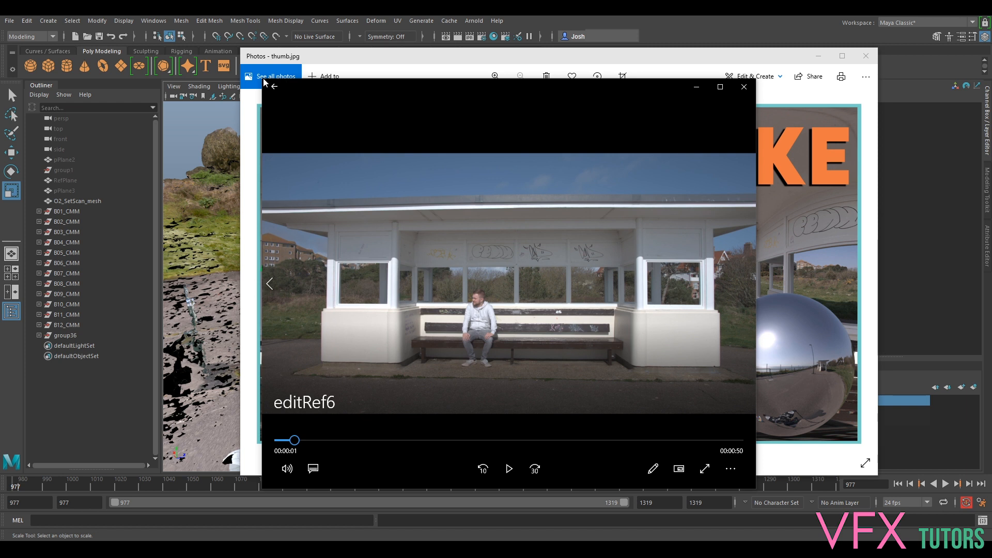
Enlarge the editRef6 reference video, play it, skip ahead to about 40 seconds and pause it
left_click_drag(262, 78, 60, 45)
left_click_drag(425, 65, 484, 65)
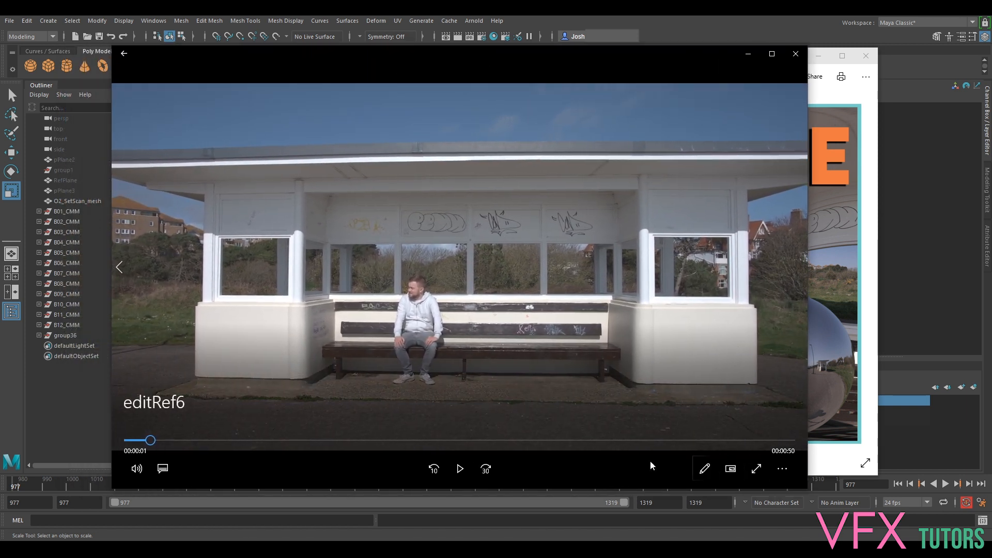
left_click(460, 469)
left_click_drag(157, 443, 614, 441)
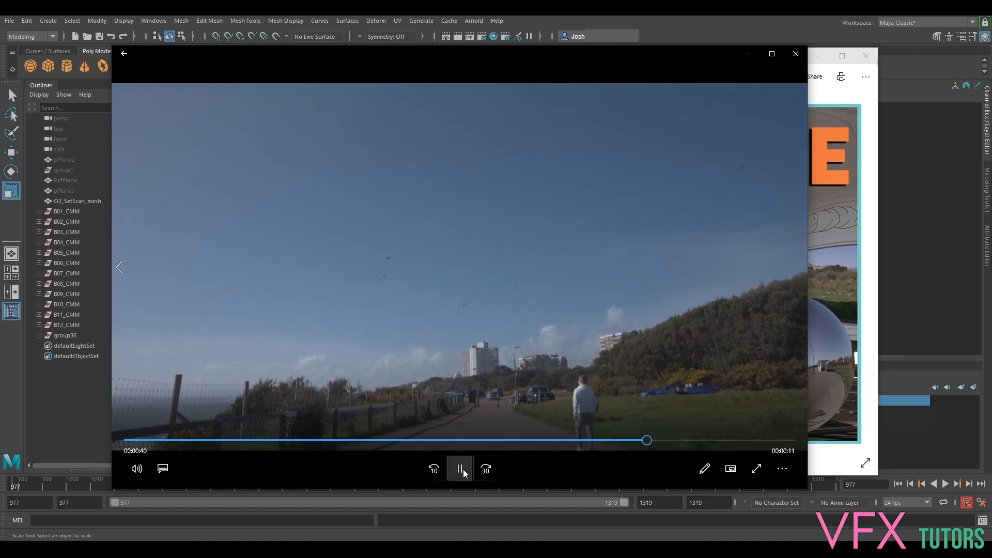
left_click(464, 469)
Clear the reference video and the thumb.jpg photo off the Maya scene
left_click_drag(545, 56, 599, 392)
left_click(641, 59)
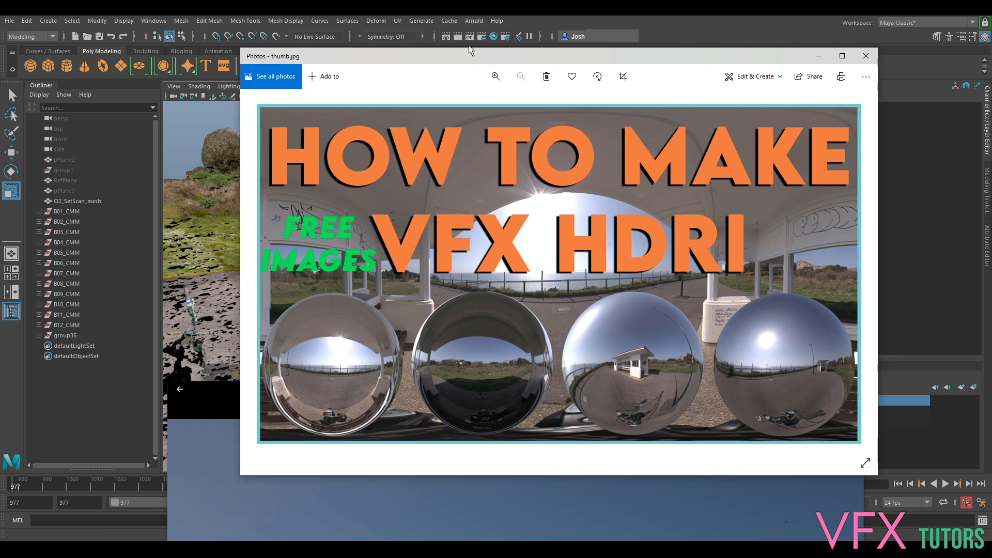
left_click_drag(471, 52, 991, 297)
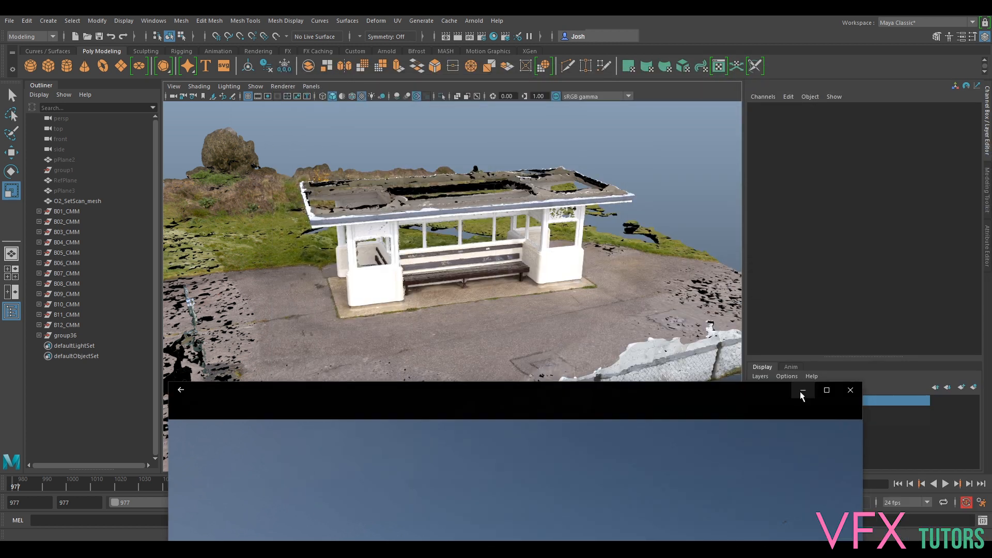
left_click(803, 390)
Examine the scanned shelter and its surroundings from several angles, near and far
left_click_drag(490, 265, 399, 233, "alt")
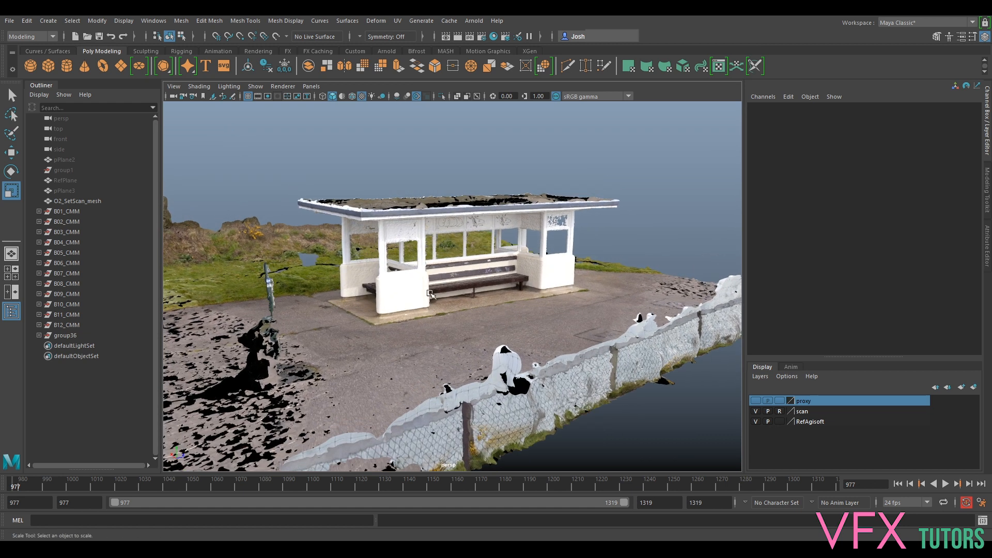
scroll(445, 248, "up", 5)
scroll(460, 248, "down", 2)
left_click_drag(616, 245, 526, 254, "alt")
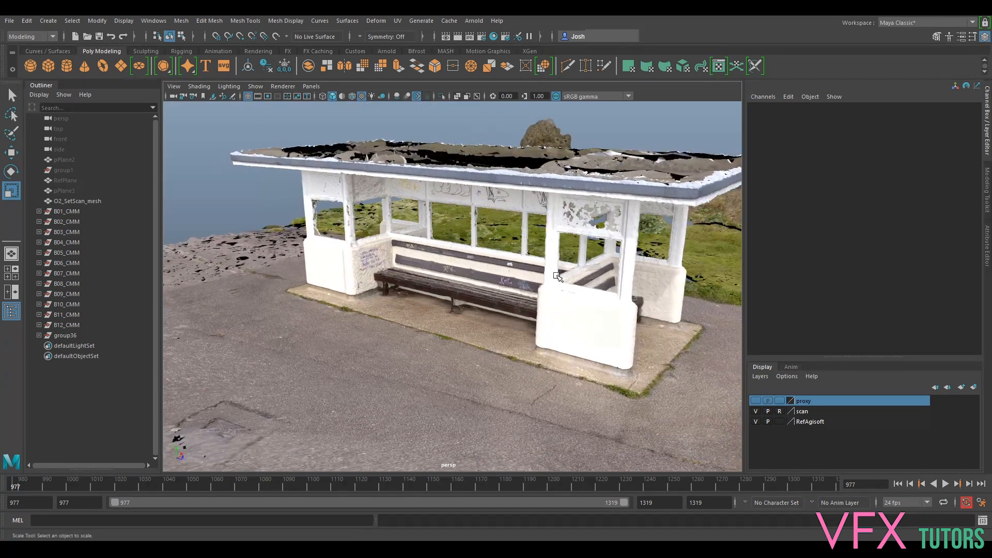
left_click_drag(585, 237, 545, 229, "alt")
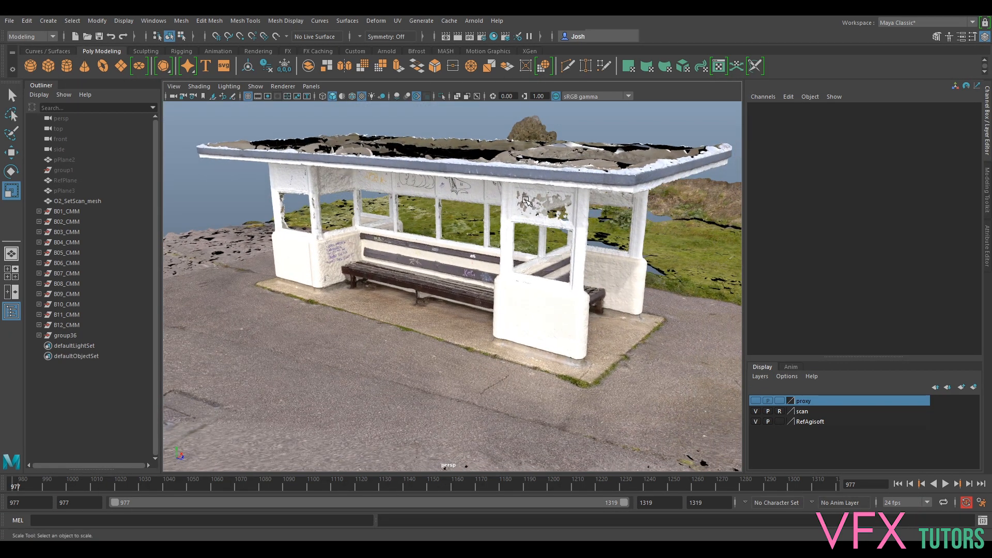
left_click_drag(438, 284, 609, 303, "alt")
left_click_drag(559, 326, 516, 317, "alt")
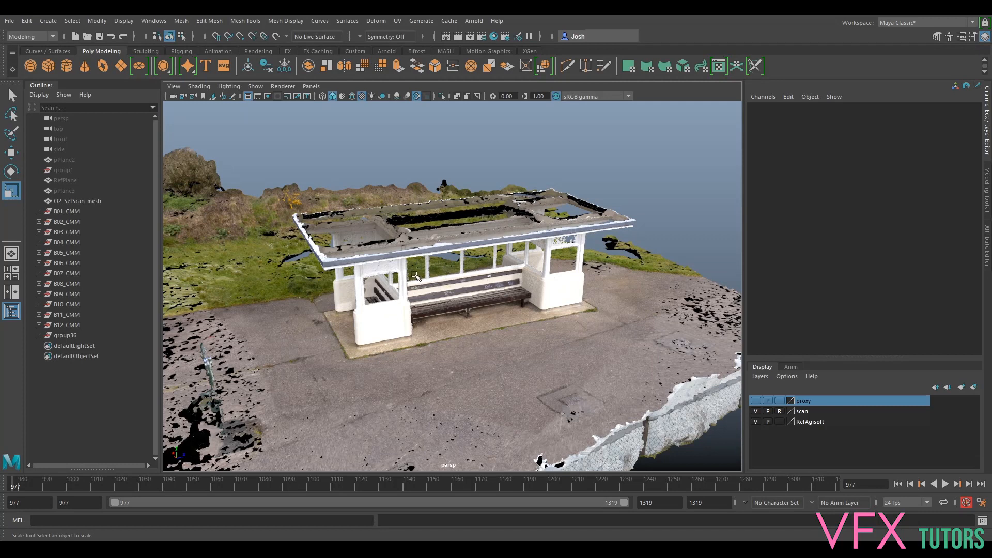
scroll(404, 276, "up", 4)
left_click_drag(404, 293, 426, 281, "alt")
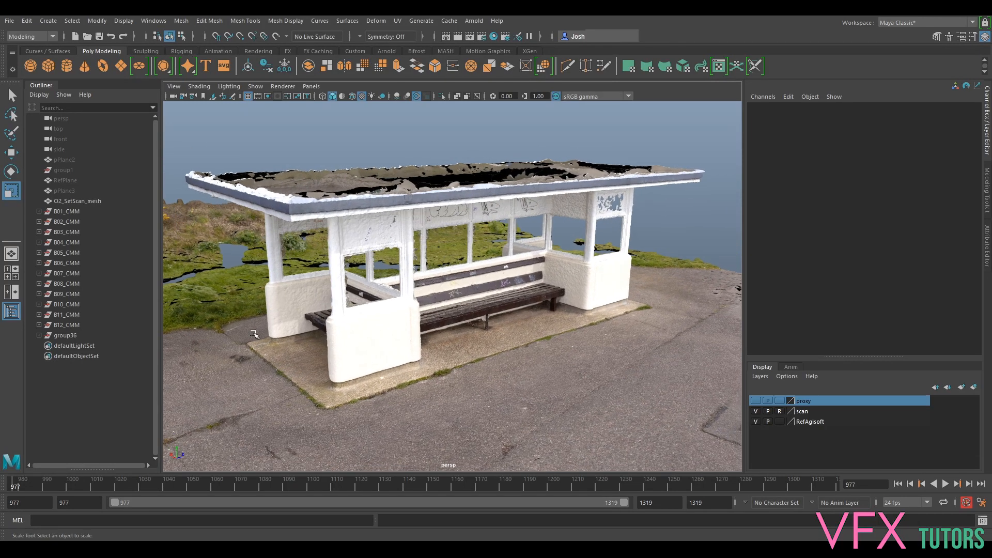
Show the proxy layer together with the scan and inspect how they overlap at the shelter's bench
left_click(755, 402)
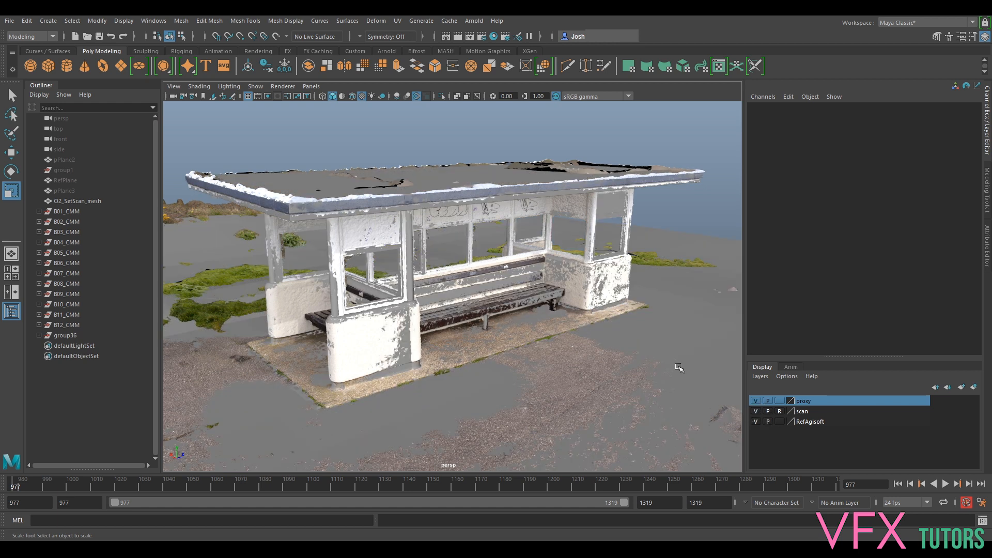
scroll(400, 255, "up", 5)
middle_click_drag(397, 265, 386, 264, "alt")
left_click_drag(385, 264, 427, 156, "alt")
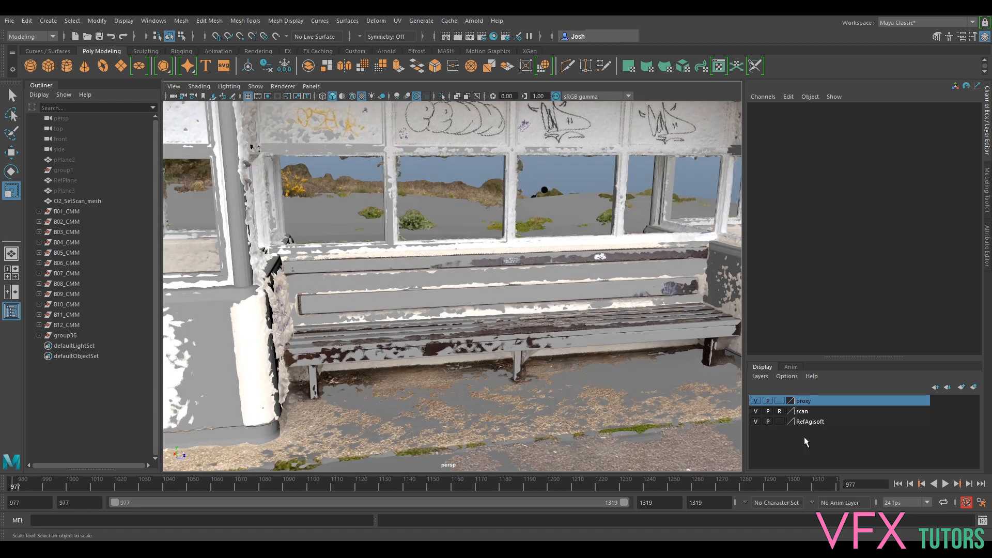
Hide the scan layer and inspect the shelter's proxy pieces individually, ending with the lower walls selected
left_click(756, 411)
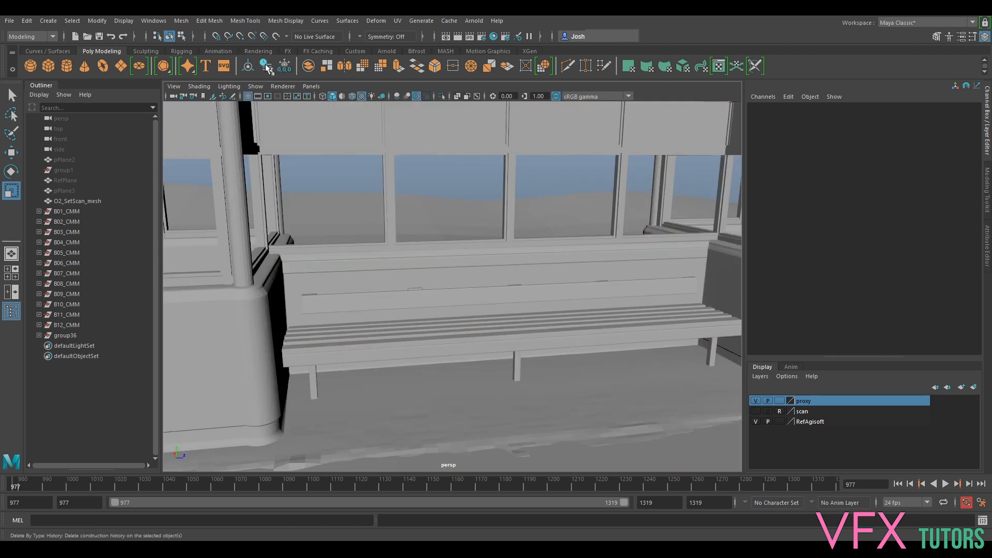
left_click_drag(379, 285, 447, 274, "alt")
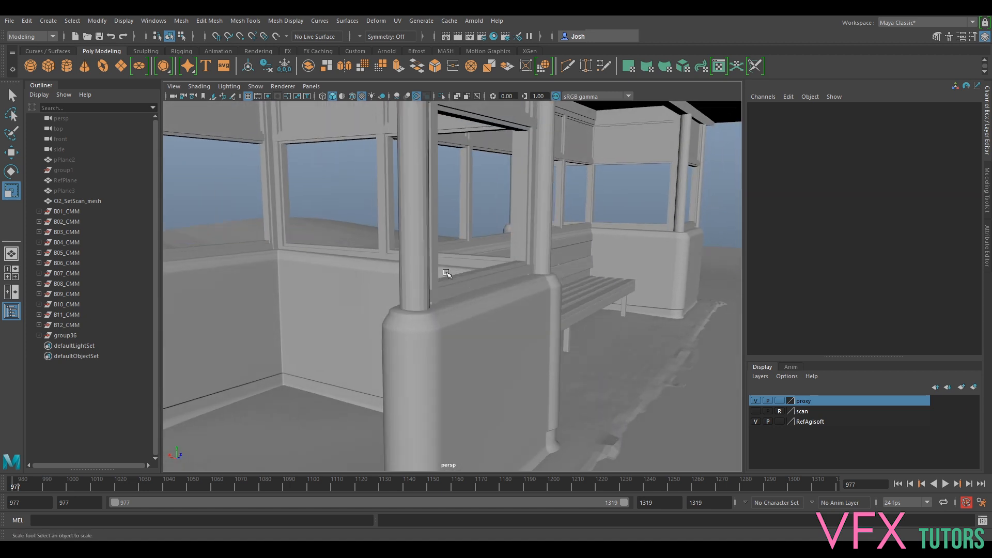
left_click(429, 267)
left_click_drag(517, 271, 365, 343, "alt")
left_click(366, 343)
left_click(370, 272)
left_click(352, 146)
left_click(466, 147)
middle_click_drag(679, 169, 470, 175, "alt")
left_click(560, 268)
Show the scan layer again and compare it with the proxy geometry along the bench and side wall
left_click(755, 411)
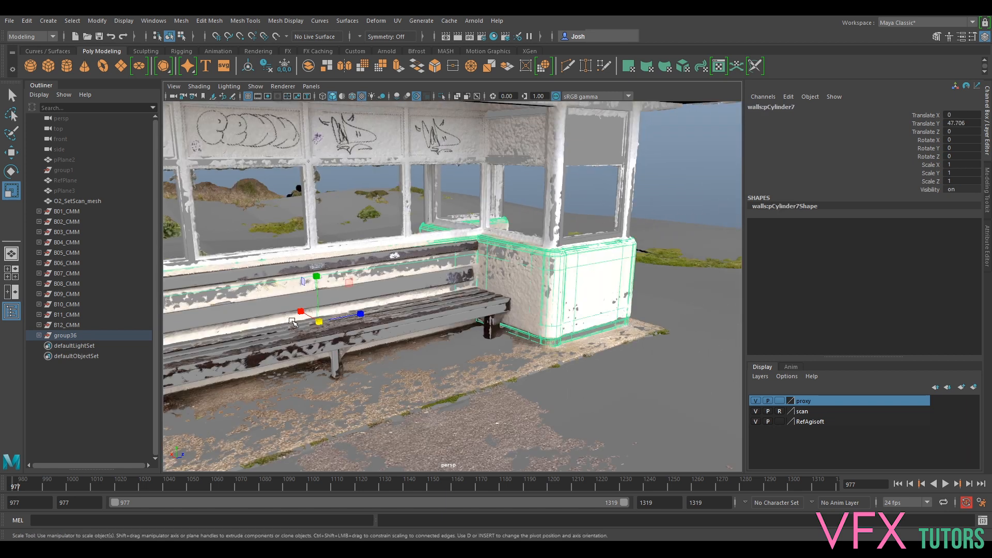
left_click_drag(668, 239, 673, 231, "alt")
middle_click_drag(391, 253, 472, 255, "alt")
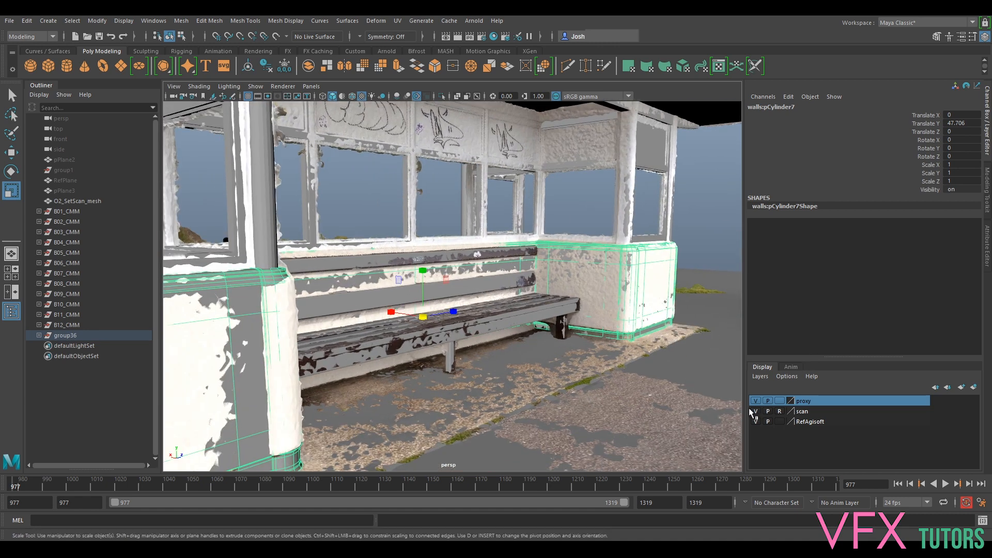
left_click_drag(679, 357, 548, 284, "alt")
right_click_drag(543, 287, 606, 294, "alt")
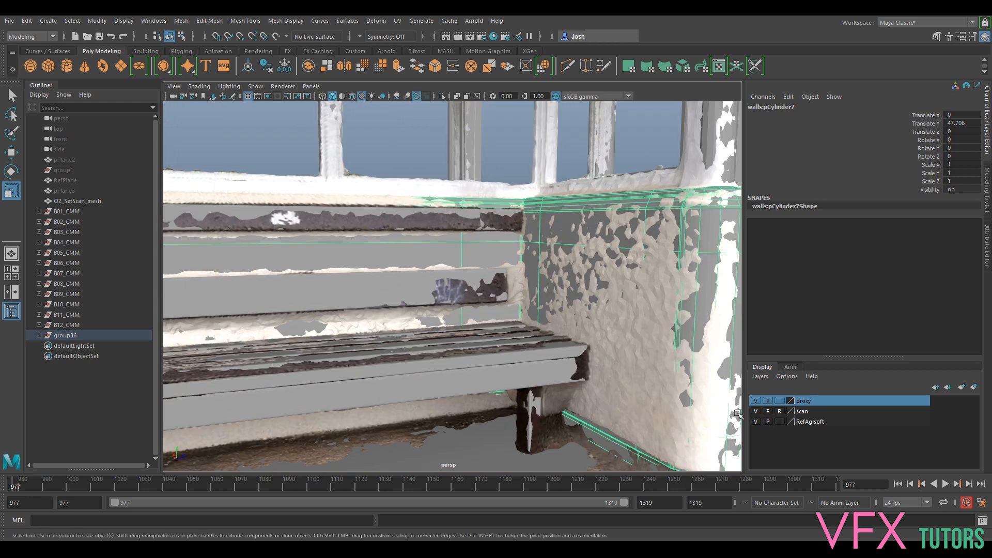
Hide the proxy layer and examine the scan's surface detail on the bench and wall up close
left_click(756, 401)
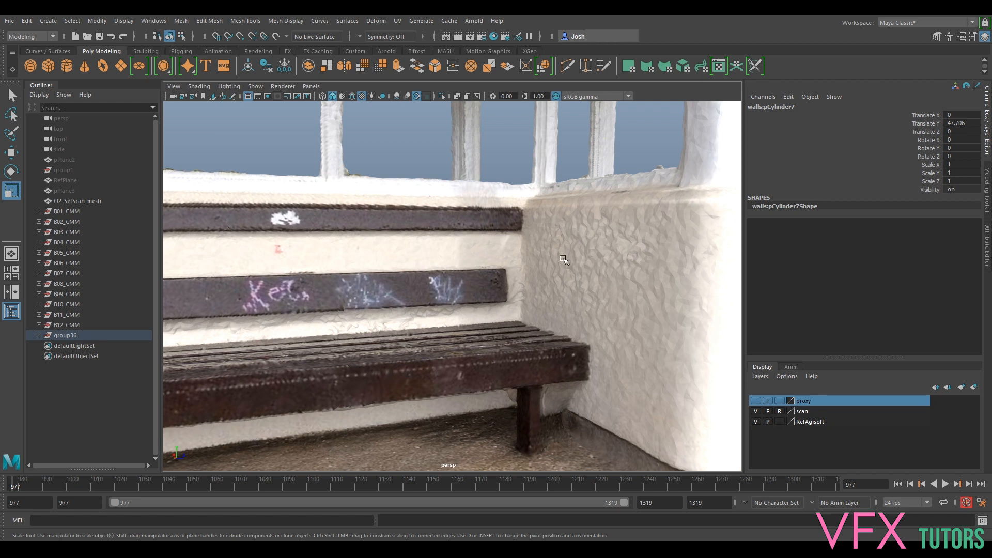
right_click_drag(573, 369, 456, 330, "alt")
middle_click_drag(456, 330, 522, 310, "alt")
right_click_drag(522, 310, 556, 308, "alt")
left_click_drag(555, 308, 335, 405, "alt")
Show the proxy layer, hide the scan layer and view the whole proxy shelter
left_click(756, 401)
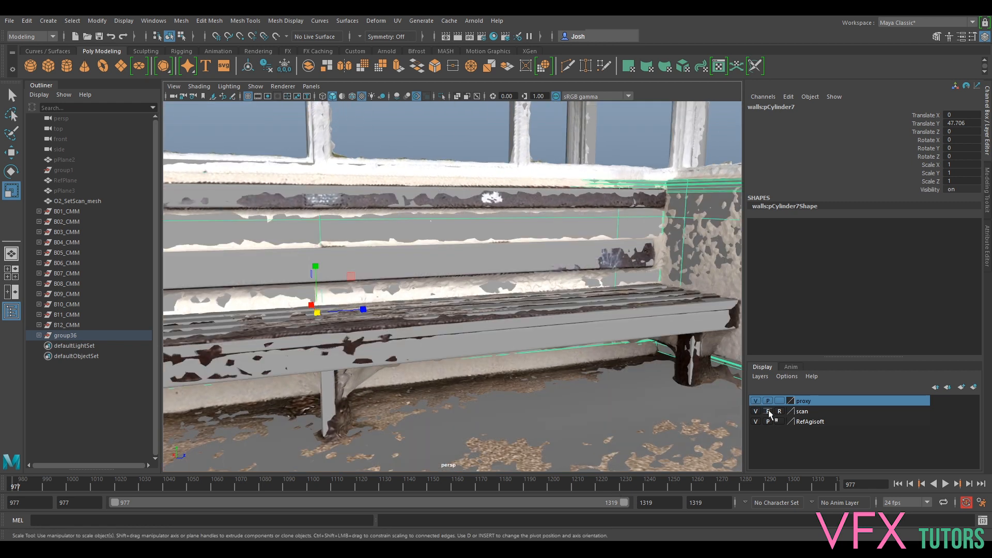
left_click(755, 412)
scroll(546, 309, "down", 3)
left_click_drag(413, 313, 438, 423, "alt")
scroll(538, 324, "down", 6)
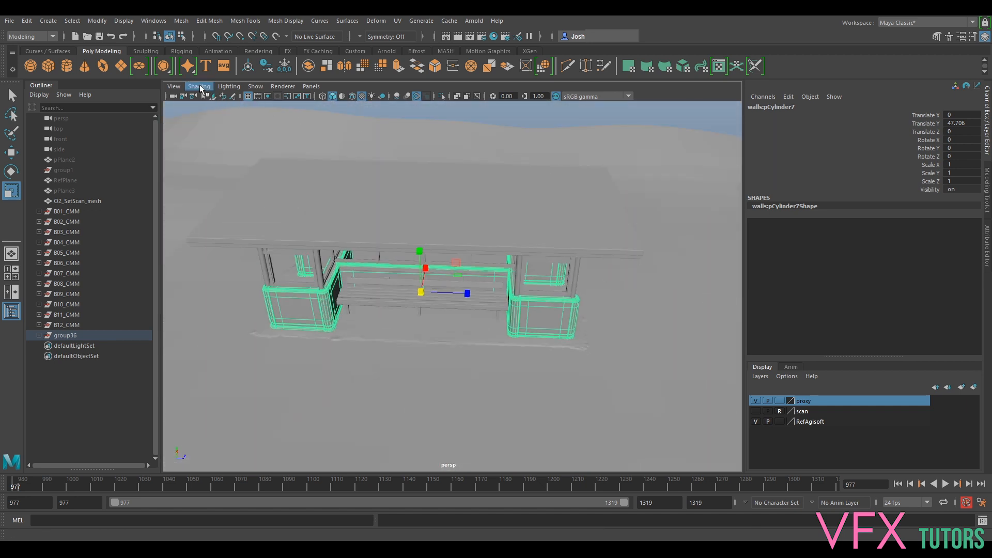
Display the wireframe over the shaded proxy models and deselect the lower walls
left_click(255, 86)
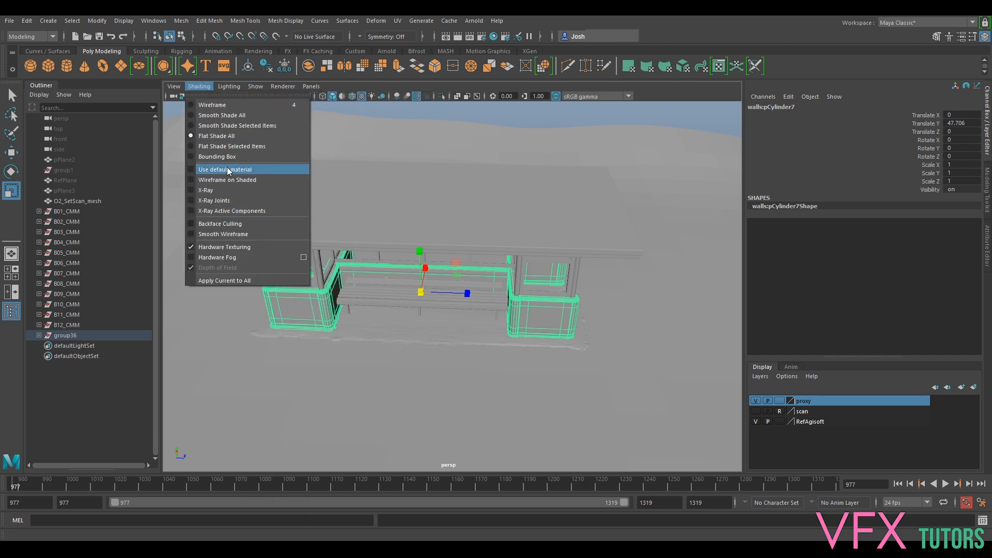
left_click(230, 182)
left_click_drag(518, 232, 622, 197, "alt")
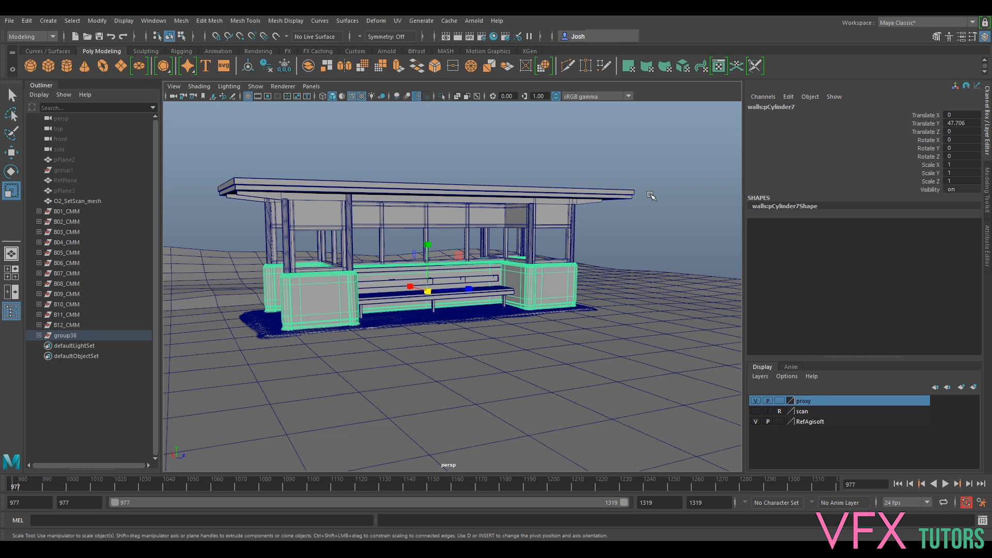
left_click(676, 194)
Set the proxy layer to reference display so it cannot be selected, and expand the B01_CMM group
scroll(430, 264, "up", 5)
left_click_drag(355, 264, 357, 267, "alt")
left_click(779, 401)
left_click(778, 400)
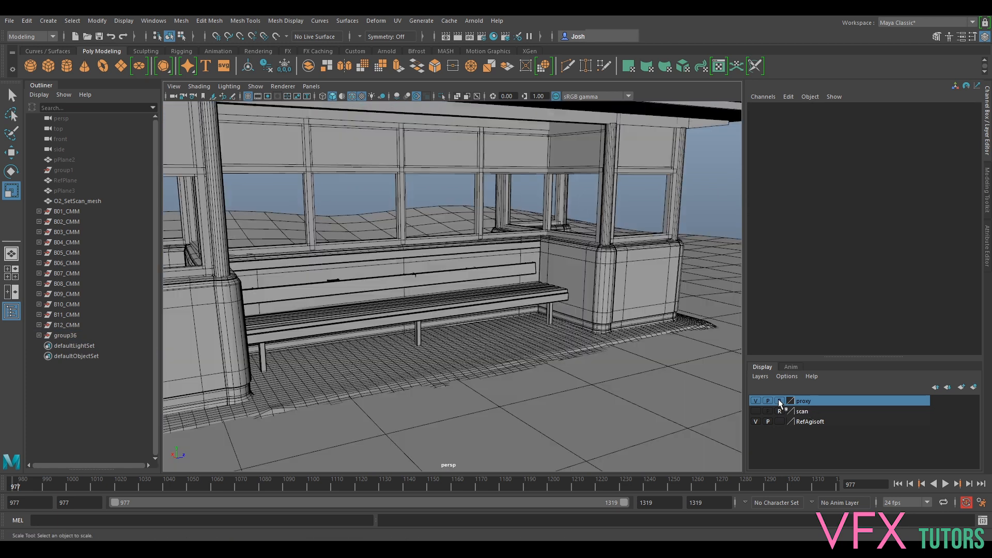
left_click(39, 210)
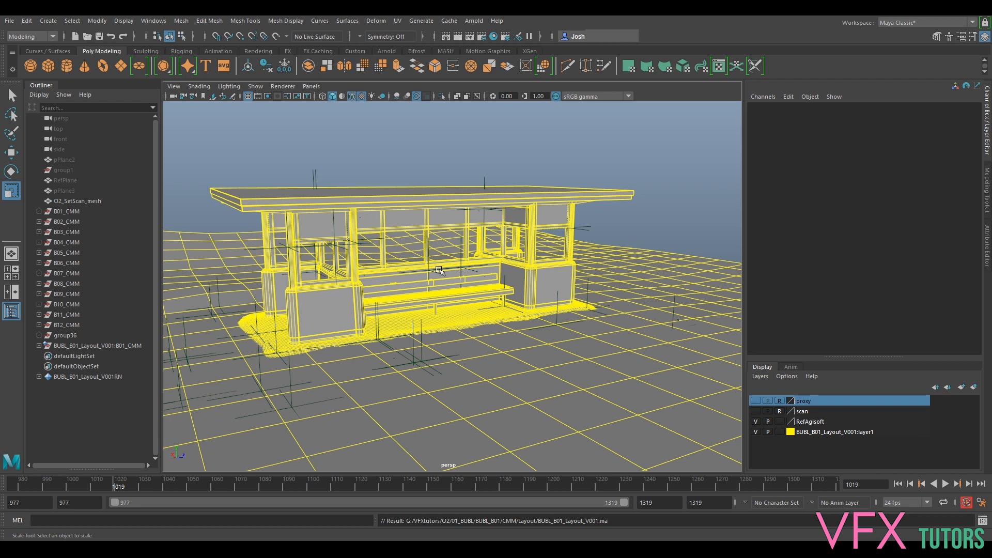
Start a new empty scene without saving the changes to the current one
left_click(10, 21)
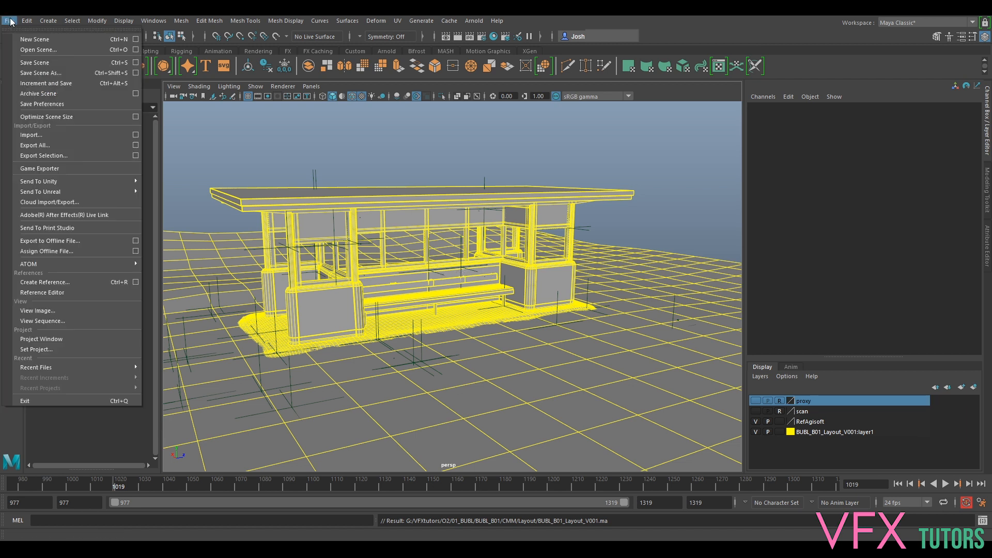
left_click(31, 40)
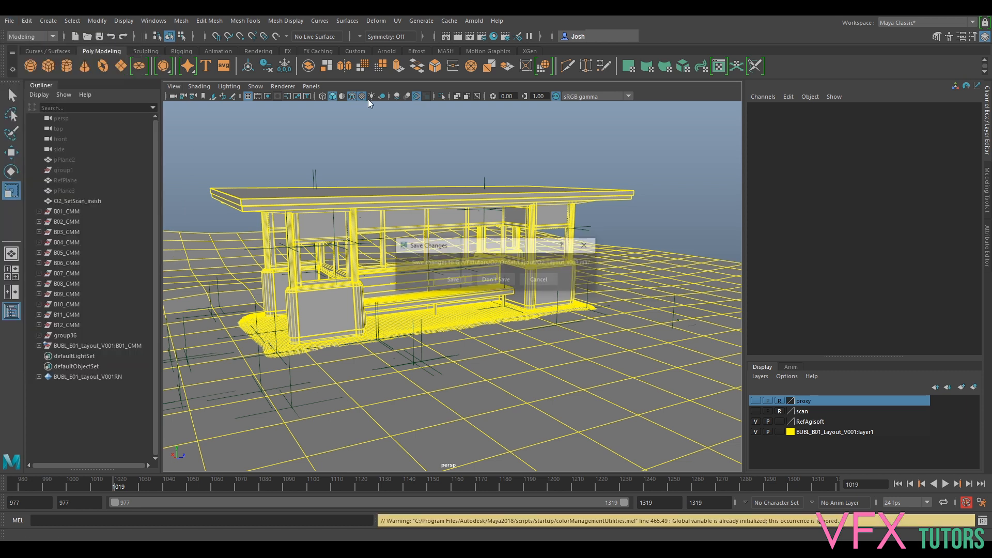
left_click(511, 280)
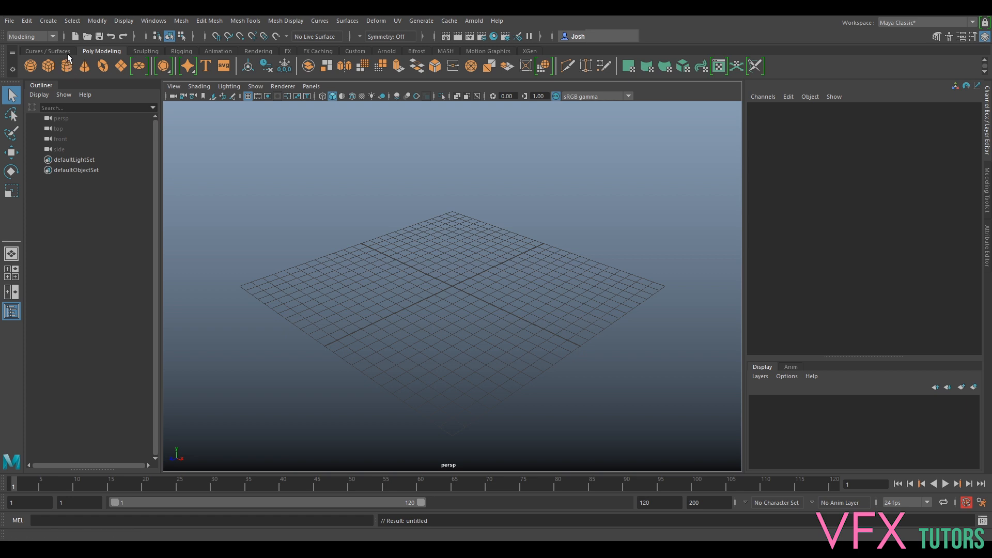
Reference the file BUBL_B01_Layout_V001.ma from the CMM Layout folder into the scene
left_click(10, 21)
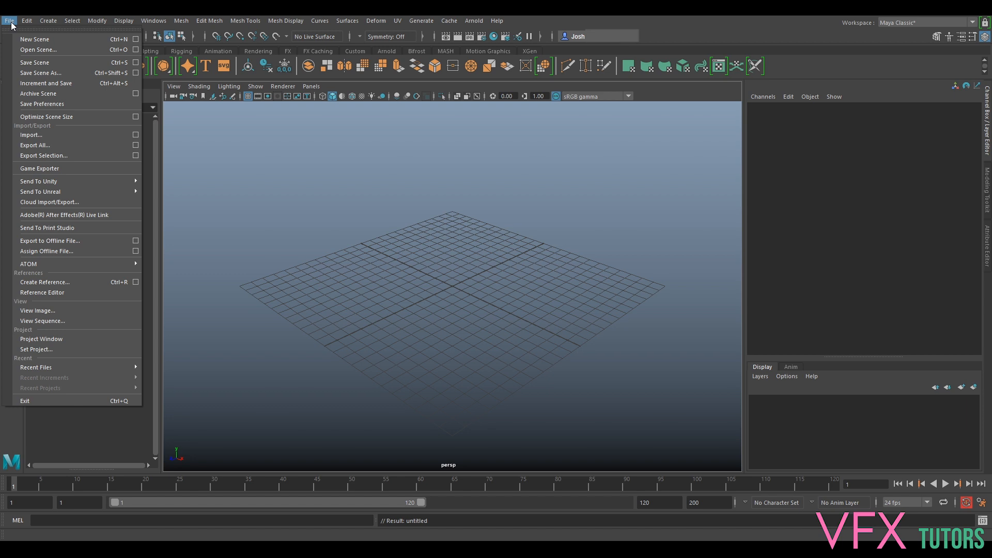
left_click(88, 282)
left_click(317, 179)
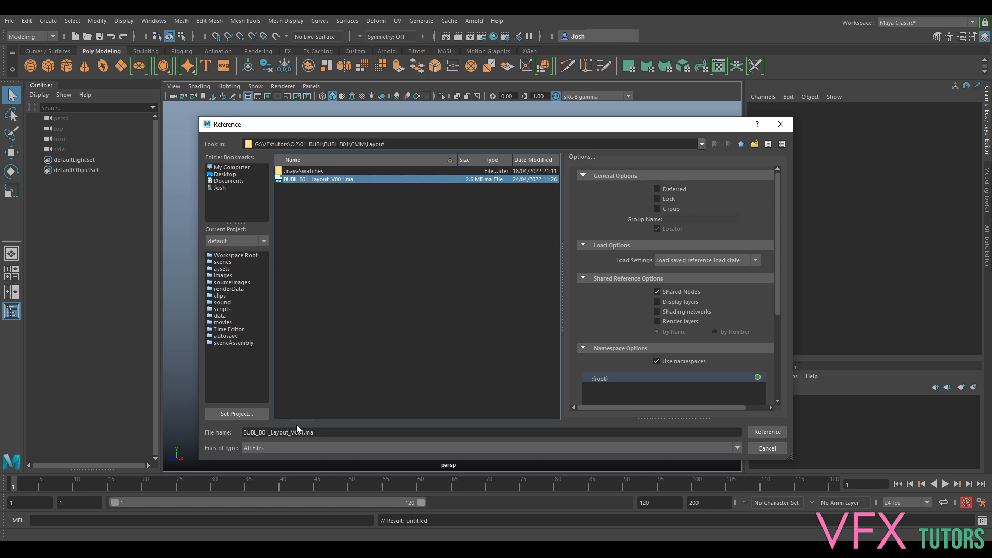
left_click(754, 432)
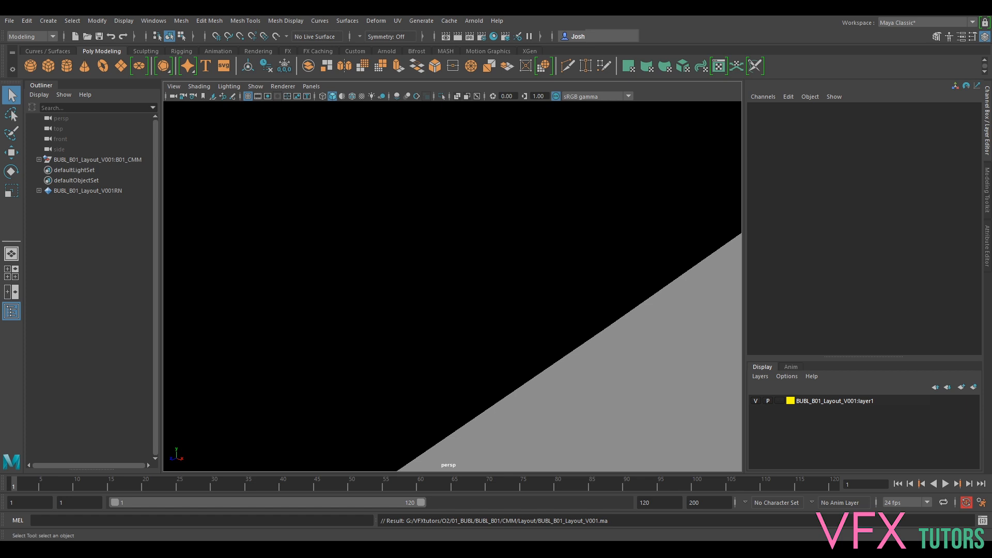
Bring up the EditRefDetails notes and read the start and end frames for shot B01
left_click_drag(991, 209, 627, 98)
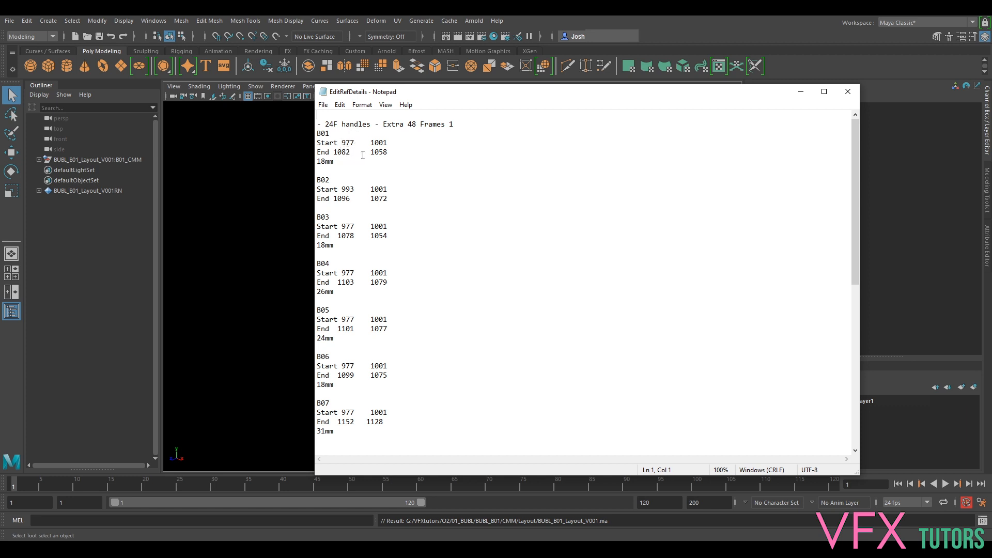
left_click_drag(368, 142, 386, 155)
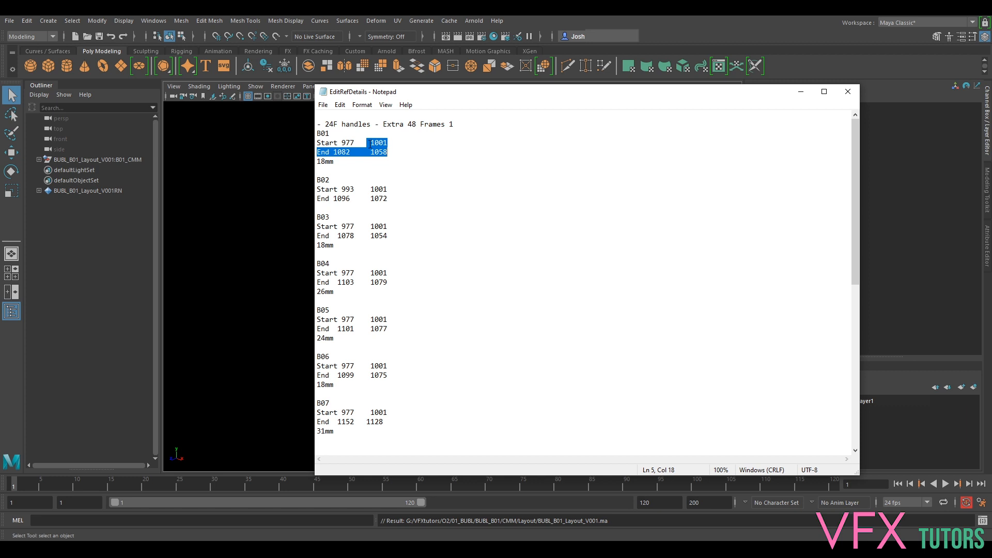
left_click(370, 144)
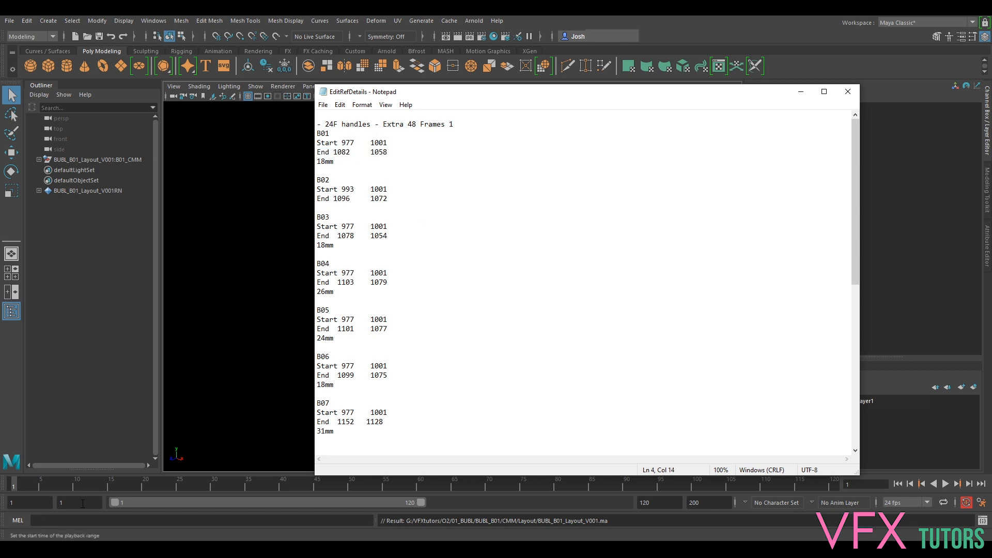
Return to the Maya scene and look through the B01_A035_C003_010133_BG02_v001 shot camera
left_click(65, 503)
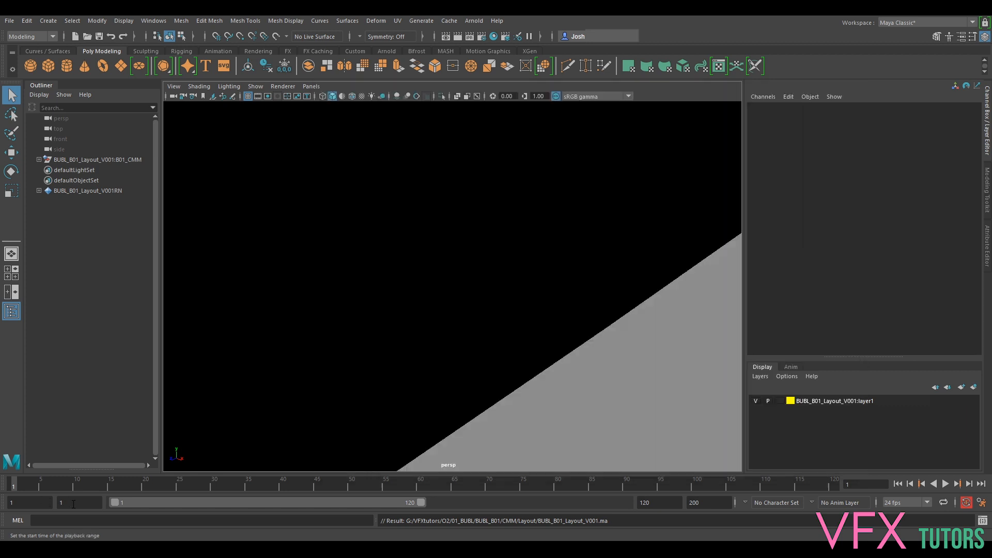
left_click(311, 86)
mouse_move(336, 97)
left_click(477, 97)
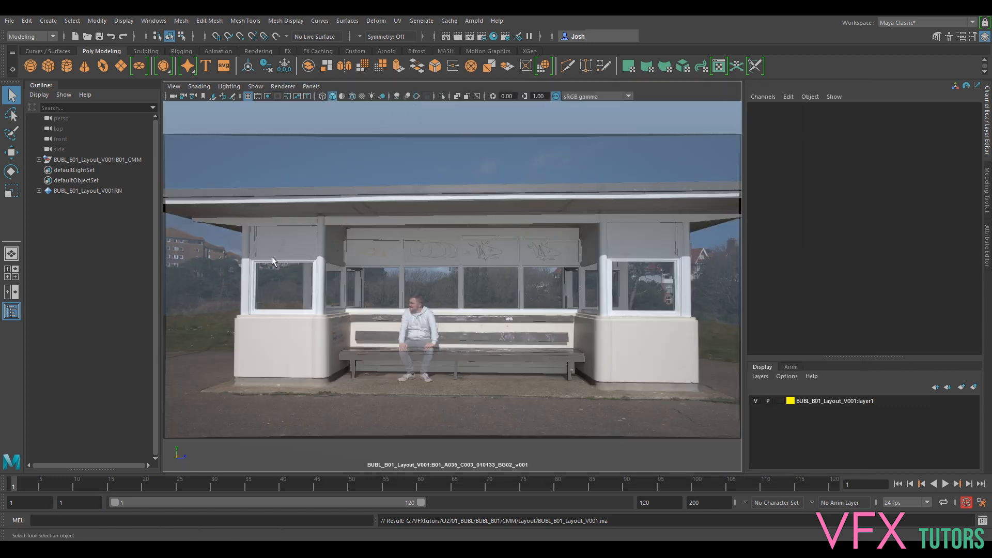
Set the playback start to frame 1001 and the animation start to frame 977
left_click_drag(72, 502, 37, 498)
type("977")
key("Return")
left_click(7, 506)
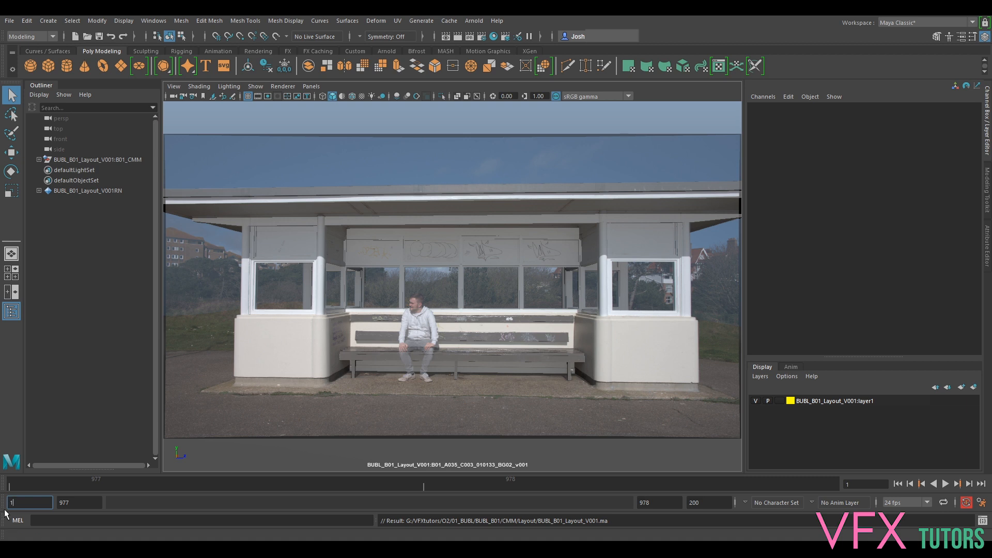
type("001")
key("Return")
left_click_drag(48, 501, 29, 491)
type("977")
key("Return")
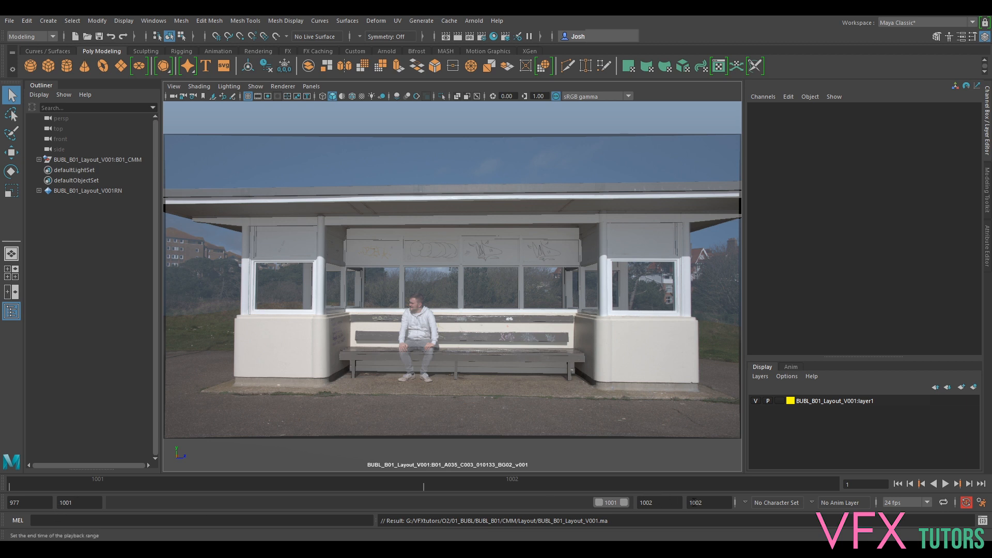
Set the animation end to frame 1082 and the playback end to frame 1052
left_click_drag(711, 502, 683, 503)
key("Return")
left_click_drag(665, 503, 596, 511)
type("1052")
key("Return")
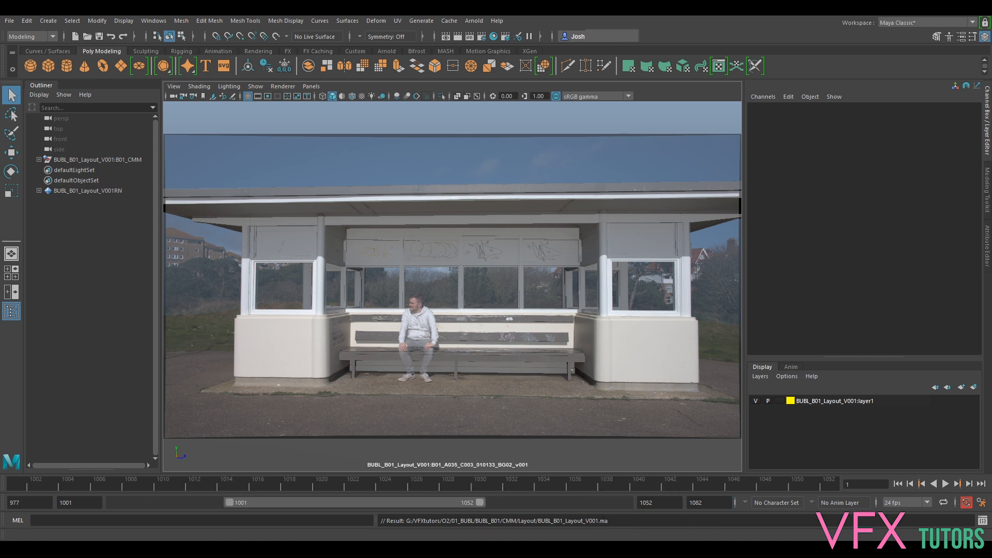
Check shot B01's end frame in the EditRefDetails notes and set the playback end to 1058 in Maya
key("alt+Tab")
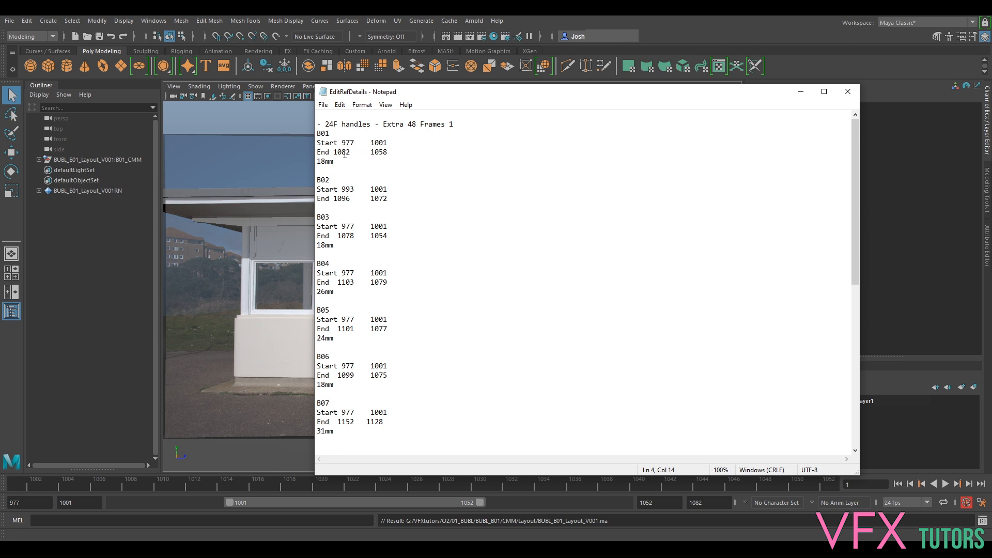
left_click(801, 91)
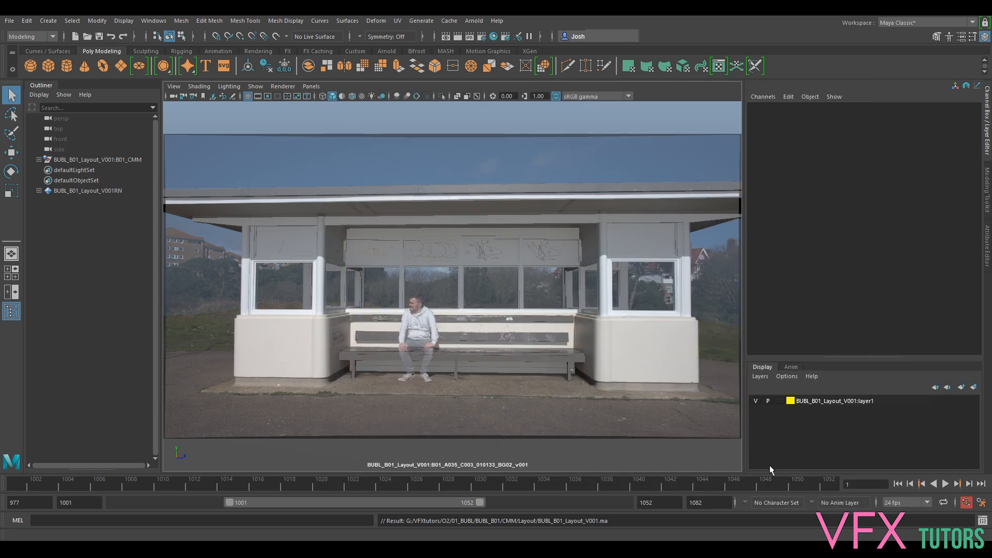
key("BackSpace")
type("8")
key("Return")
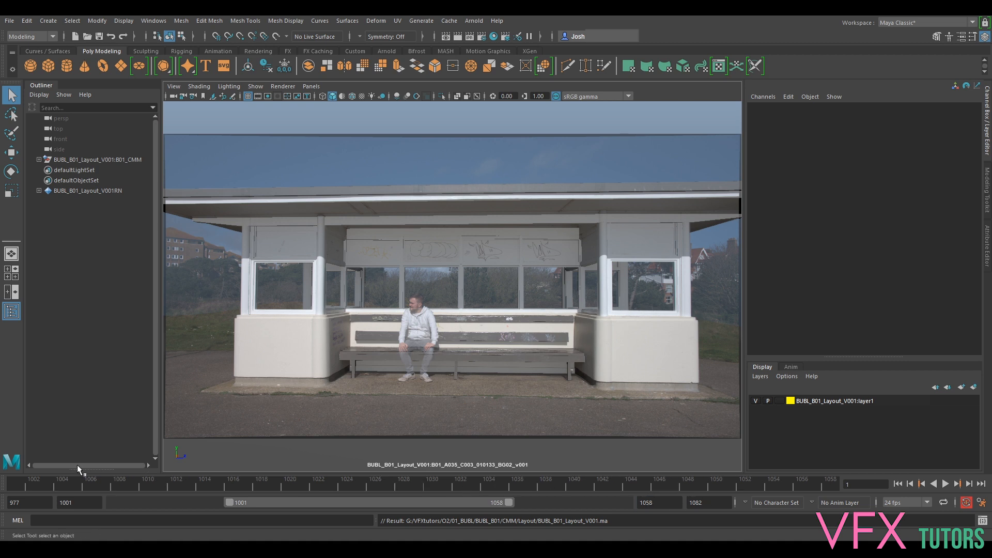
Play the shot through its camera and check how the shelter geometry lines up with the footage
left_click(27, 481)
key("alt+v")
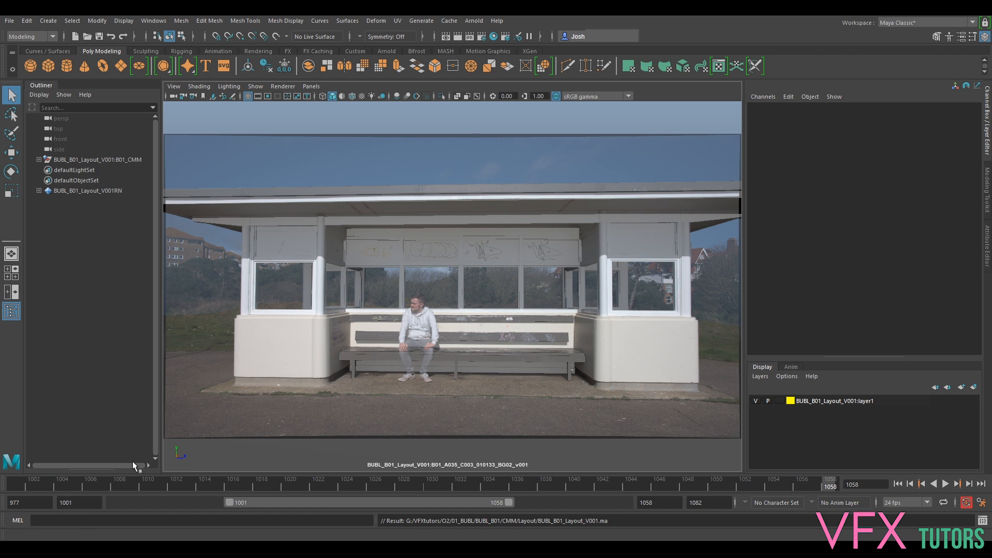
left_click(632, 336)
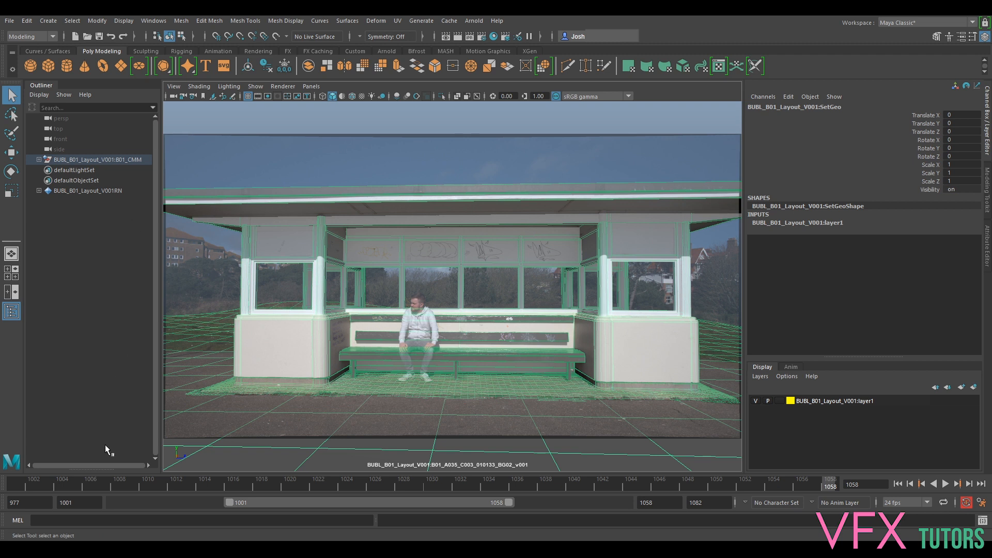
key("alt+v")
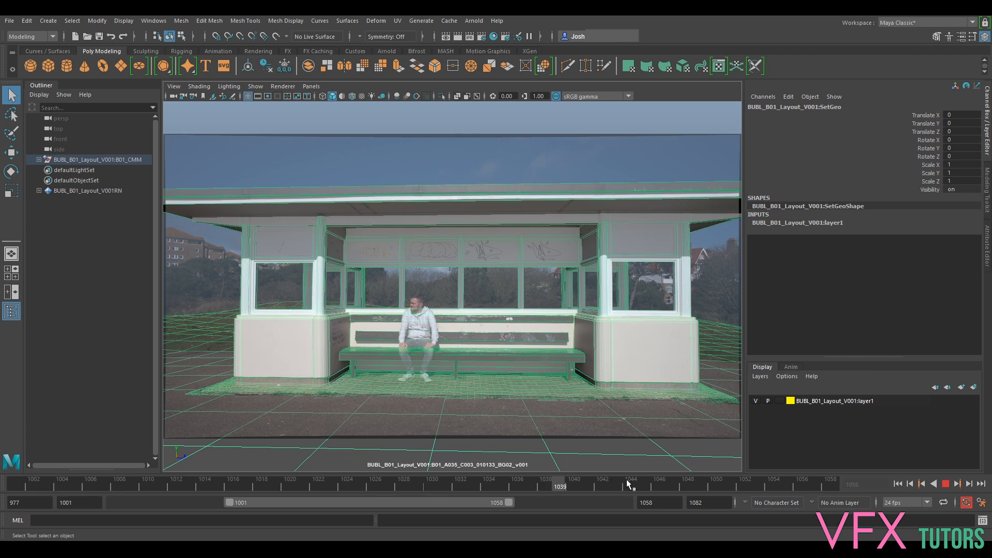
key("alt+v")
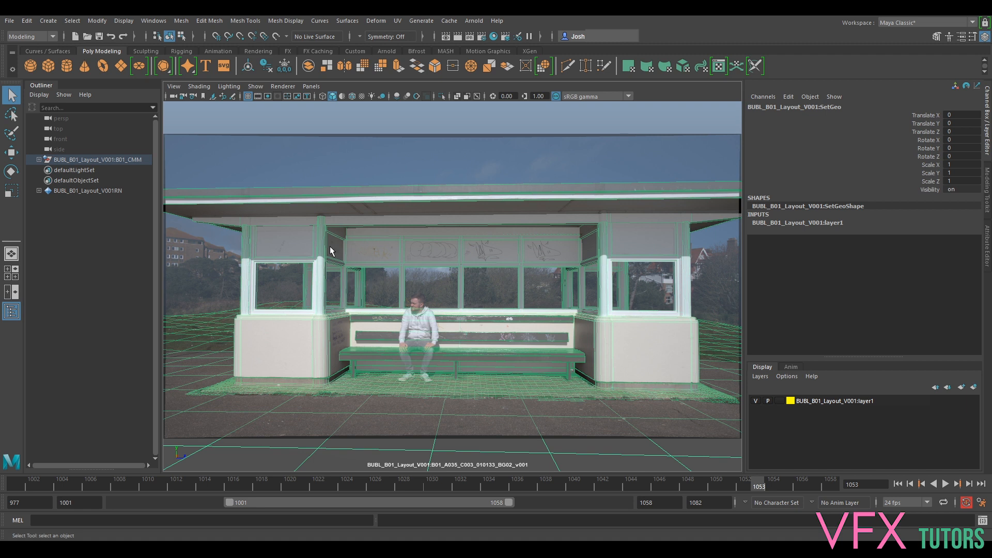
Switch the viewport to the persp camera and bring the whole shelter model into view
left_click(312, 86)
mouse_move(331, 97)
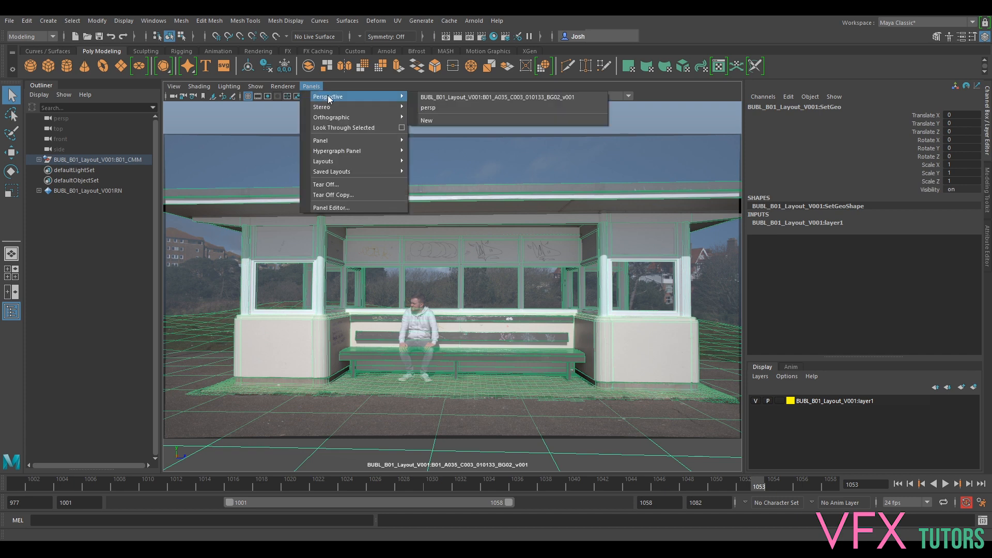
left_click(427, 108)
right_click_drag(483, 198, 462, 237, "alt")
left_click_drag(502, 251, 470, 234, "alt")
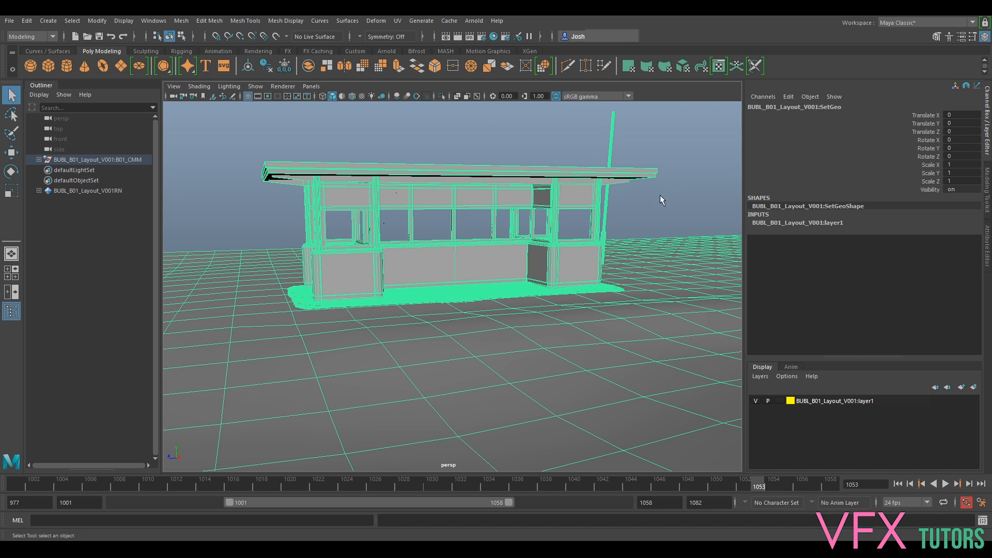
Deselect the shelter geometry by selecting the side camera, turn on viewport anti-aliasing and inspect the bench area
left_click(67, 148)
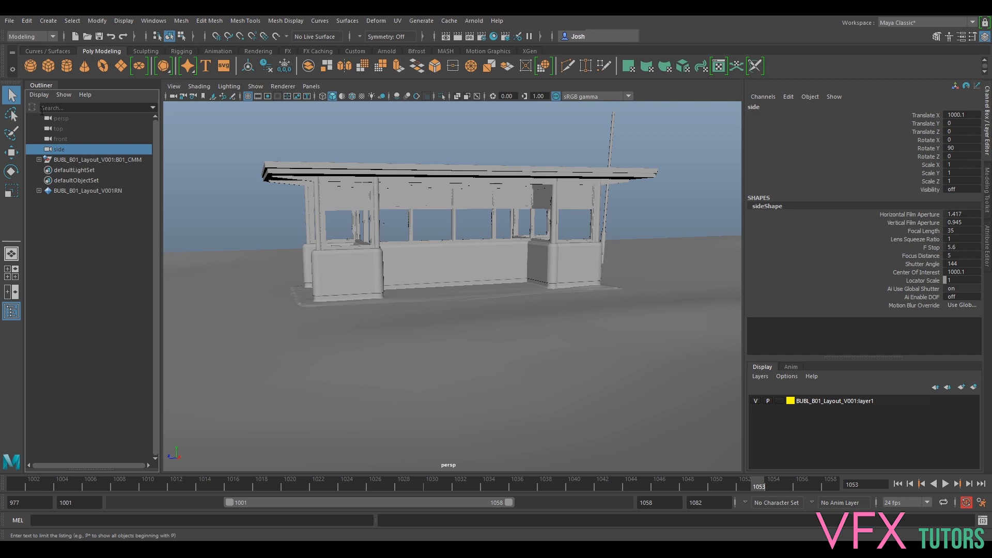
left_click(417, 96)
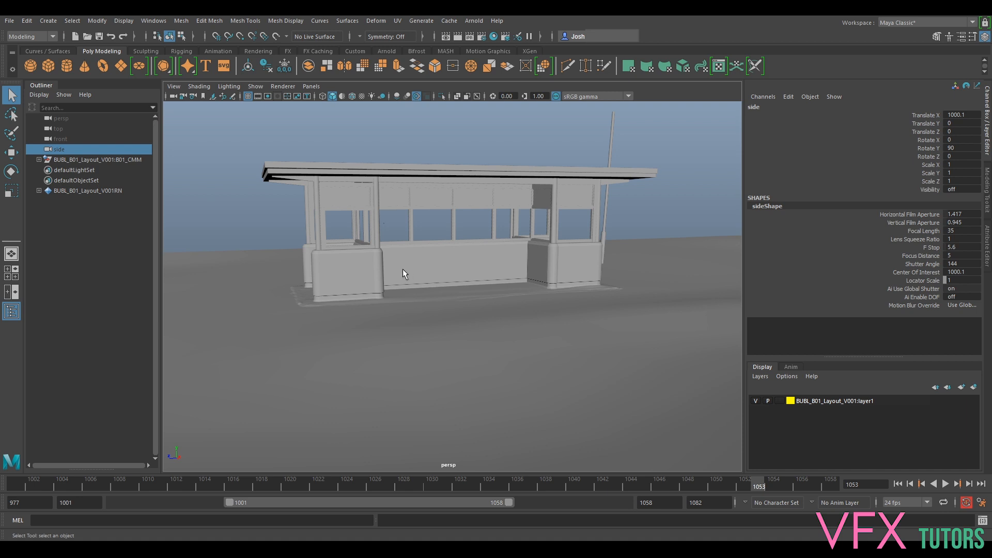
scroll(416, 208, "up", 5)
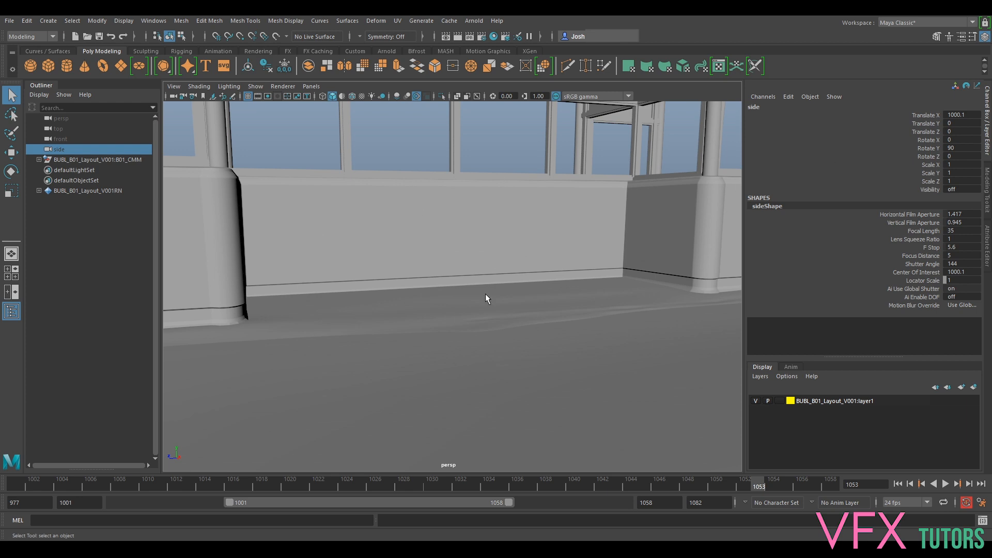
left_click_drag(451, 306, 587, 310, "alt")
middle_click_drag(367, 261, 466, 280, "alt")
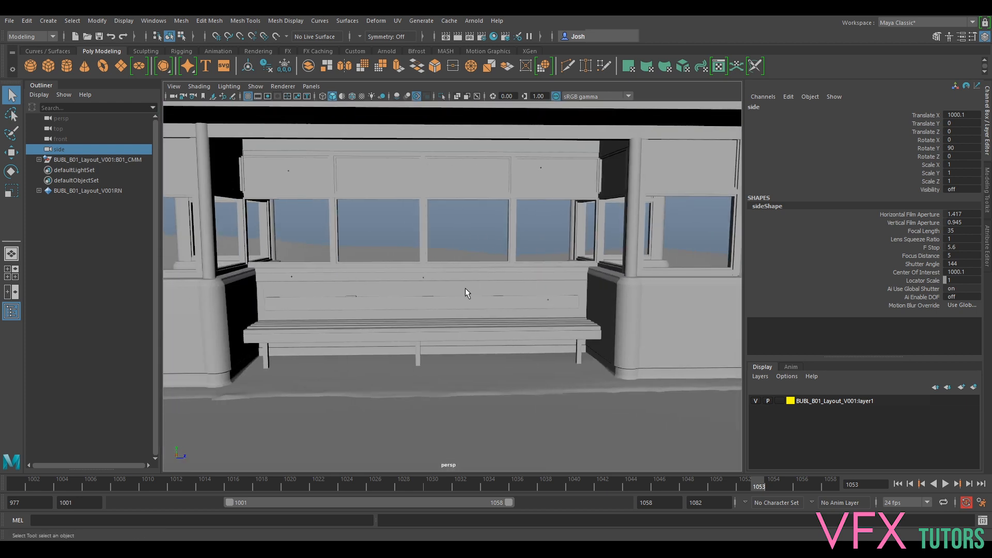
left_click_drag(465, 288, 454, 257, "alt")
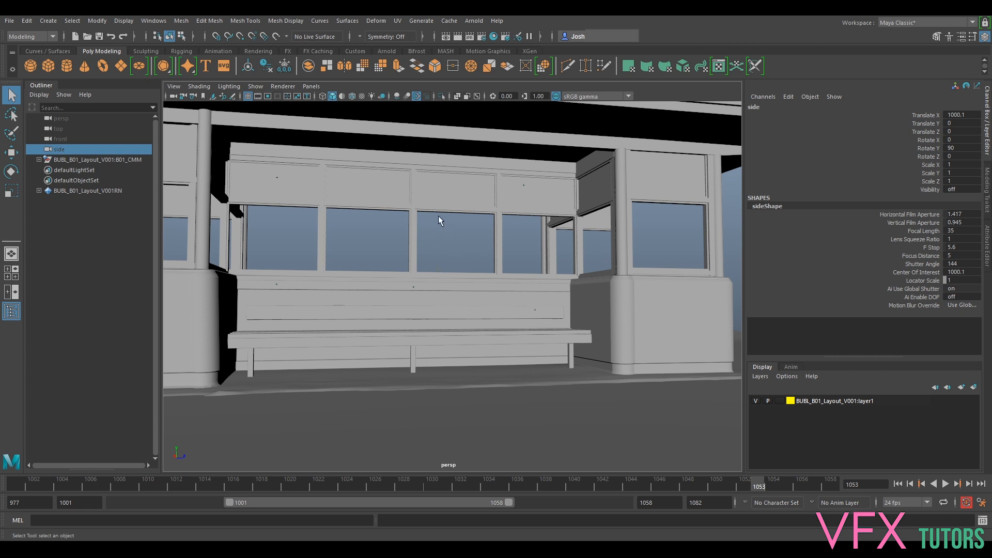
mouse_move(442, 223)
left_mouse_down("alt")
mouse_move(448, 243)
mouse_move(439, 240)
left_mouse_up("alt")
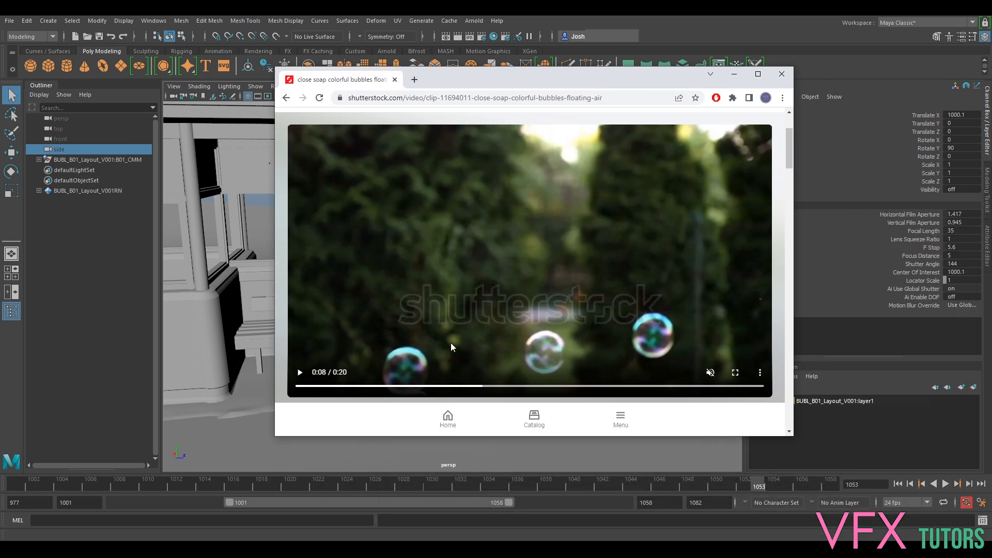
Study the motion and sizes of the floating soap bubbles in the Shutterstock reference video in the browser
left_click(301, 373)
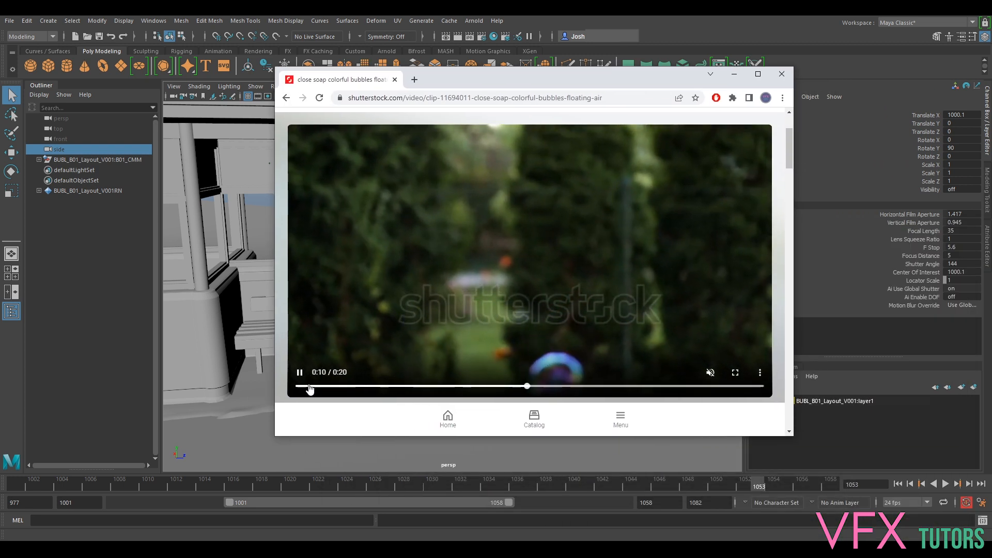
left_click(312, 386)
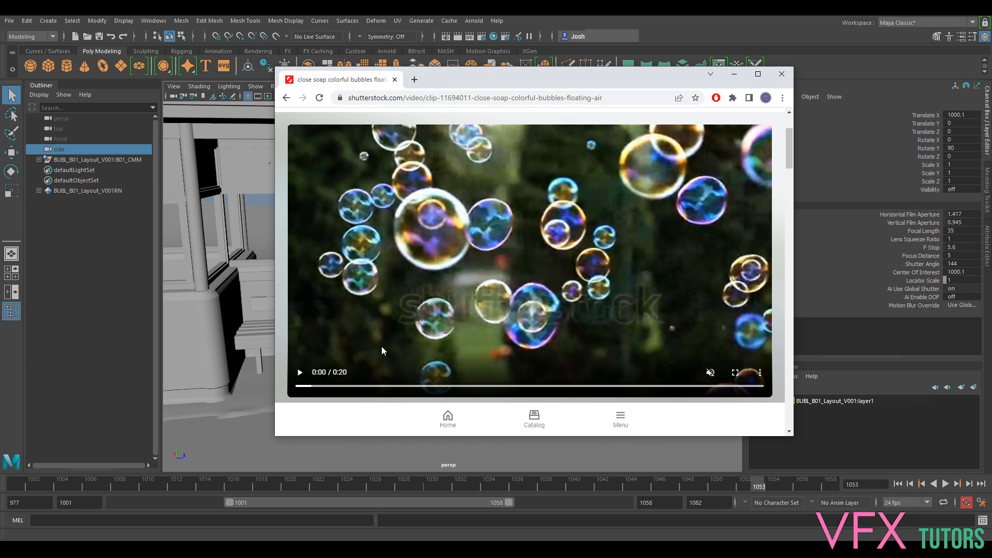
left_click_drag(319, 387, 416, 385)
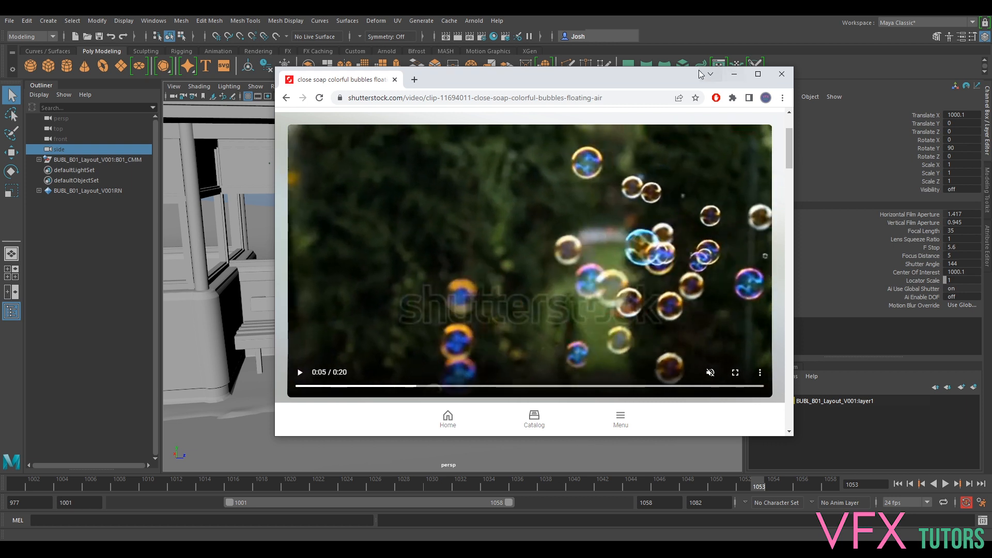
left_click(299, 373)
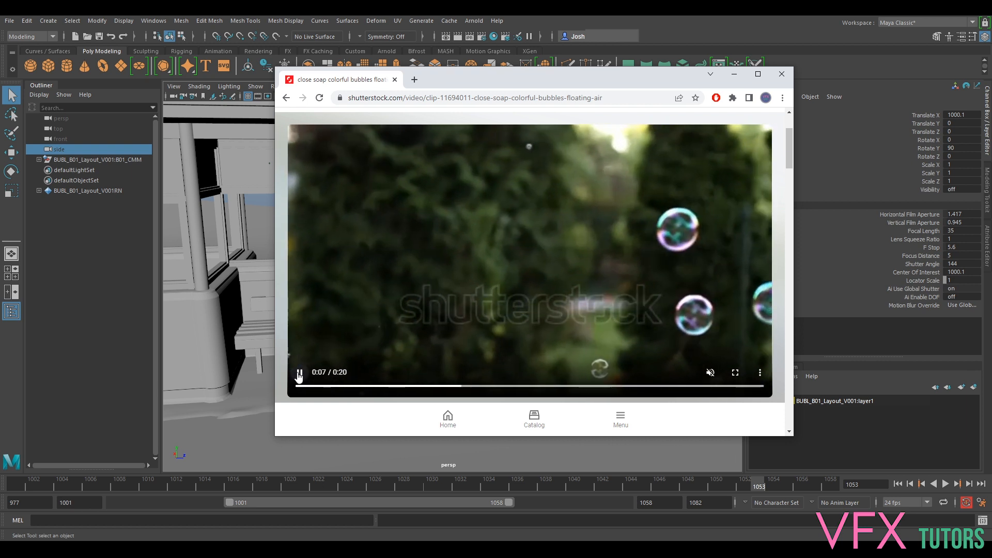
left_click(300, 373)
left_click_drag(476, 78, 991, 101)
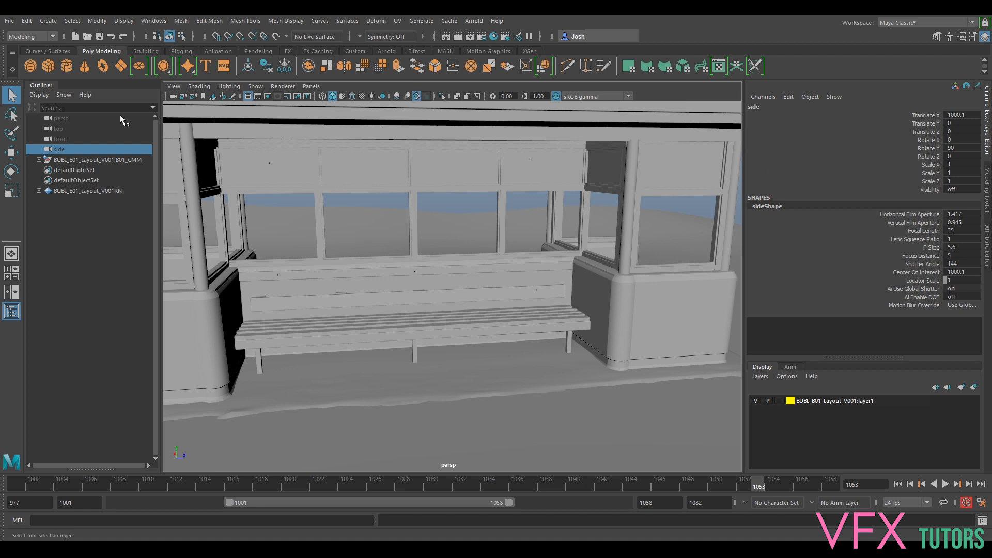
Create a polygon sphere in the Maya scene and rename it Bubble
left_click(31, 65)
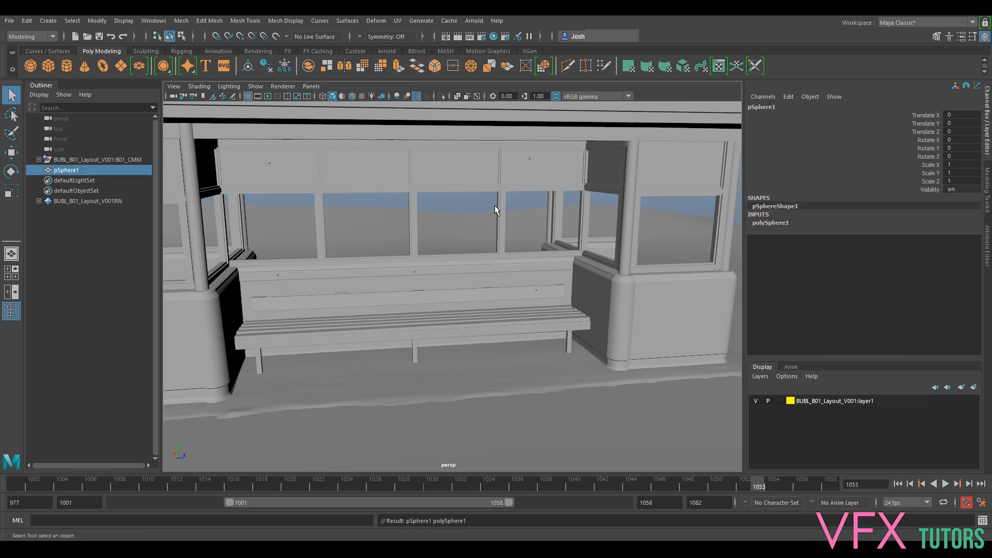
double_click(96, 170)
type("Bu")
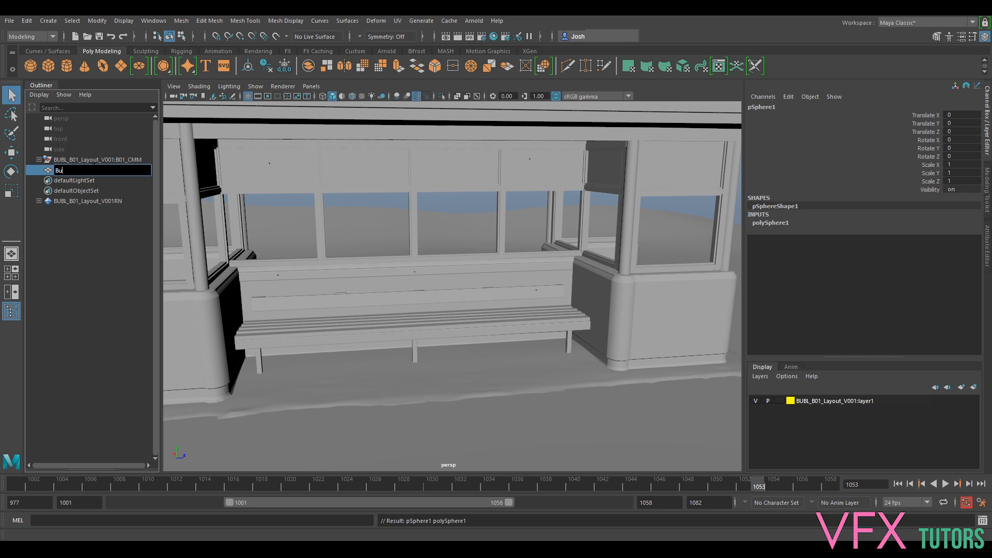
type("bble")
key("Return")
Move the Bubble sphere above the bench to about X 79.1, Y 143.5, Z -43.1
key("w")
left_click_drag(412, 312, 408, 188)
left_click_drag(395, 251, 423, 258, "alt")
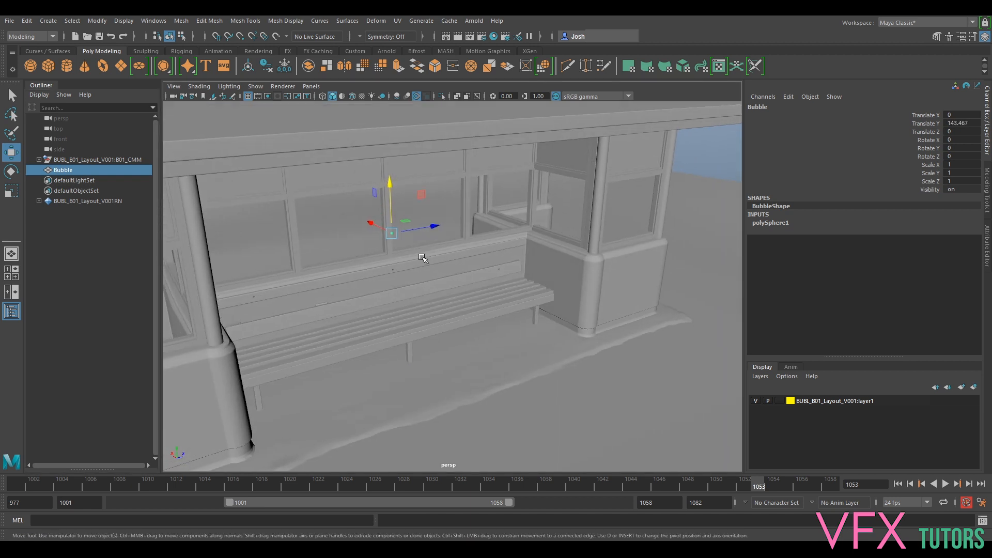
right_click_drag(422, 257, 449, 254, "alt")
left_click_drag(416, 195, 352, 185)
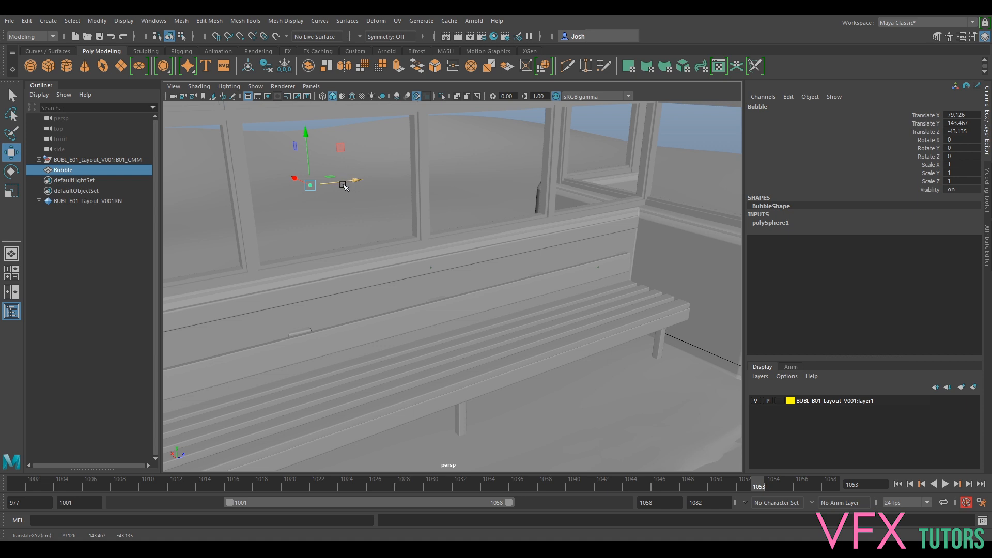
Look through the B01_A035_C003_010133_BG02_v001 shot camera again to see the bubble against the footage
left_click(311, 86)
mouse_move(336, 97)
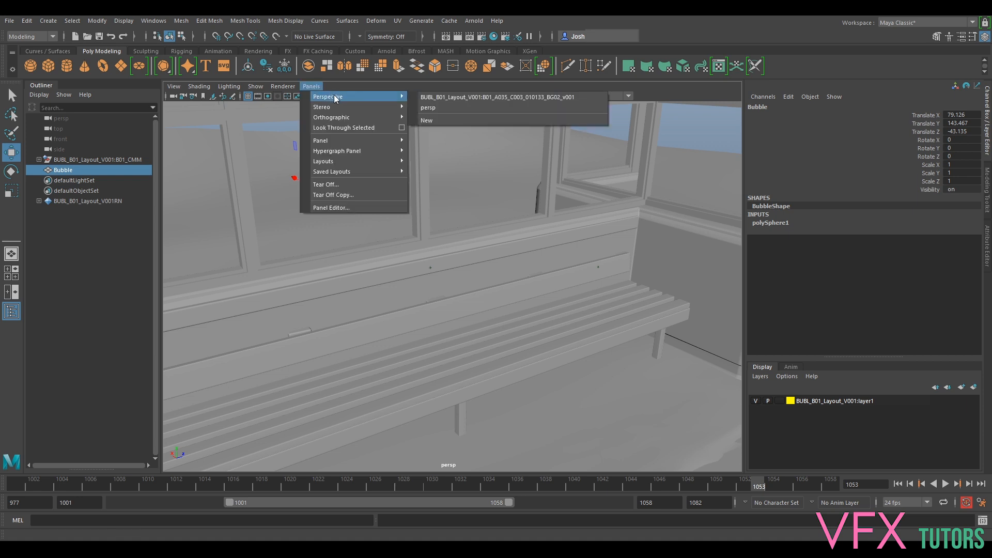
left_click(429, 108)
left_click(311, 87)
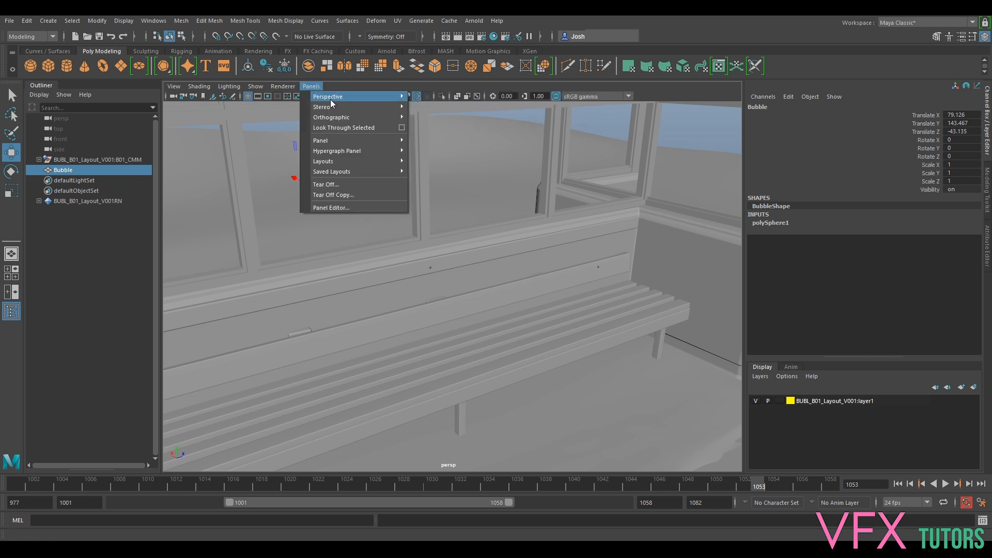
left_click(439, 97)
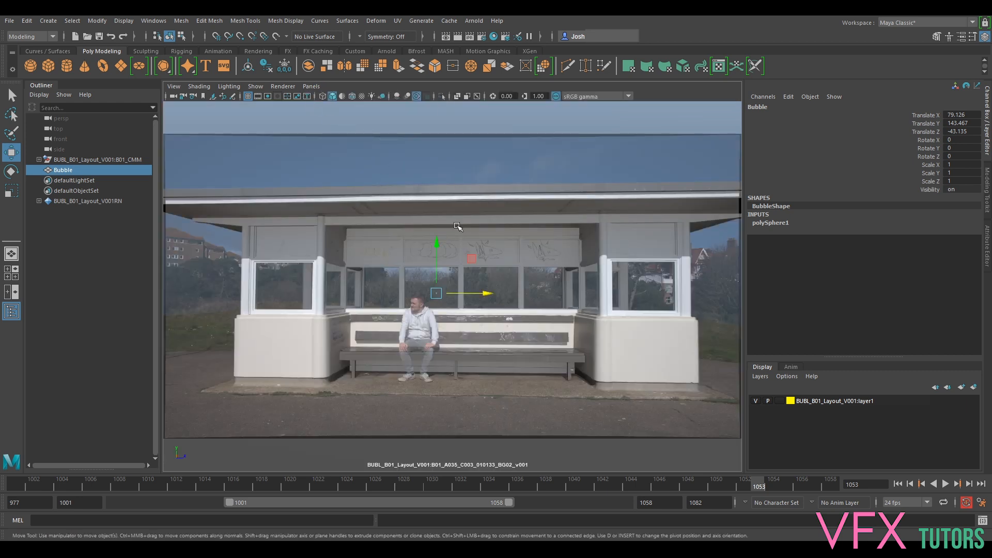
Scale the Bubble sphere uniformly to about 6.23, judging its size beside the seated man's head
key("r")
key("backslash")
right_click_drag(391, 287, 574, 315)
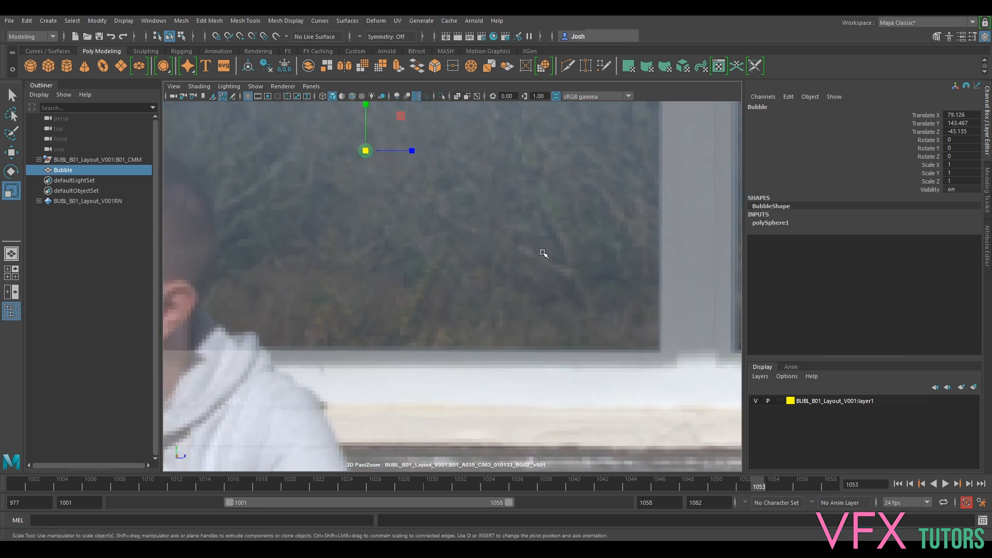
scroll(465, 186, "down", 2)
left_click_drag(381, 175, 435, 165)
scroll(453, 290, "down", 3)
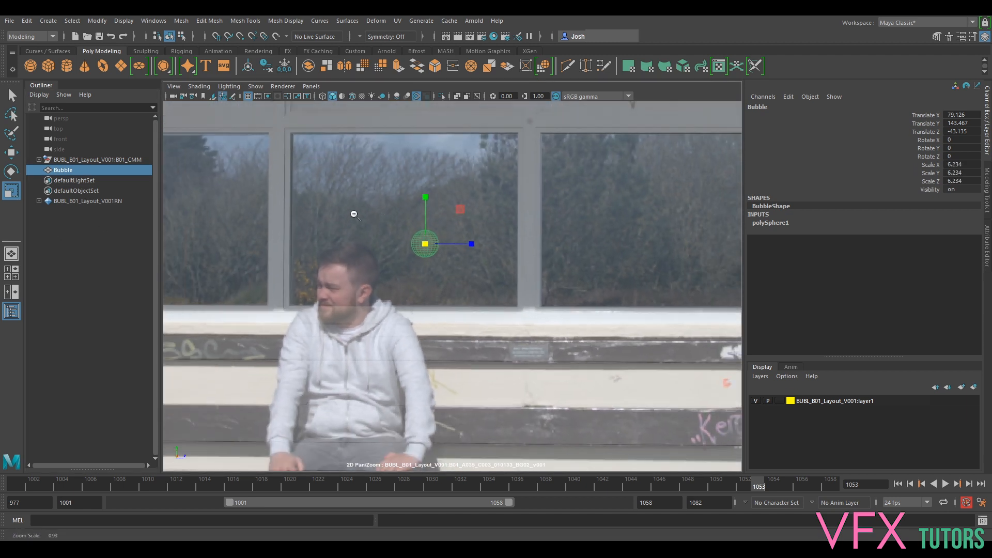
key("backslash")
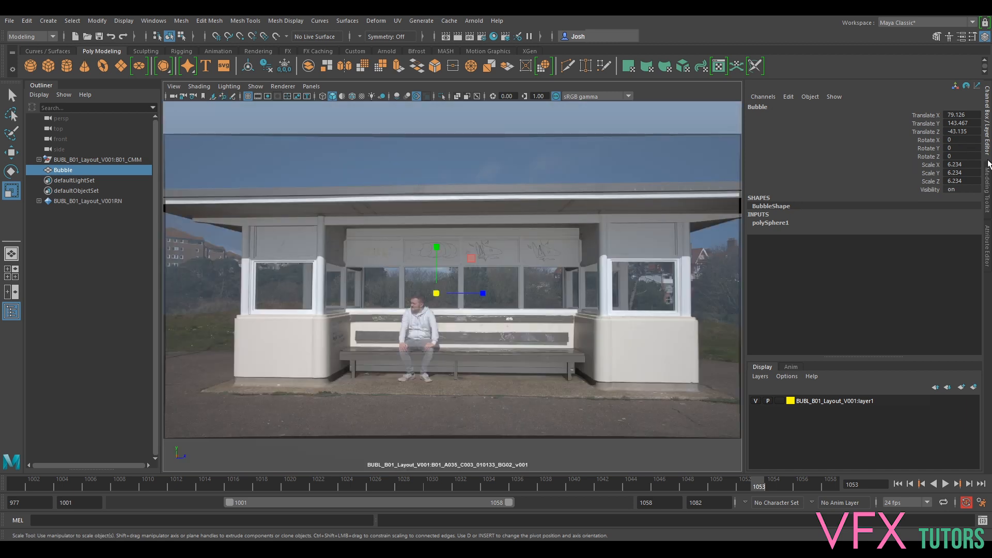
Set the Bubble sphere's polygon resolution to 12 axis subdivisions and 6 height subdivisions
left_click(987, 248)
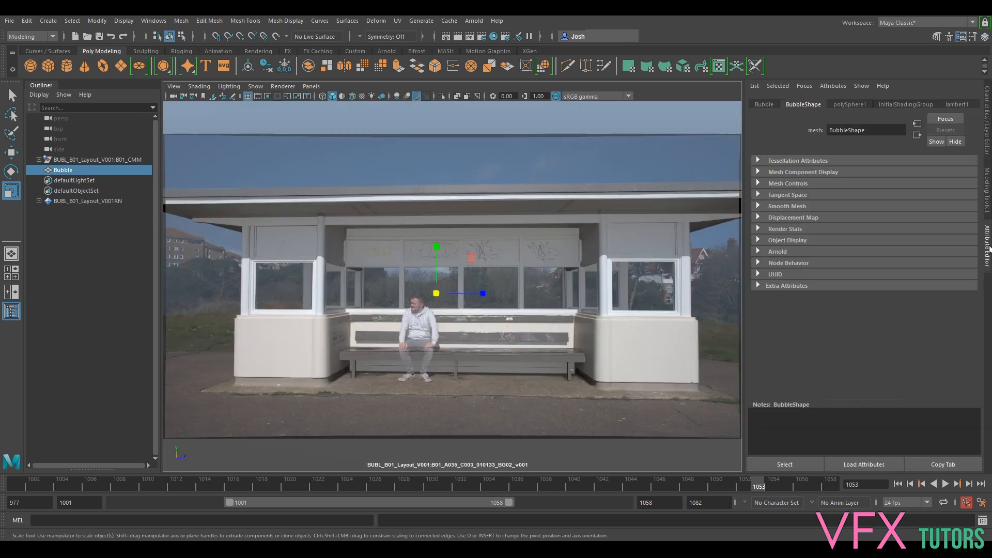
left_click(850, 104)
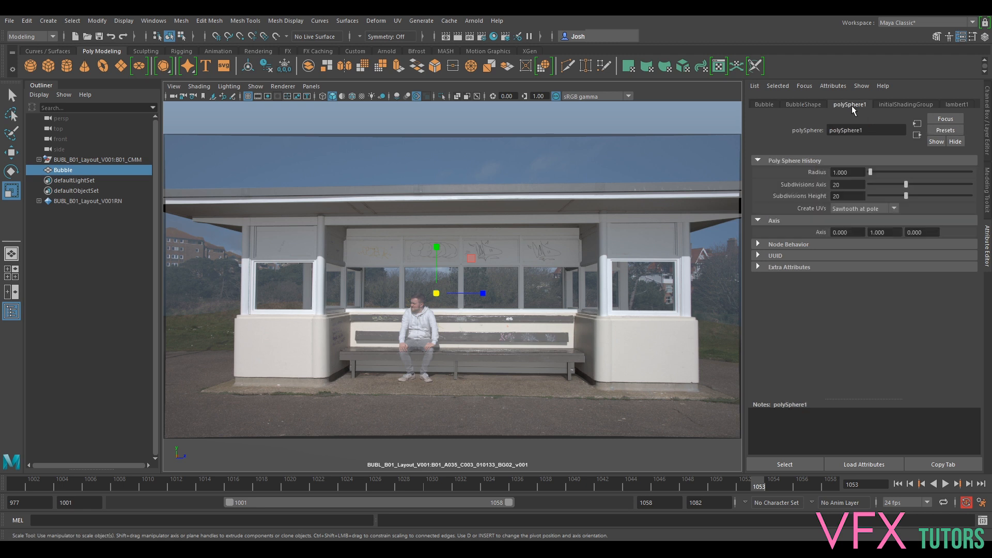
double_click(847, 184)
type("16")
key("Return")
double_click(836, 196)
key("shift+Tab")
type("12")
key("Tab")
type("3")
key("Return")
Play and scrub the footage back to frame 1001 while viewing the Bubble close beside the seated man's head
key("backslash")
right_click_drag(496, 253, 314, 213)
middle_click_drag(393, 250, 516, 261)
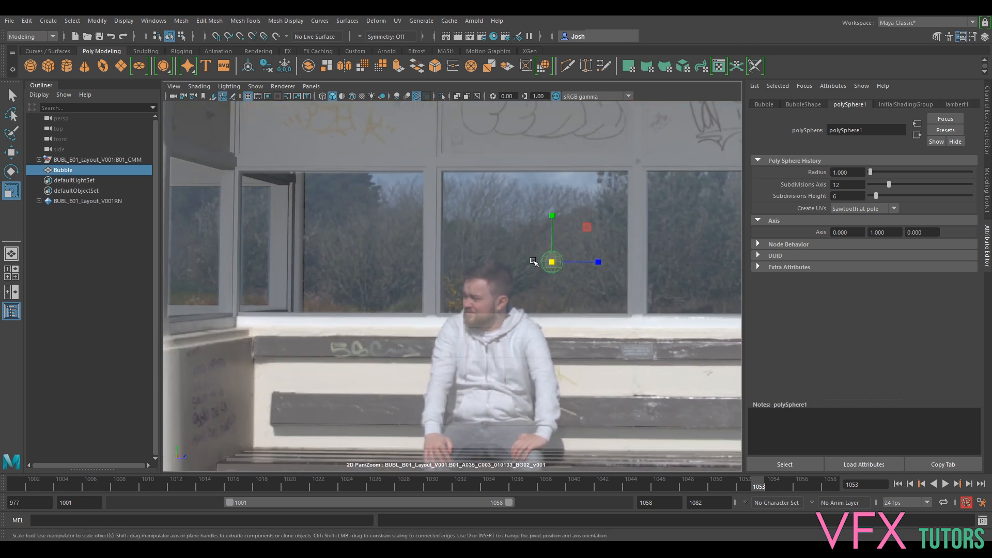
key("w")
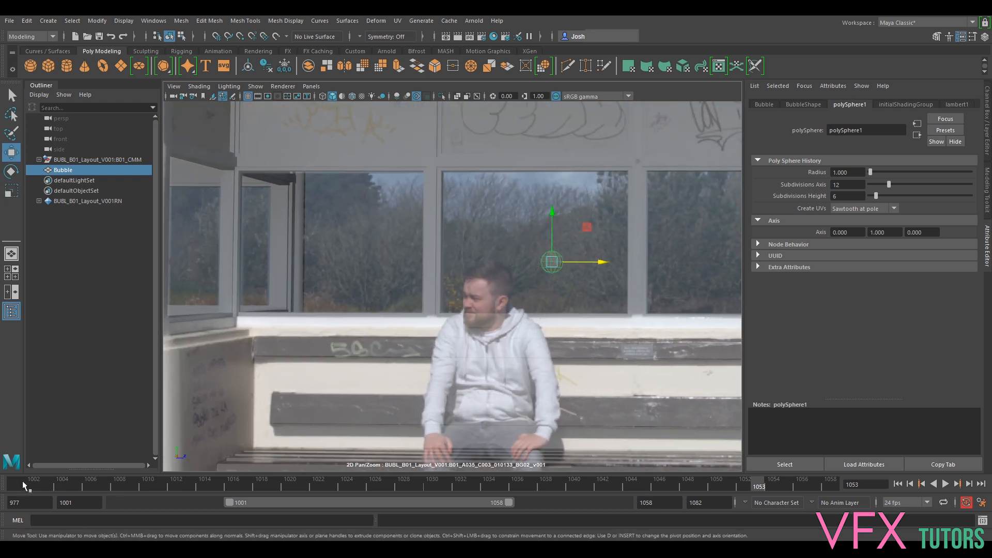
left_click(22, 485)
key("alt+v")
left_click_drag(435, 490, 11, 474)
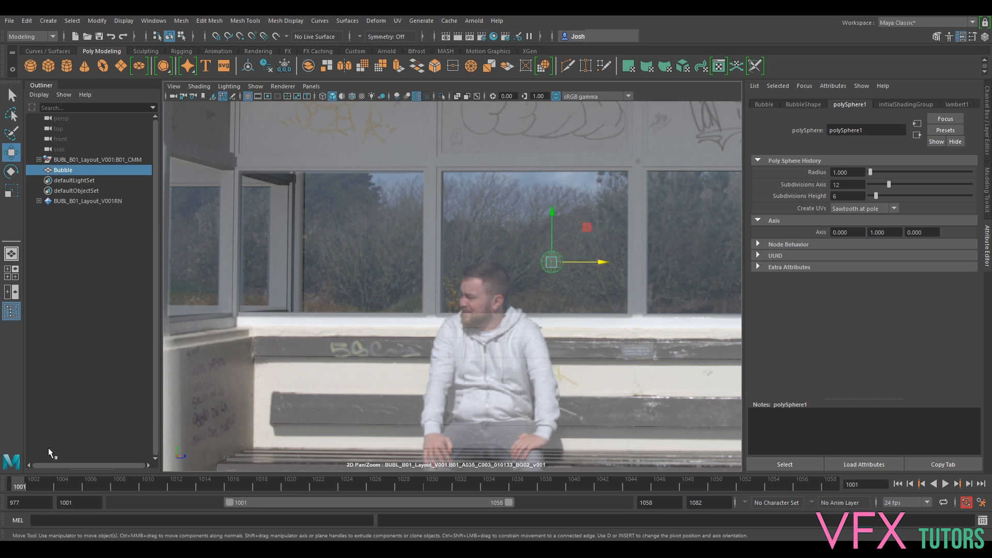
Extend the playback range to frames 977–1082, scrub its early frames, and bring the range end back to 1058
left_click_drag(229, 502, 114, 502)
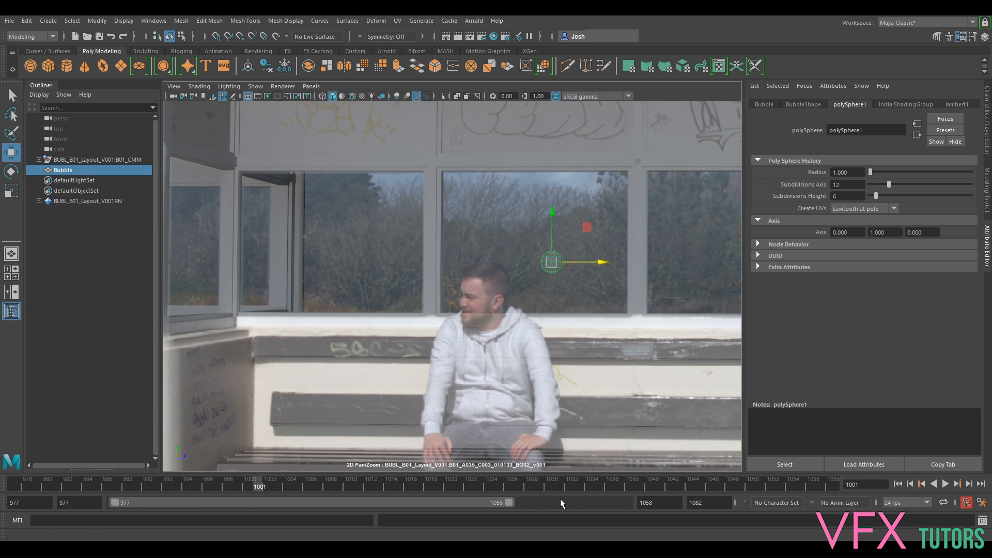
left_click_drag(511, 502, 624, 503)
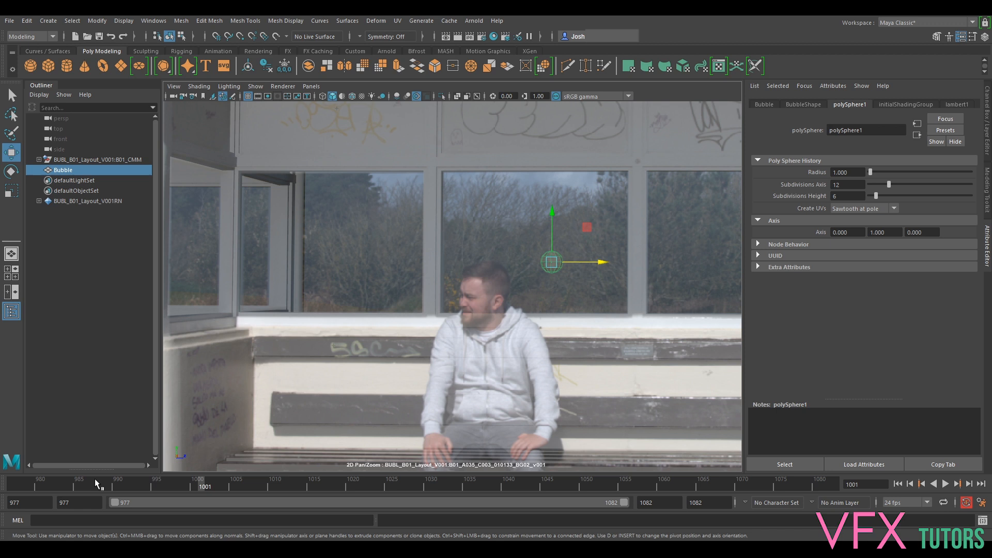
left_click_drag(90, 482, 1, 483)
key("ctrl+z")
left_click_drag(623, 502, 506, 504)
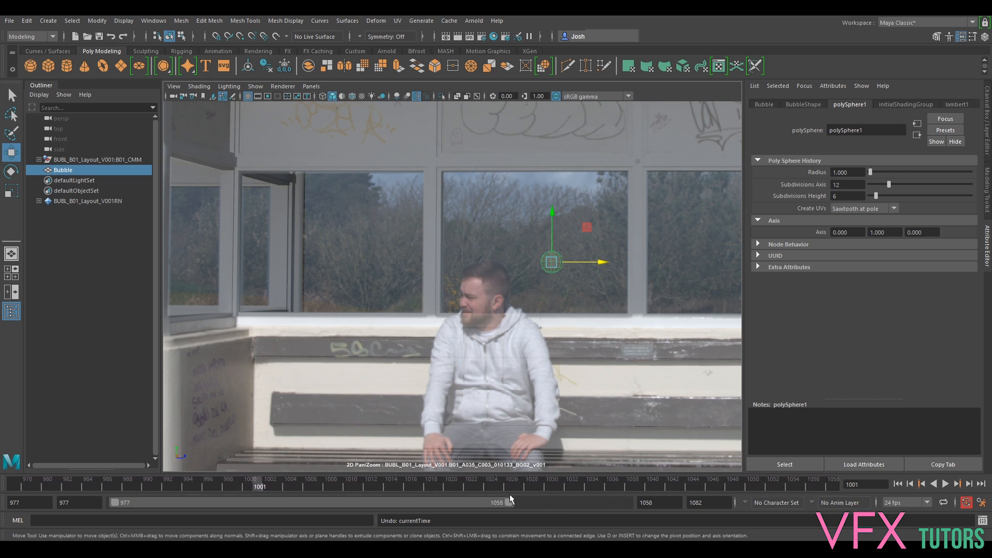
Scrub back to the early frames and set the animation start frame to 1001
mouse_move(55, 483)
left_mouse_down()
mouse_move(99, 488)
mouse_move(1, 481)
left_mouse_up()
double_click(34, 503)
type("1001")
key("Return")
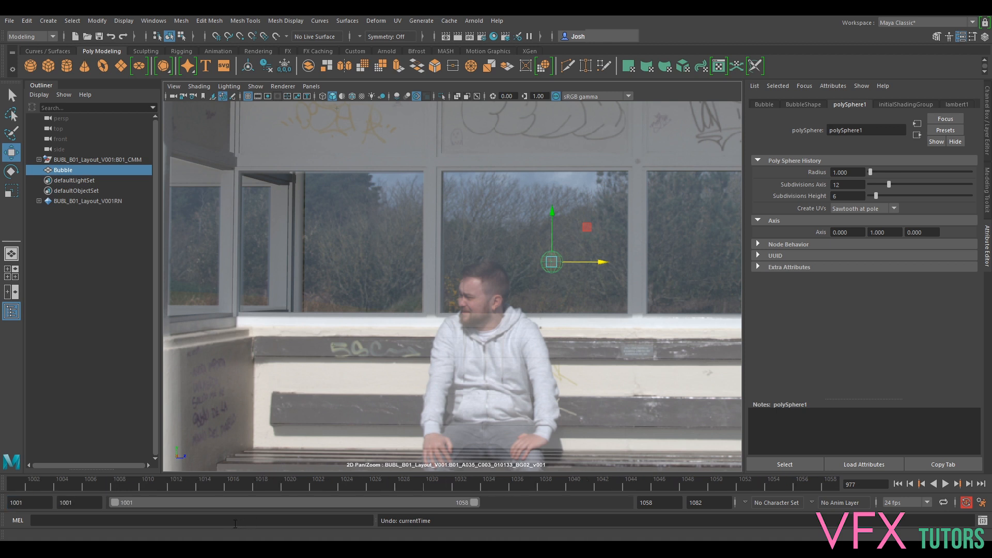
Restore the animation start frame to 977 with the playback range starting at 1001
left_click(79, 503)
type("977")
key("Return")
left_click_drag(36, 504, 12, 503)
left_click_drag(80, 503, 3, 502)
type("1001")
key("Return")
Move the Bubble into the window left of the man, about X 74.3, Y 133.0, Z -169.2, and return to frame 1001
left_click(32, 486)
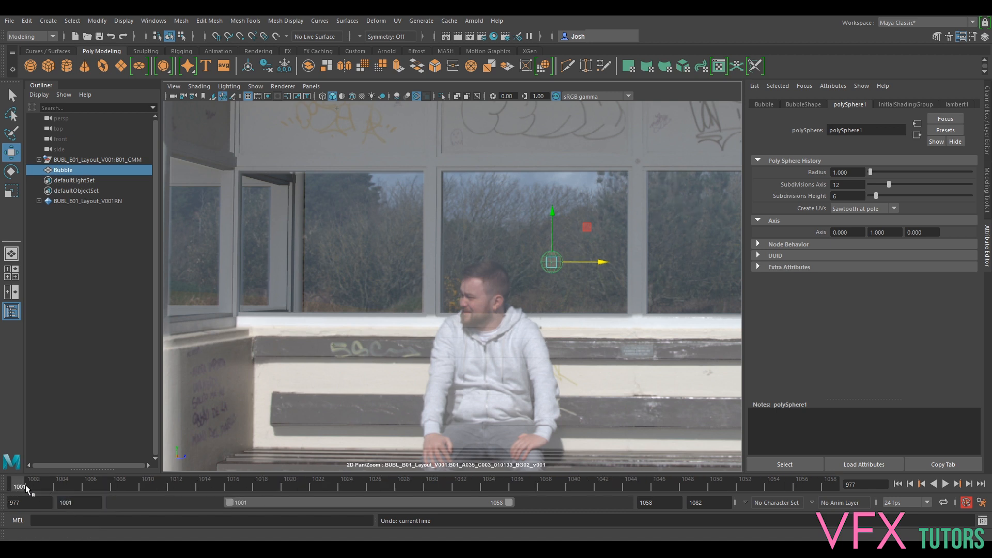
left_click(537, 264)
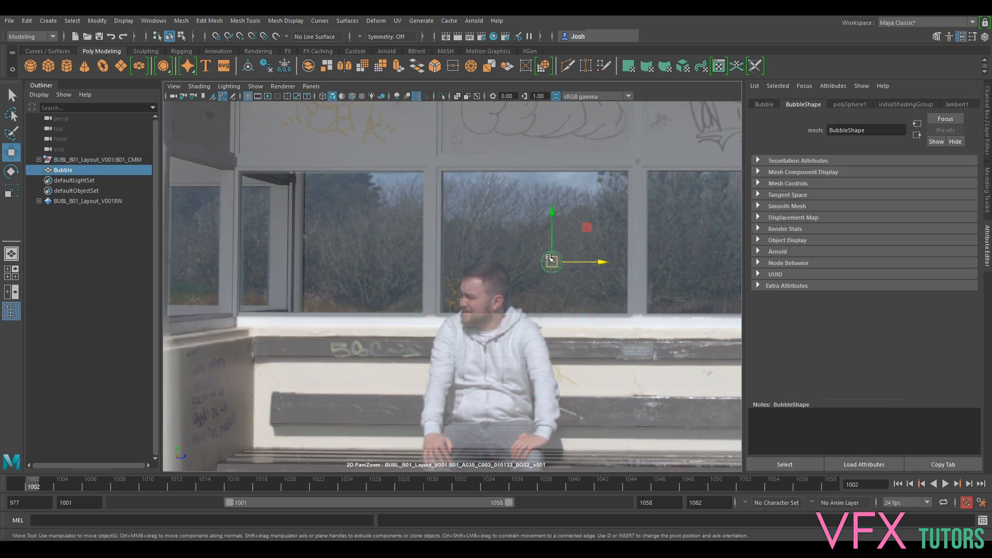
left_click_drag(553, 262, 345, 279)
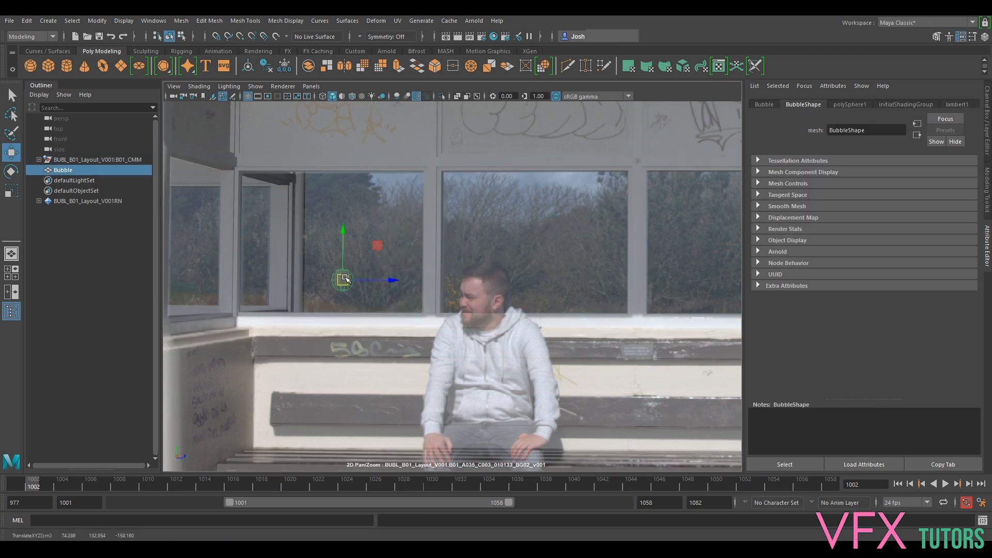
left_click(12, 490)
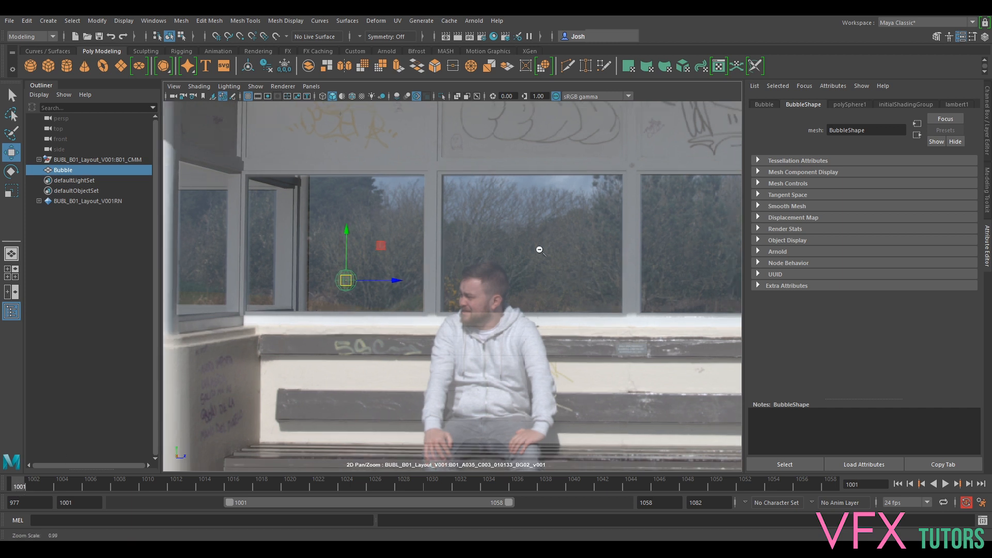
middle_click_drag(593, 235, 535, 208)
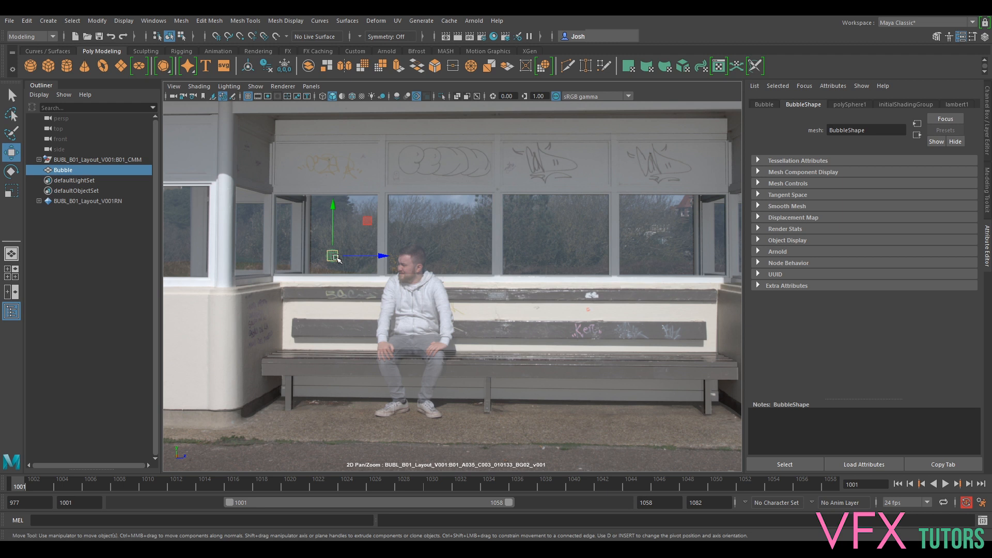
Enlarge the Bubble uniformly and try it across the windows, ending just above the man's shoulder
key("r")
left_click_drag(332, 255, 349, 250)
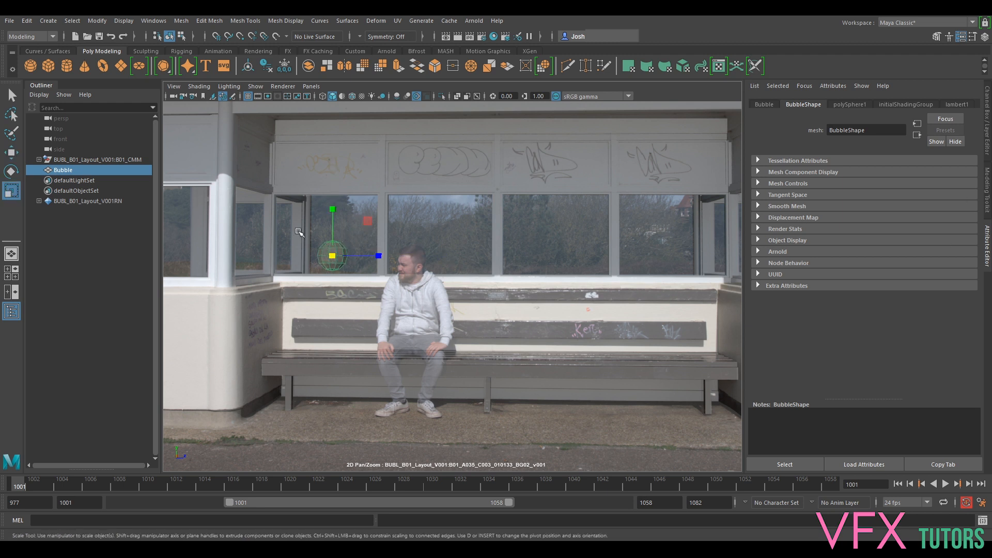
key("w")
left_click_drag(334, 254, 541, 241)
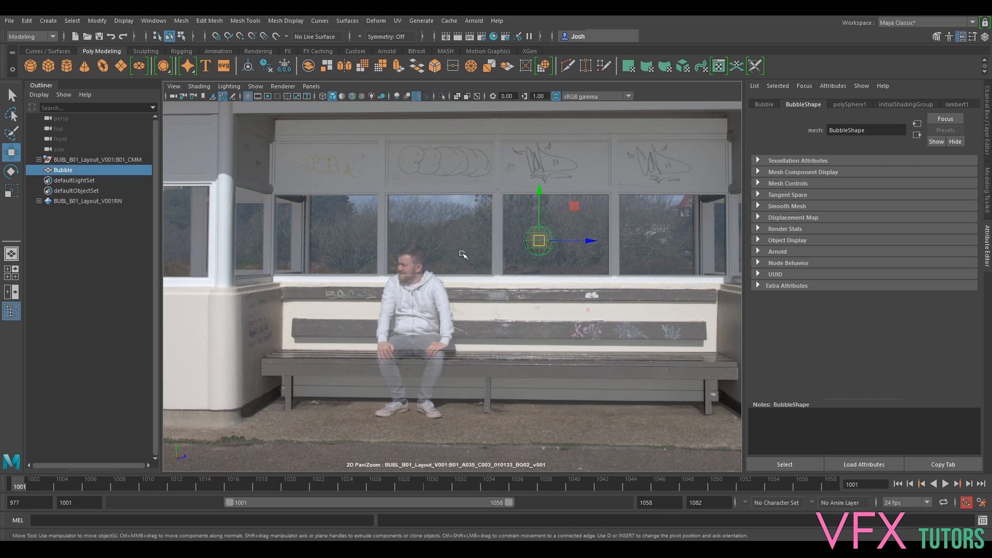
left_click_drag(539, 239, 446, 242)
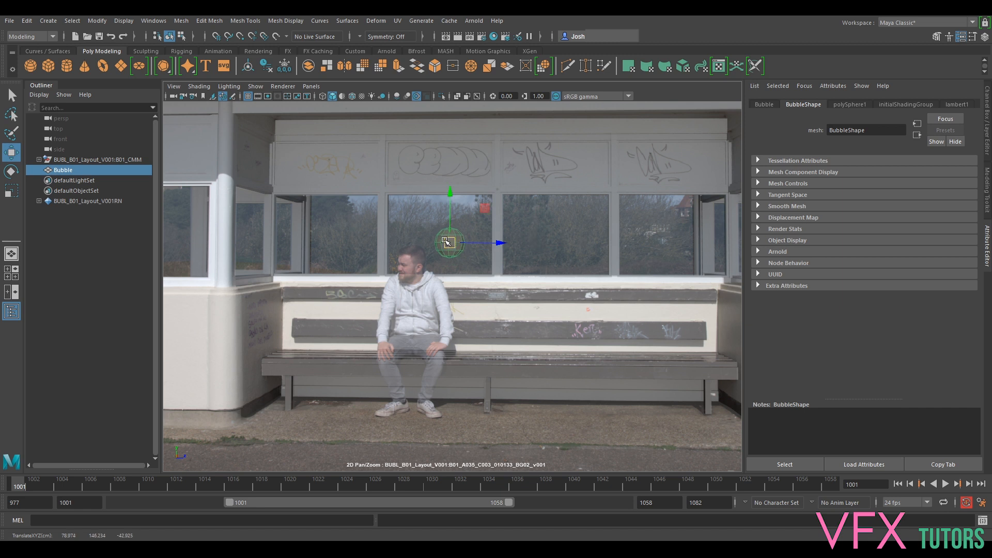
Compare the enlarged Bubble with the man's head and move it up beside him to about X 79.3, Y 150.5, Z -32.6
right_click_drag(418, 242, 777, 268)
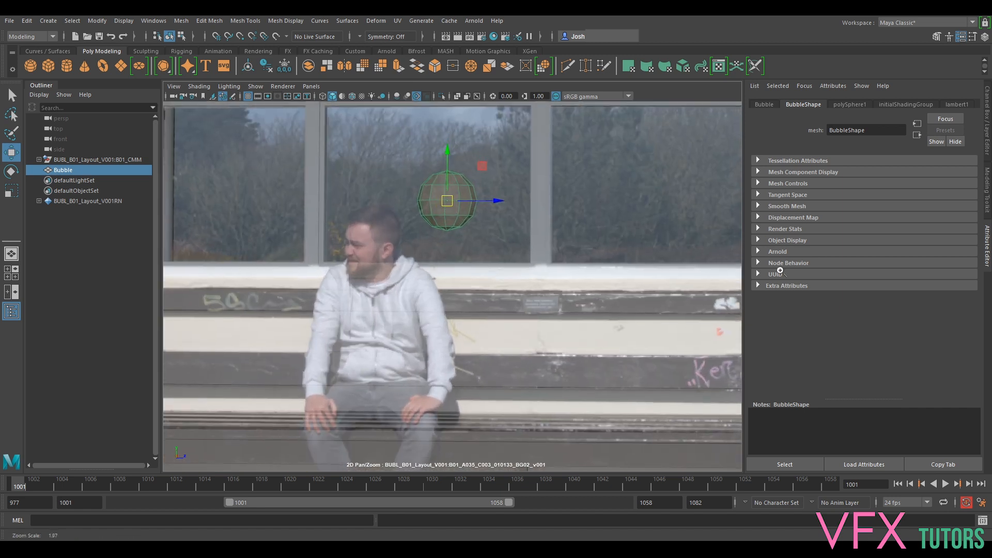
right_click_drag(371, 267, 790, 330)
middle_click_drag(345, 208, 522, 295)
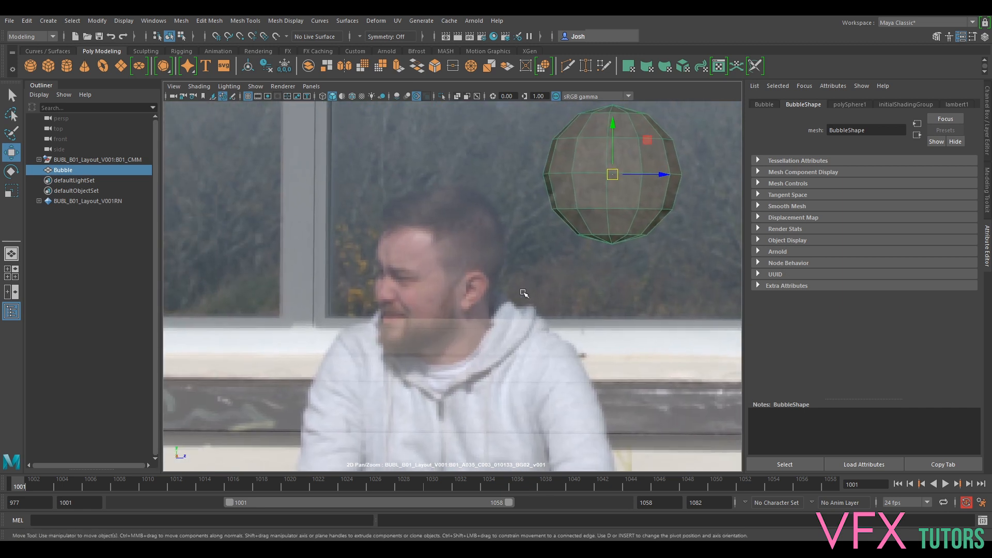
left_click_drag(606, 175, 523, 189)
left_click_drag(657, 154, 662, 156)
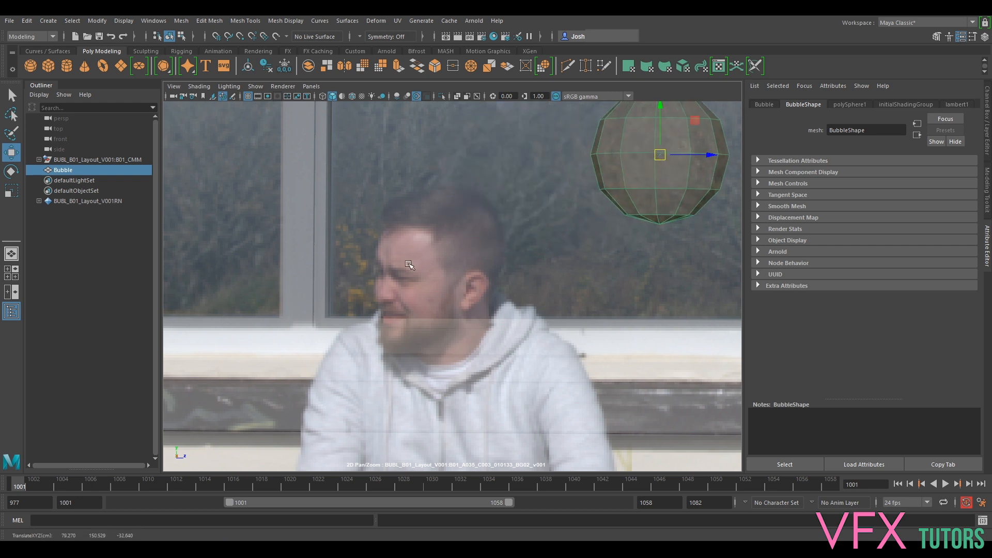
Play the shot to judge the enlarged Bubble against the man's head movement
key("alt+v")
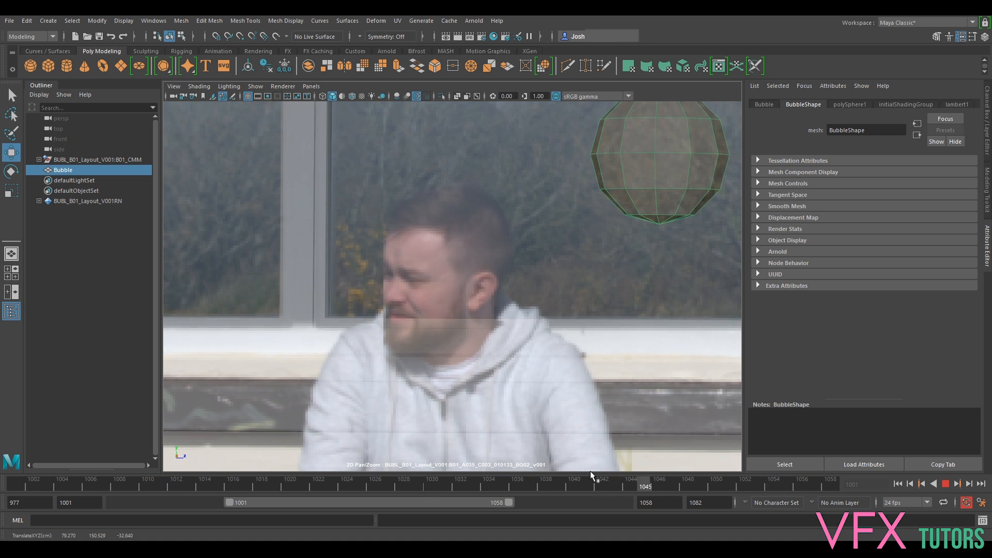
key("alt+v")
key("backslash")
key("backslash")
Move the Bubble to the window left of the man and scale it uniformly to about 4.01
right_click_drag(721, 267, 118, 279)
right_click_drag(543, 260, 341, 256)
left_click_drag(521, 242, 305, 286)
key("r")
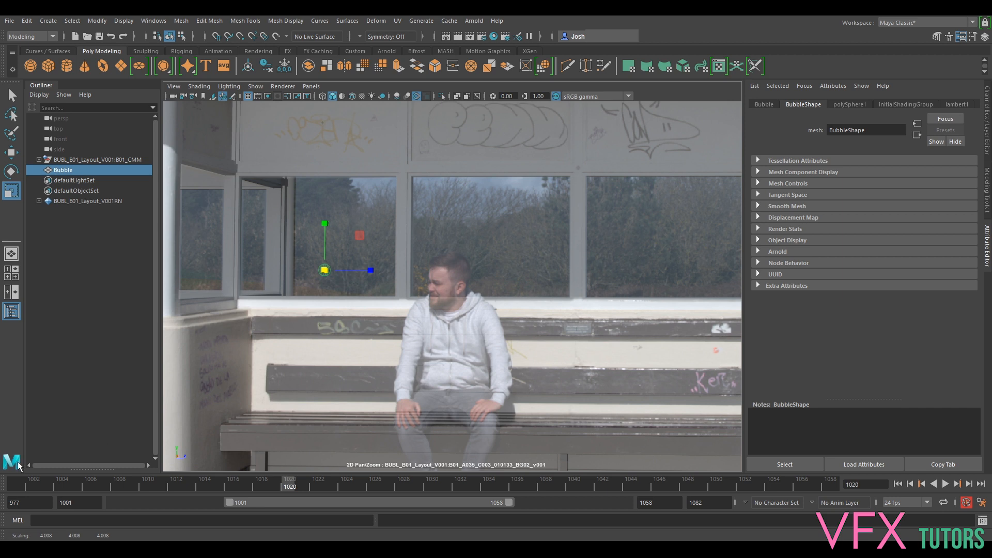
At frame 1001, move the Bubble down to the sill left of the man, about X 74.8, Y 109.8, Z -167.4, and key it
left_click(15, 486)
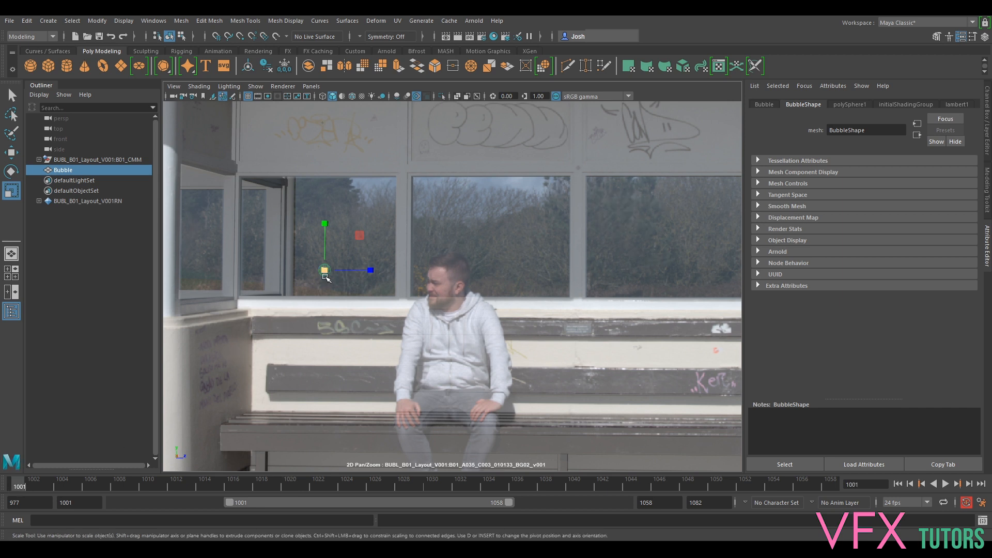
key("w")
left_click_drag(324, 270, 315, 307)
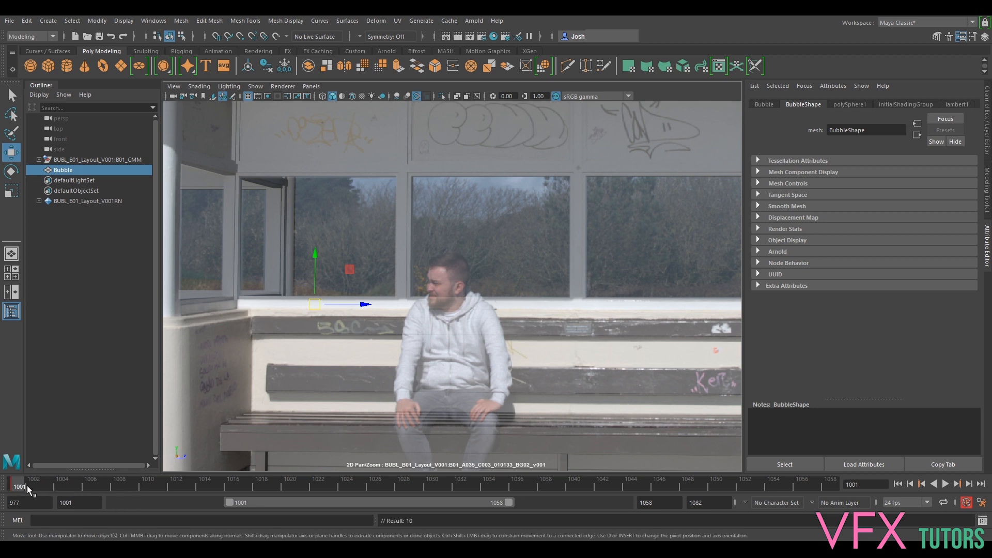
Select the Bubble's translate, rotate and scale channels and examine the keying options available for them
left_click(987, 121)
left_click_drag(930, 112, 928, 179)
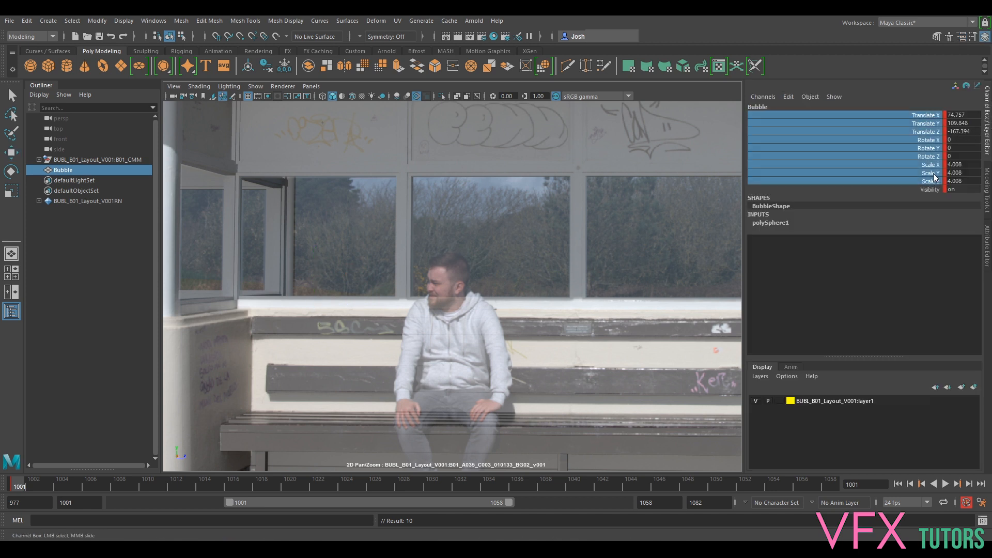
right_click(934, 176)
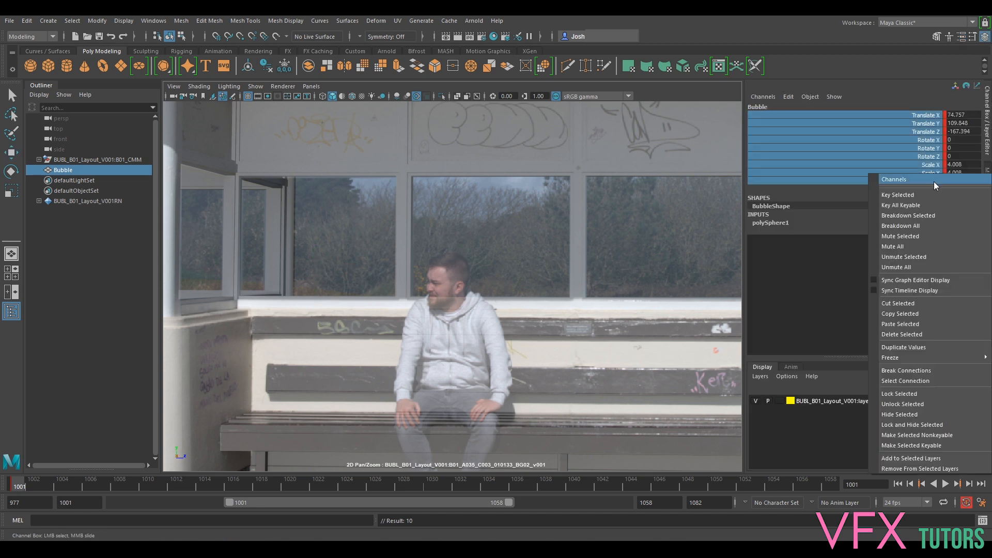
left_click(360, 236)
At frame 1058, move the Bubble into the window right of the man, about X 82.3, Y 142, Z 28.4, and key it
left_click_drag(26, 485, 77, 488)
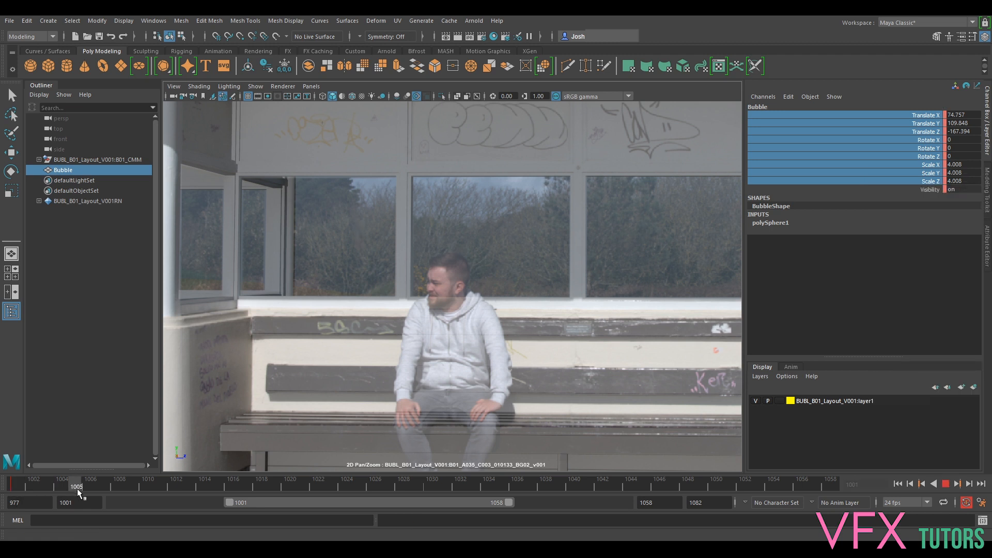
key("w")
left_click_drag(321, 302, 613, 254)
Play and scrub the shot to review the Bubble's travel from frame 1001 to 1058
left_click_drag(810, 485, 217, 498)
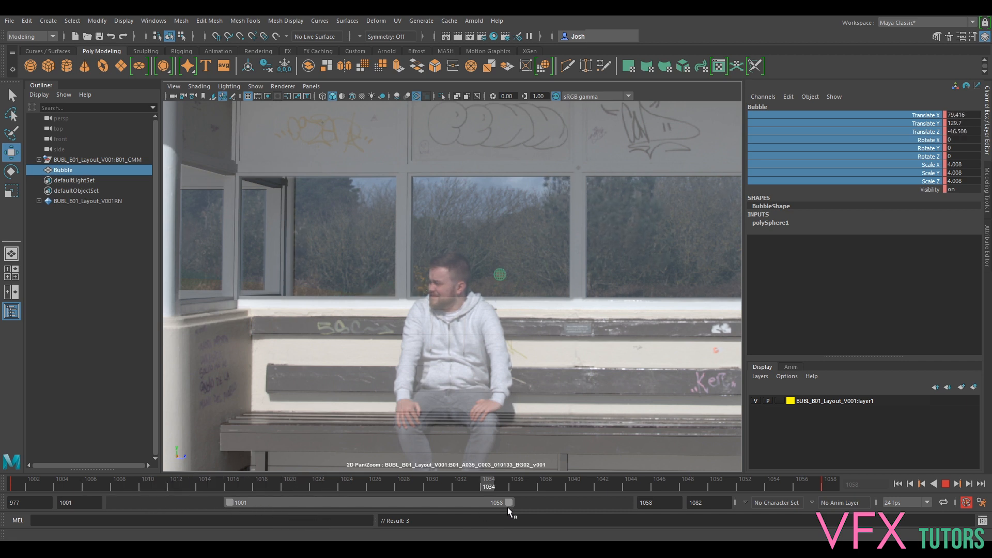
left_click_drag(620, 502, 533, 499)
left_click_drag(469, 498, 404, 507)
left_click_drag(607, 509, 221, 501)
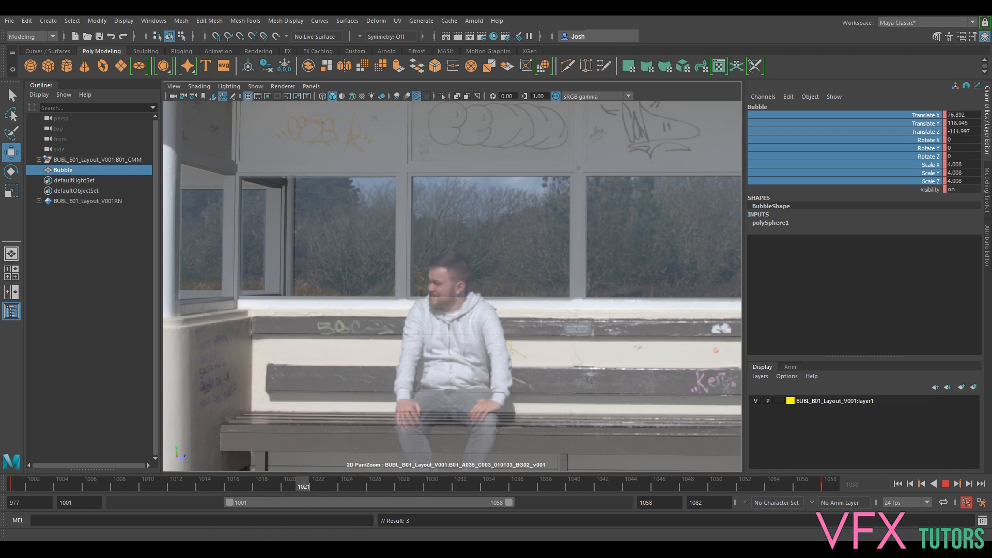
Try keying the Bubble higher above the man's head at frame 1028, about X 77.2, Y 151.0, Z -79.0, and play it back
key("Escape")
left_click_drag(450, 281, 450, 241)
key("alt+v")
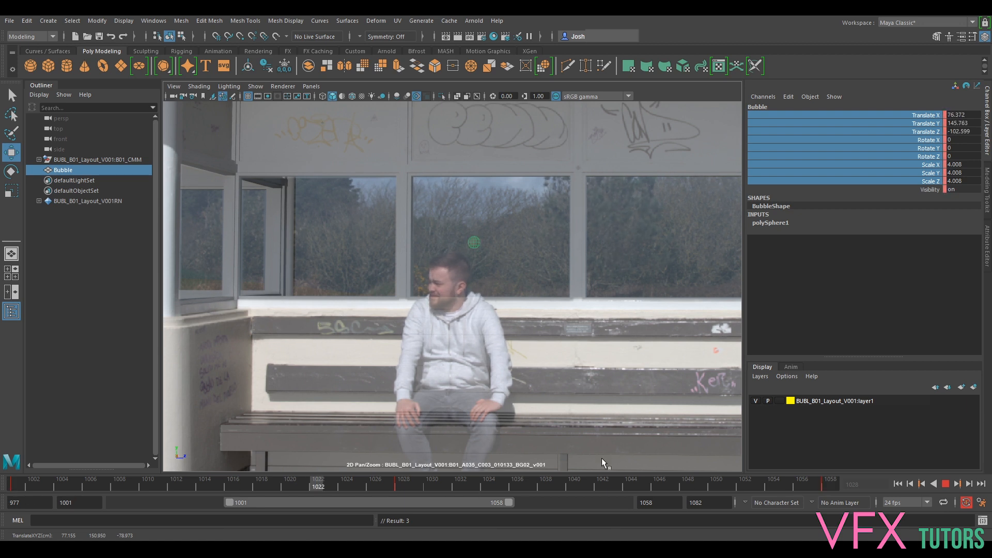
key("alt+v")
Undo the raised key at frame 1028 and replay the Bubble's motion, stopping at frame 1026
key("ctrl+z")
key("ctrl+z")
key("ctrl+z")
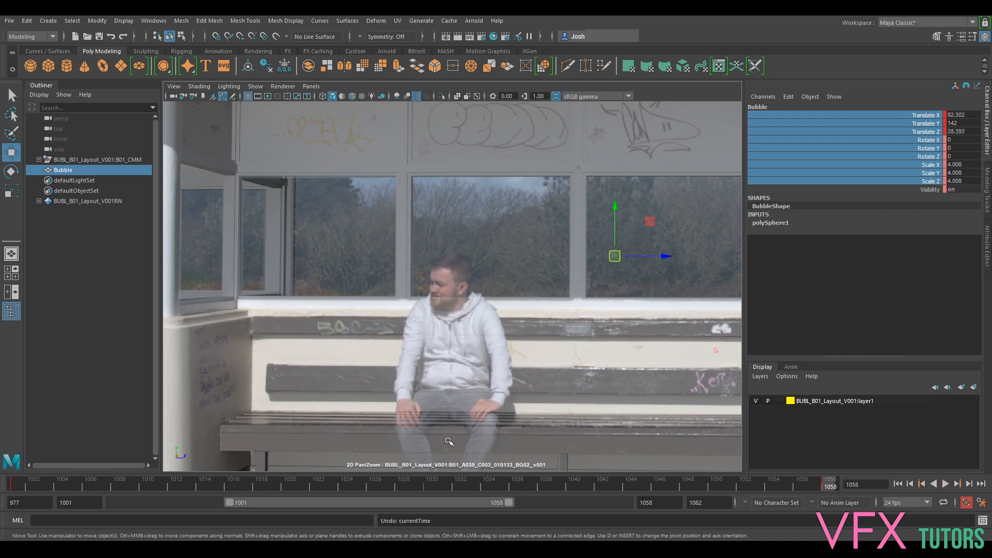
key("alt+v")
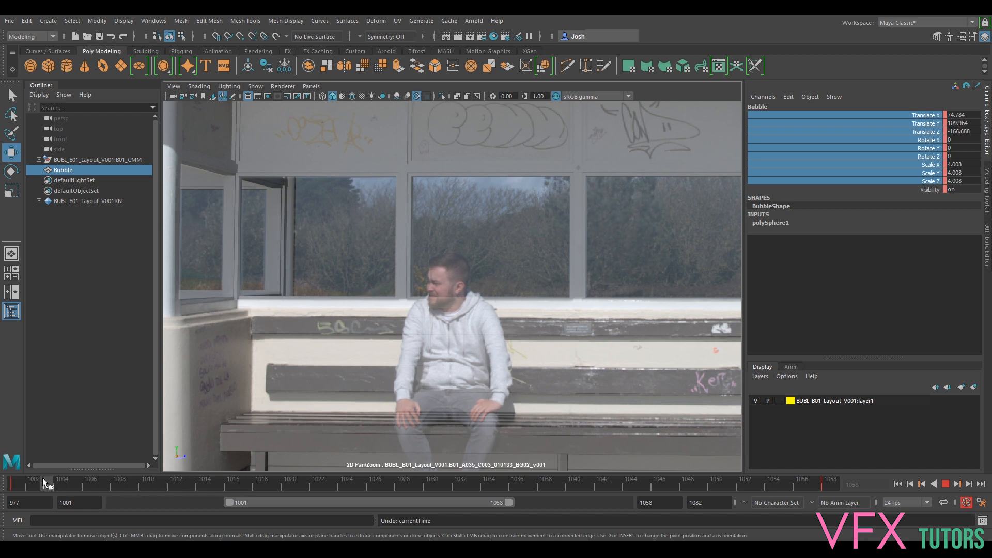
left_click(371, 486)
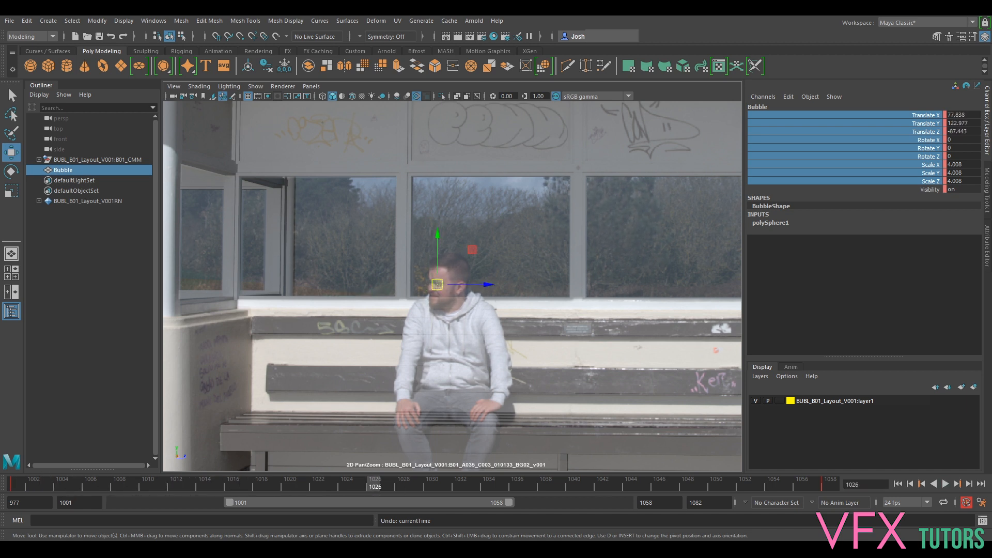
Save the Time Slider preferences with the playback speed at 24 fps x 1 and play the Bubble animation
left_click(981, 502)
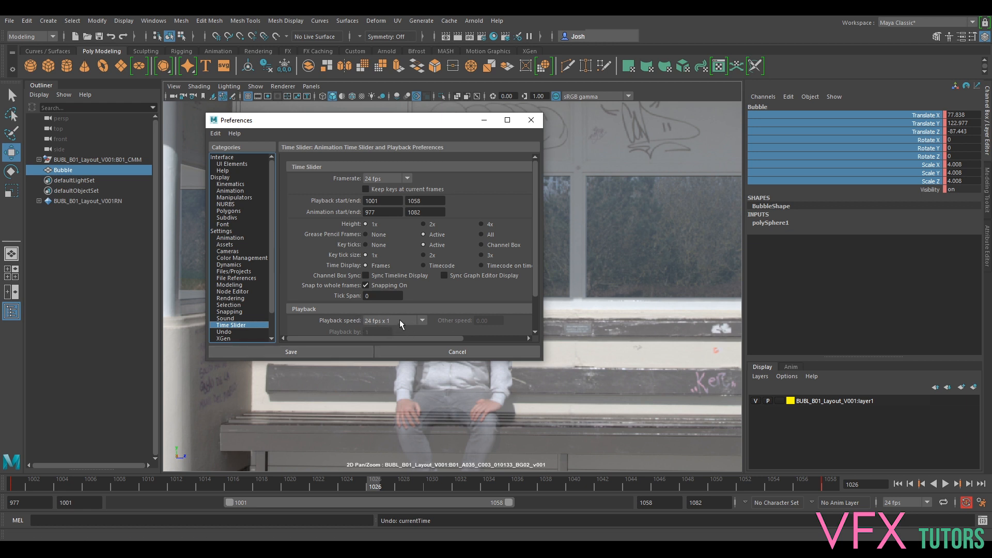
left_click(333, 351)
key("alt+v")
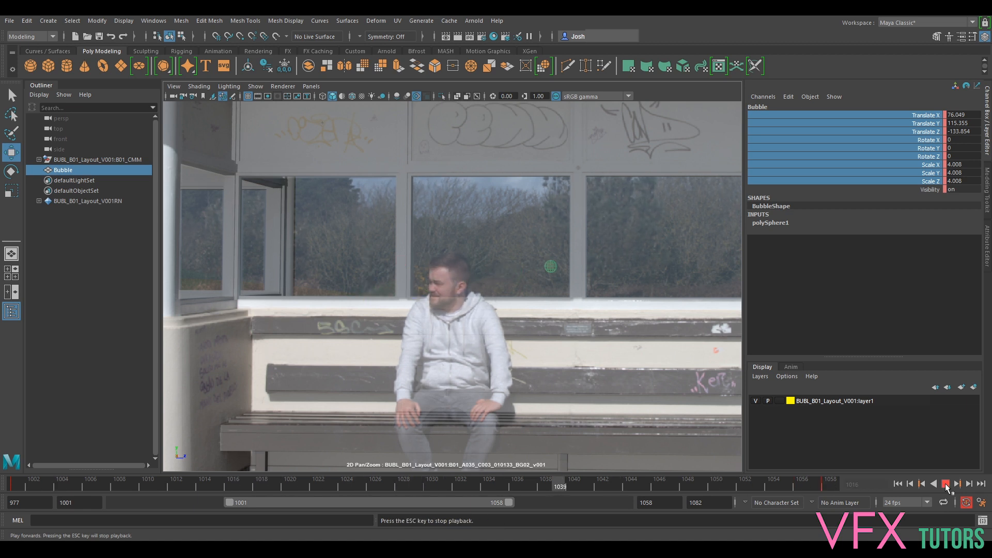
Replay and scrub the Bubble's travel with more of the bench and seated man in frame, stopping at frame 1036
left_click(946, 484)
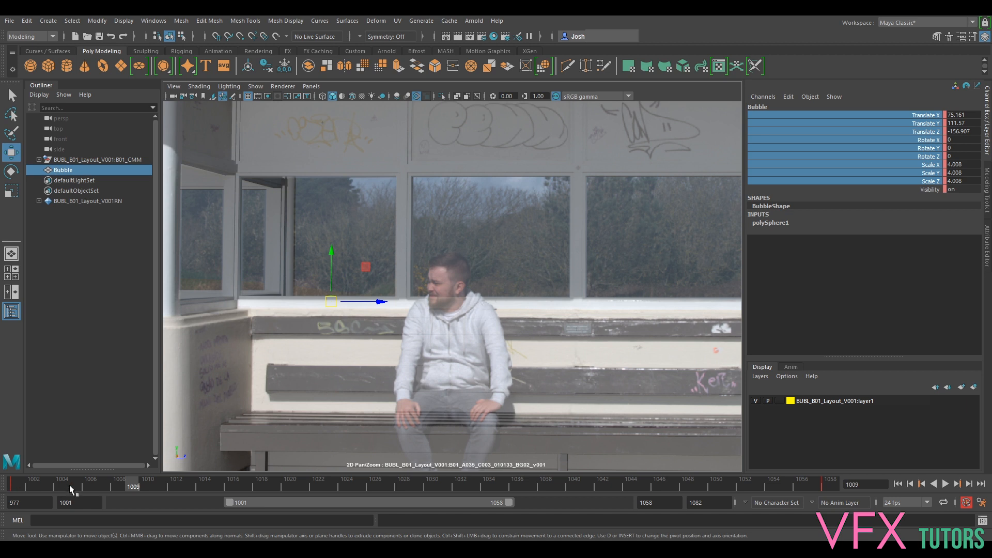
key("alt+v")
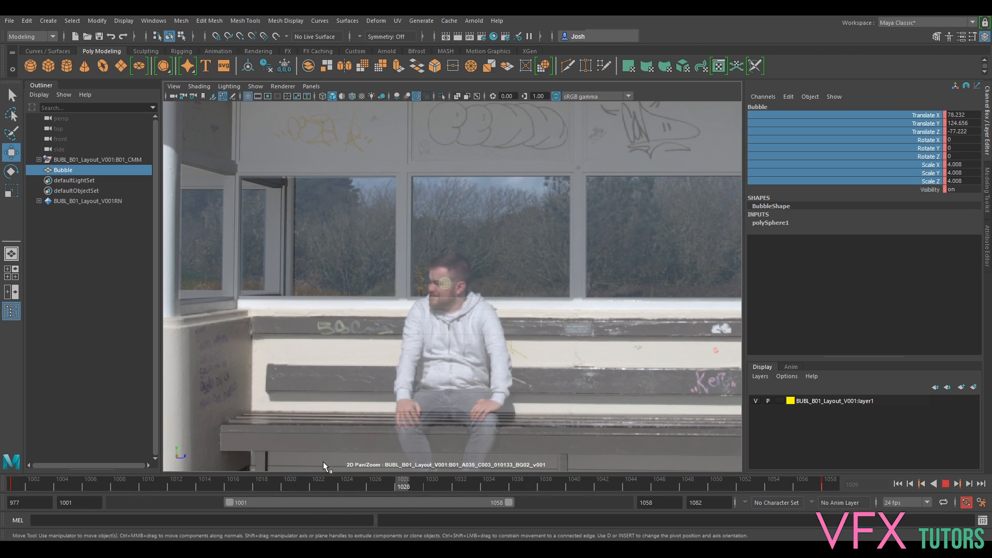
key("alt+v")
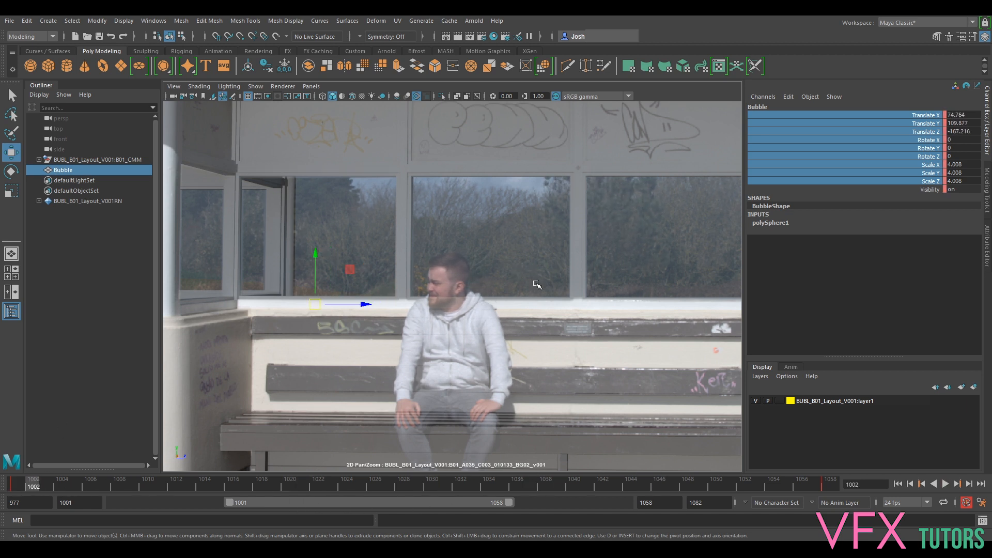
right_click_drag(628, 308, 521, 284)
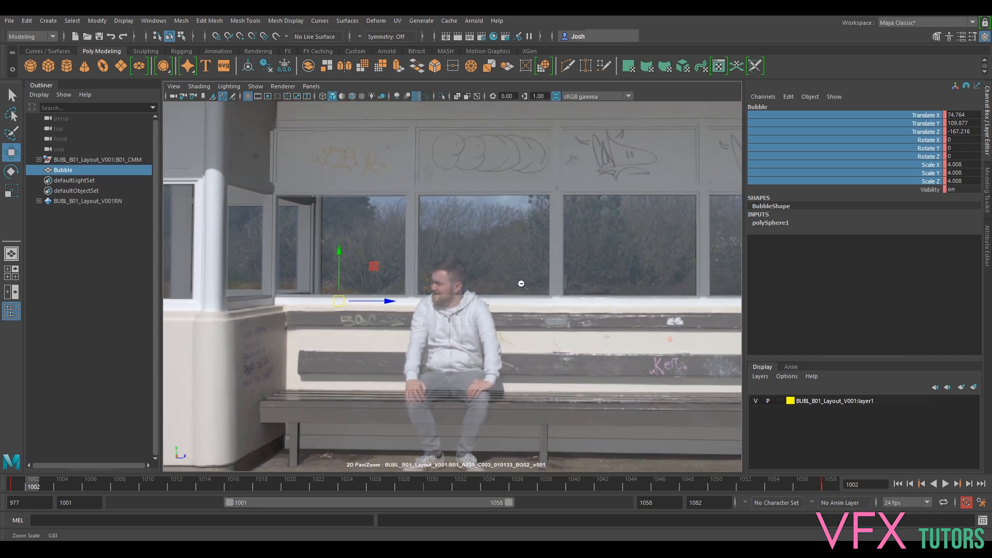
middle_click_drag(576, 267, 545, 261)
key("alt+v")
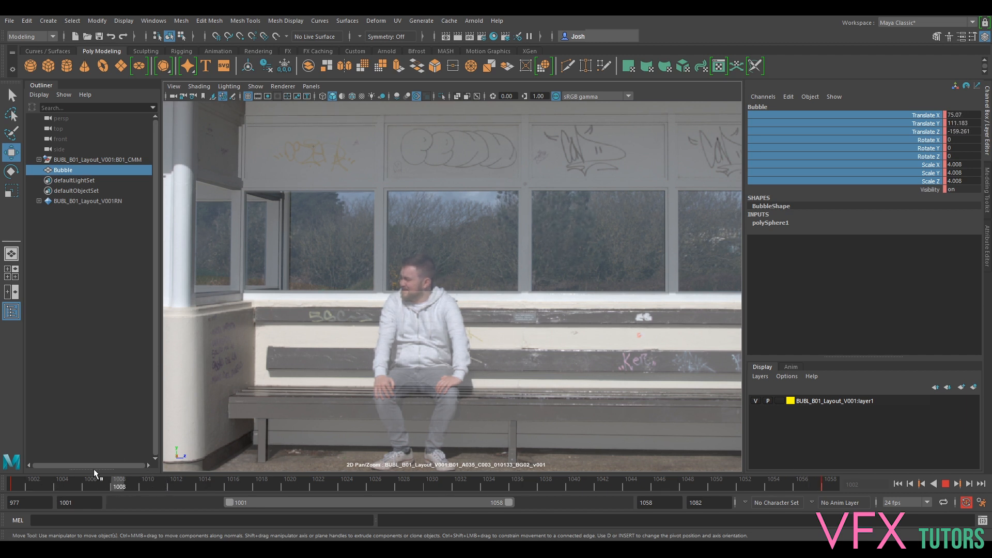
left_click_drag(125, 486, 0, 524)
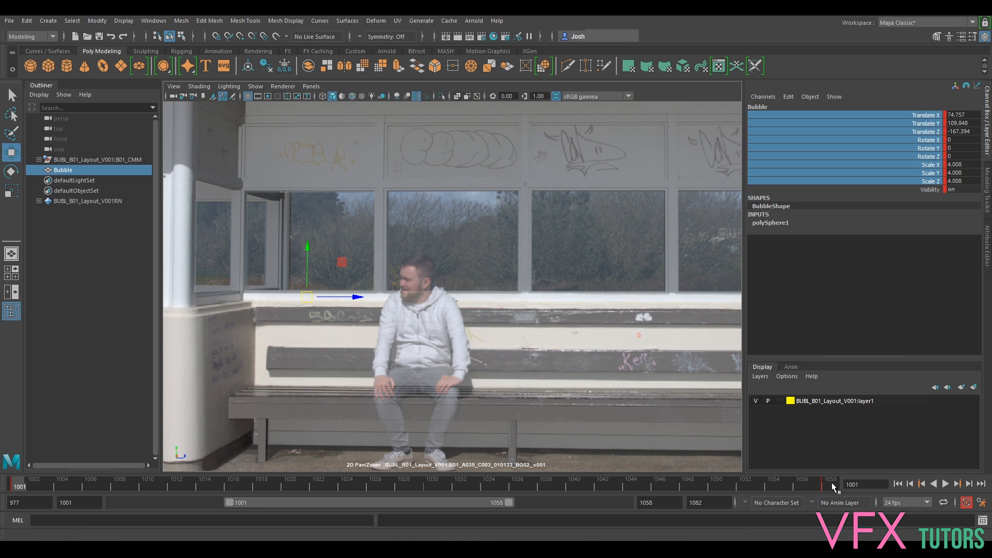
left_click(945, 483)
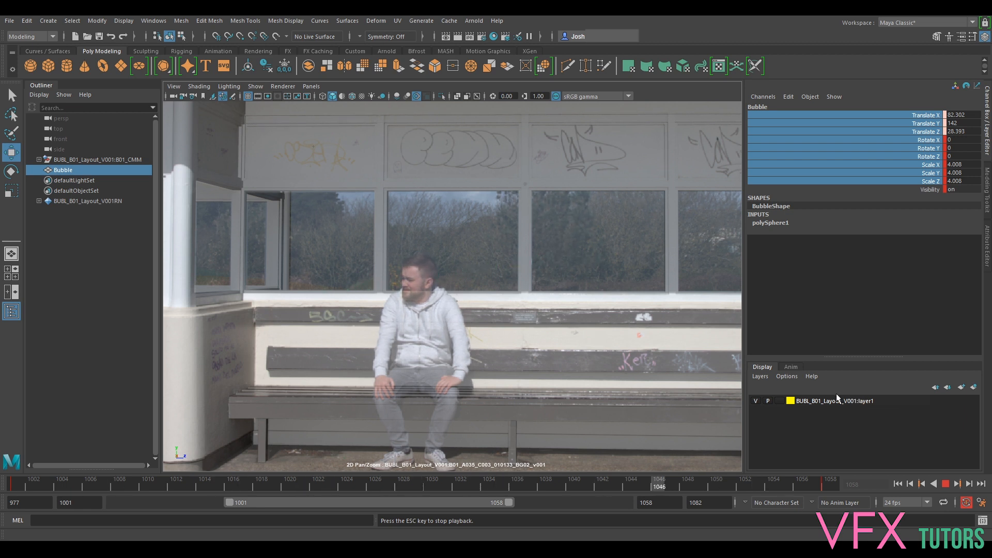
left_click(946, 484)
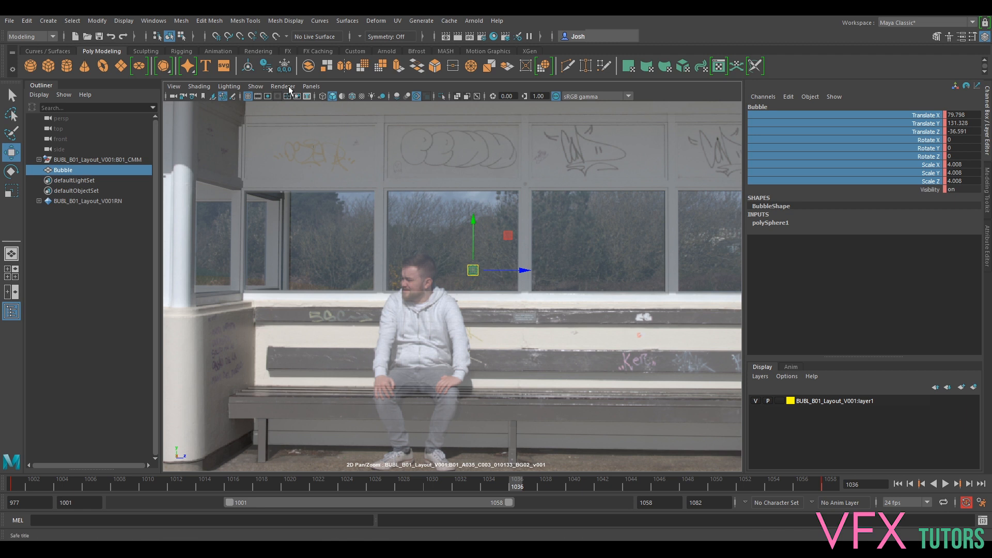
Open the Graph Editor on the Bubble's Translate X curve and scrub the shot to frame 1032
left_click(150, 21)
mouse_move(204, 81)
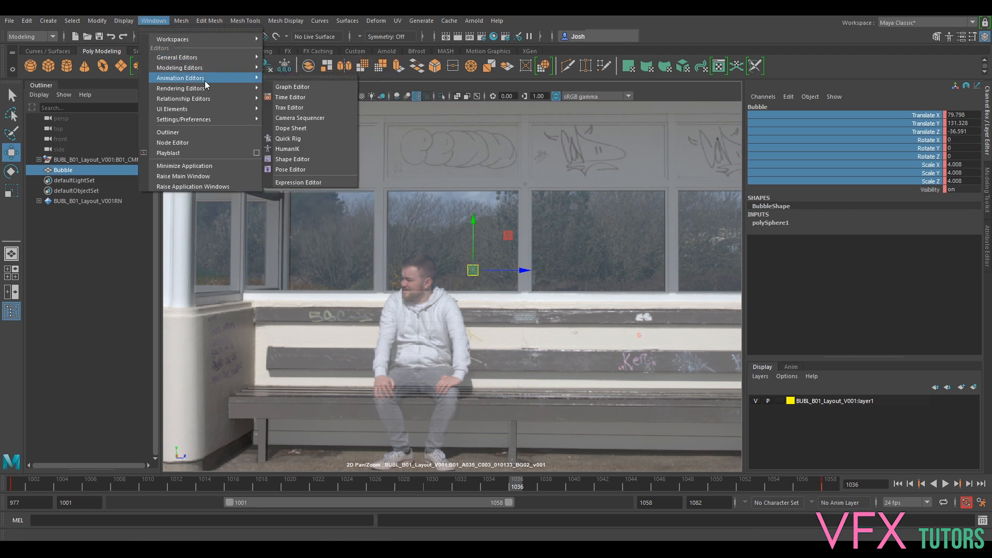
left_click(312, 87)
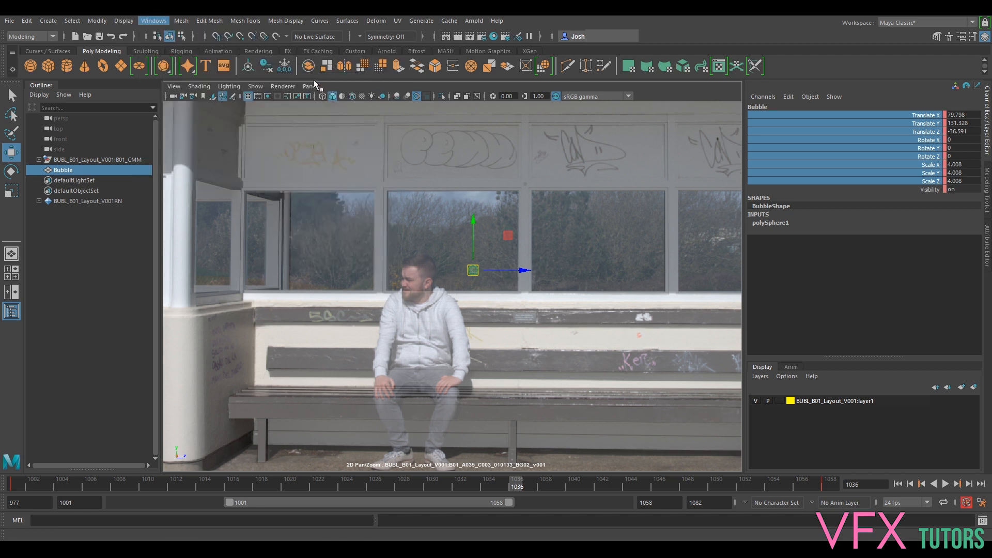
left_click_drag(991, 236, 412, 116)
left_click(221, 189)
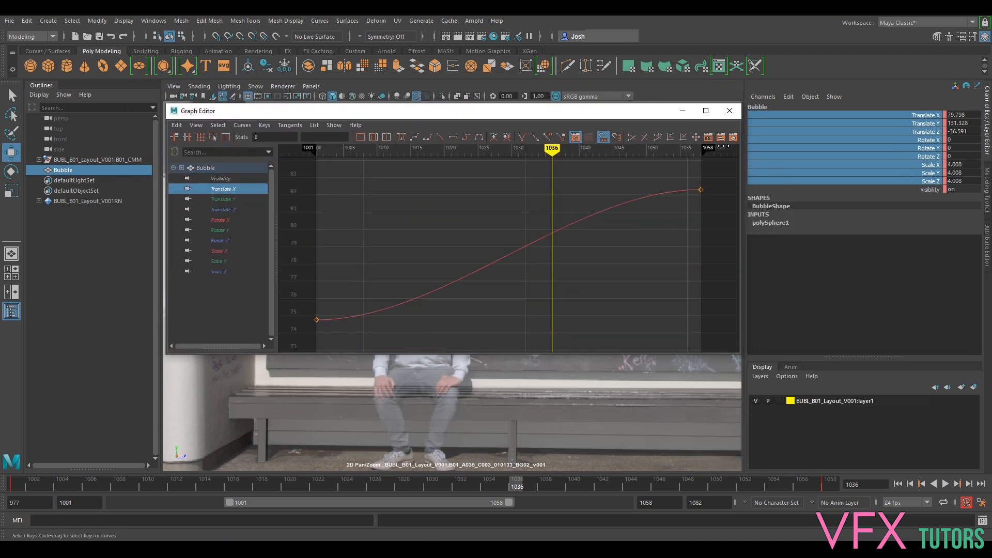
left_click_drag(608, 119, 646, 120)
left_click_drag(35, 480, 460, 499)
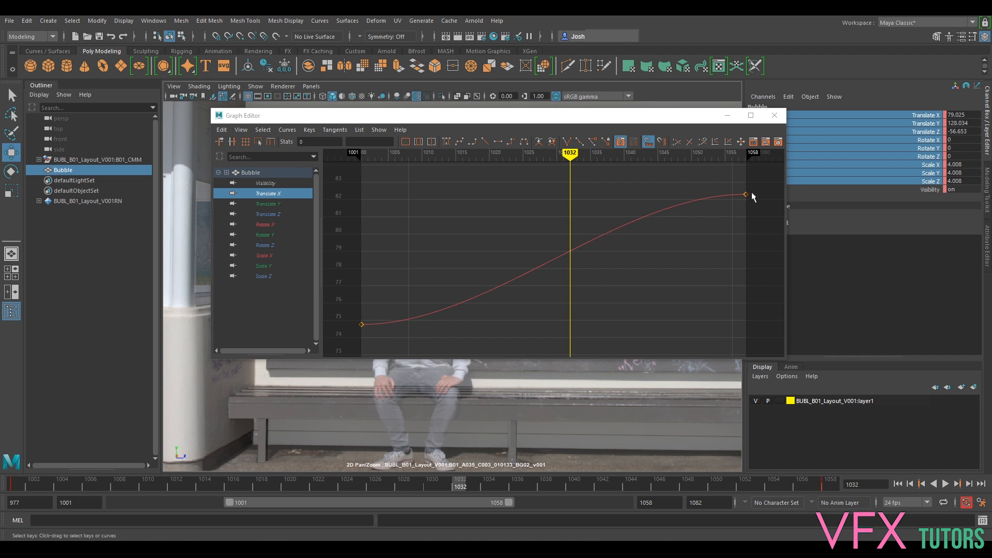
Set linear tangents on the Bubble's Translate X, Y and Z keys at frame 1058, inspect the Translate Y curve and close the Graph Editor
left_click_drag(750, 174, 726, 215)
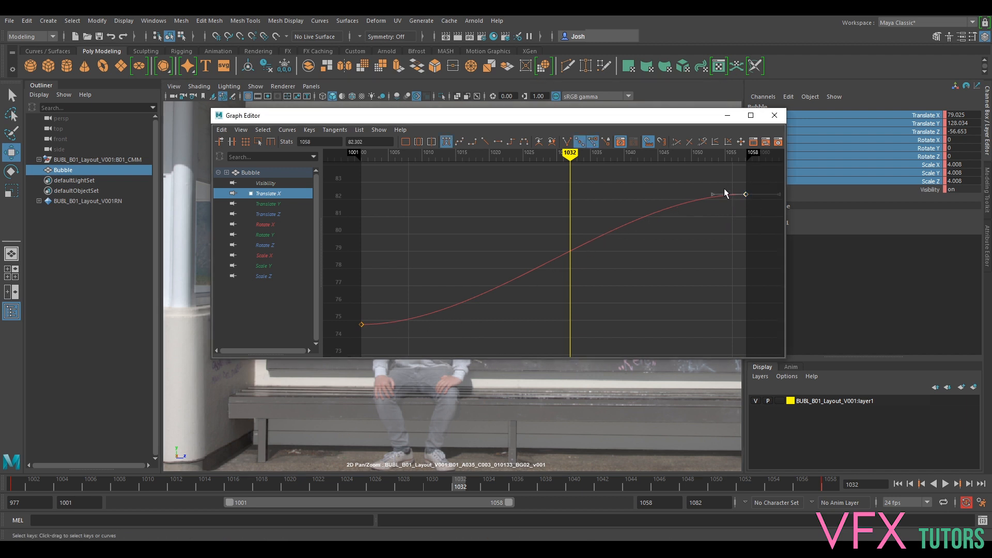
left_click(275, 217, "shift")
left_click_drag(735, 216, 709, 283)
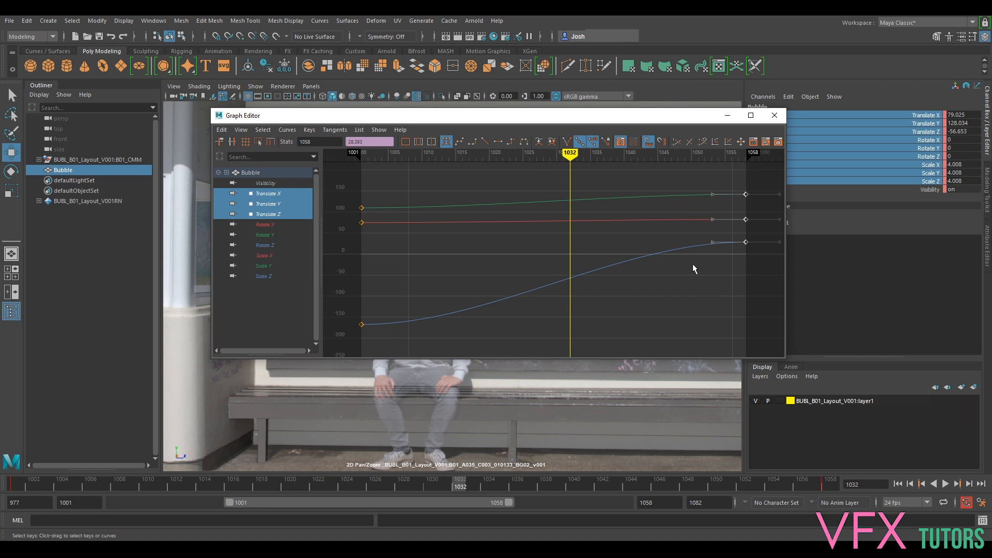
left_click(486, 141)
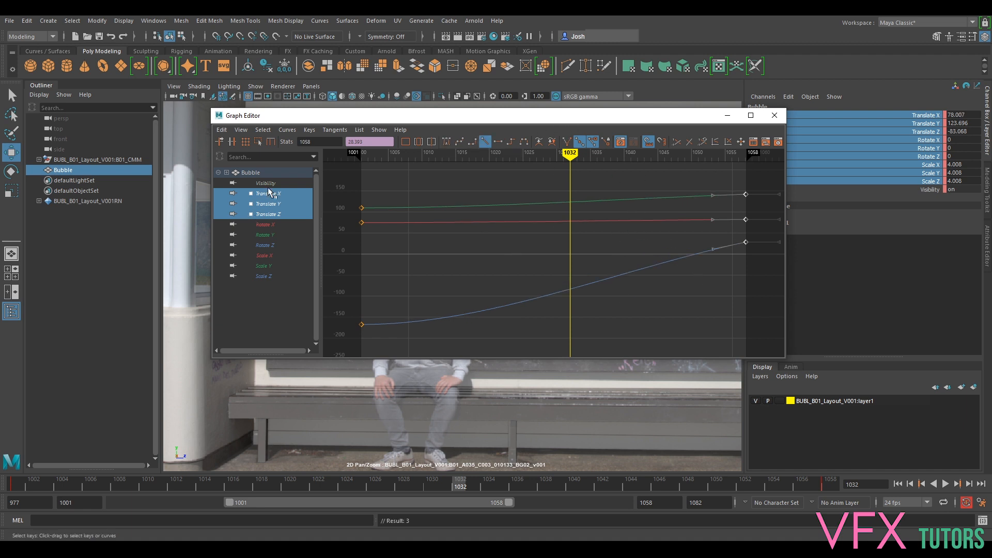
left_click(269, 204)
key("f")
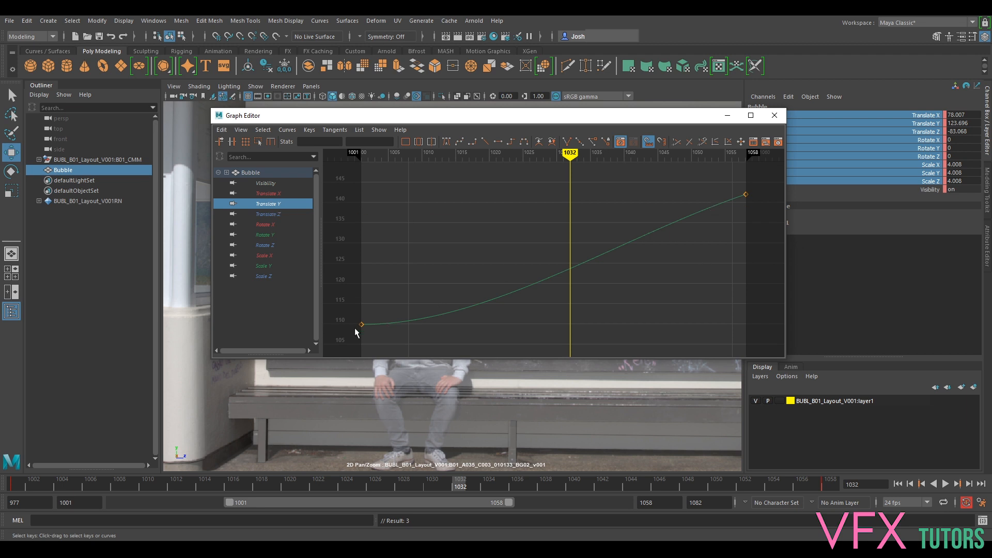
left_click_drag(697, 115, 800, 218)
left_click(877, 226)
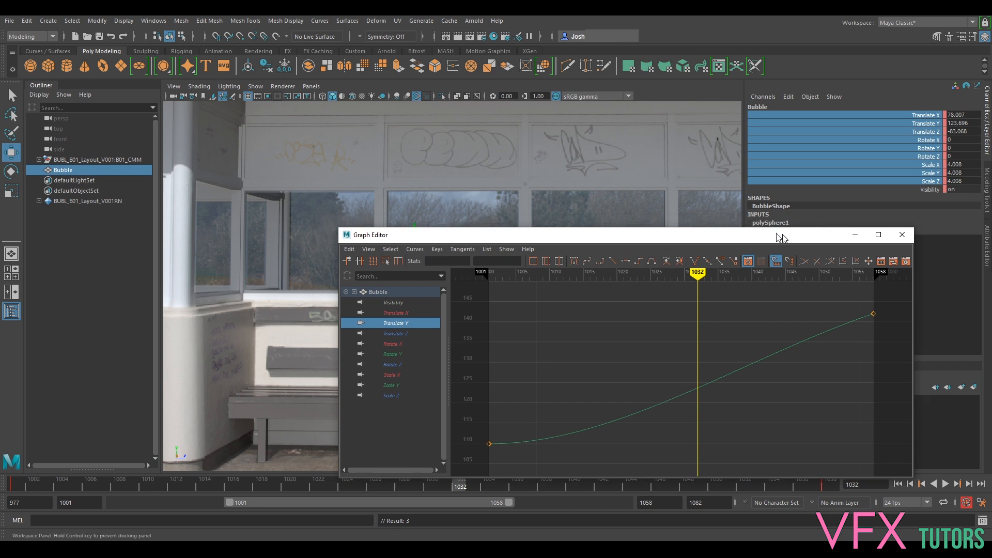
Play the motion and move the Bubble at frame 1058 closer to the man, to about X 80.8, Y 142.7, Z -4.2
left_click(946, 483)
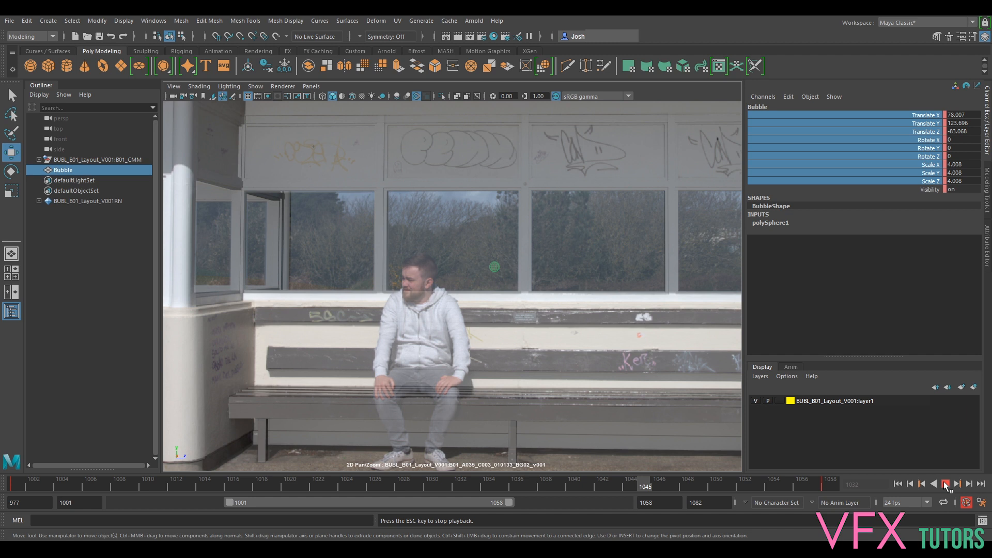
left_click(945, 483)
mouse_move(674, 475)
left_mouse_down()
mouse_move(749, 488)
mouse_move(245, 428)
mouse_move(884, 496)
mouse_move(881, 489)
left_mouse_up()
left_click_drag(558, 258, 516, 257)
key("alt+v")
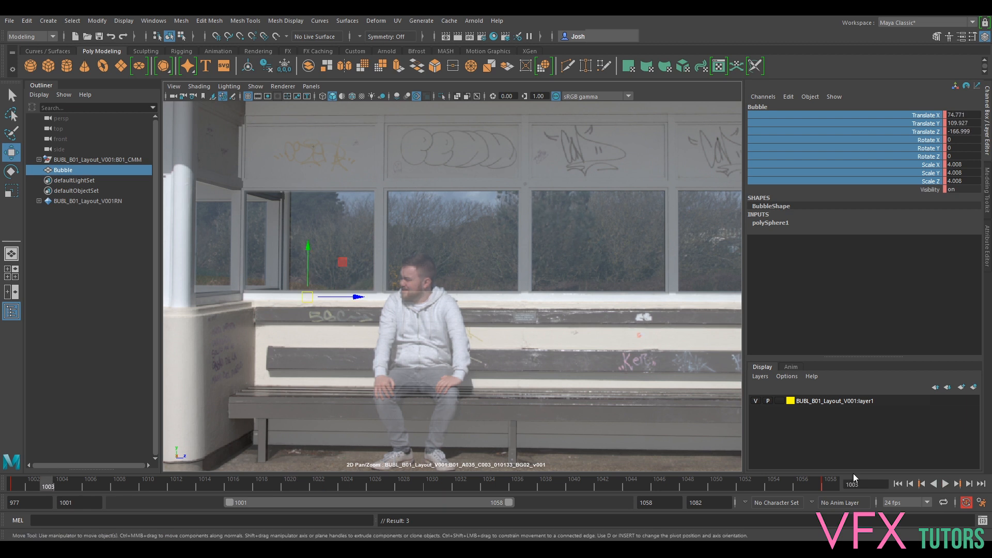
Play and stop the animation repeatedly to judge the Bubble's speed as it passes the man's head
left_click(945, 484)
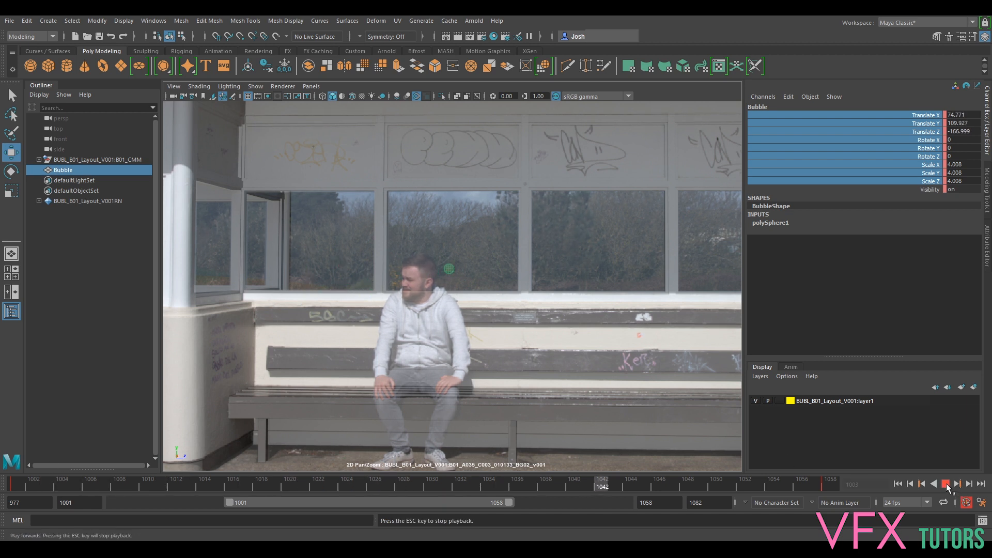
left_click(945, 484)
left_click(945, 483)
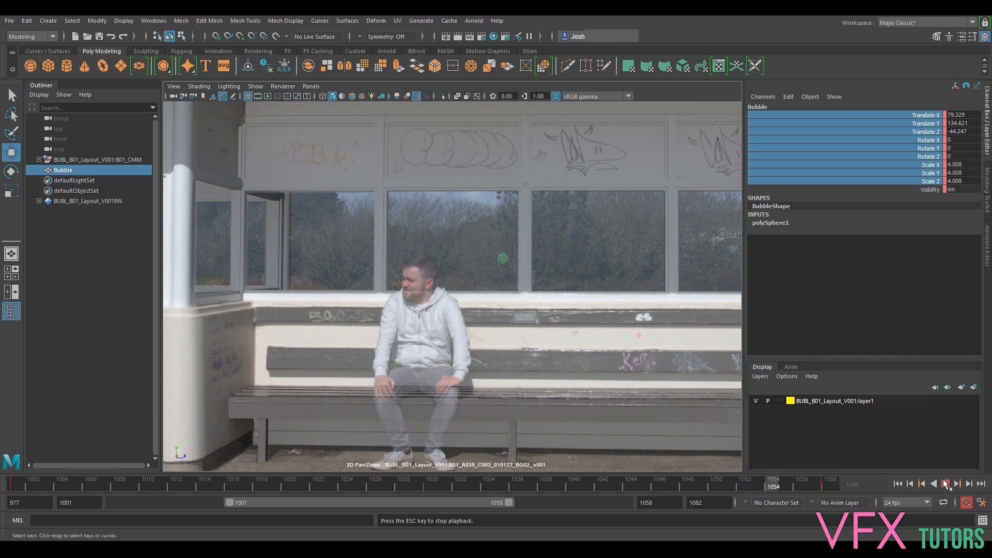
left_click(946, 484)
left_click(945, 483)
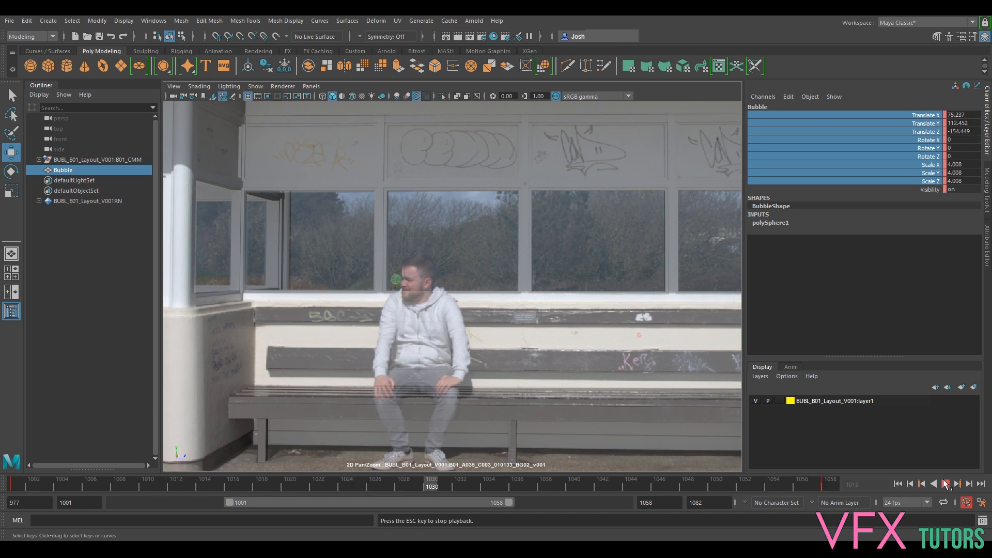
left_click(945, 483)
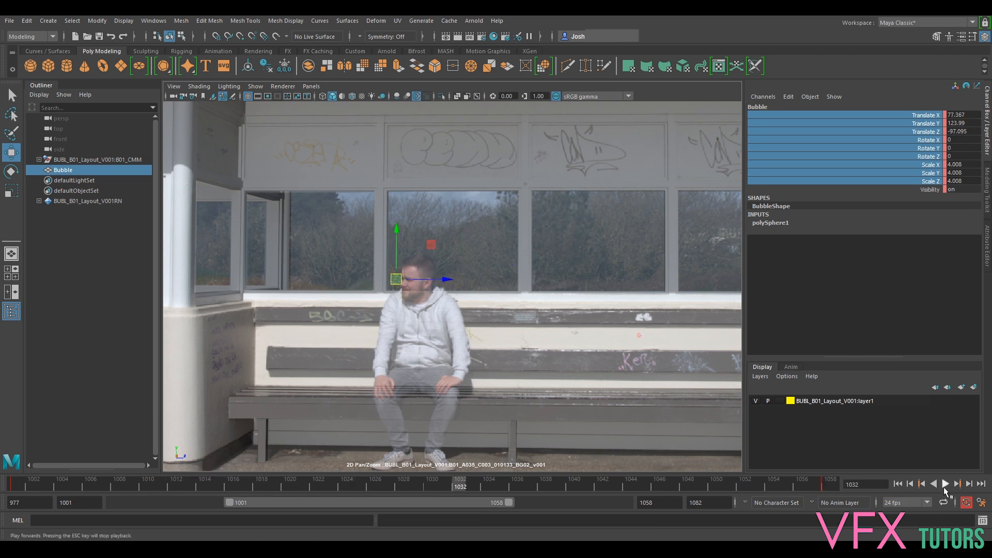
left_click(945, 484)
left_click(945, 485)
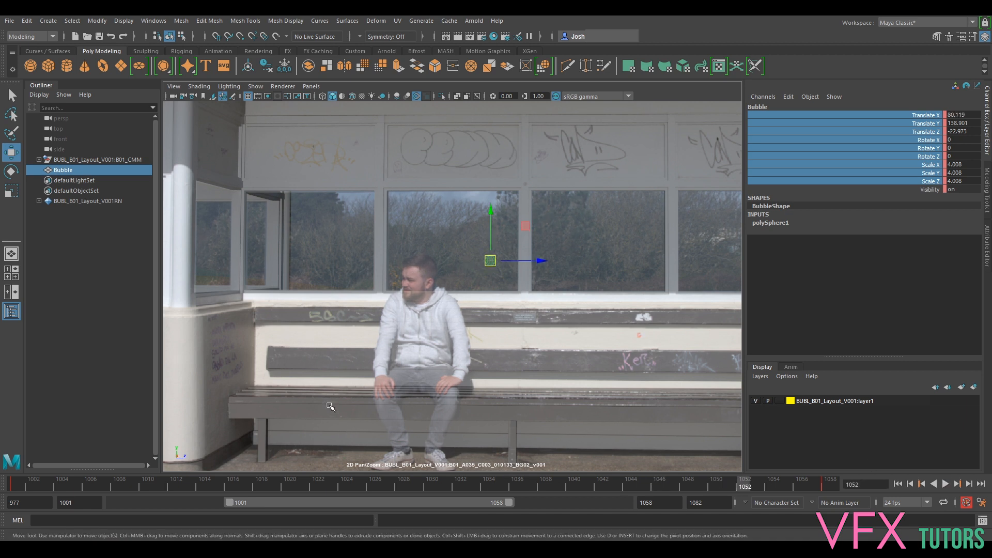
Move the Bubble at frame 1058 further toward the man, key its translation, and play the motion back
mouse_move(176, 479)
left_mouse_down()
mouse_move(138, 486)
mouse_move(644, 454)
mouse_move(857, 475)
left_mouse_up()
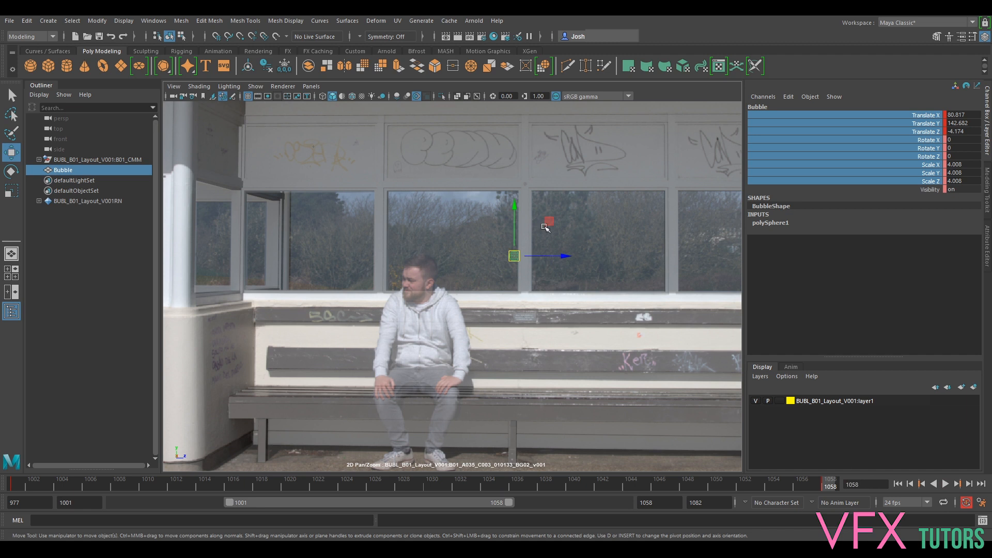
left_click_drag(515, 257, 484, 255)
key("shift+w")
left_click_drag(25, 479, 110, 495)
left_click_drag(268, 508, 106, 504)
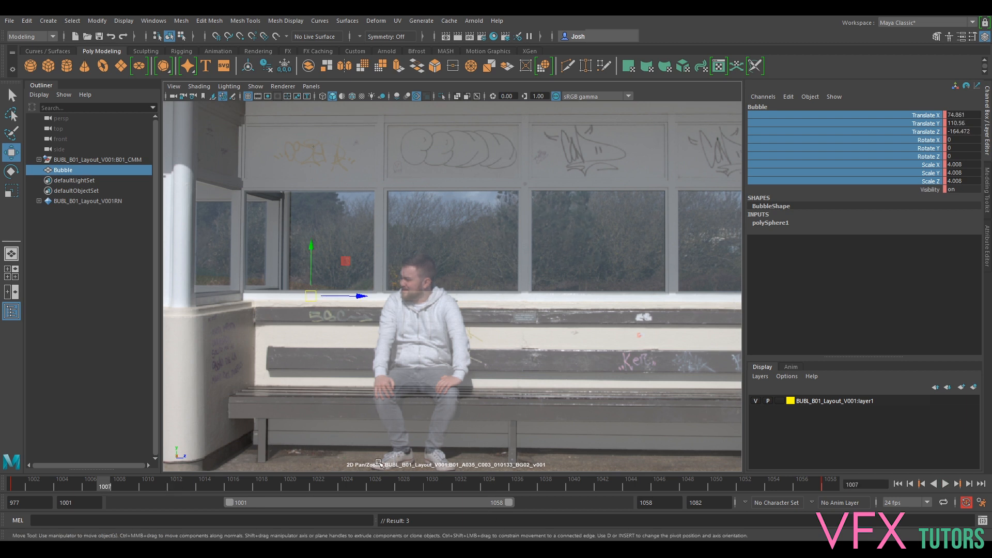
left_click(945, 484)
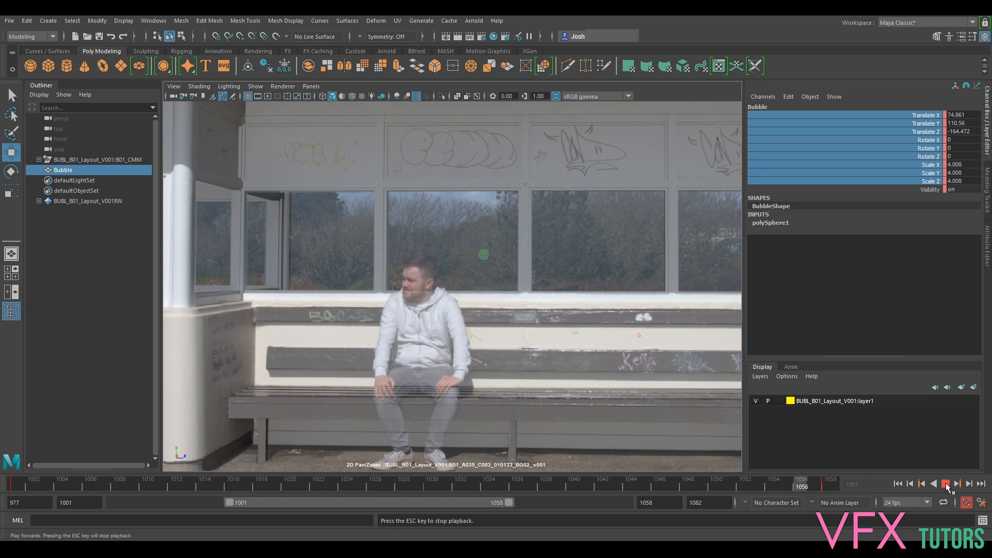
left_click(946, 485)
Add a Bubble position key at frame 1036, slightly lower beside the man's face, and scrub through the motion
key("alt+v")
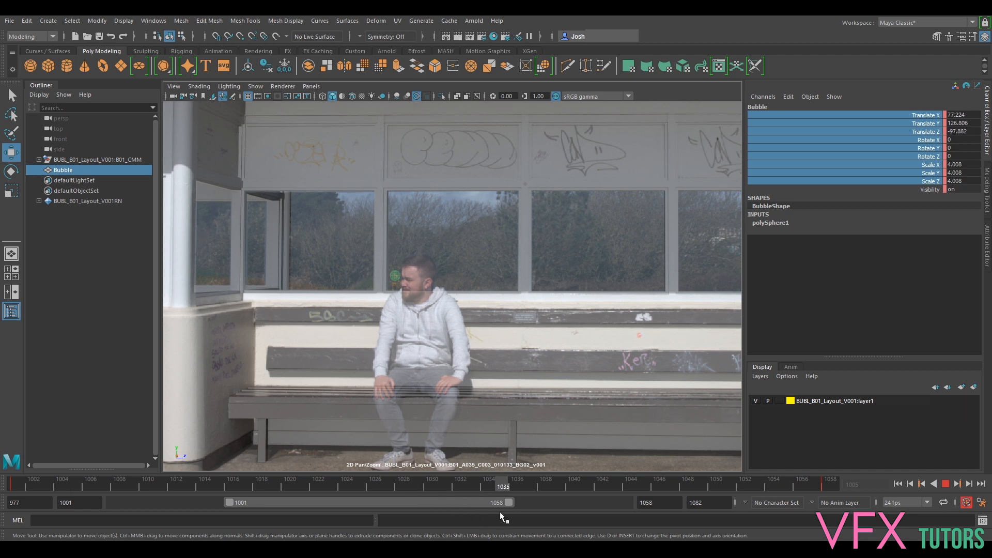
key("alt+v")
left_click_drag(401, 276, 409, 282)
left_click_drag(510, 485, 186, 463)
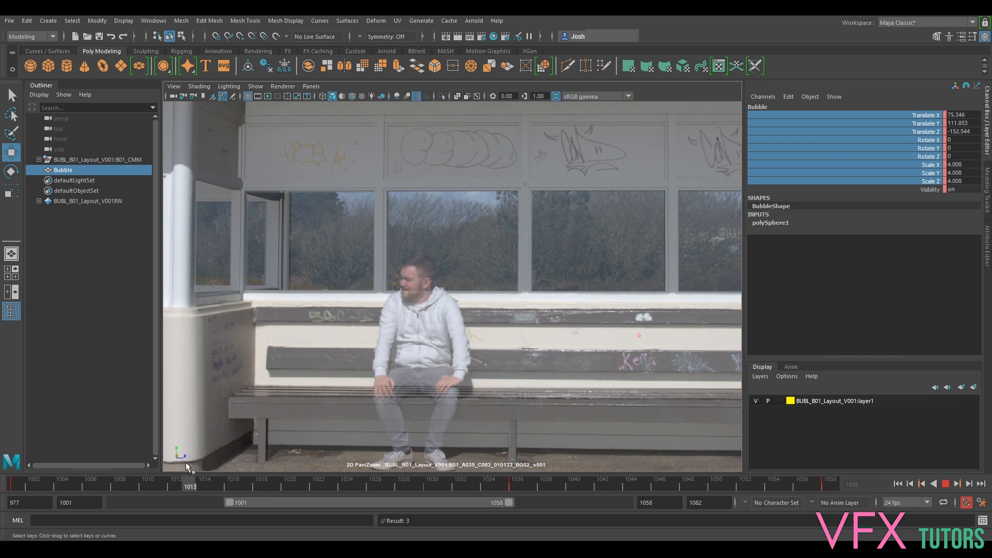
left_click_drag(275, 467, 491, 495)
Reopen the Graph Editor and lower the Bubble's Translate X key at frame 1036 to smooth the curve
left_click_drag(991, 258, 554, 89)
left_click(305, 169)
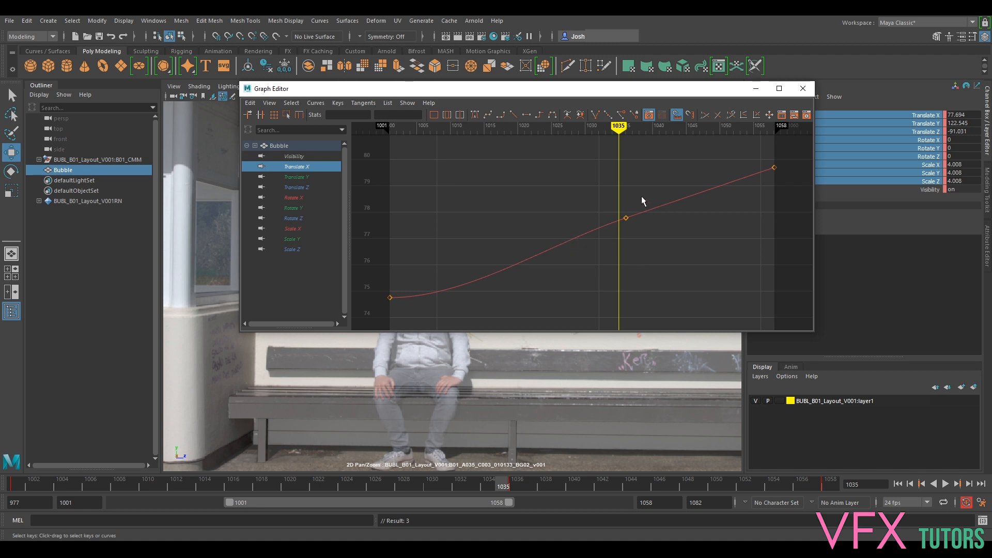
left_click(627, 219)
left_click_drag(658, 206, 654, 234)
Smooth the Translate Y and Z curves at frame 1036 with keys at about 123.1 and -91.3, close the Graph Editor and scrub the motion
left_click(297, 176)
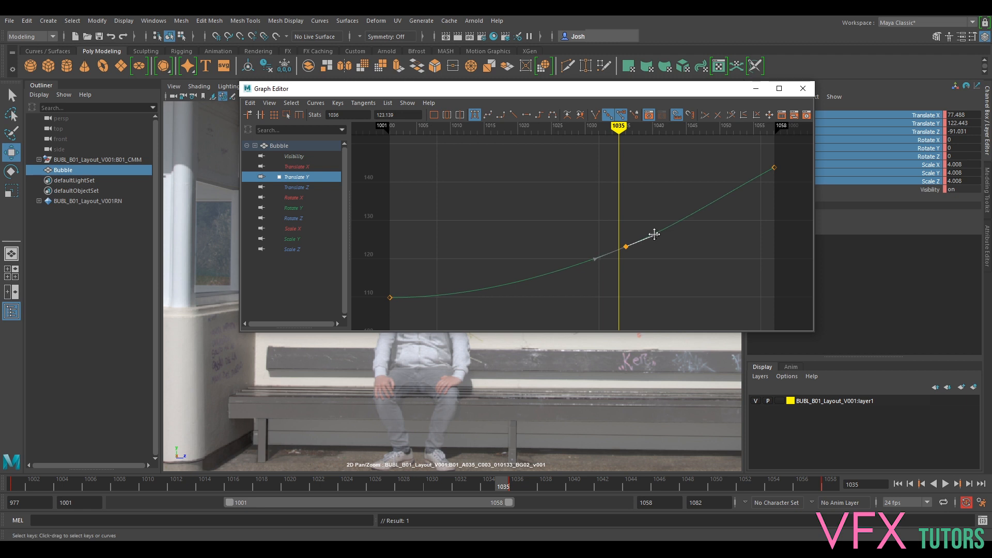
left_click(625, 247)
left_click(297, 187)
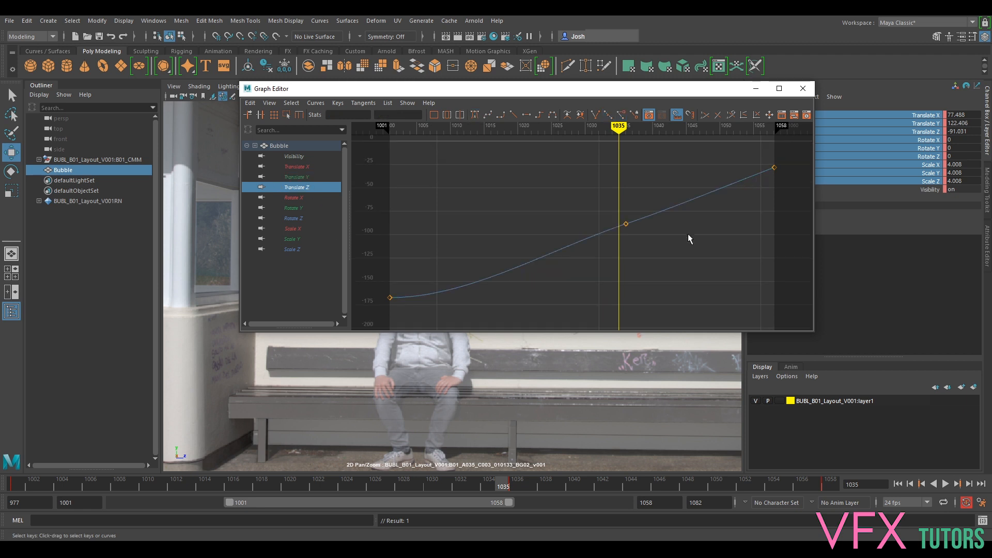
mouse_move(641, 209)
left_mouse_down()
mouse_move(617, 233)
mouse_move(657, 211)
left_mouse_up()
middle_click_drag(625, 223, 625, 225)
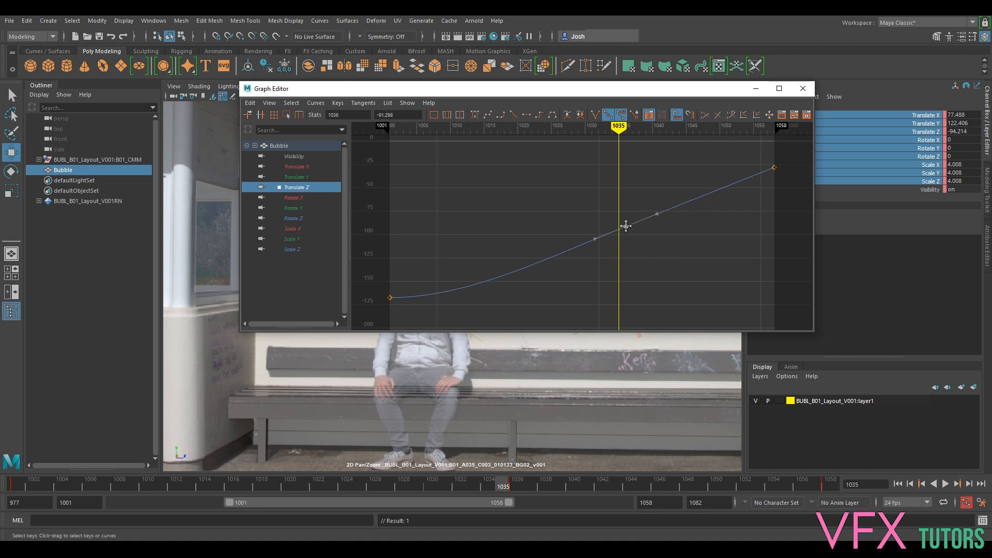
left_click_drag(529, 82, 537, 136)
left_click(802, 143)
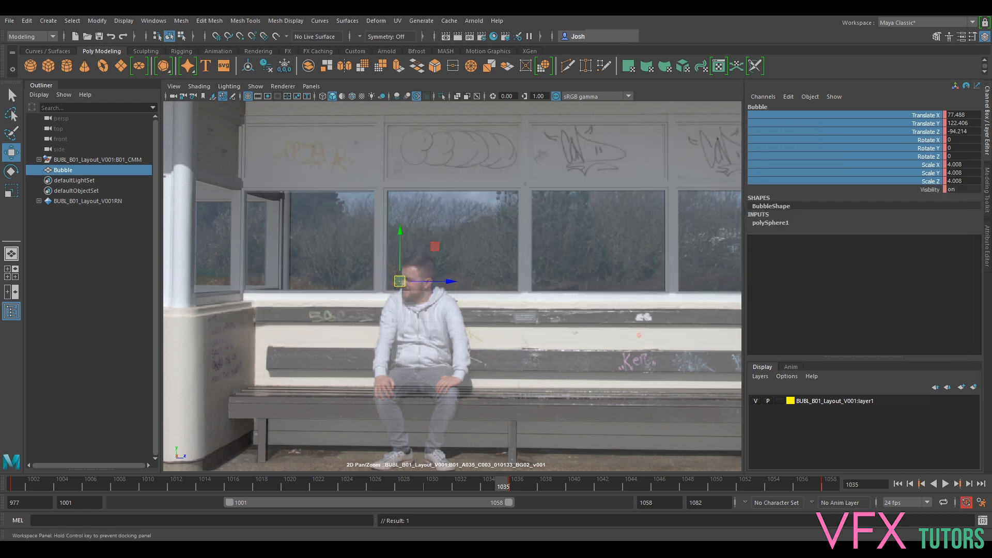
left_click_drag(284, 487, 622, 455)
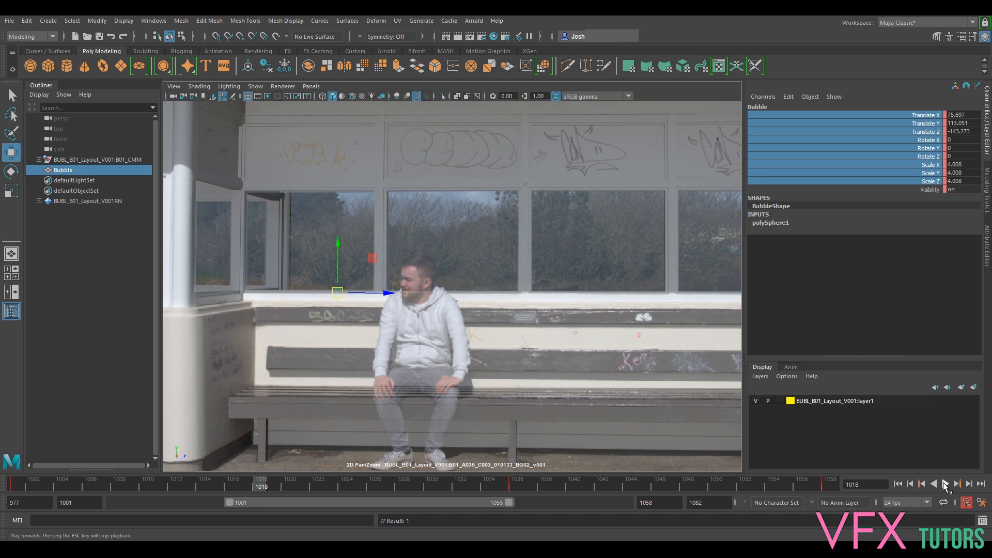
Play back the motion, then key the Bubble at frame 1058 lower and further past the man, at about Y 133.7 and Z -17.6
left_click(945, 484)
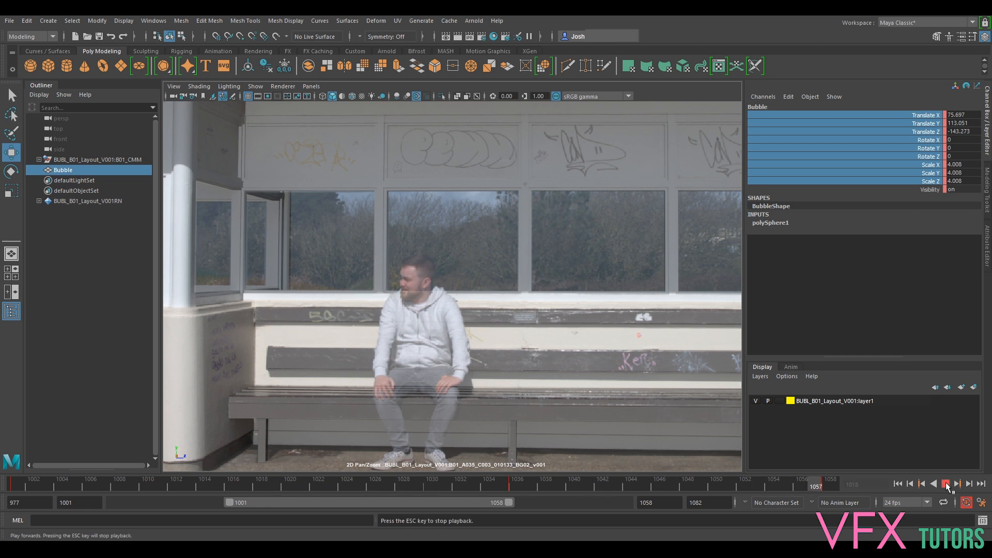
left_click(946, 484)
left_click(830, 485)
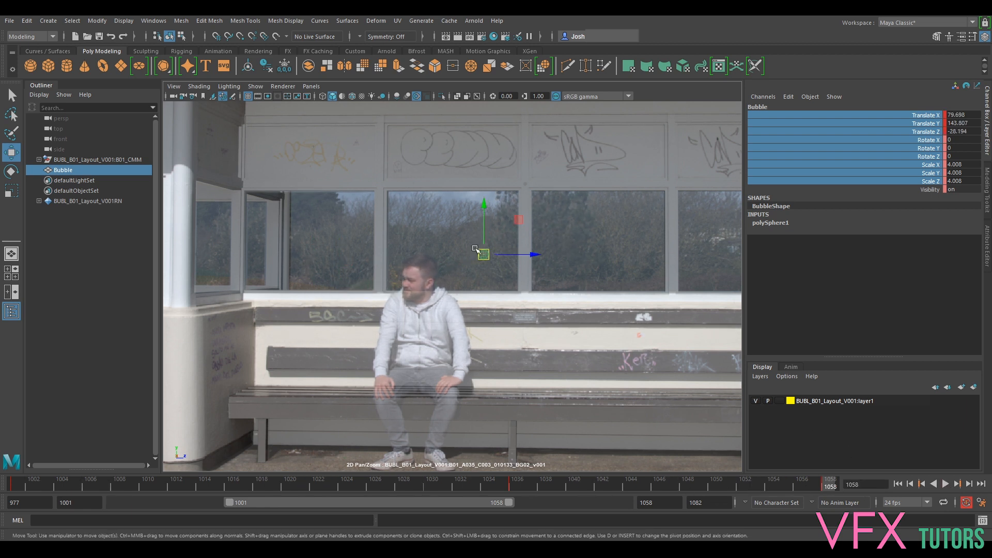
left_click_drag(485, 260, 500, 273)
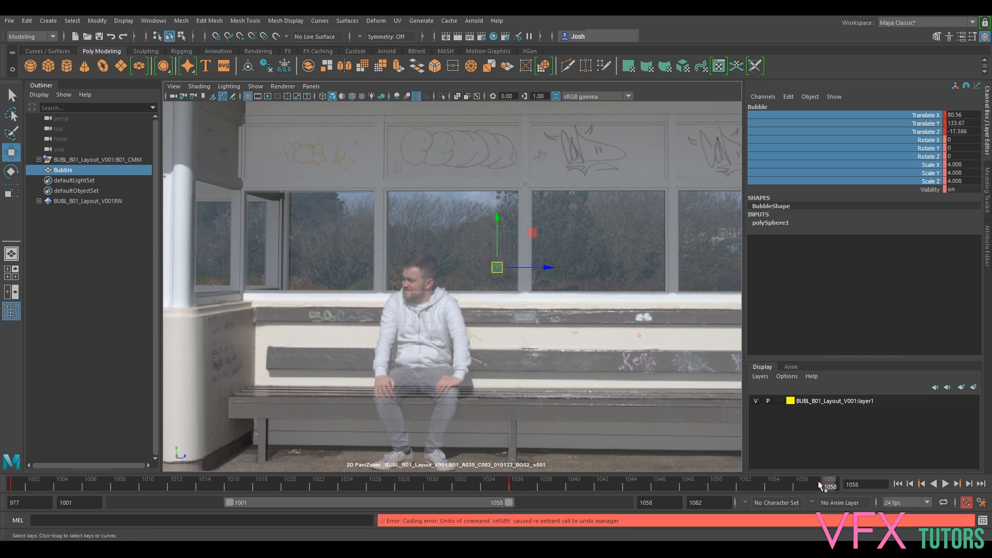
key("alt+v")
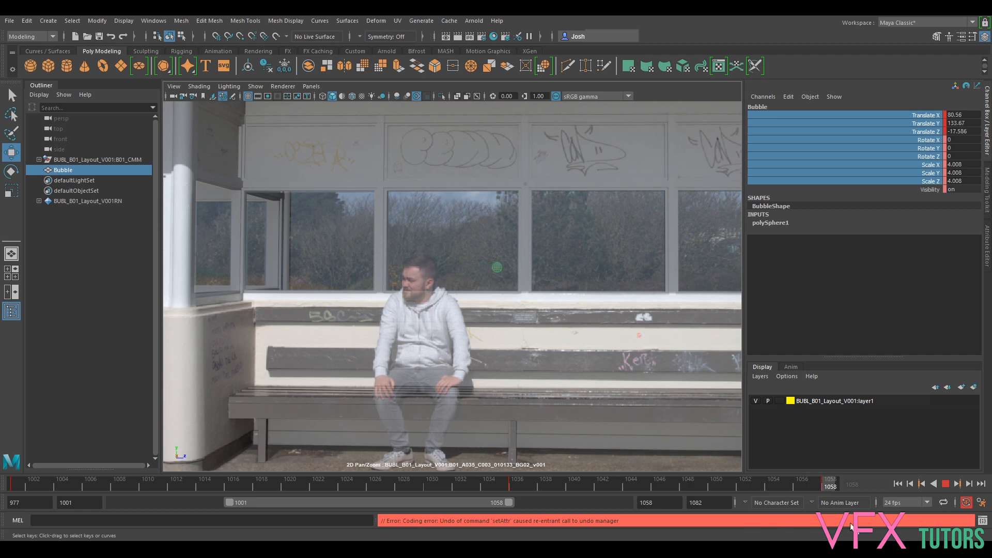
Lower the Bubble at frame 1058 to about Translate Y 128.8, then play and scrub the motion
left_click_drag(496, 248, 495, 249)
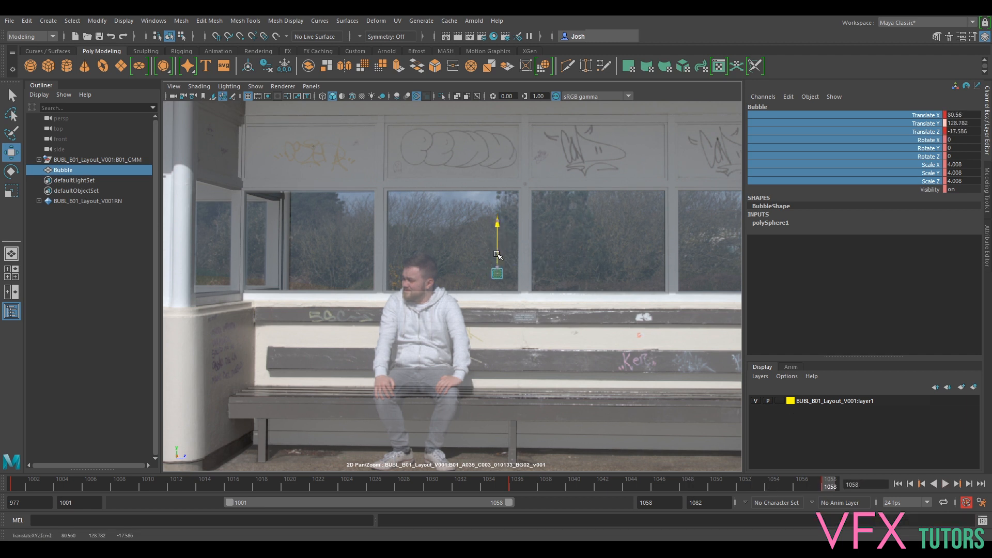
key("ctrl+z")
key("alt+v")
left_click_drag(624, 473, 575, 471)
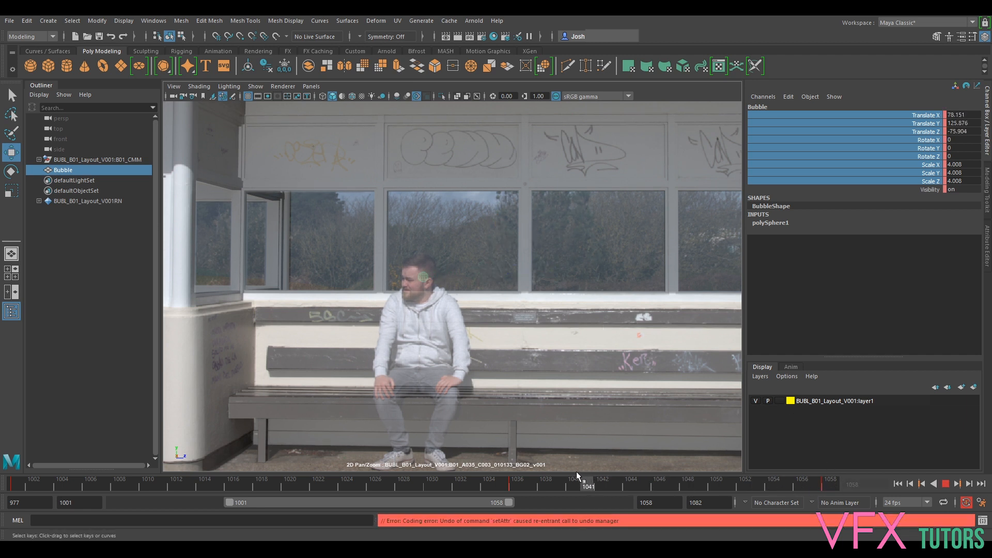
At frame 1036, raise the Bubble to about Y 133.3 and Z -93.8, key its translation and play back the motion
key("comma")
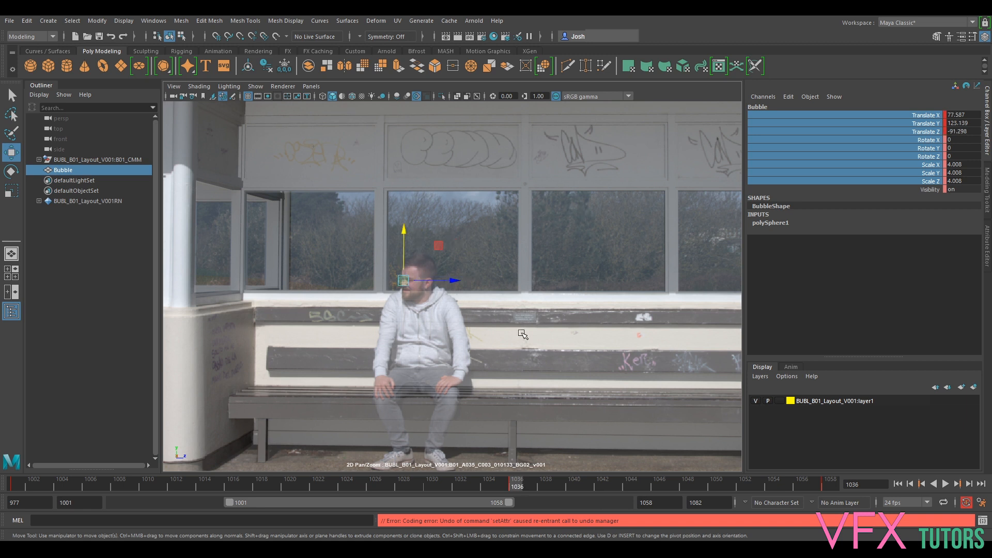
left_click_drag(404, 280, 401, 267)
key("shift+w")
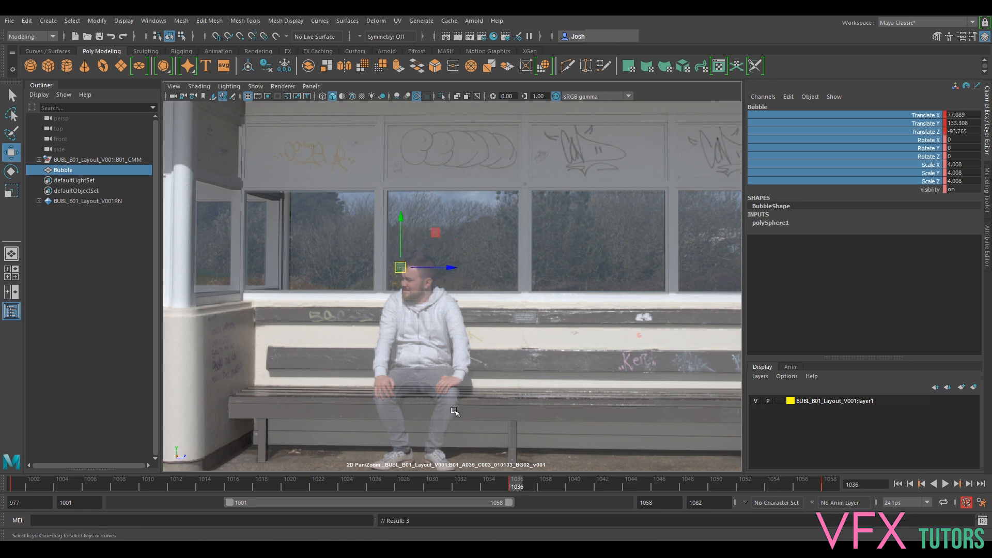
key("alt+v")
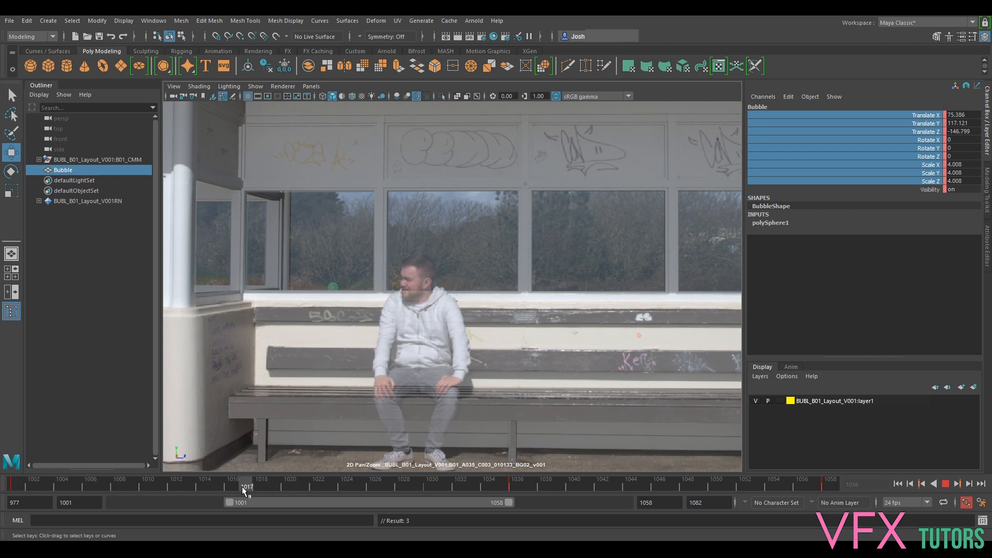
left_click(945, 484)
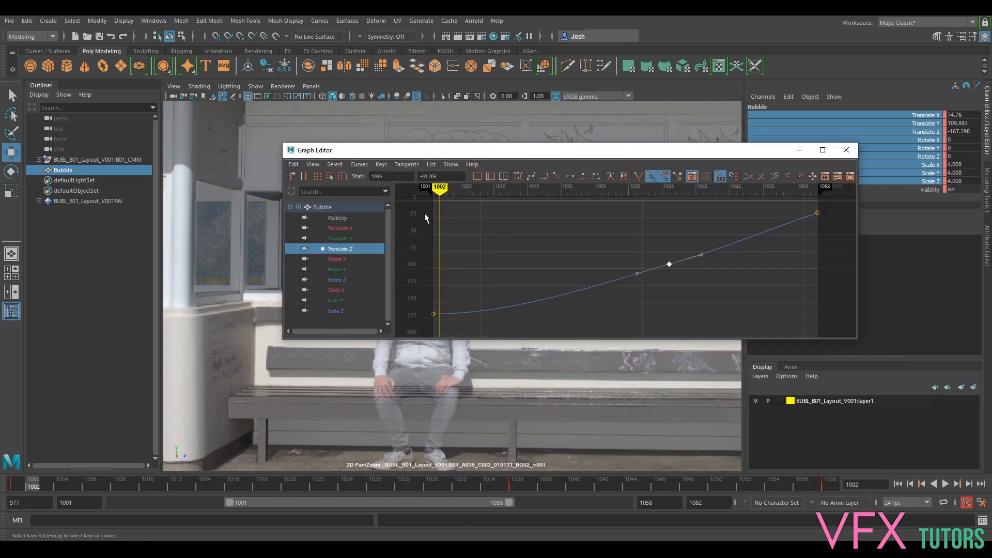
In the Graph Editor, lower the Bubble's Translate X key at frame 1058 to about 80.2 to smooth the curve
left_click(341, 228)
left_click(669, 276)
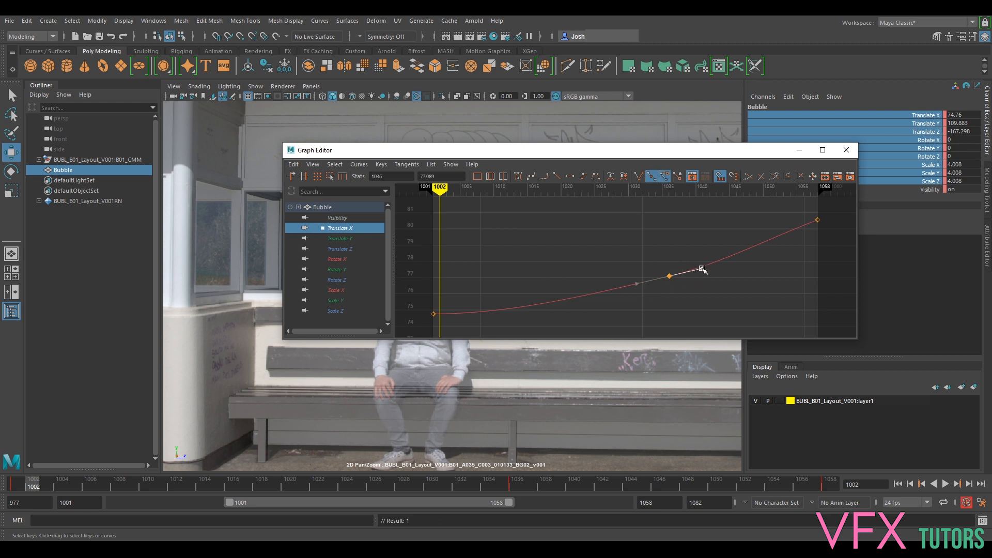
left_click_drag(825, 216, 799, 232)
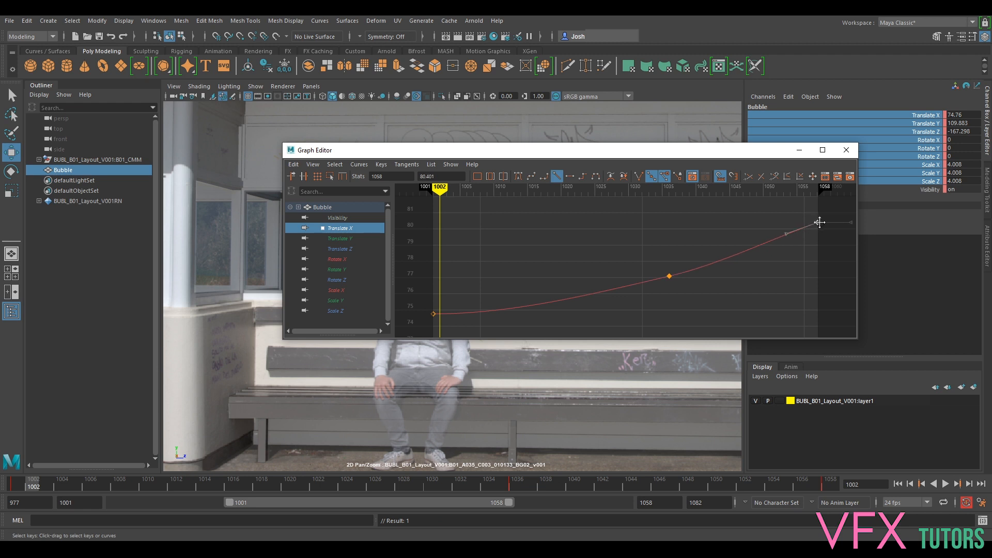
left_click_drag(655, 279, 698, 266)
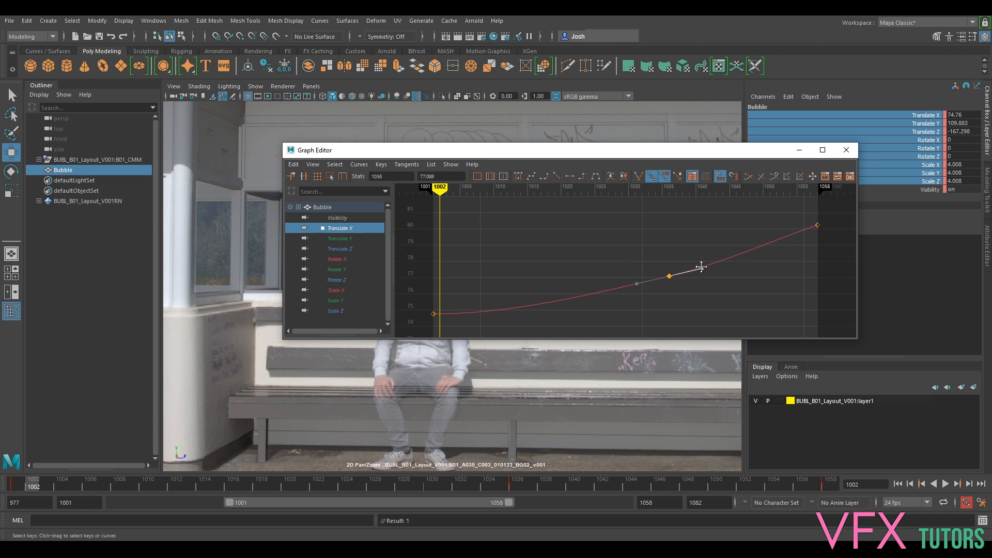
Examine the Bubble's Translate Y and Translate Z curves and their last keys, then clear the Graph Editor from the view
left_click(347, 239)
left_click_drag(642, 224, 697, 255)
left_click_drag(831, 239, 800, 257)
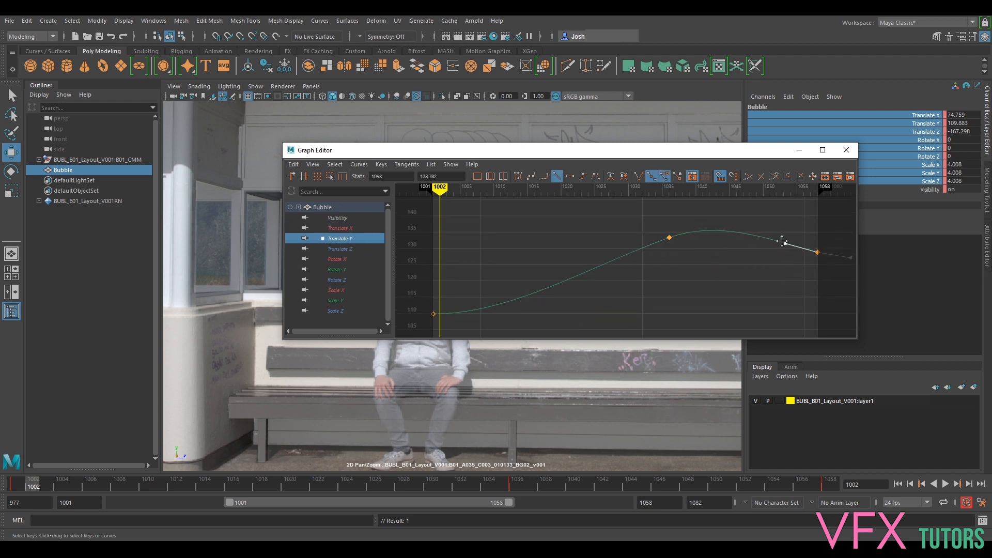
left_click(817, 252)
left_click(345, 248)
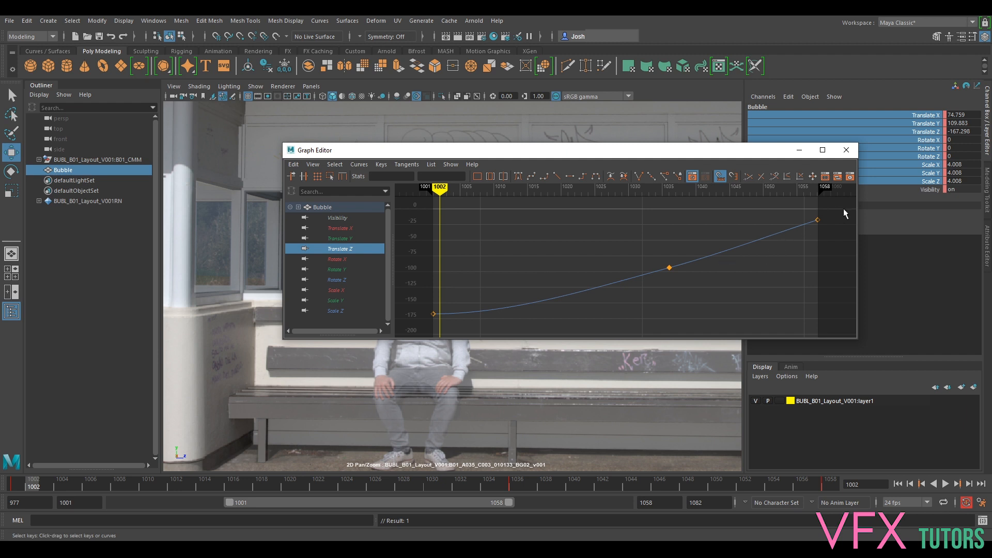
left_click(817, 220)
left_click_drag(561, 151, 562, 0)
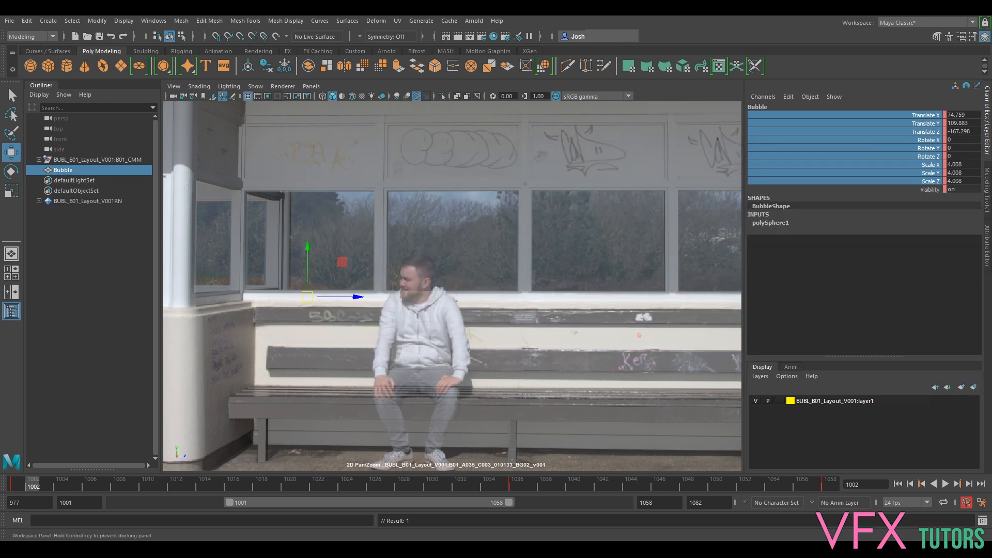
Scrub and play back the Bubble's motion past the man, and return to the first frame
left_click_drag(43, 478, 744, 483)
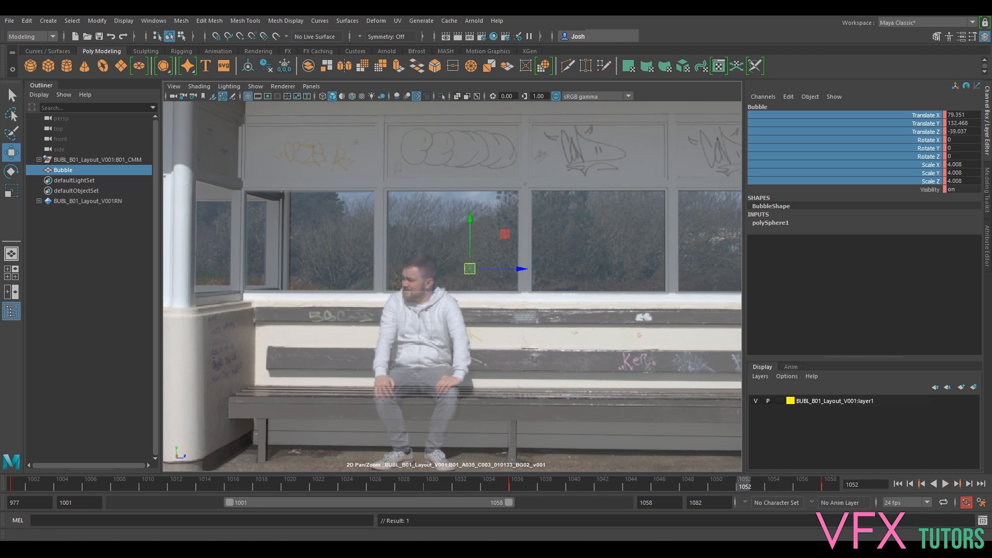
left_click(946, 484)
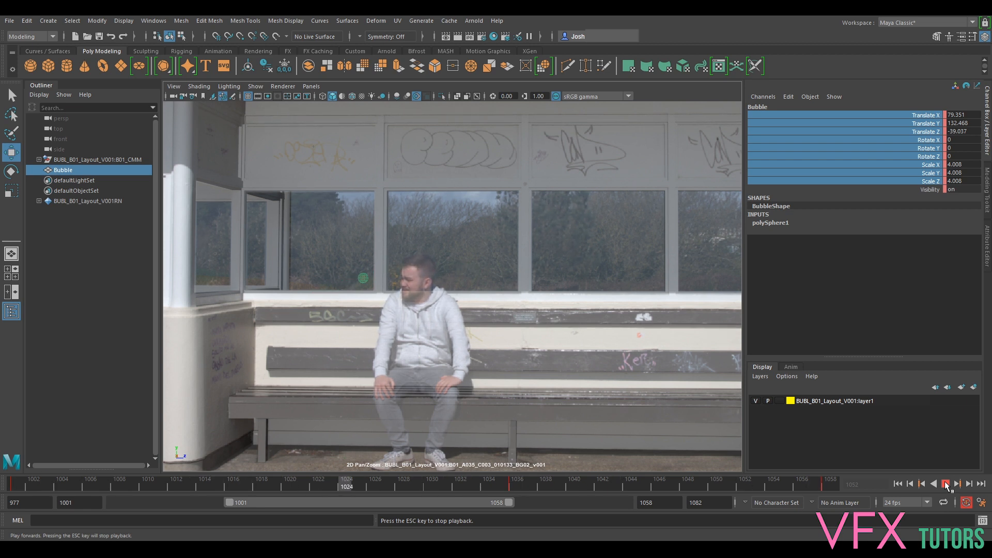
left_click(922, 484)
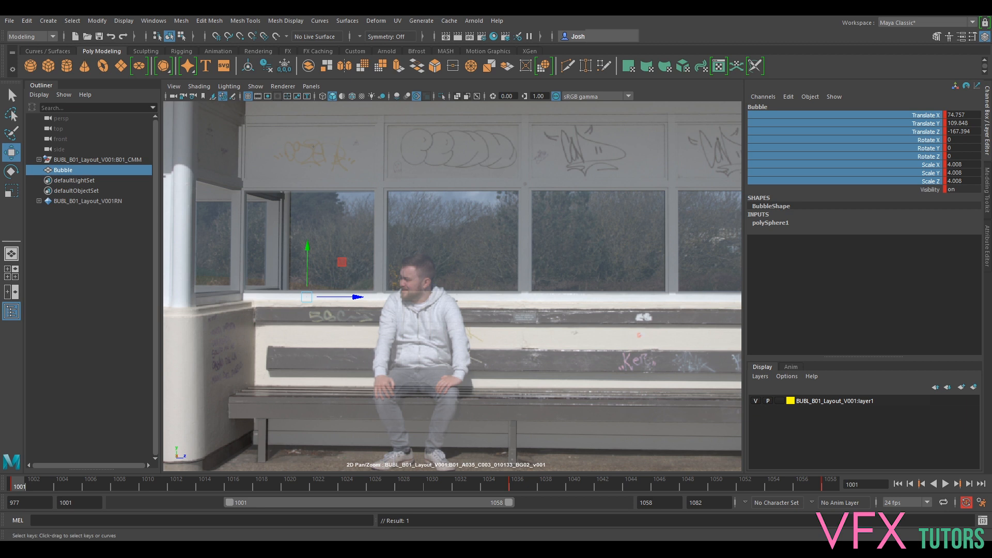
Raise the Bubble at frame 1058 to about Translate Y 140.6, key it and play back the motion
left_click_drag(513, 488, 867, 519)
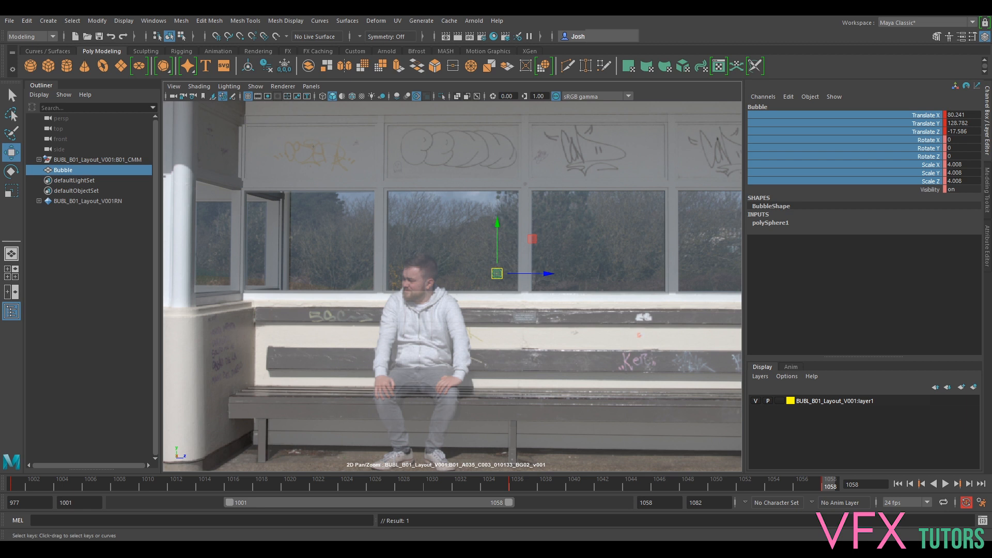
left_click_drag(497, 222, 497, 207)
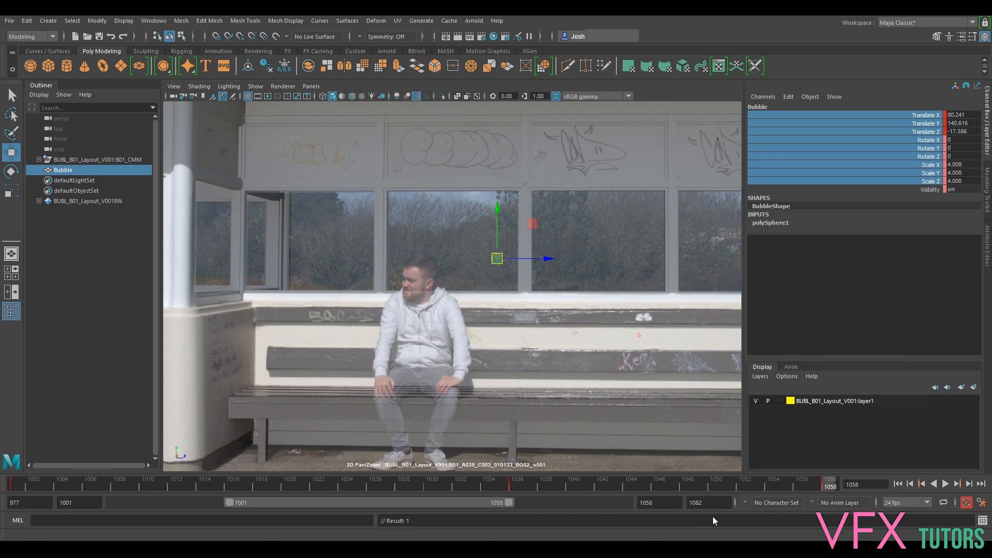
key("alt+v")
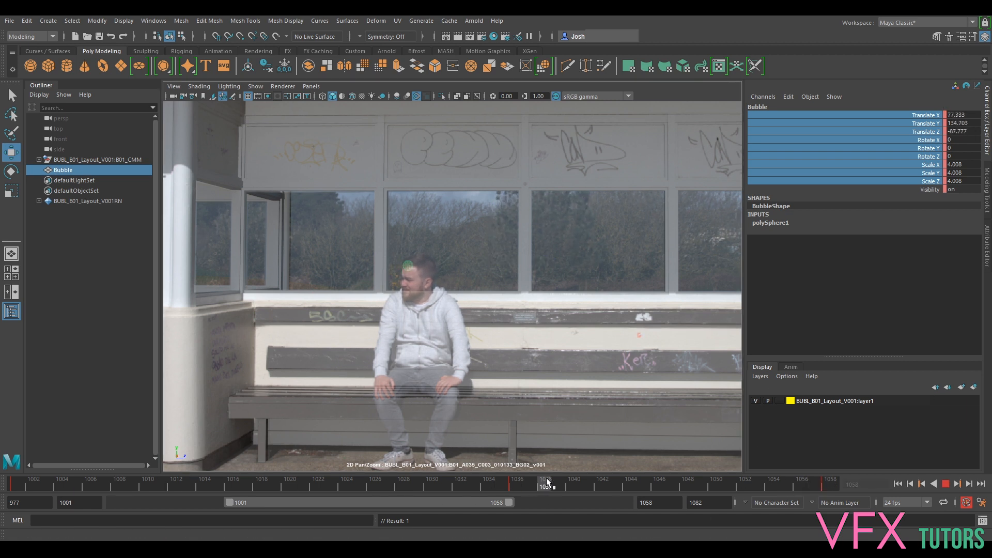
key("alt+v")
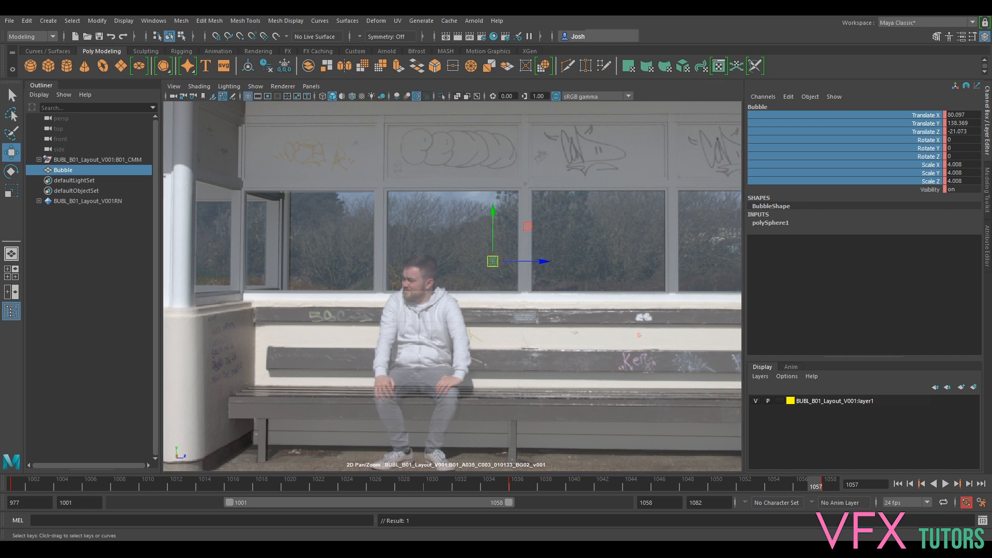
Bring back the Graph Editor, lower the Translate Y key at frame 1058 to about 134.4, and make the window smaller
left_click_drag(991, 170, 633, 293)
mouse_move(791, 365)
left_mouse_down()
mouse_move(759, 367)
mouse_move(792, 375)
left_mouse_up()
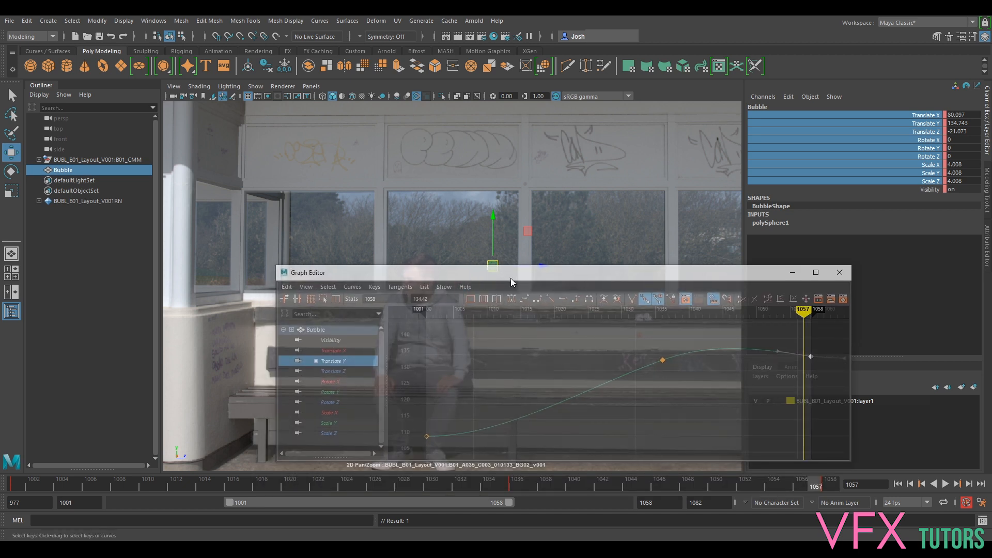
left_click_drag(512, 280, 456, 202)
left_click_drag(223, 386, 226, 331)
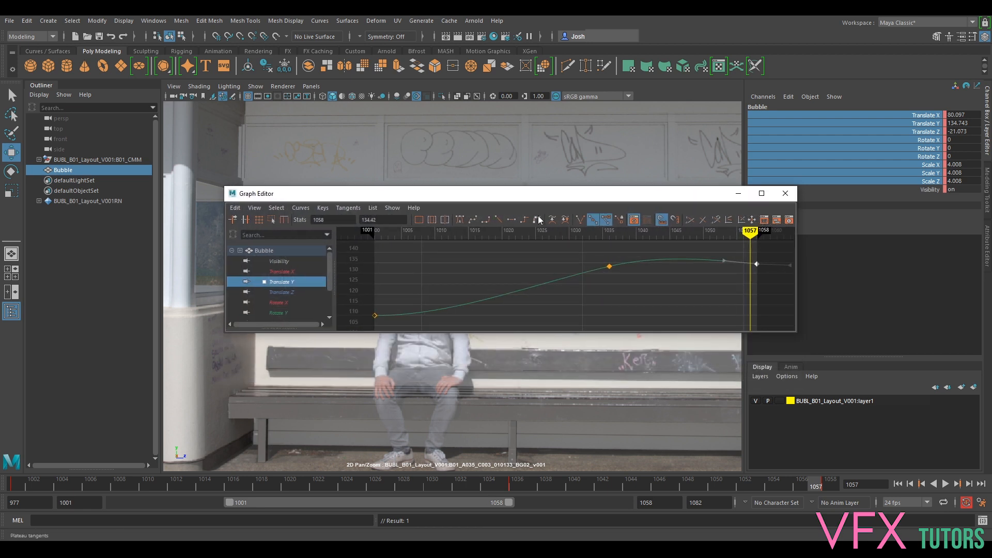
Move the Graph Editor below the Bubble, raise the Translate Y key at frame 1001 to about 117 and scrub the motion
left_click_drag(529, 196, 403, 307)
left_click_drag(520, 486, 278, 473)
left_click_drag(259, 418, 239, 432)
middle_click_drag(248, 429, 251, 410)
mouse_move(440, 488)
left_mouse_down()
mouse_move(119, 467)
mouse_move(23, 475)
mouse_move(366, 497)
mouse_move(744, 493)
left_mouse_up()
Review the translation curves and try lowering the Bubble's Translate X key at frame 1058 to about 77.9
left_click(170, 382)
key("f")
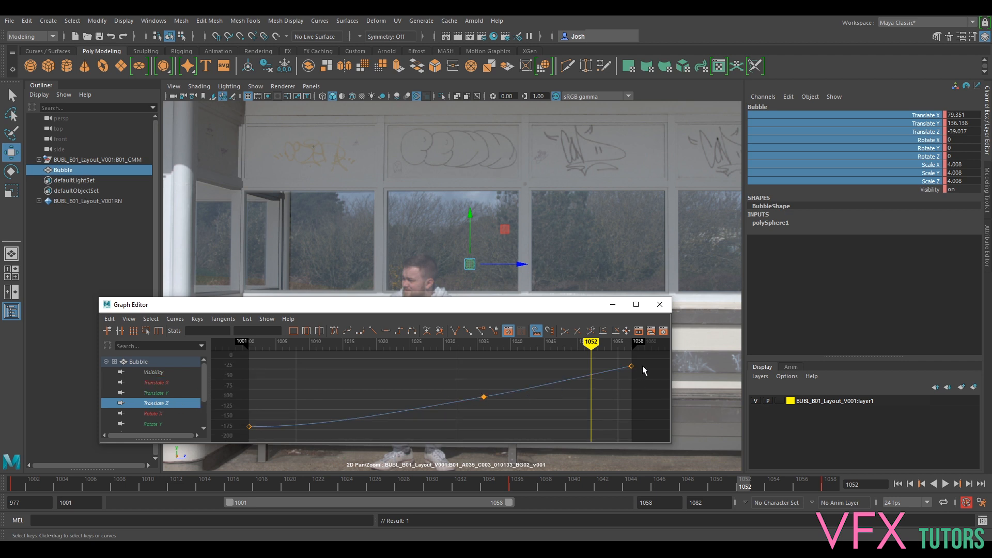
left_click(164, 393)
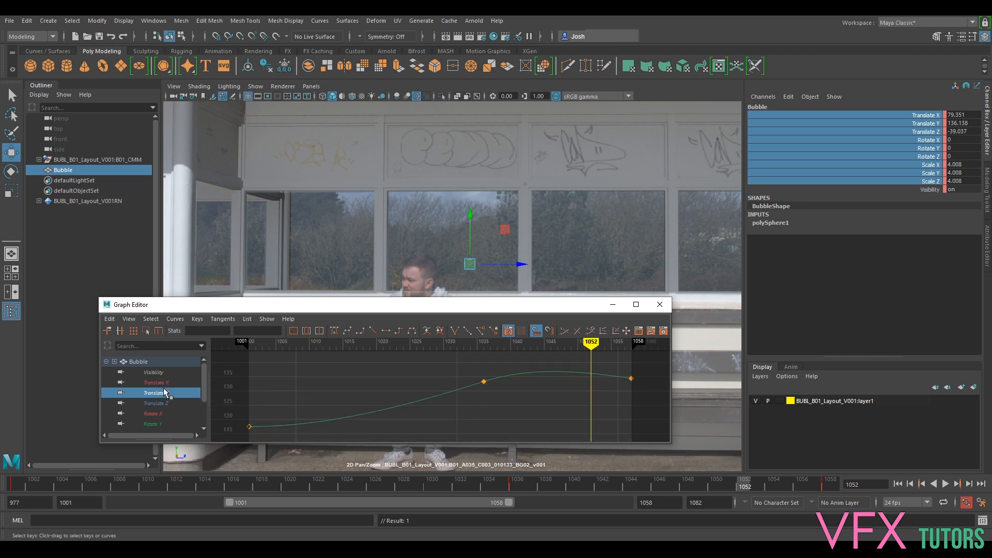
left_click(155, 382)
left_click(631, 366)
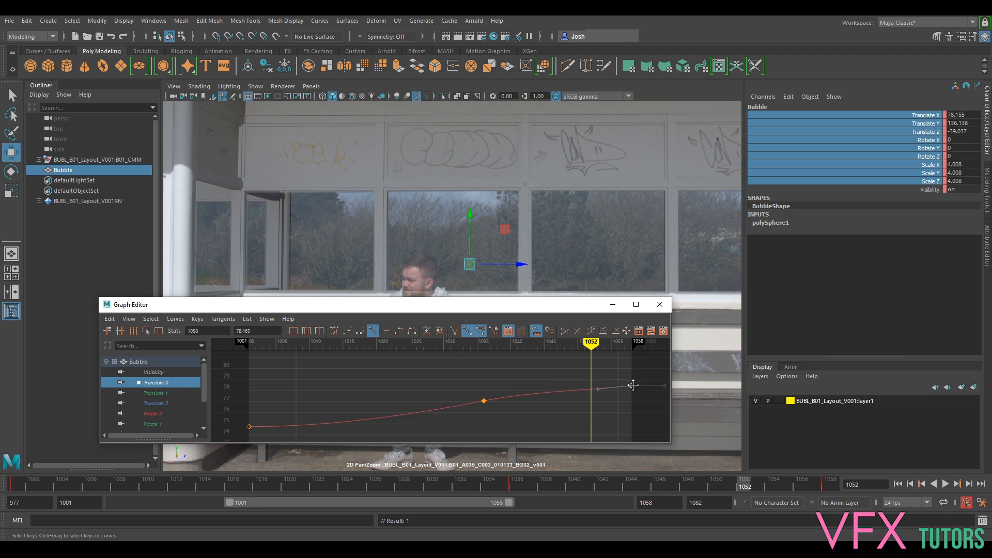
mouse_move(631, 393)
middle_mouse_down()
mouse_move(631, 419)
mouse_move(629, 391)
middle_mouse_up()
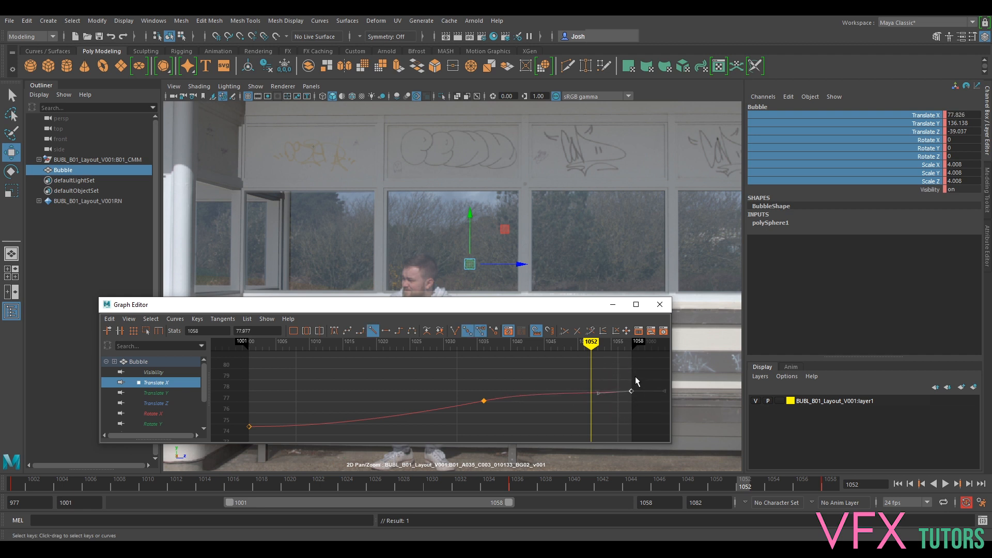
Lower the Bubble's Translate Z key at frame 1058 to about -61 and scrub back through the motion
left_click(165, 403)
left_click(631, 366)
middle_click_drag(632, 367, 632, 383)
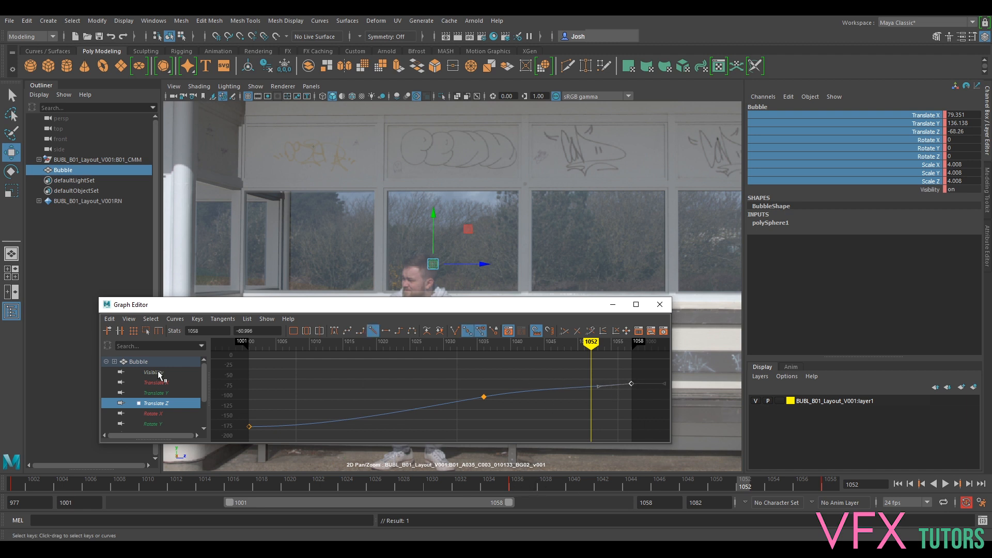
left_click(757, 485)
left_click_drag(757, 485, 47, 485)
left_click_drag(498, 304, 507, 313)
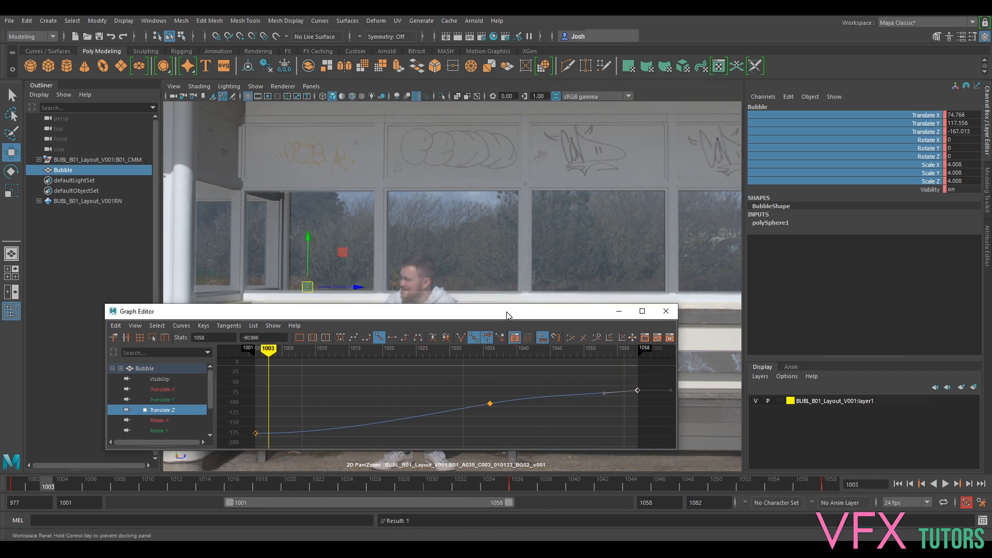
Raise the Translate Z key at frame 1058 to about -48.2, delete the Translate Z key at frame 1036, and play back the motion
left_click(946, 484)
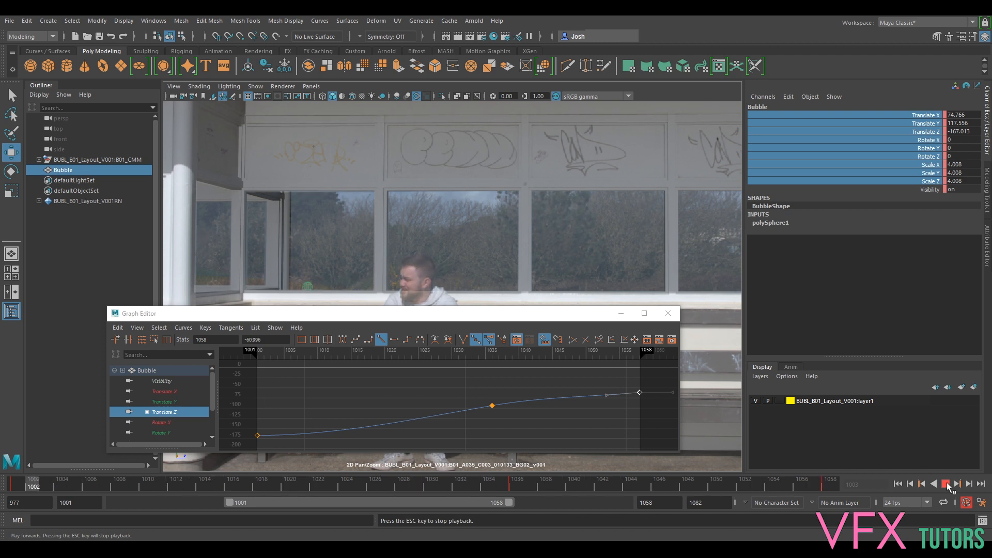
left_click(947, 484)
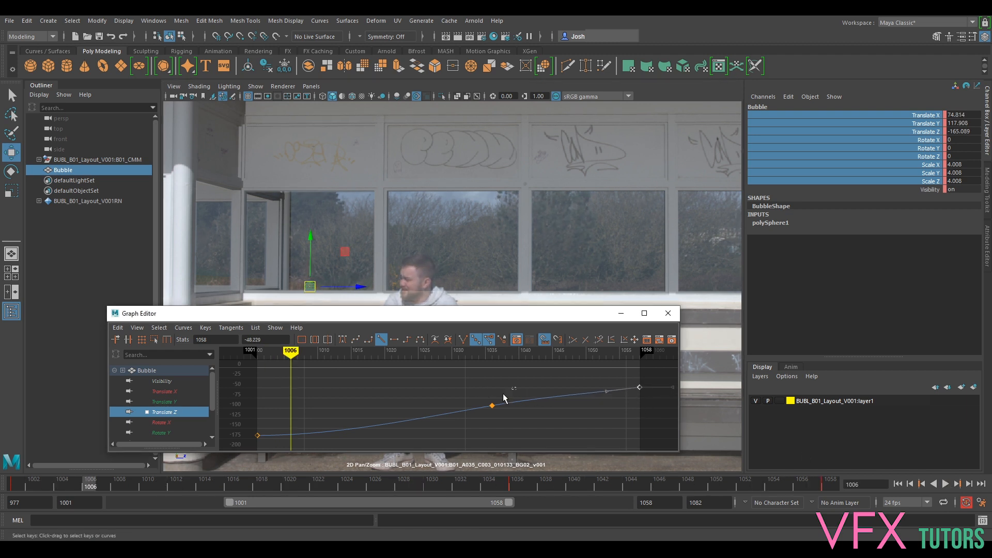
left_click(480, 416)
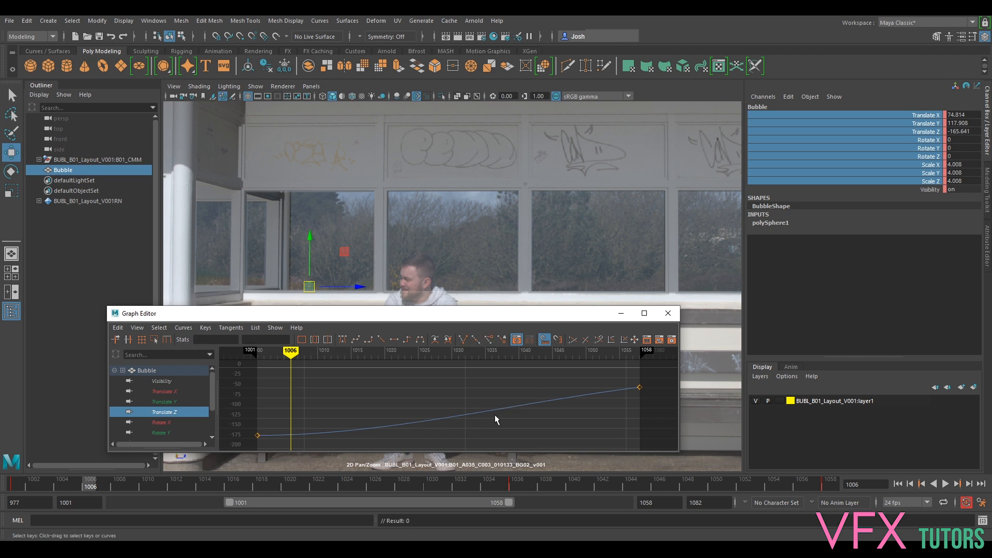
left_click(946, 484)
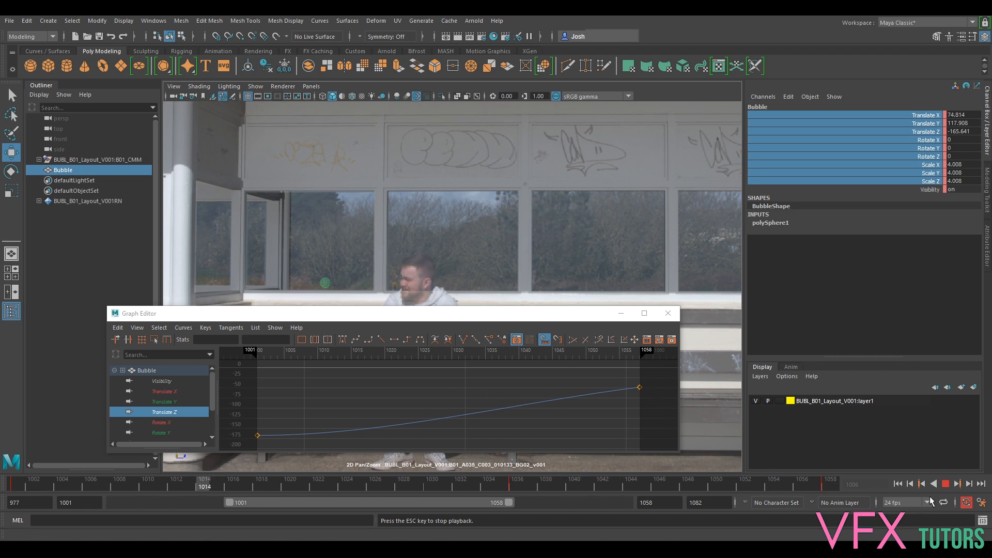
Try raising the Bubble's Translate Z key at frame 1058 to about -26.5, then scrub and play back the motion
left_click(948, 484)
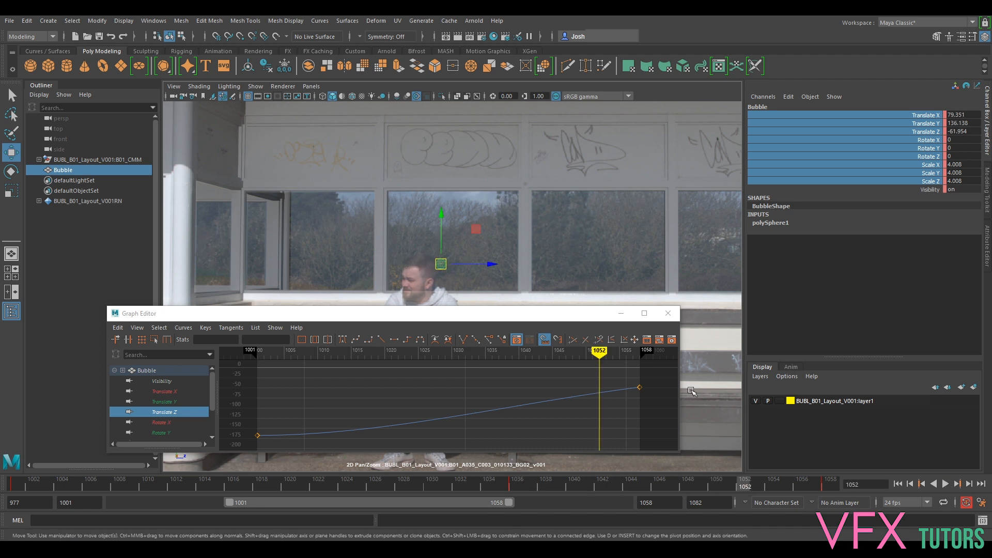
left_click_drag(599, 356, 645, 389)
left_click(639, 387)
middle_click_drag(641, 391, 640, 379)
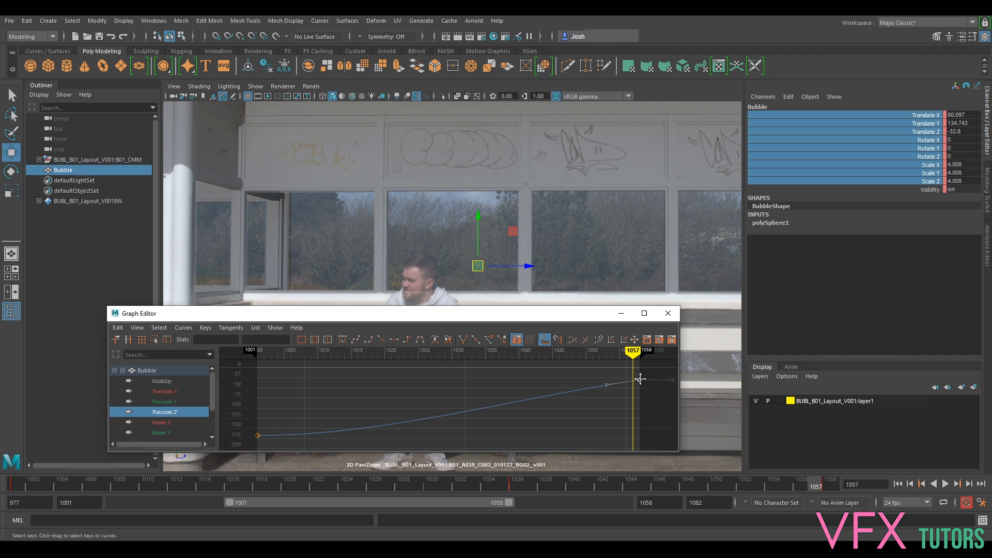
mouse_move(819, 488)
left_mouse_down()
mouse_move(265, 487)
mouse_move(408, 492)
left_mouse_up()
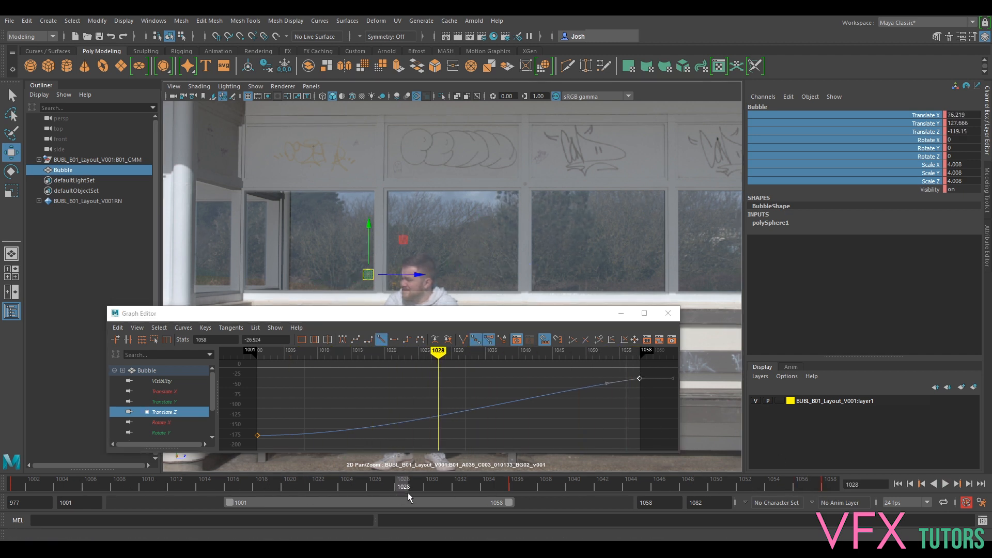
left_click(945, 484)
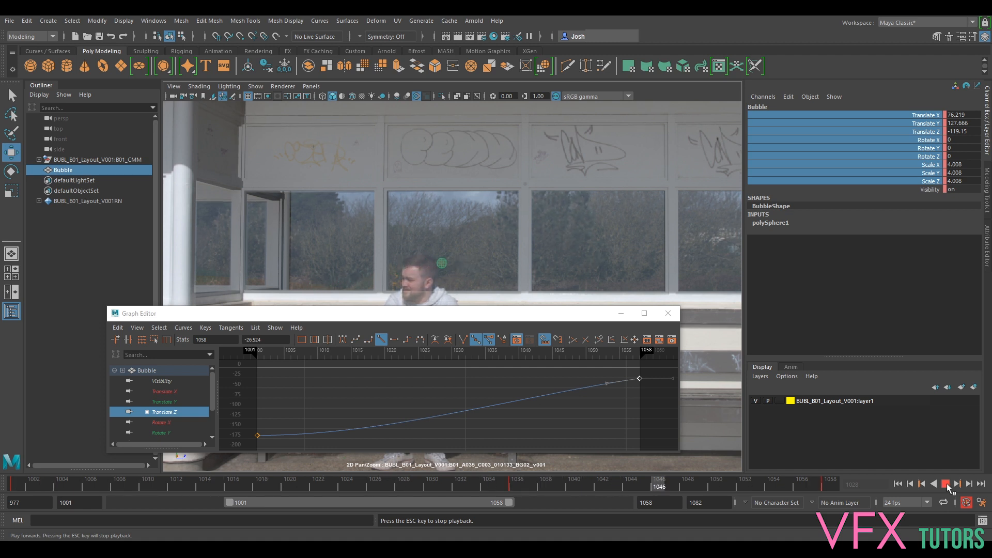
left_click(946, 484)
Lower the Translate Z key at frame 1058 to about -82.7, give the frame 1001 key a linear tangent, and play back the motion
left_click_drag(639, 379, 638, 400)
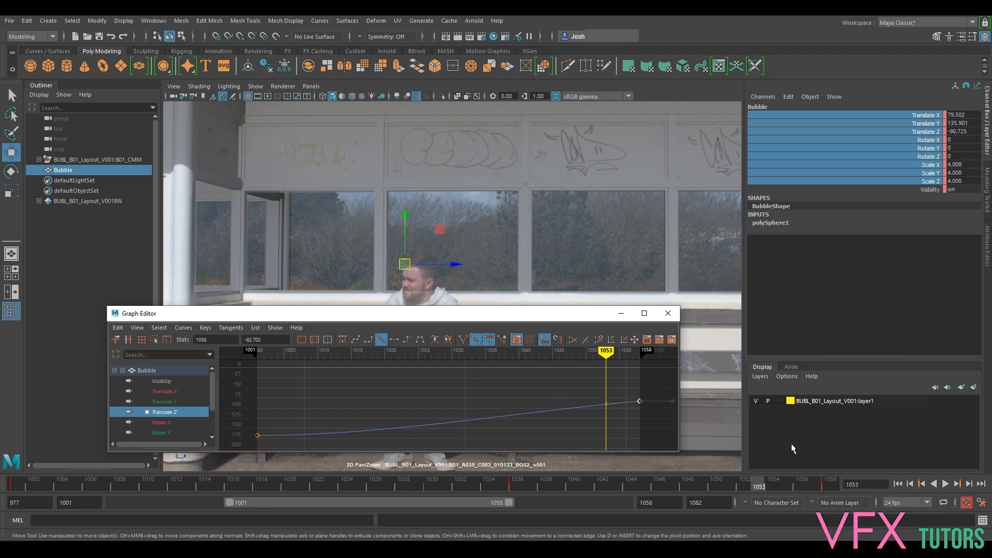
left_click(945, 484)
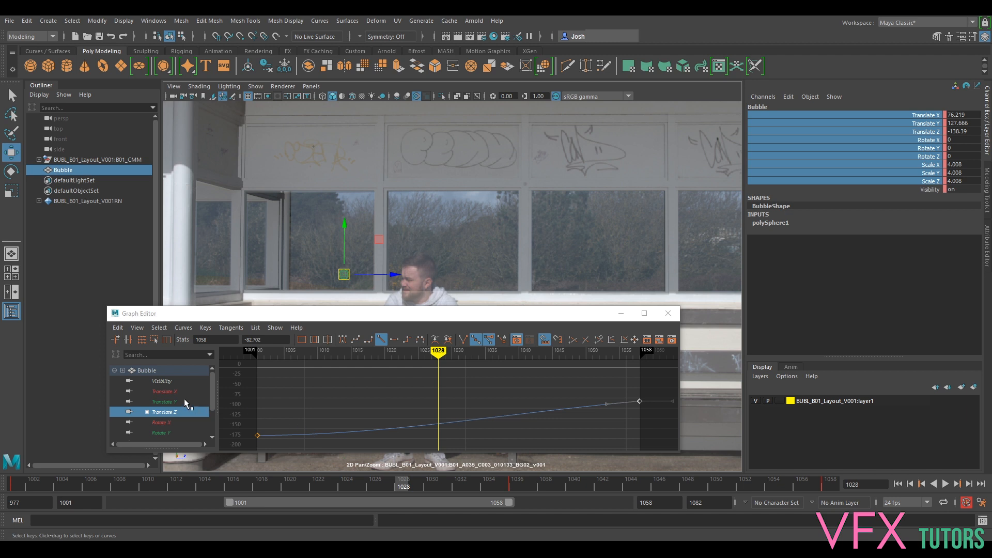
middle_click_drag(322, 406, 379, 365, "alt")
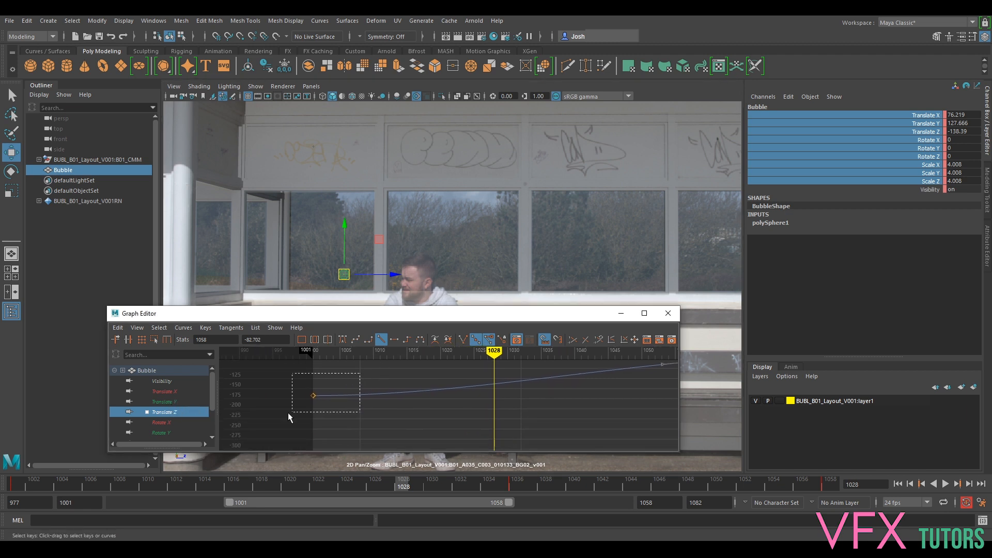
left_click(381, 341)
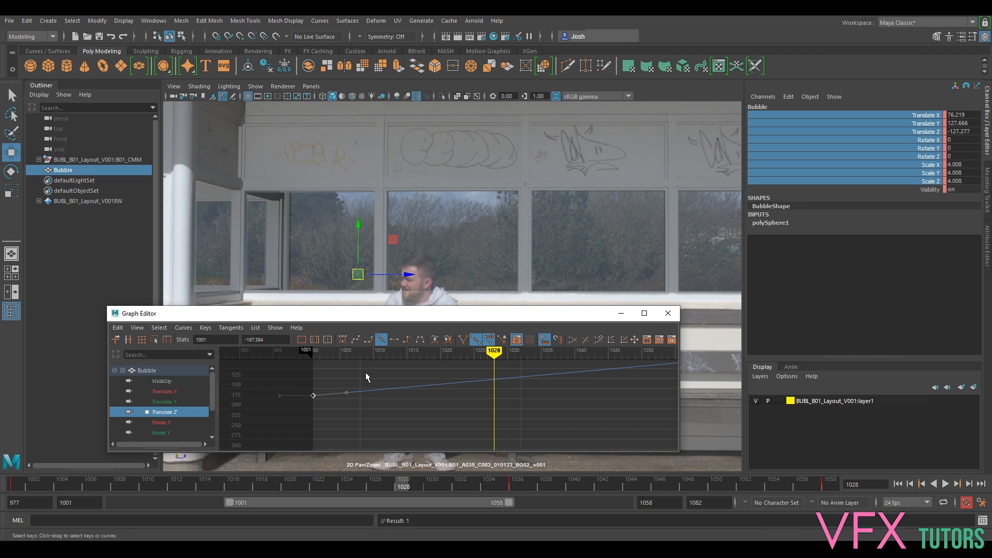
left_click(934, 484)
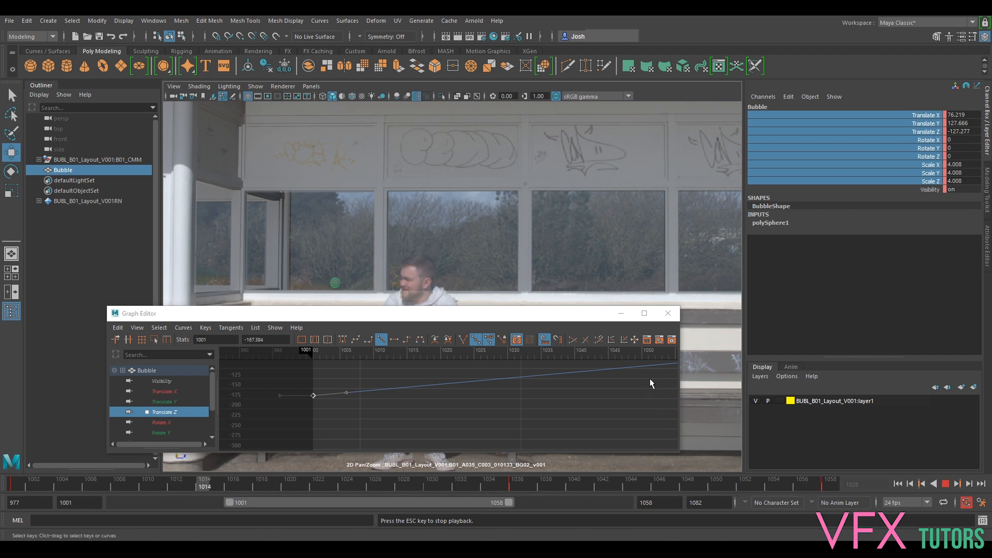
Try different heights for the Translate Z key at frame 1058 during playback, ending at about -110.8
middle_click_drag(631, 377, 538, 396, "alt")
mouse_move(613, 372)
left_mouse_down()
mouse_move(593, 393)
mouse_move(602, 374)
left_mouse_up()
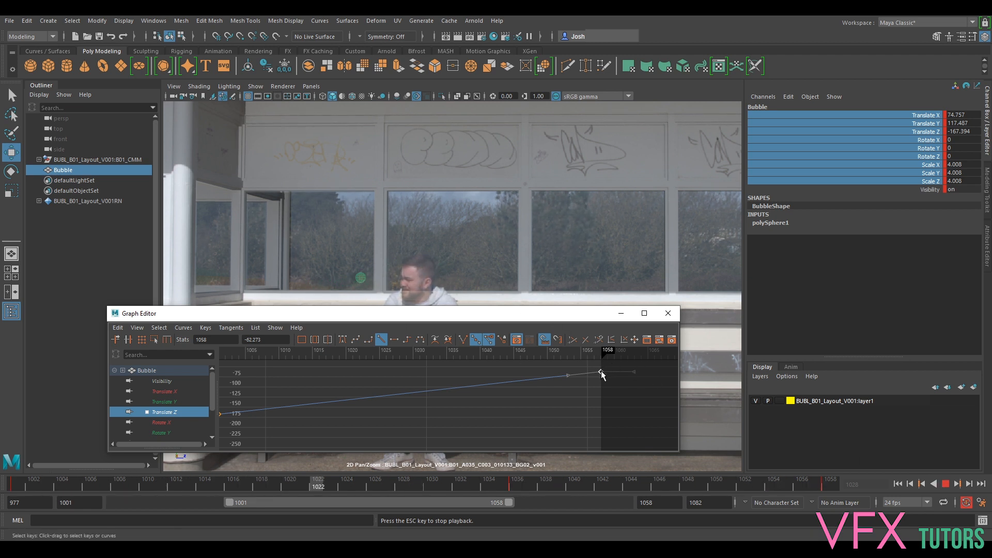
left_click_drag(601, 373, 603, 365)
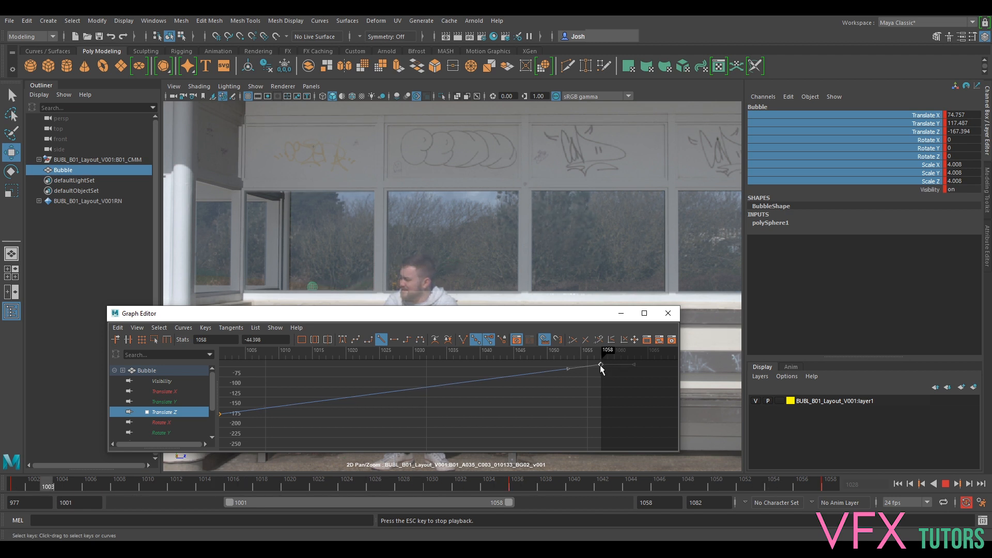
left_click_drag(600, 365, 601, 371)
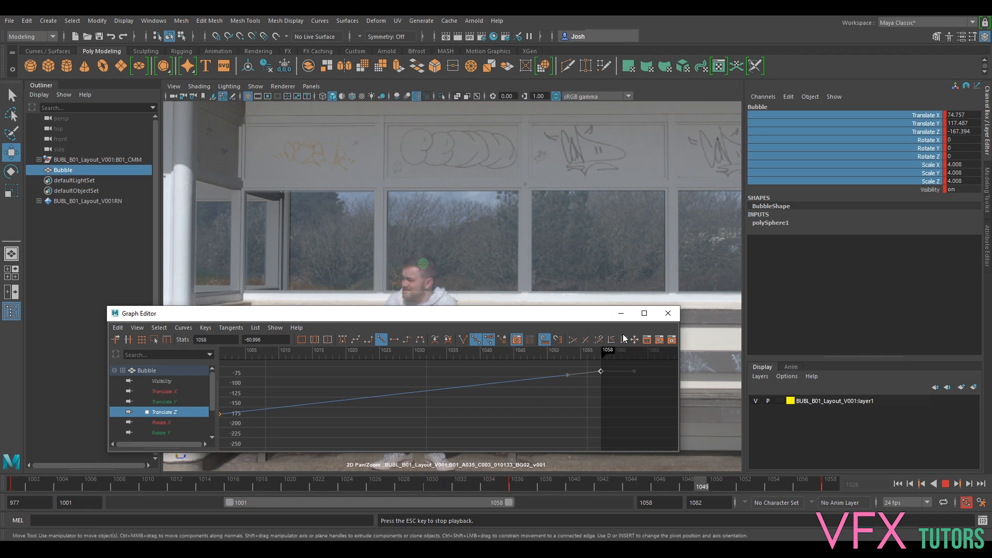
left_click_drag(600, 370, 601, 378)
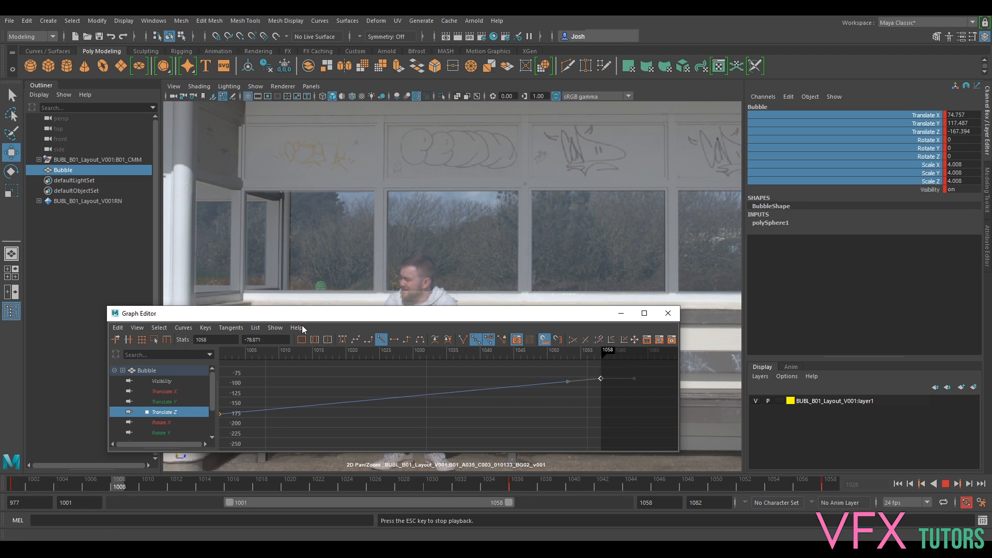
left_click_drag(601, 378, 601, 386)
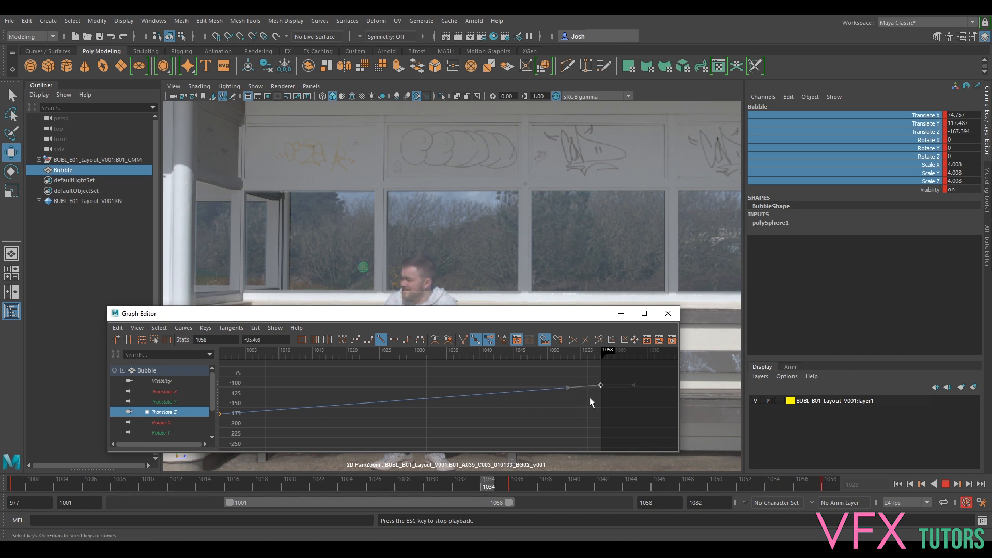
left_click_drag(600, 384, 601, 398)
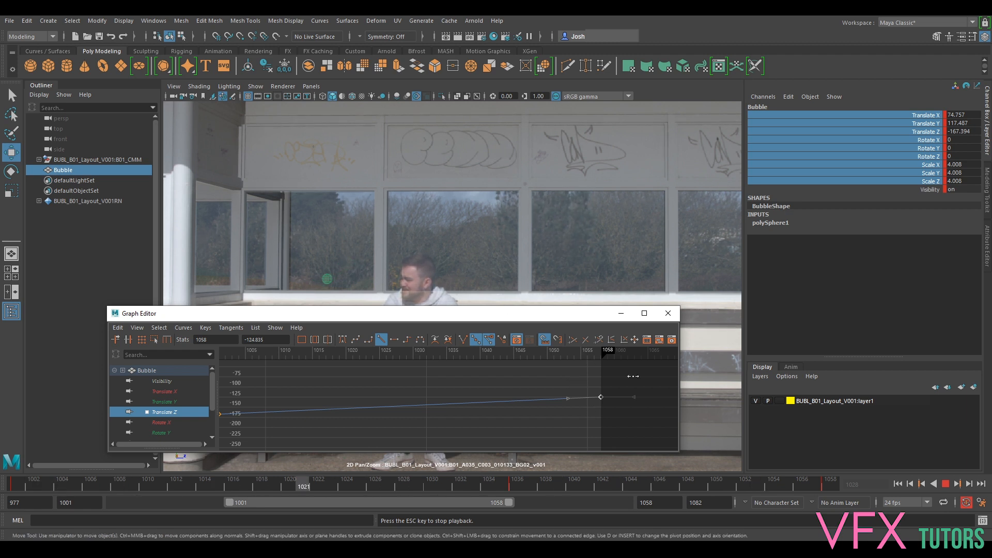
left_click_drag(599, 396, 599, 394)
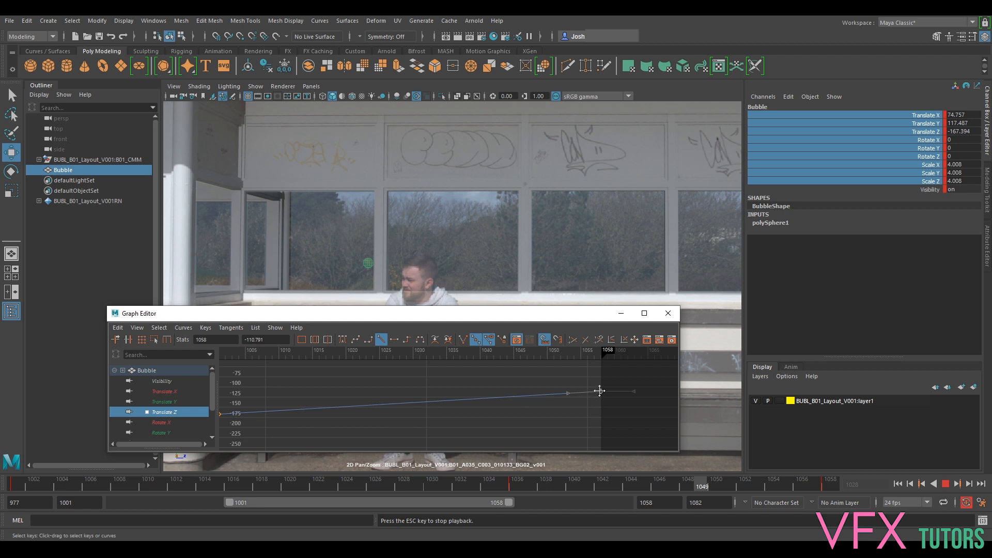
Lower the Bubble's Translate Y keys to about 130.6 at frame 1036 and about 127.5 at frame 1058
left_click(181, 401)
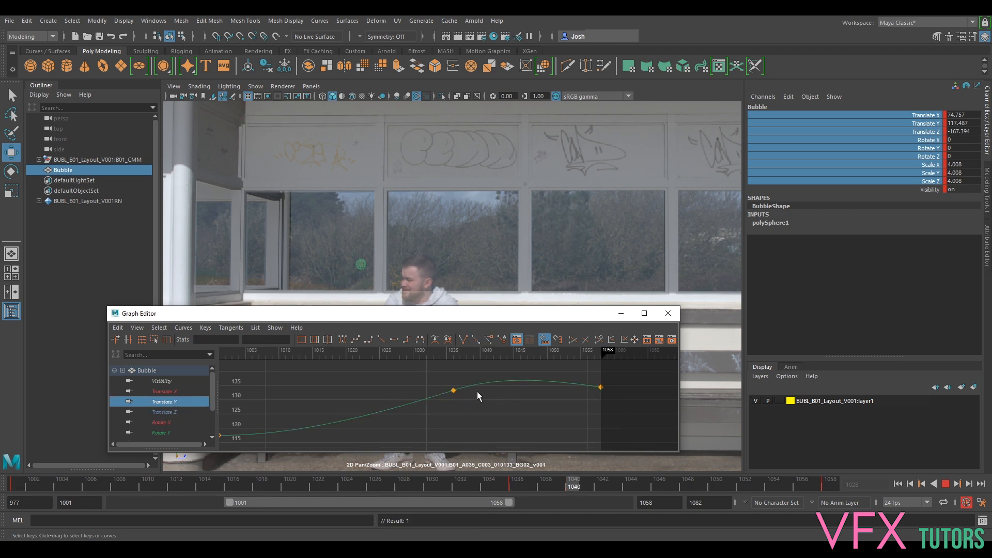
left_click_drag(454, 391, 484, 391)
left_click(457, 397)
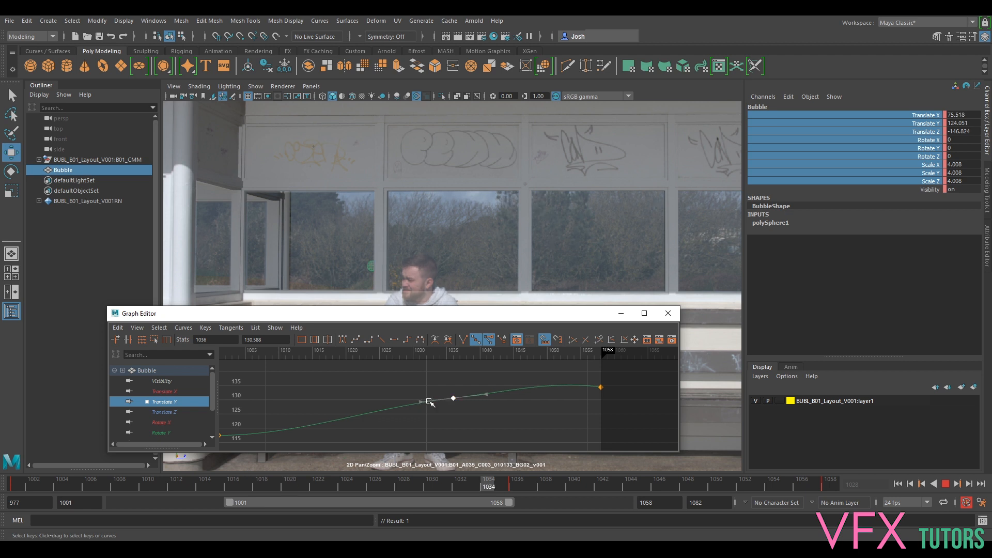
left_click(600, 387)
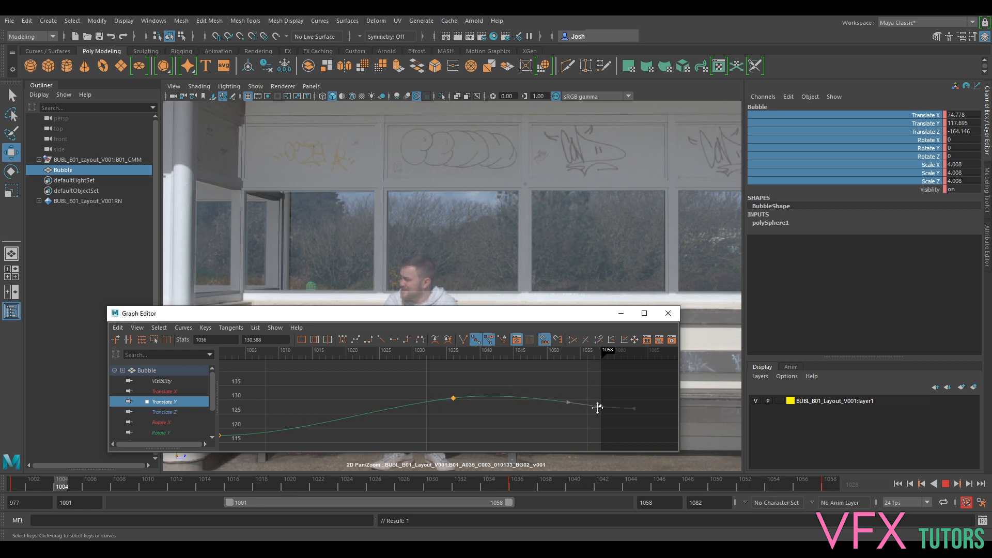
left_click(598, 407)
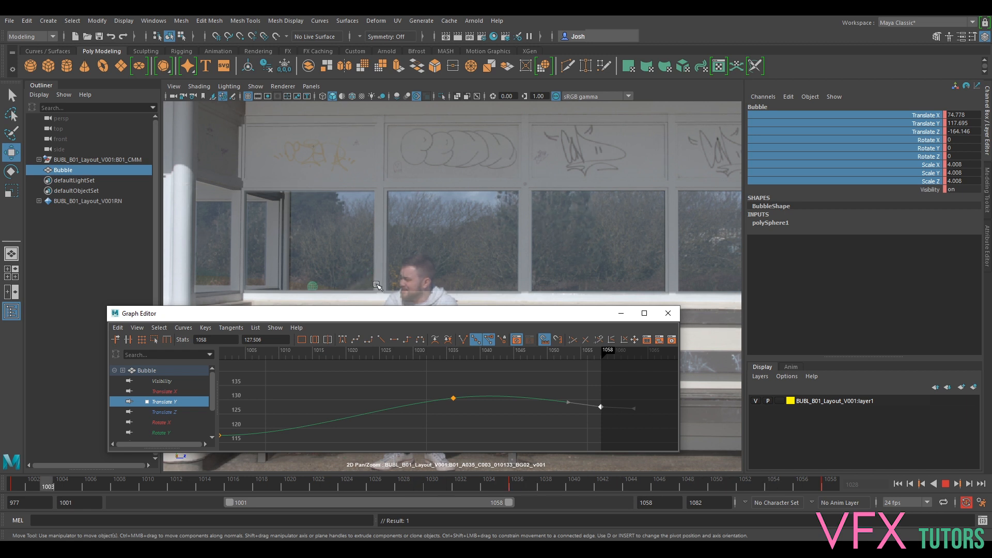
Raise the Translate Y key at frame 1058 to about 132.8 and nudge the frame 1036 key slightly lower
left_click_drag(600, 407, 567, 386)
left_click(566, 385)
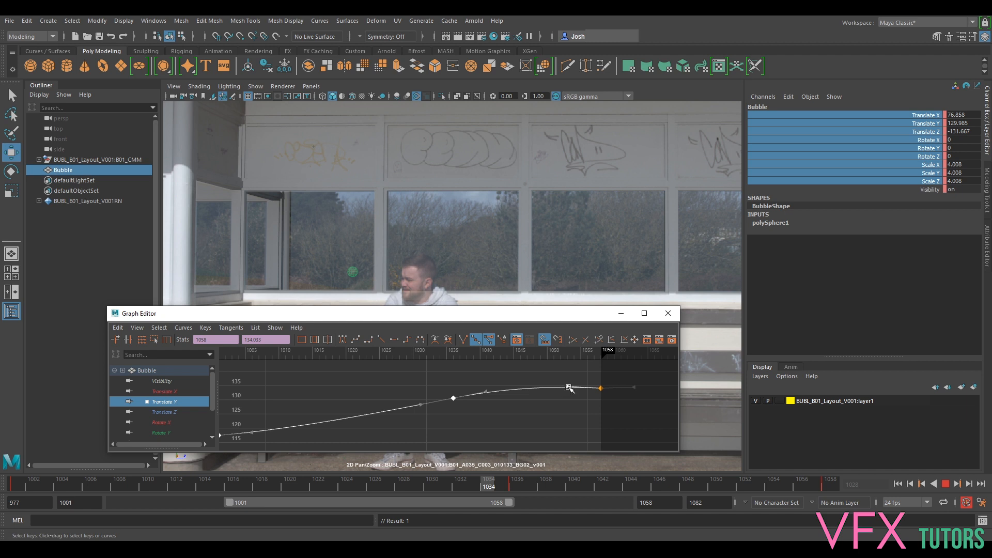
left_click(584, 418)
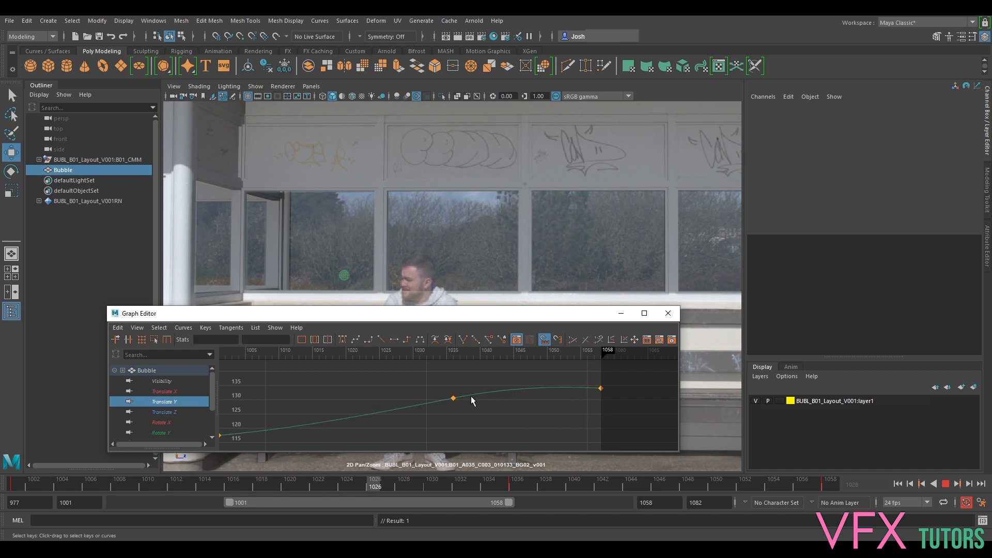
left_click(453, 399)
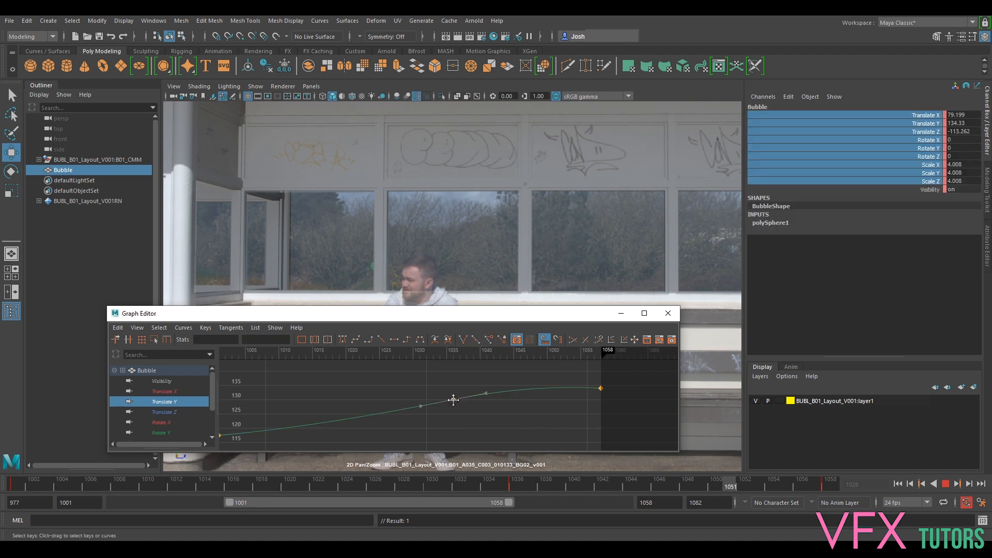
left_click(600, 389)
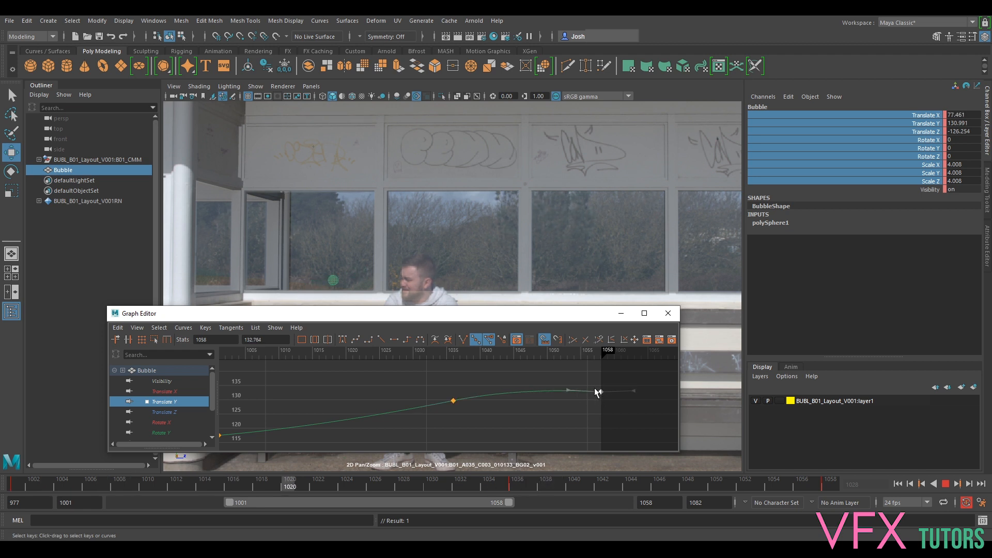
Raise the Bubble's Translate Z key at frame 1058 to about -93.6 while the animation plays
left_click(166, 413)
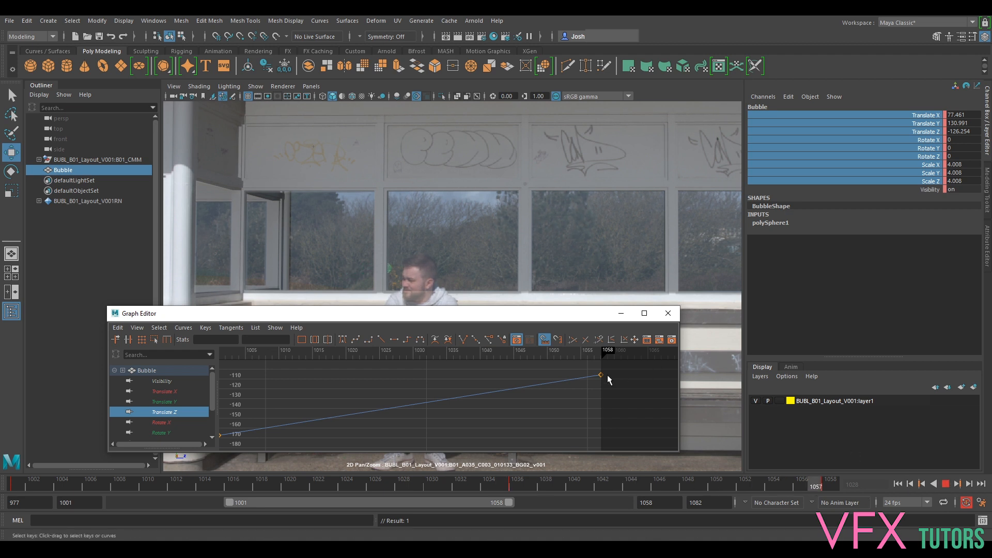
left_click_drag(601, 374, 600, 367)
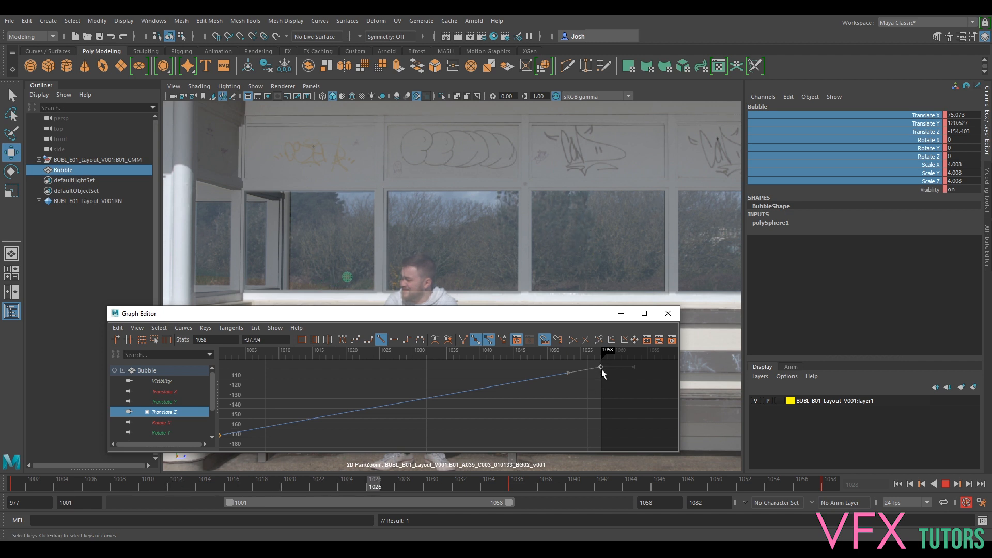
middle_click_drag(602, 367, 600, 363)
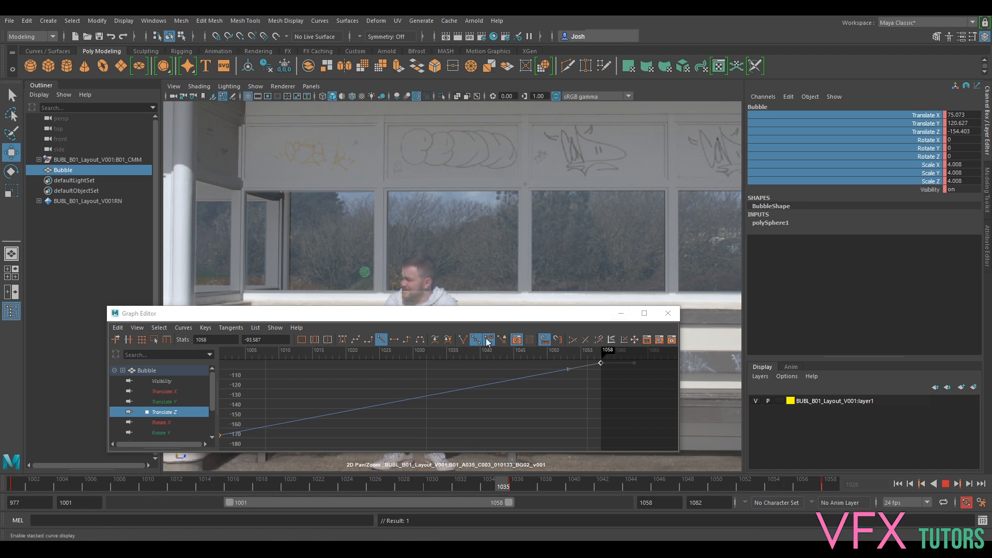
Raise the Bubble's Translate Y key at frame 1001 to about 118.4, review the motion, and stop playback
left_click(175, 401)
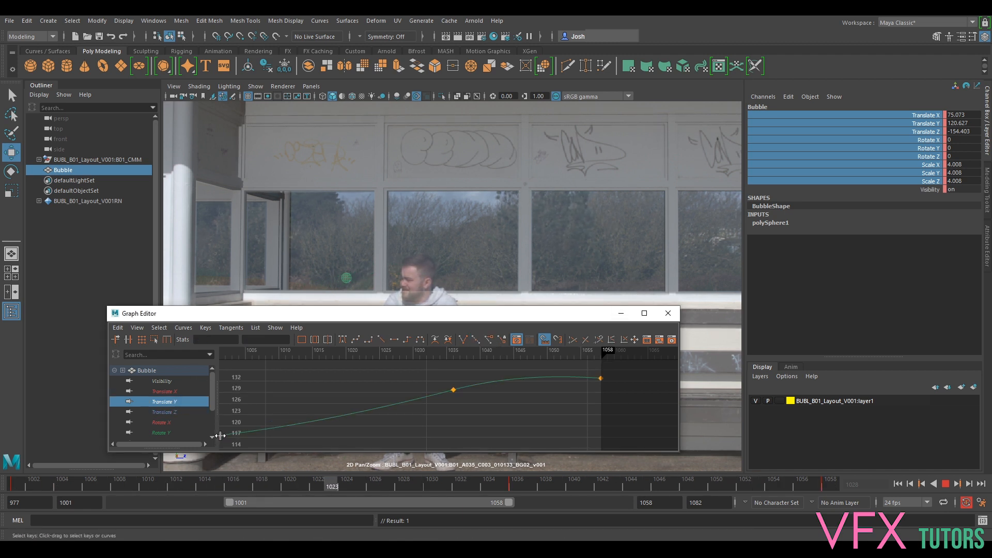
key("f")
left_click(264, 418)
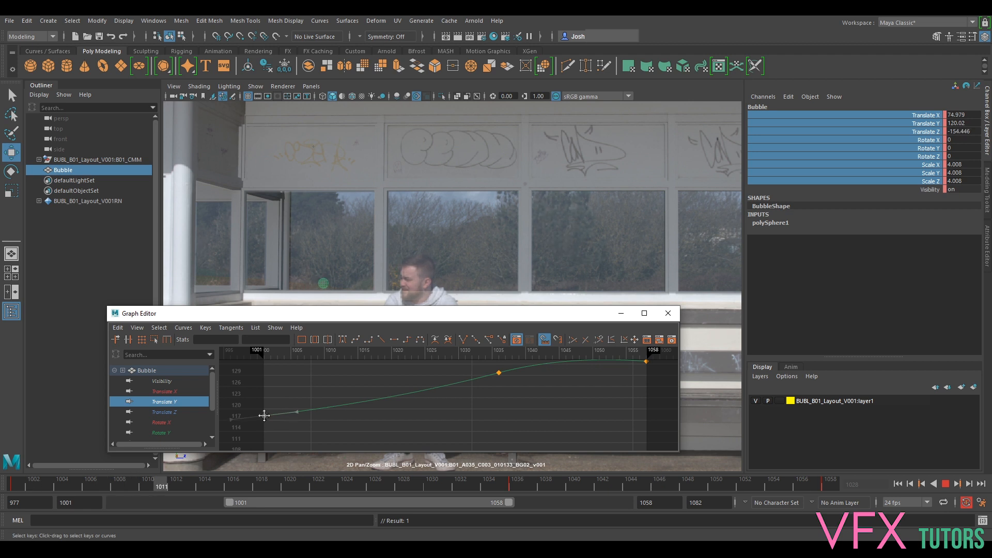
left_click(264, 414)
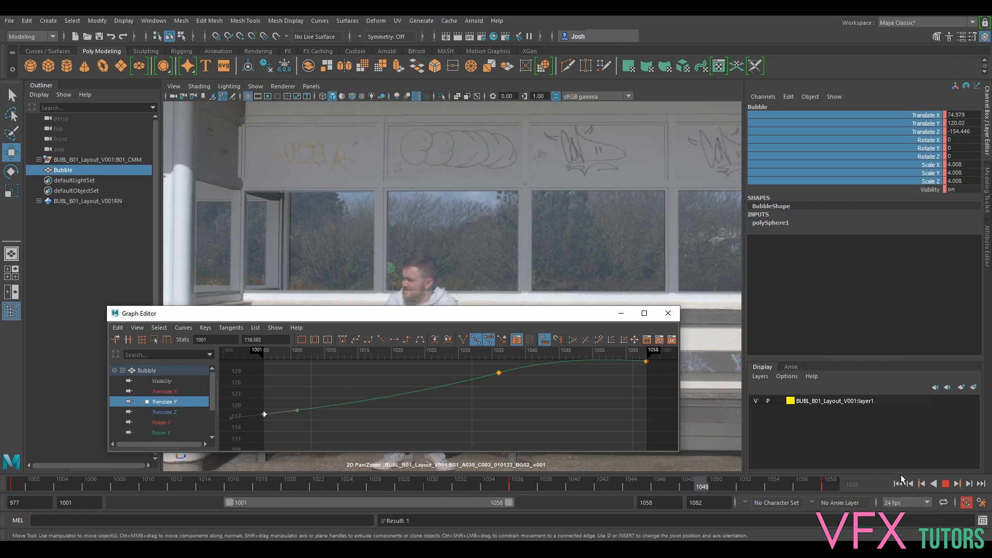
left_click(946, 484)
Rename the Bubble sphere to Bubble_01 and duplicate it
double_click(88, 170)
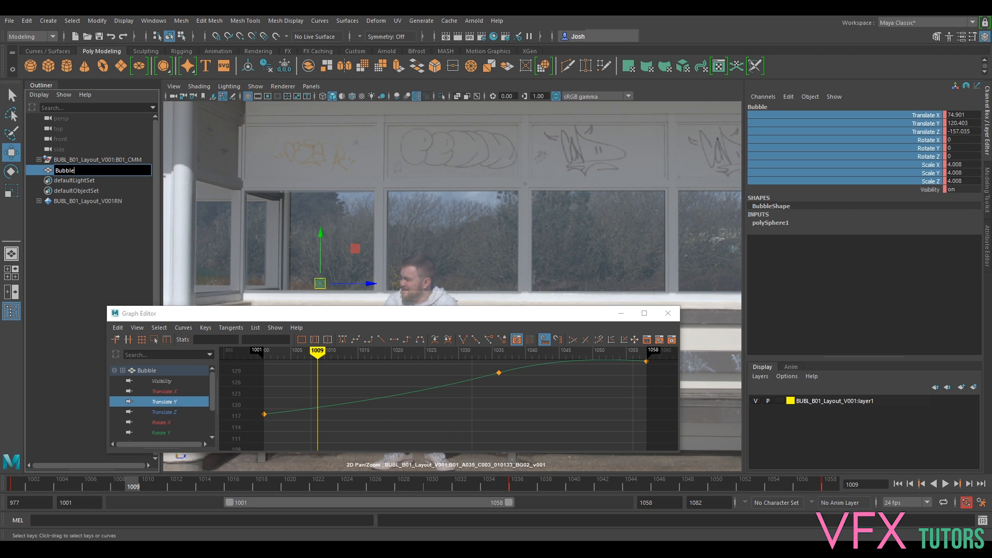
type("_01")
key("Return")
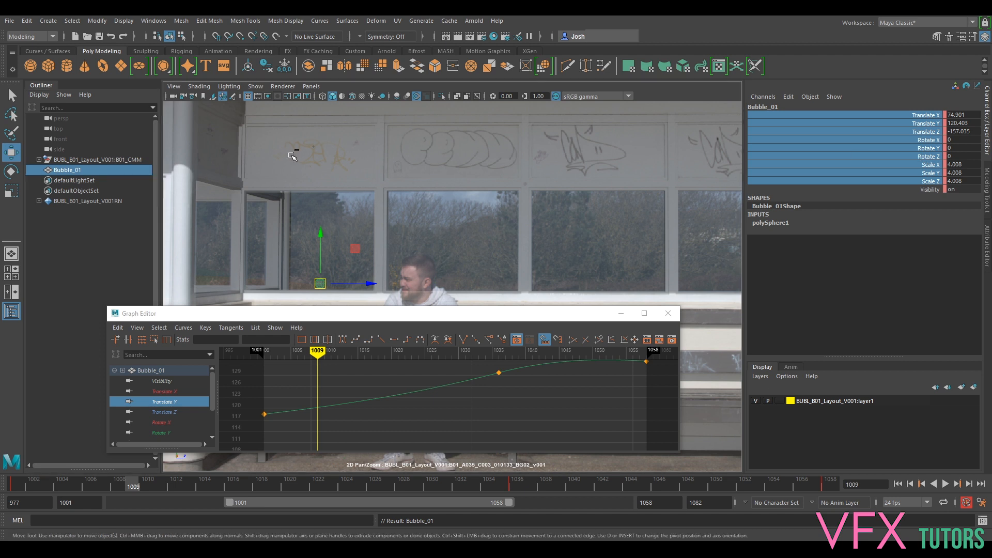
key("ctrl+d")
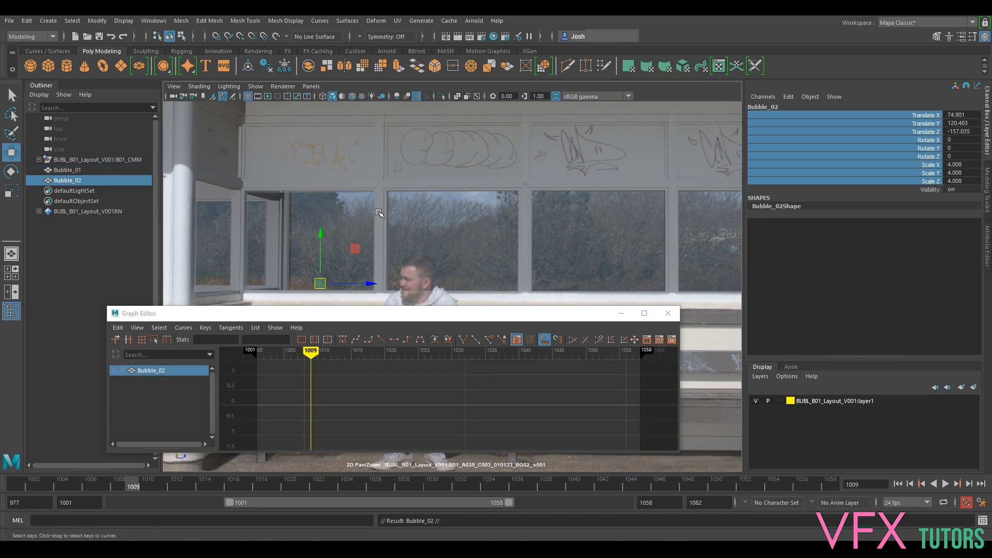
Lock the translate, rotate and scale channels of Bubble_01
left_click(67, 170)
right_click(930, 141)
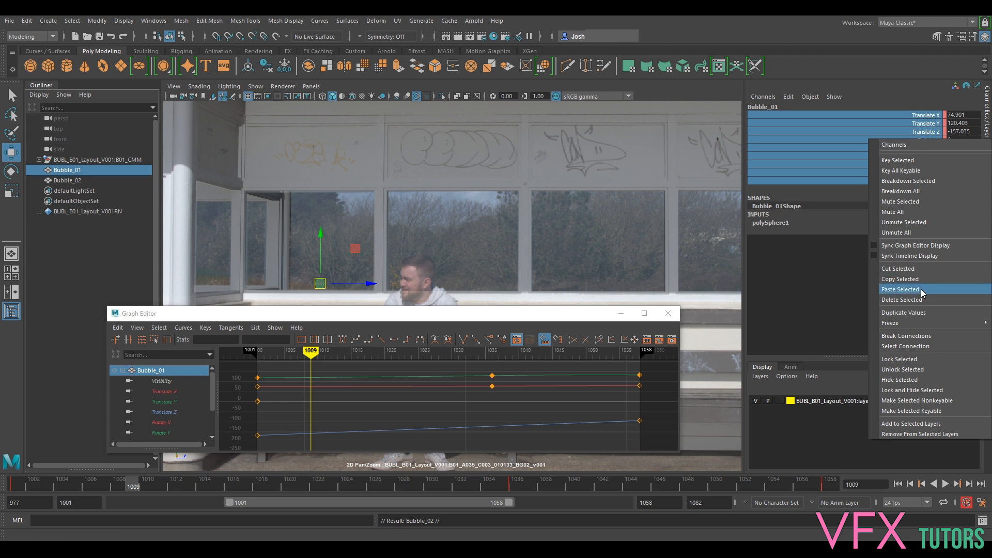
left_click(909, 364)
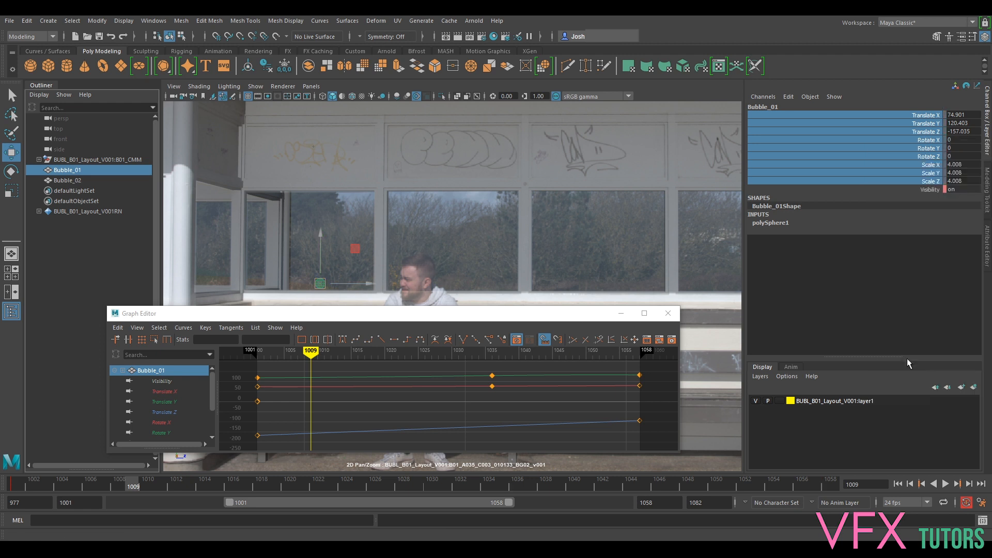
Review the motion with Bubble_02 selected and move it at frame 1001 to about X 75.2, Y 138.0, Z -136.3
left_click(81, 181)
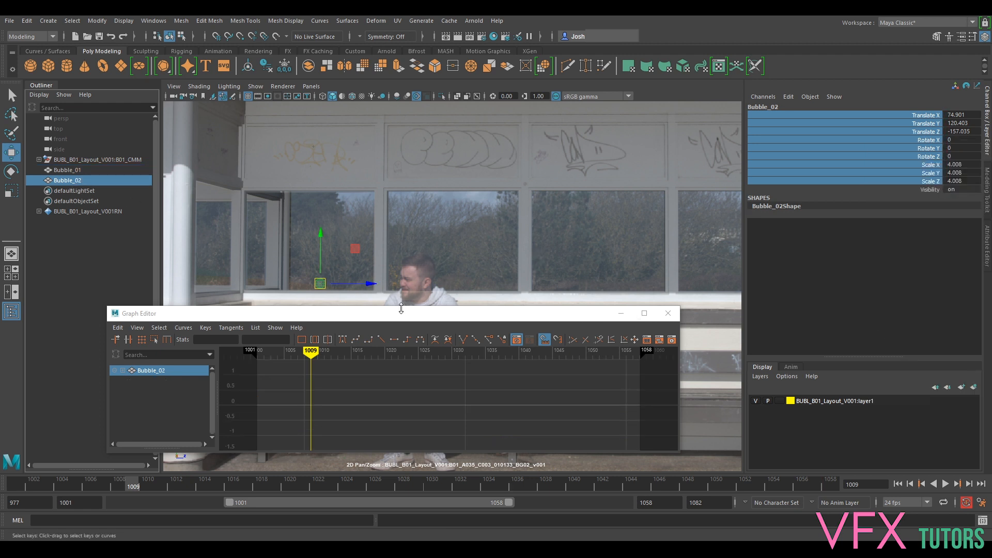
left_click_drag(53, 478, 362, 478)
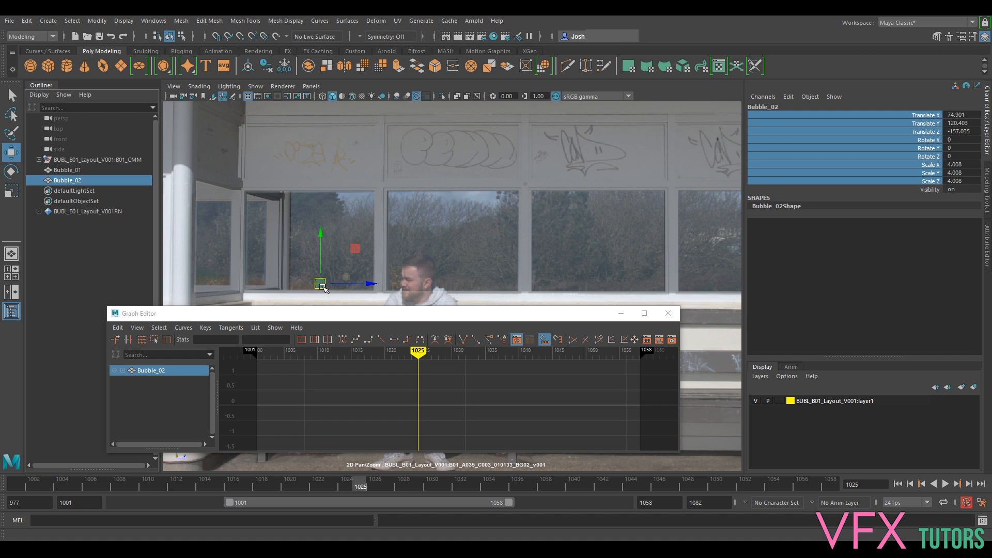
key("alt+v")
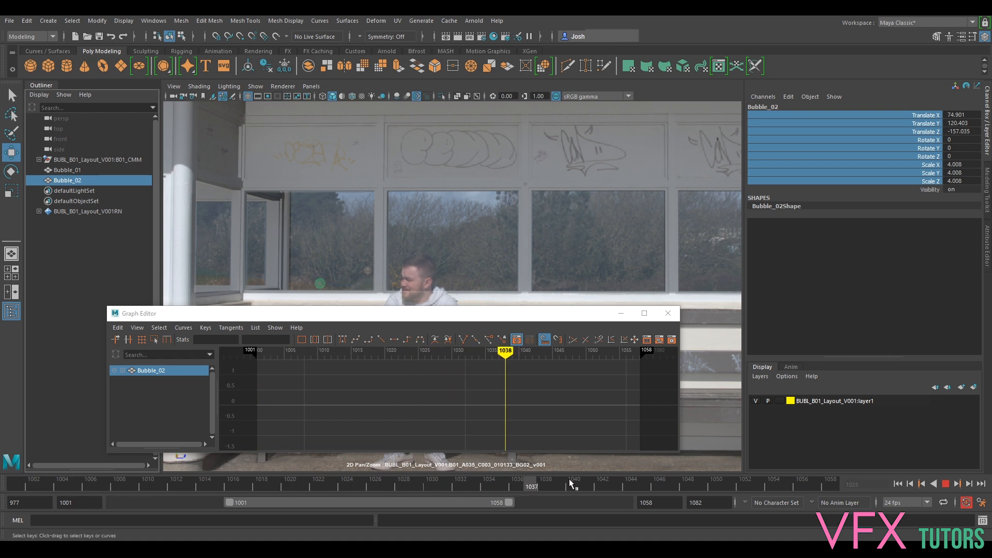
key("alt+v")
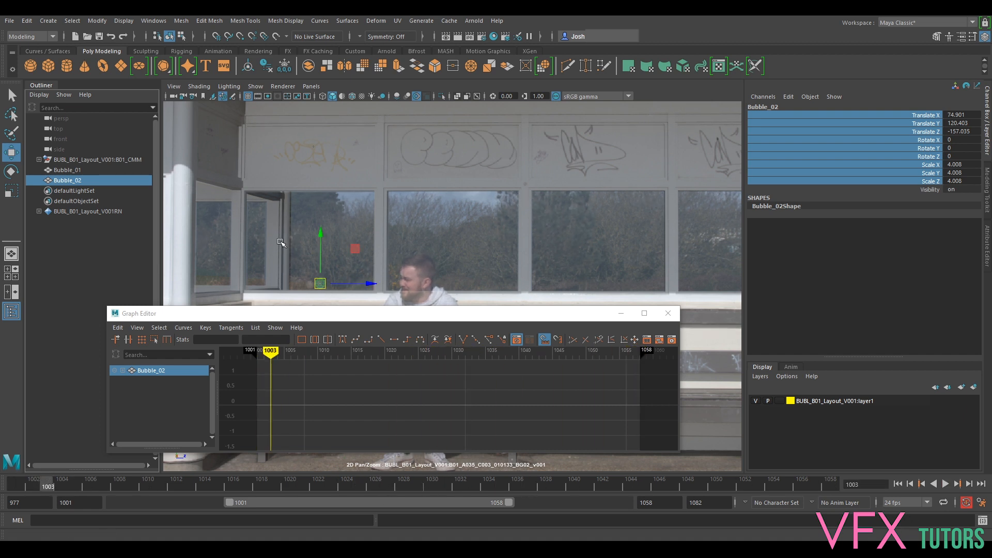
left_click_drag(321, 285, 358, 248)
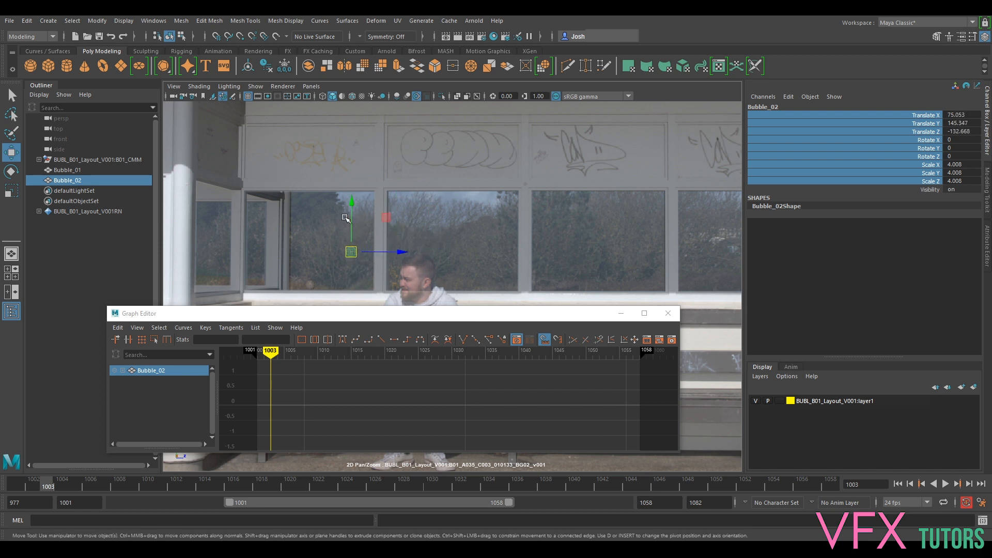
left_click_drag(354, 254, 351, 258)
left_click_drag(36, 483, 19, 482)
left_click_drag(347, 261, 345, 262)
Scale Bubble_02 uniformly to about 3.3 and key all its channels at frame 1001
key("r")
left_click(345, 261)
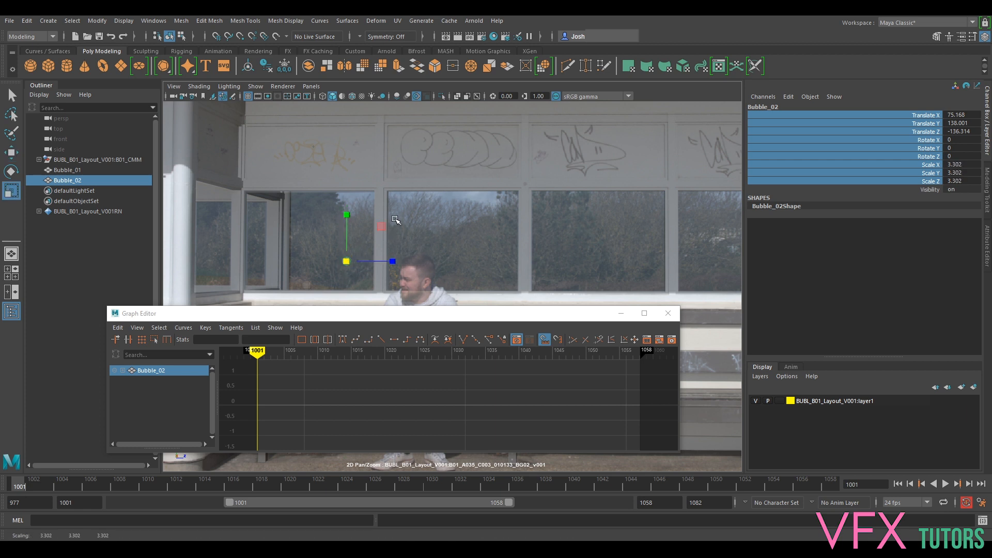
key("s")
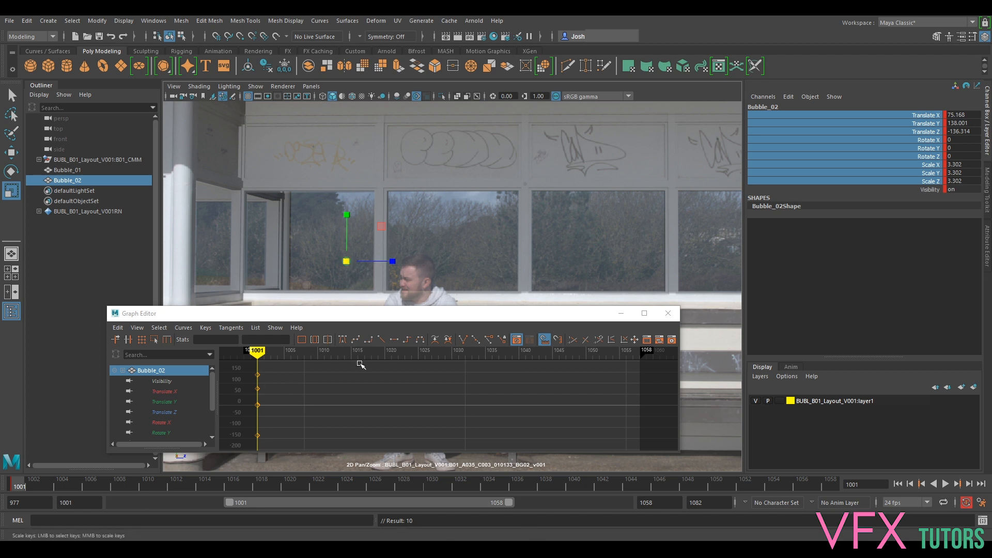
Move Bubble_02 at frame 1058 to about X 78.9, Y 146.9, Z -44.7 and key its translation
left_click_drag(33, 490, 512, 488)
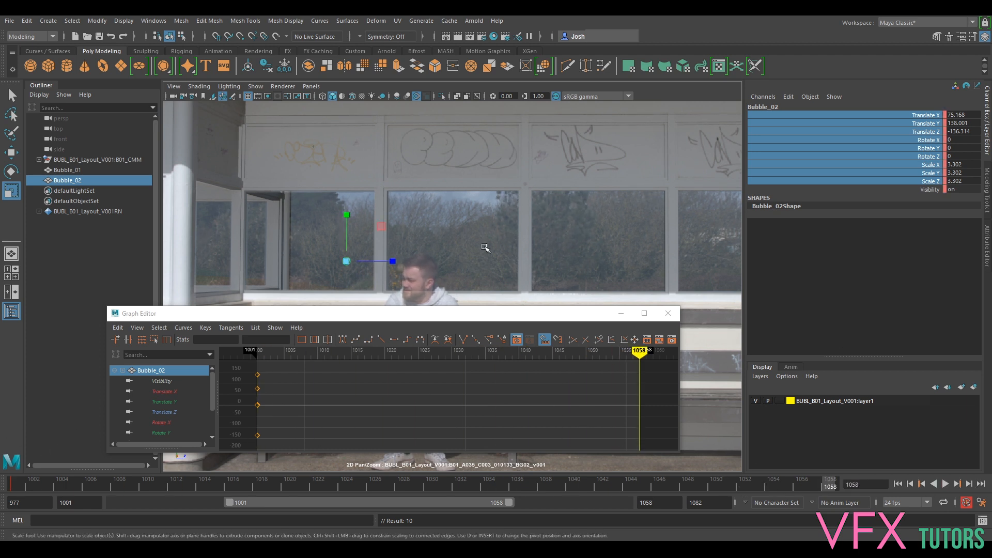
key("w")
left_click_drag(349, 262, 472, 251)
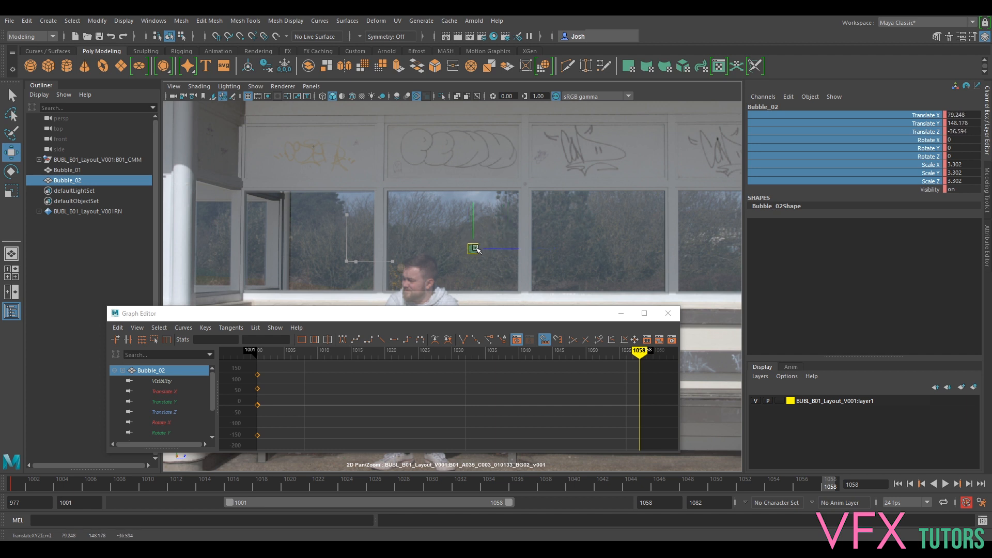
key("shift+w")
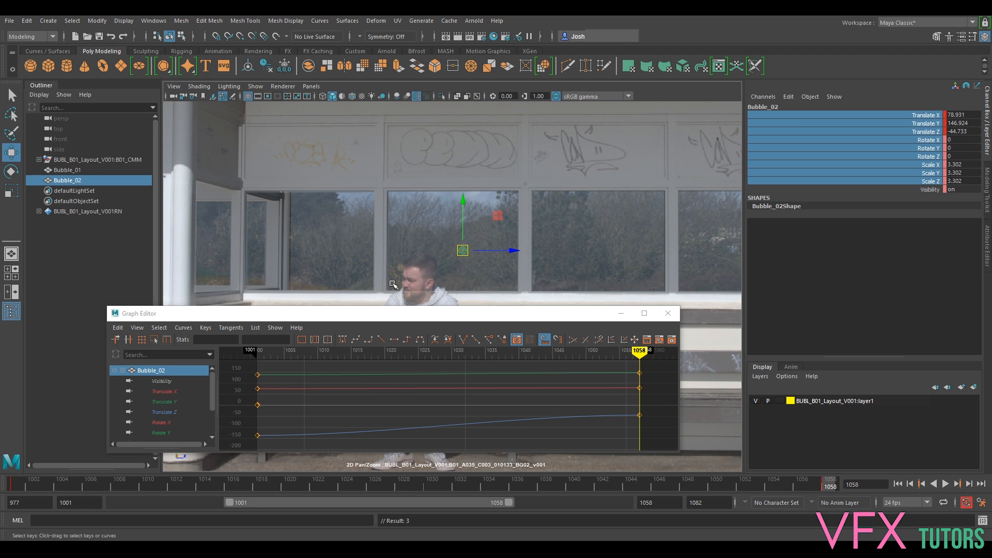
Compare the motion of both bubbles and give Bubble_02's Translate Z keys linear tangents
left_click(75, 169, "ctrl")
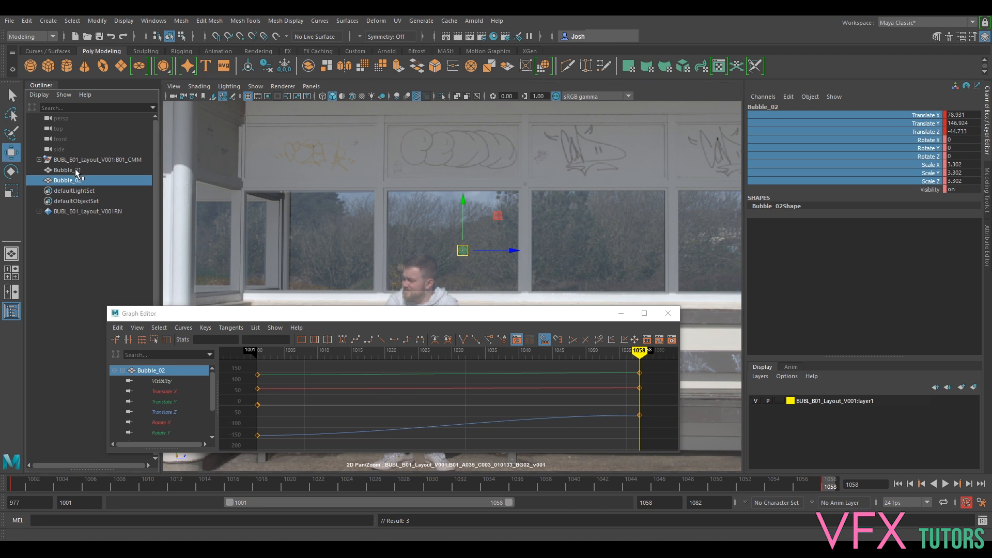
left_click_drag(804, 481, 888, 432)
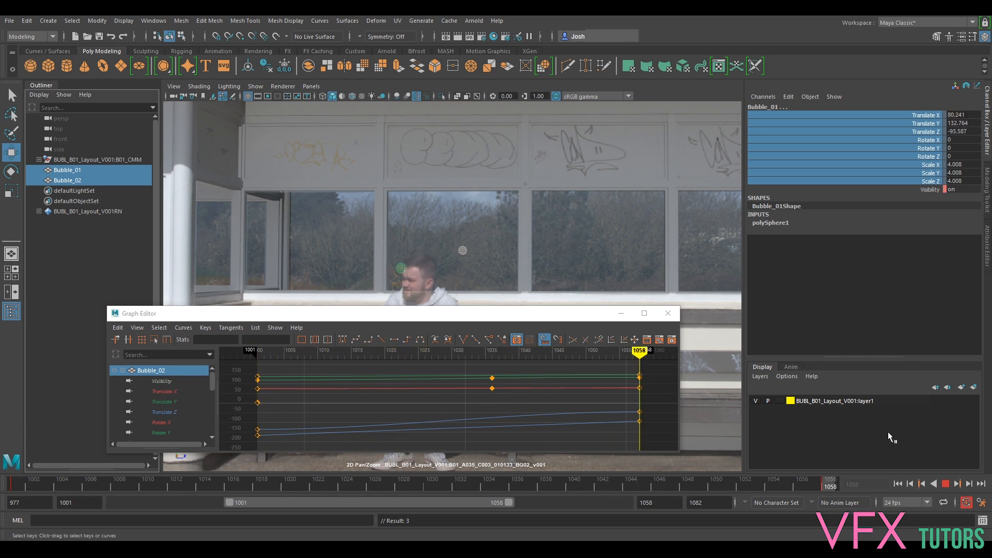
left_click(71, 182)
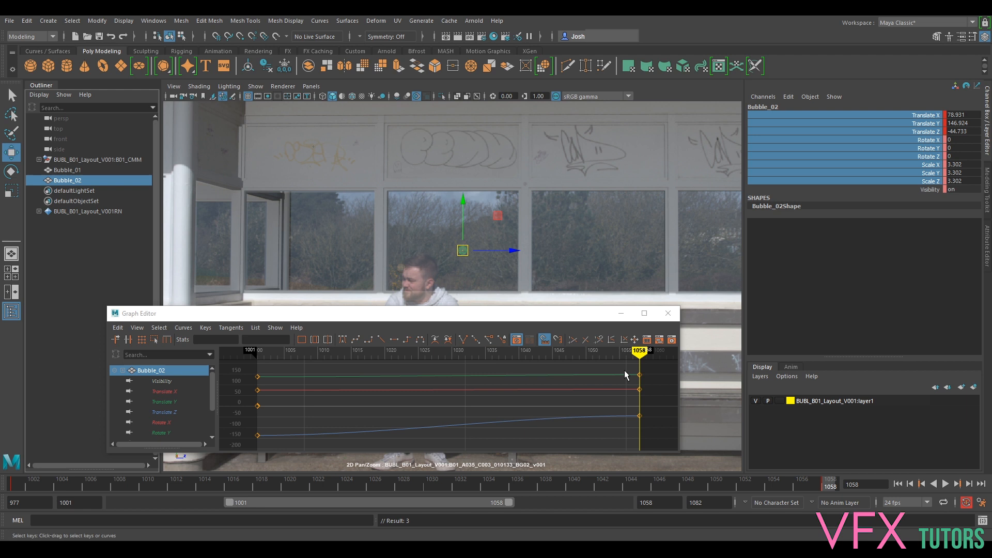
left_click(170, 412)
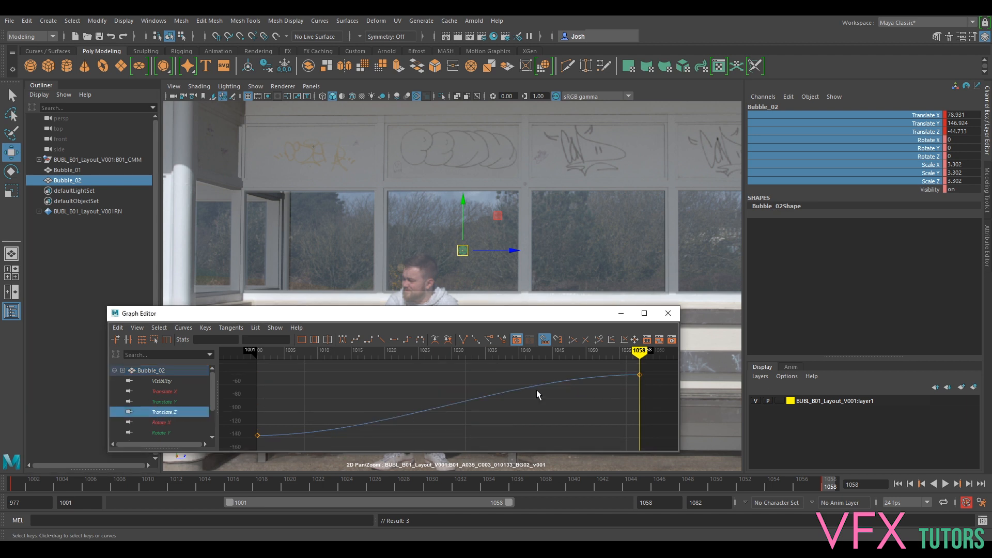
left_click_drag(238, 434, 249, 440)
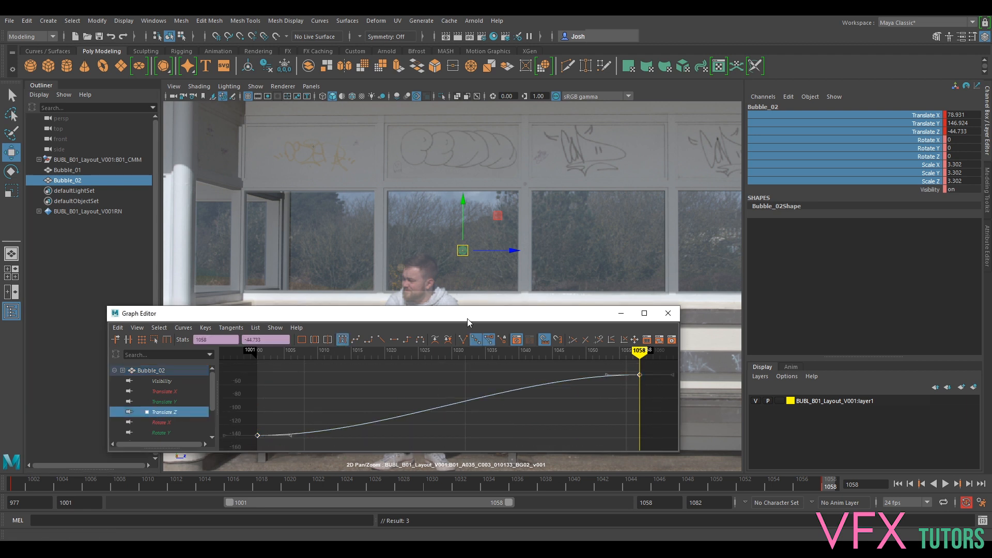
left_click(382, 340)
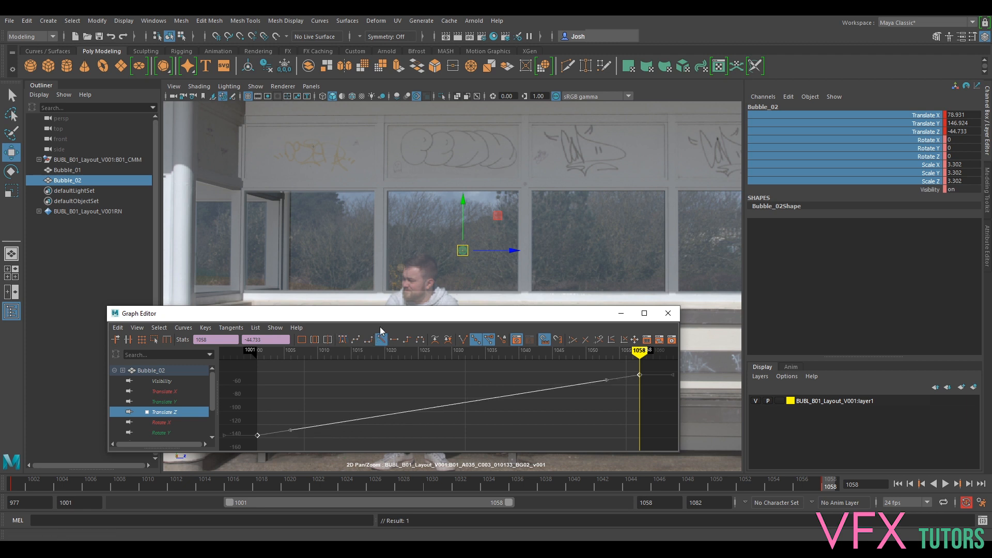
Play back the animation from the start of the shot to review Bubble_02's drift
left_click_drag(827, 480, 33, 498)
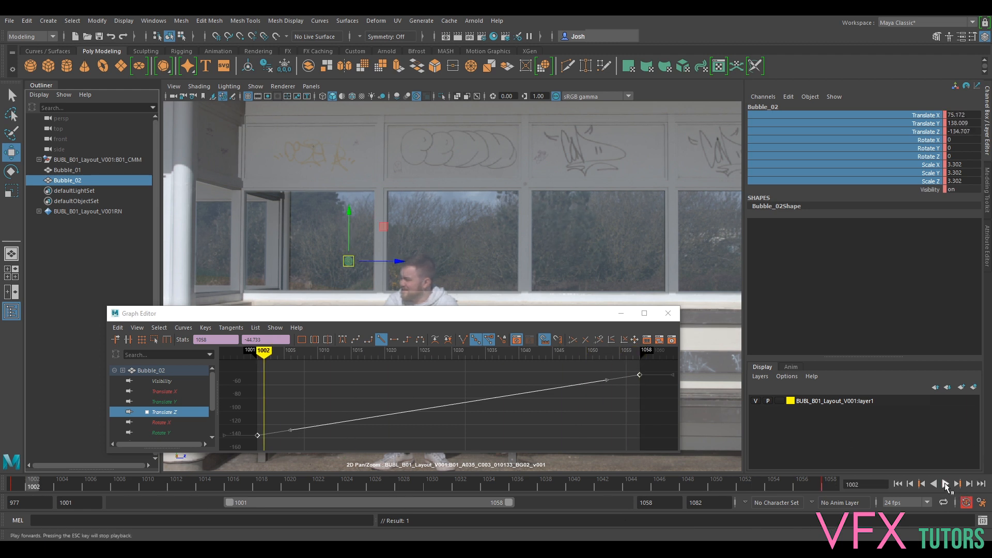
left_click(945, 484)
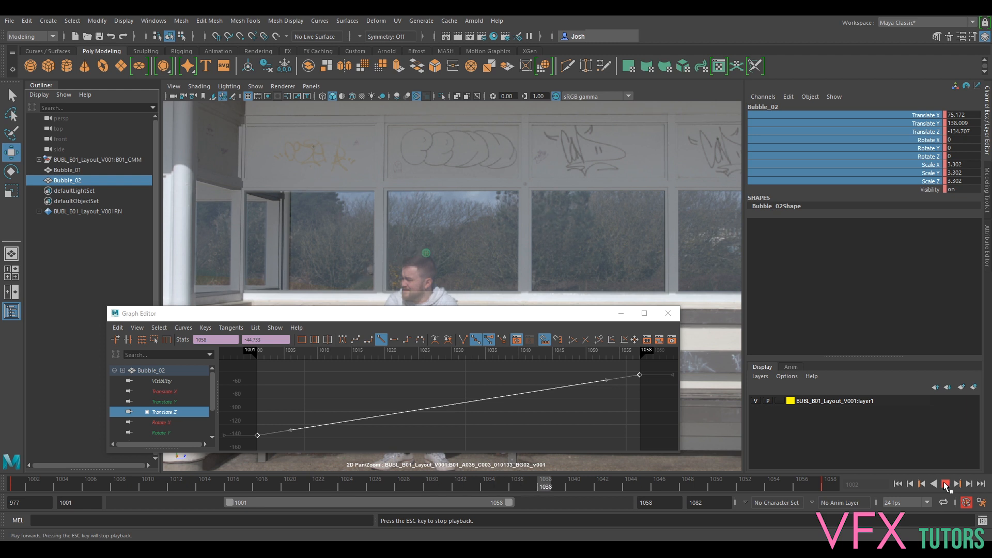
left_click(944, 483)
Assign a new Use Background material to the SetGeo set geometry and deselect it
left_click_drag(593, 315, 620, 334)
left_click(567, 296)
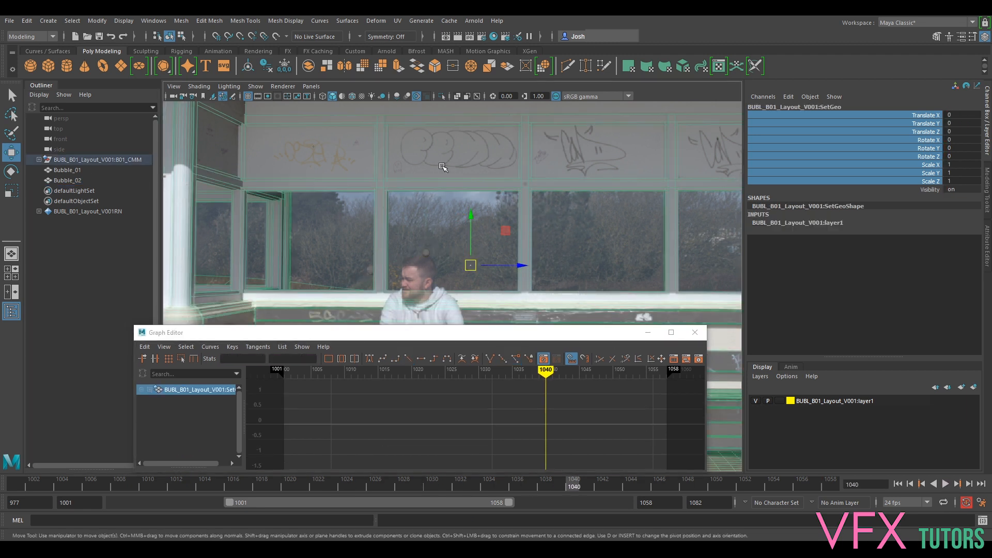
right_click_drag(550, 152, 563, 415)
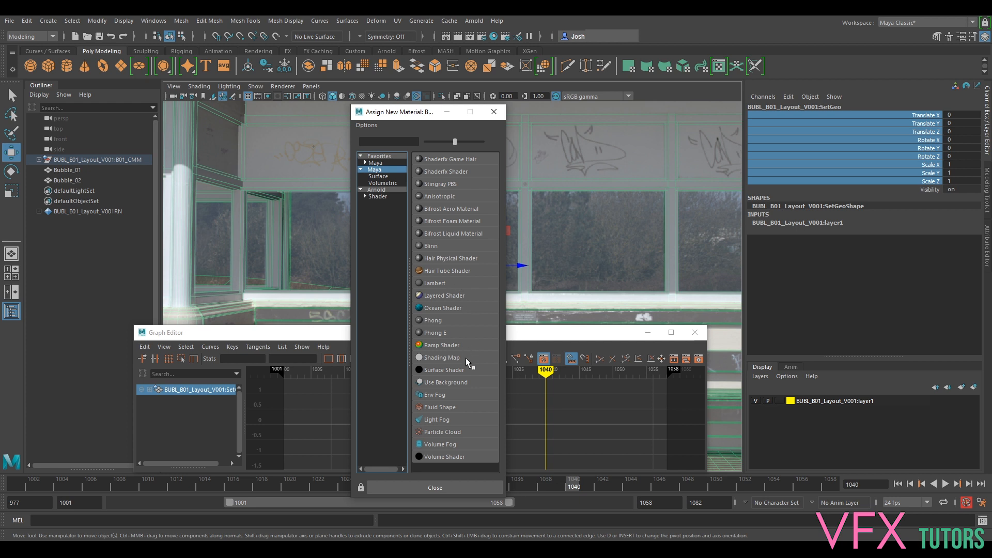
left_click(447, 382)
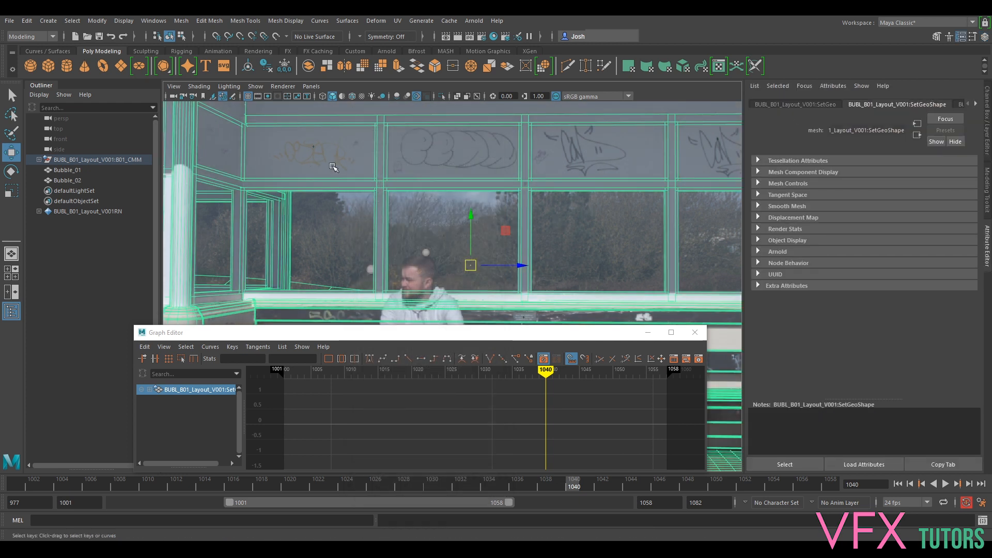
left_click(70, 141)
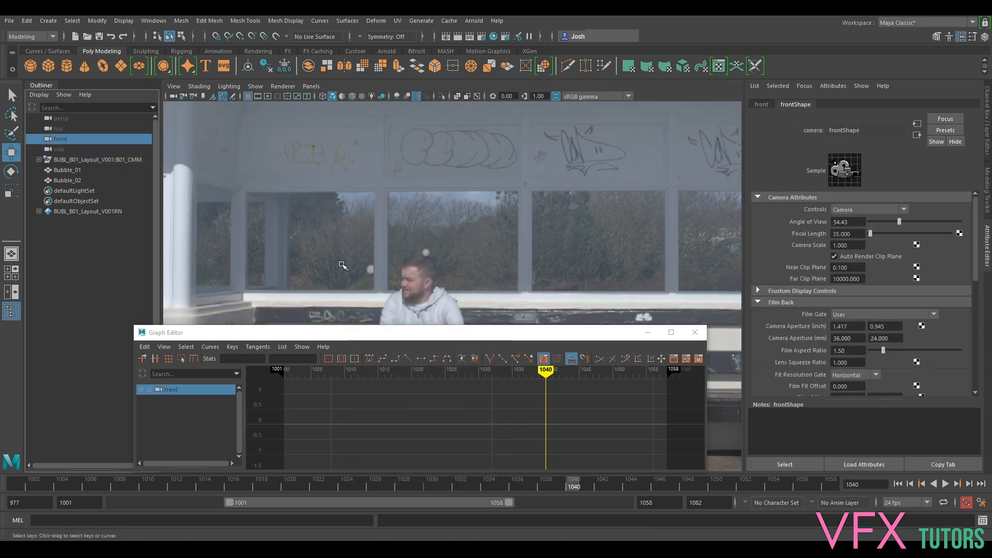
Examine both bubbles up close against the footage around the seated man at several frames across the shot
left_click_drag(361, 475, 204, 483)
right_click_drag(416, 263, 907, 277, "alt")
right_click_drag(306, 274, 476, 250)
middle_click_drag(373, 240, 610, 239)
right_click_drag(614, 241, 414, 436, "alt")
left_click(225, 488)
left_click_drag(225, 488, 19, 483)
right_click_drag(597, 267, 449, 303, "alt")
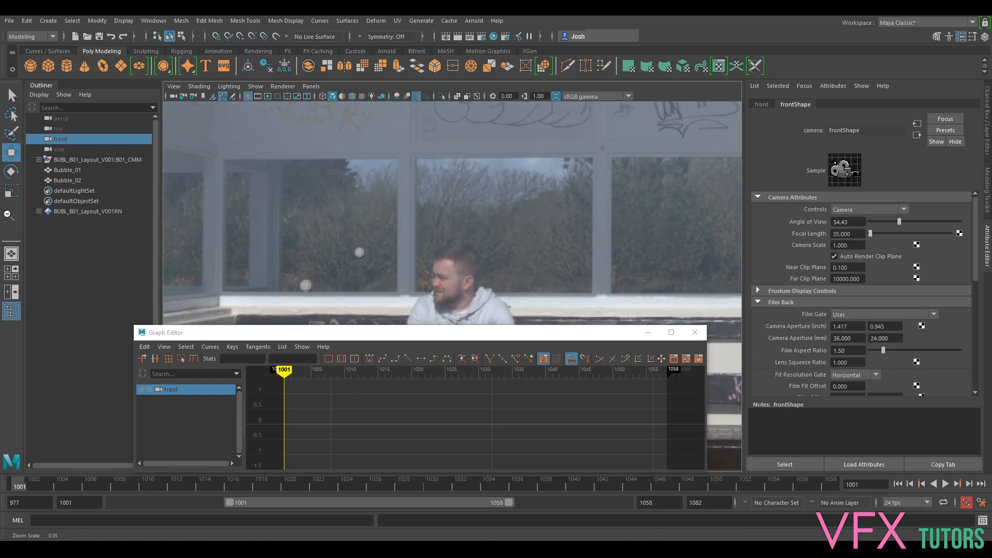
right_click_drag(616, 269, 755, 269, "alt")
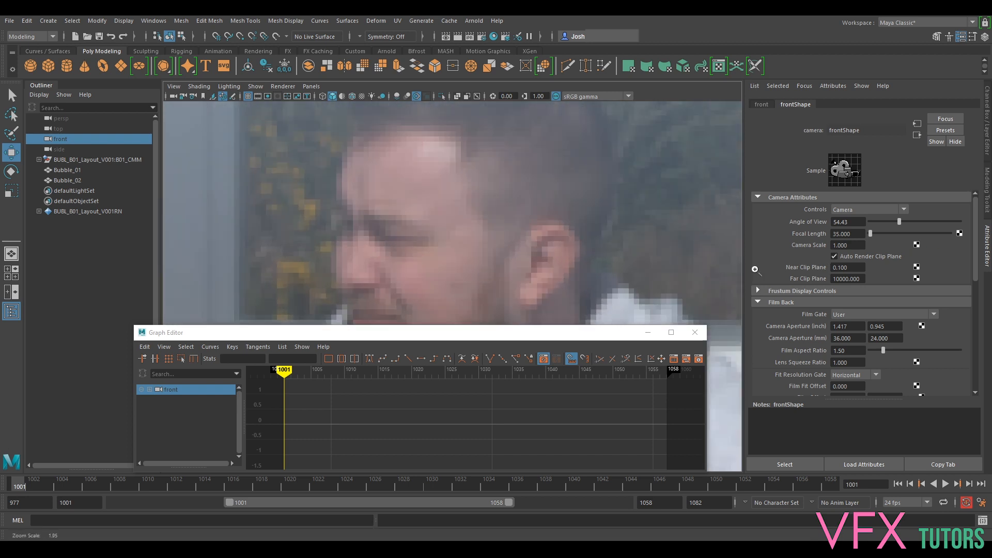
left_click_drag(339, 485, 787, 485)
key("backslash")
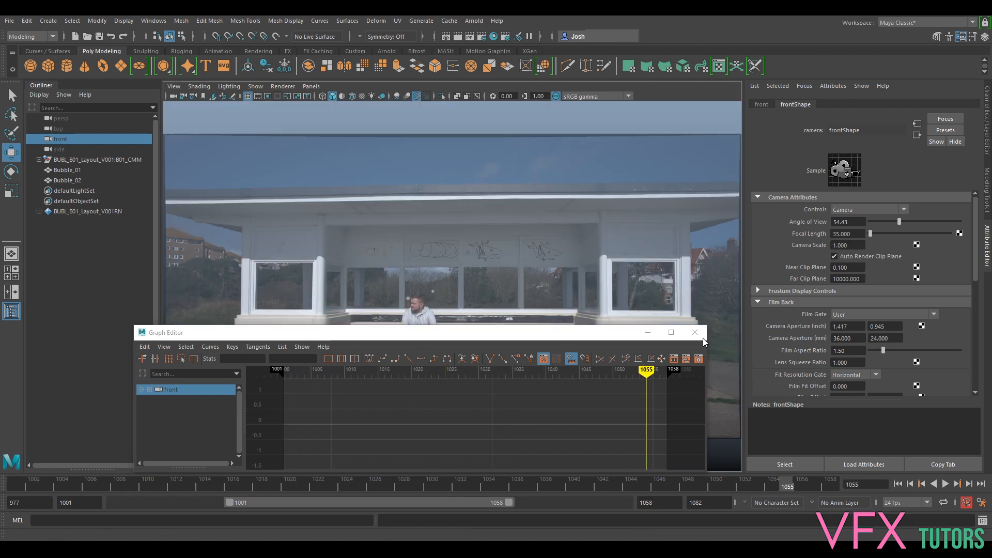
Play the animation at the full shot framing to judge the bubbles' motion past the man
left_click_drag(564, 327, 563, 376)
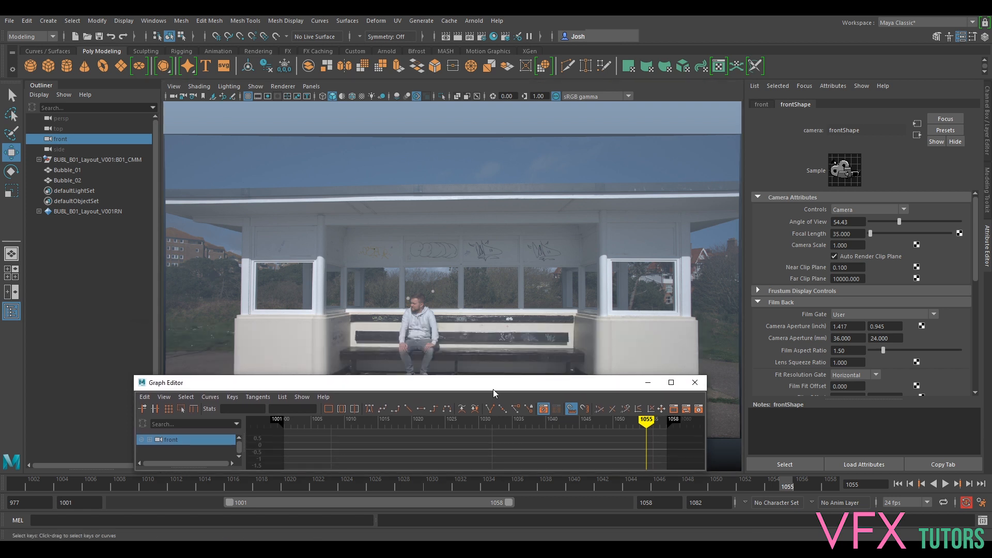
left_click_drag(275, 483, 420, 487)
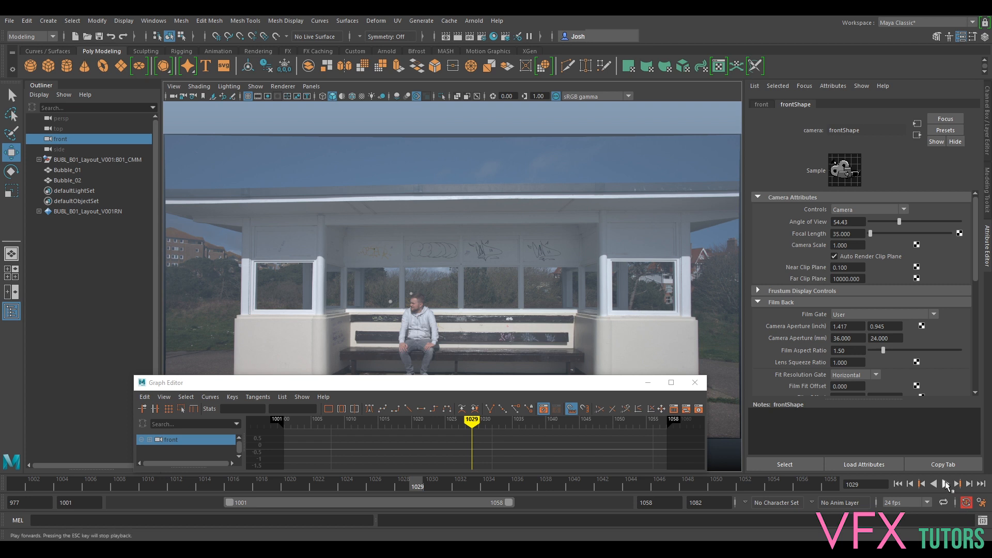
left_click(944, 485)
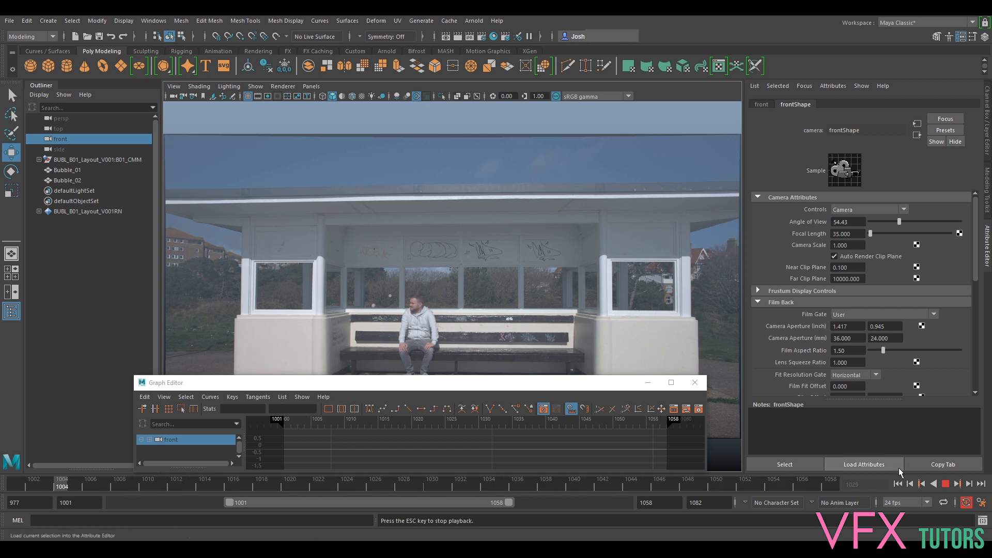
key("Escape")
Isolate Bubble_02's Translate Y animation curve
left_click_drag(407, 376, 407, 319)
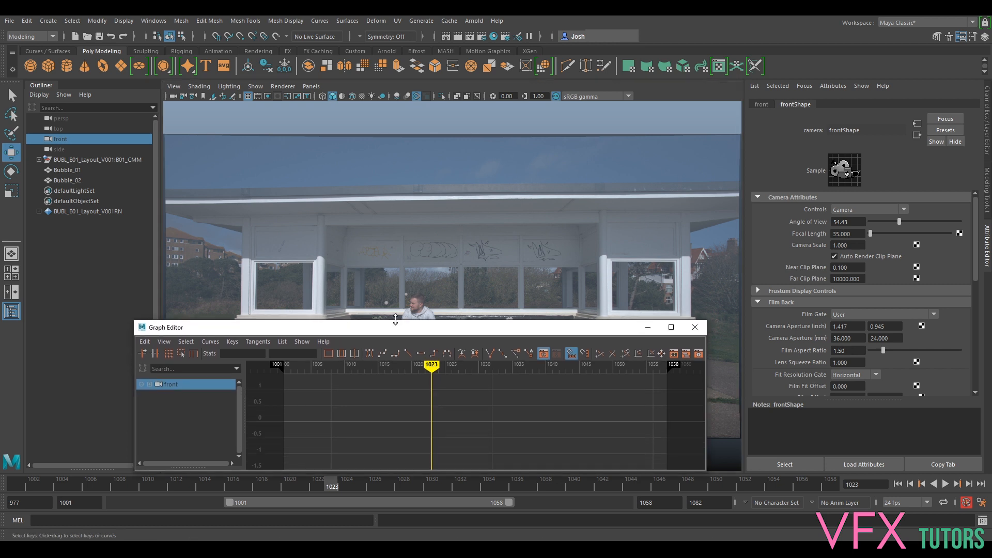
left_click(65, 180)
left_click_drag(414, 330, 431, 370)
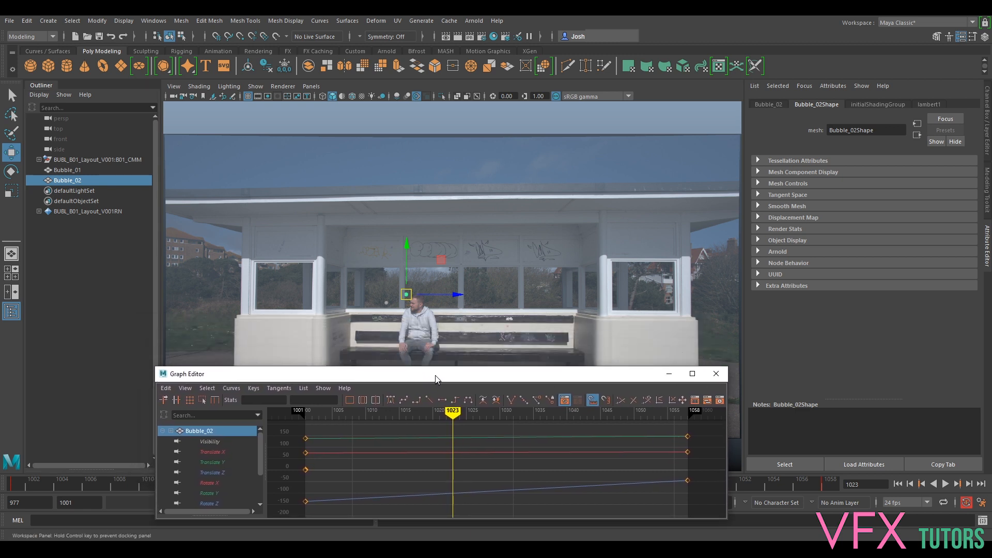
left_click(217, 457)
middle_click(456, 296)
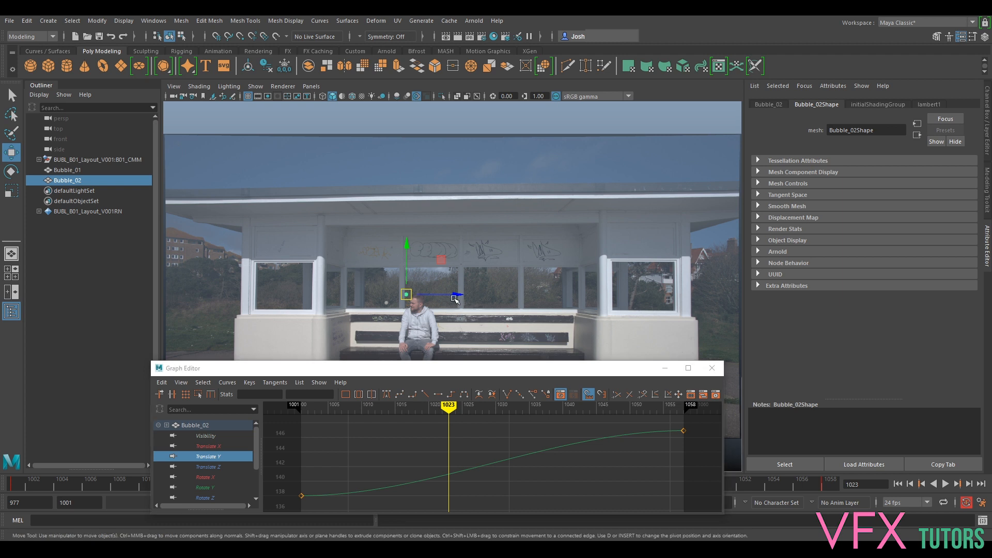
Frame the bubbles closely beside the man and play the animation to review Bubble_02's vertical motion, stopping at frame 1027
key("backslash")
right_click_drag(583, 303, 118, 186)
right_click_drag(277, 202, 274, 202)
mouse_move(274, 202)
middle_mouse_down()
mouse_move(209, 165)
mouse_move(276, 205)
middle_mouse_up()
left_click_drag(201, 360, 228, 528)
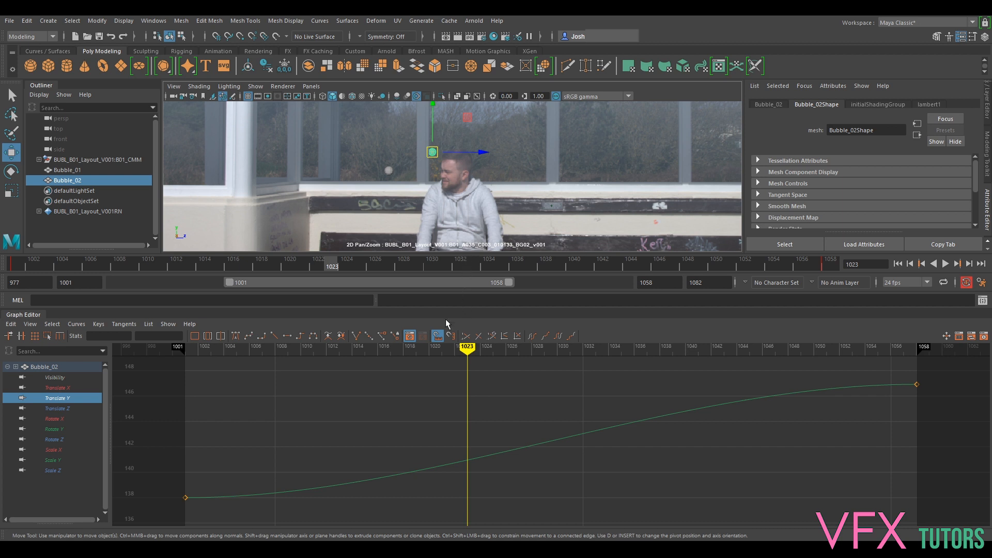
left_click_drag(14, 317, 310, 348)
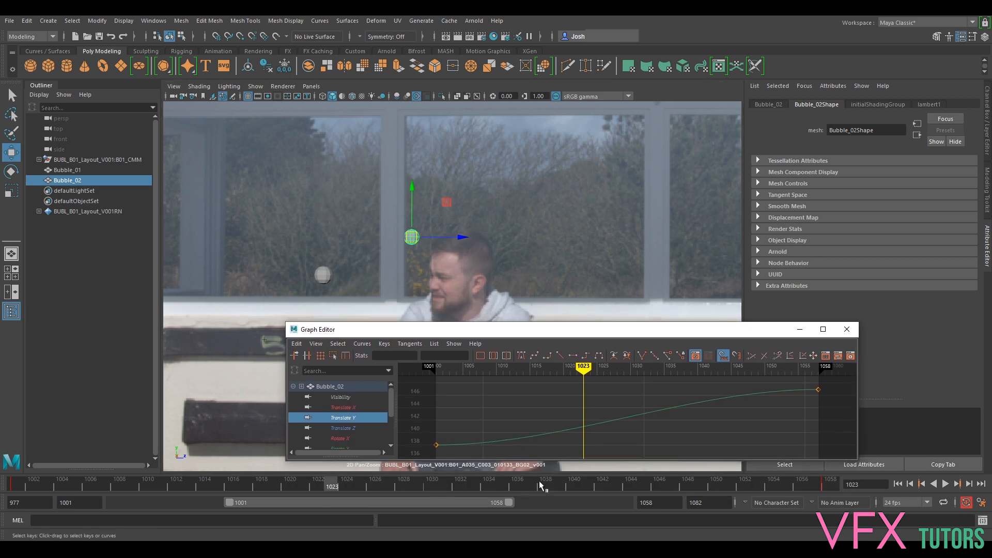
key("alt+v")
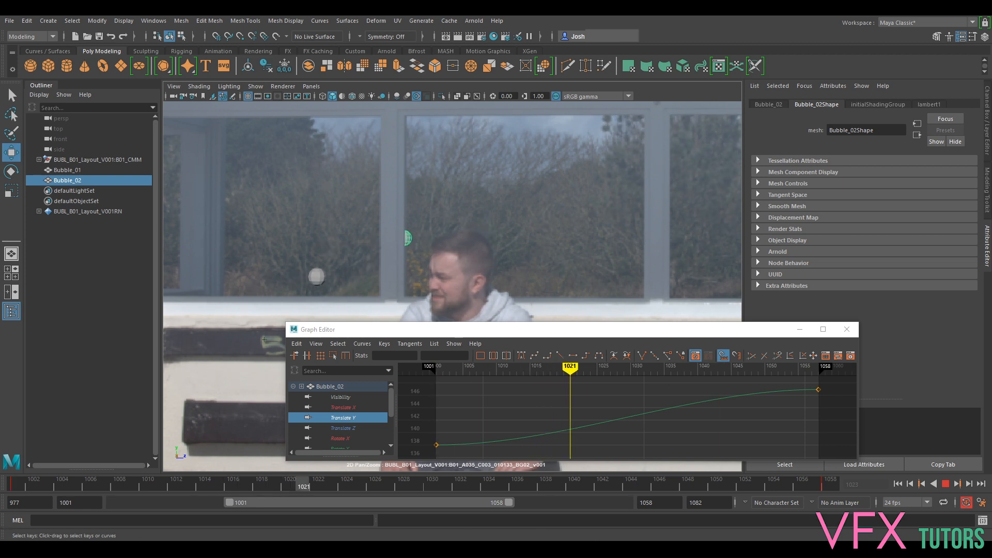
key("alt+v")
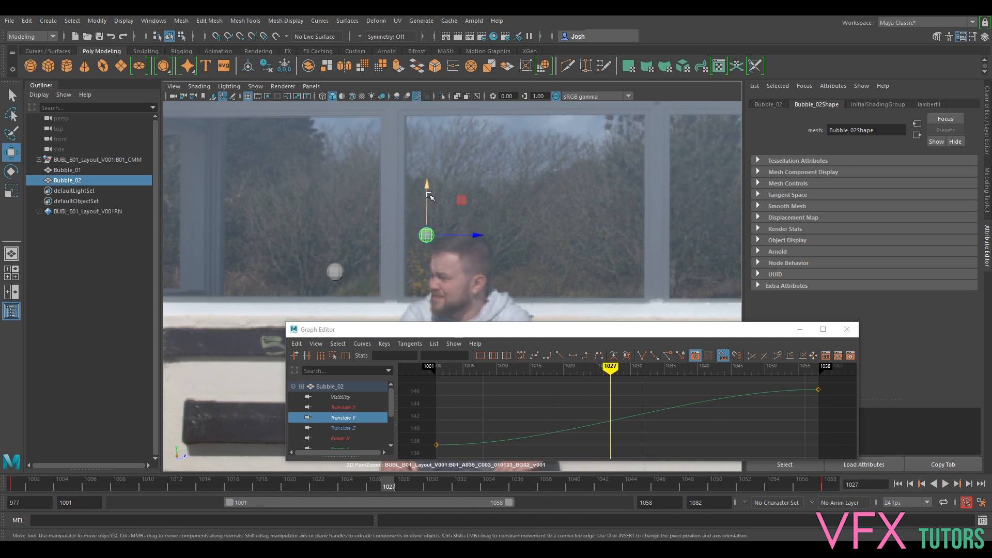
Lower Bubble_02 slightly at frame 1027 with its Translate Y key, and play the shot to check the new drift
left_click_drag(428, 203, 430, 206)
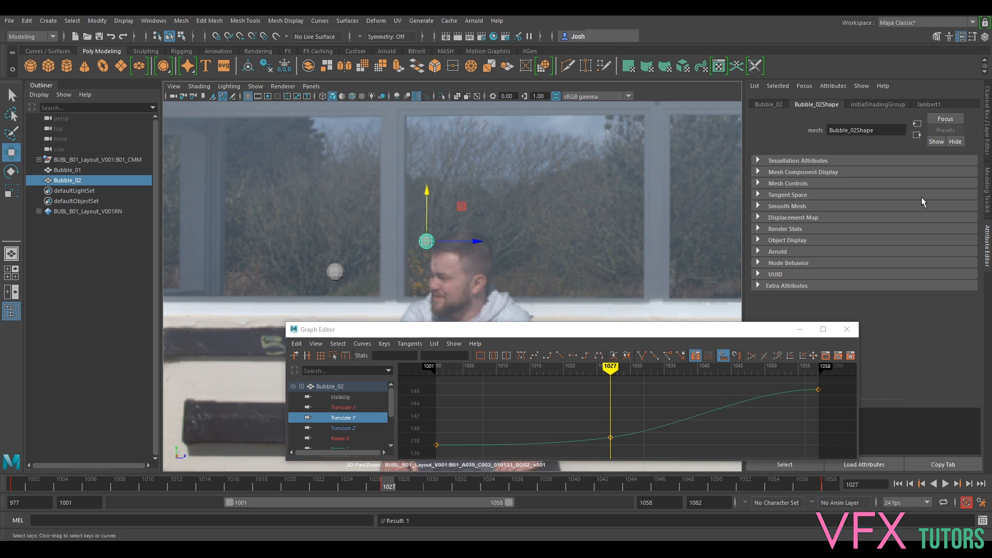
key("ctrl+a")
key("alt+v")
left_click_drag(213, 464, 827, 510)
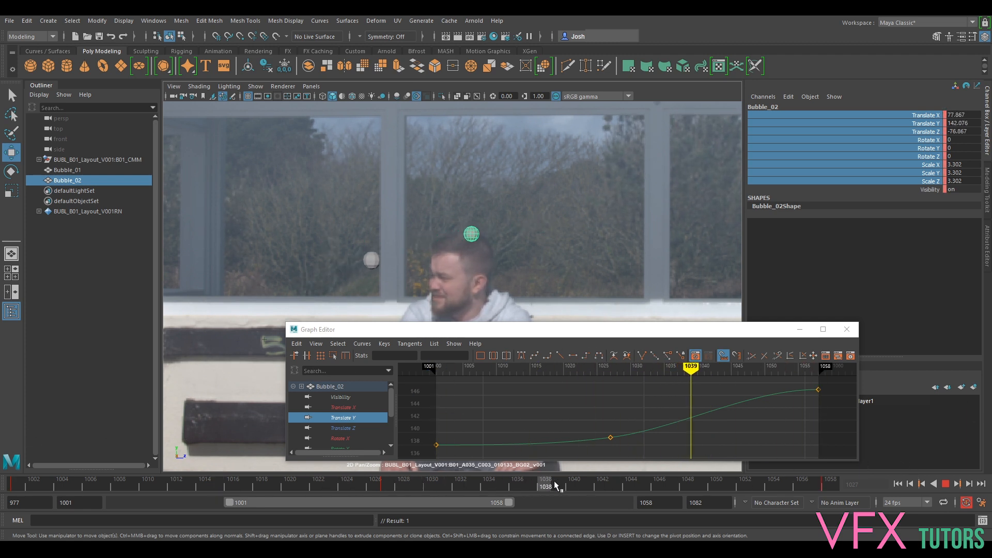
key("Escape")
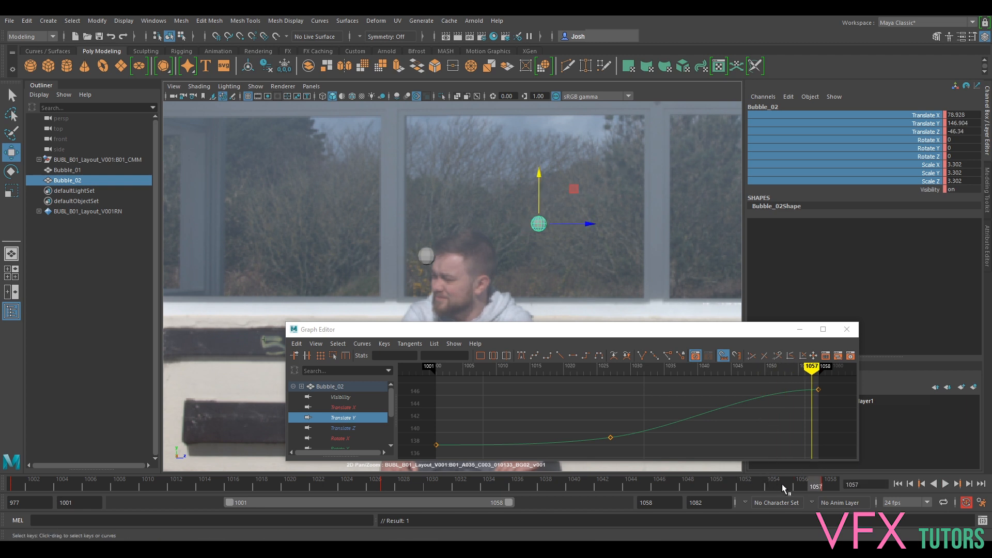
left_click_drag(815, 484, 11, 478)
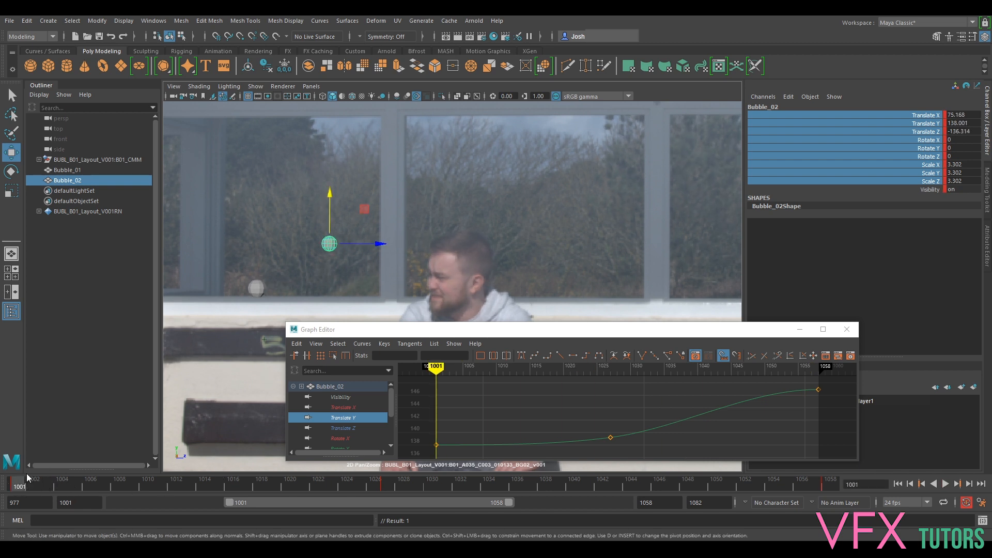
Try rotating Bubble_02 to about -21, 65, -121 degrees at frame 1058 with keyed rotation, and review the spin
left_click_drag(30, 486, 893, 473)
key("e")
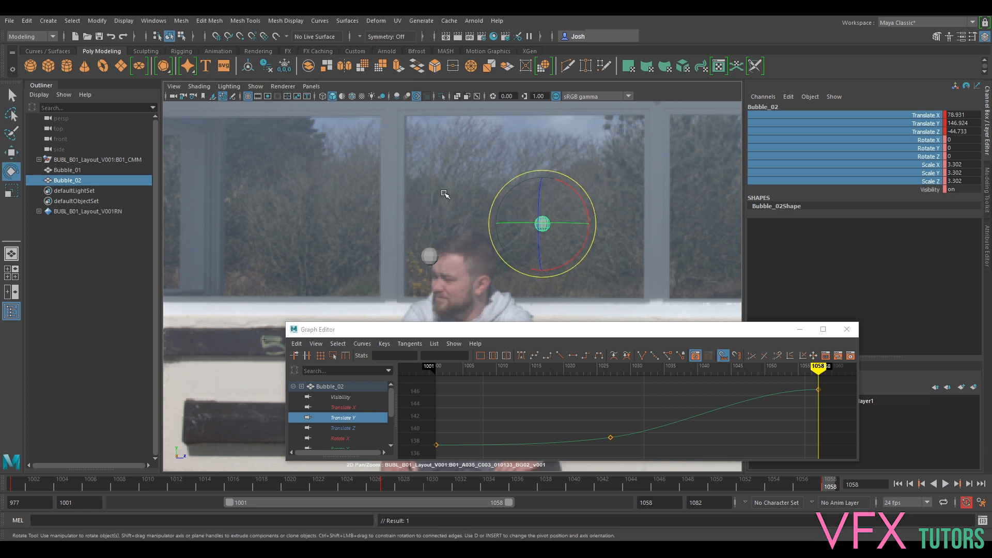
left_click_drag(512, 206, 542, 212)
key("shift+e")
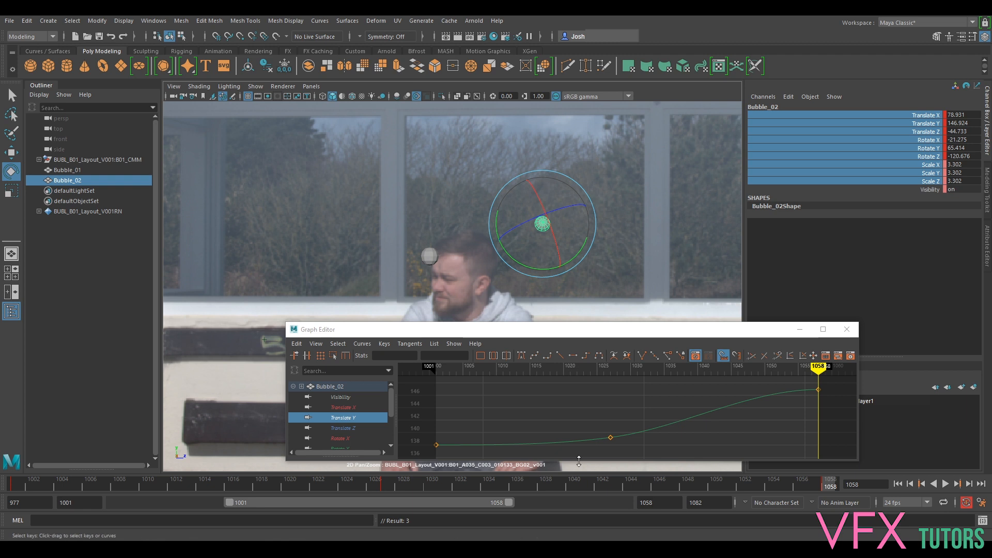
key("alt+v")
left_click_drag(684, 495, 432, 476)
left_click_drag(327, 462, 373, 471)
Undo Bubble_02's rotation at frame 1058
key("ctrl+z")
key("ctrl+z")
left_click_drag(673, 488, 755, 450)
key("ctrl+z")
key("ctrl+z")
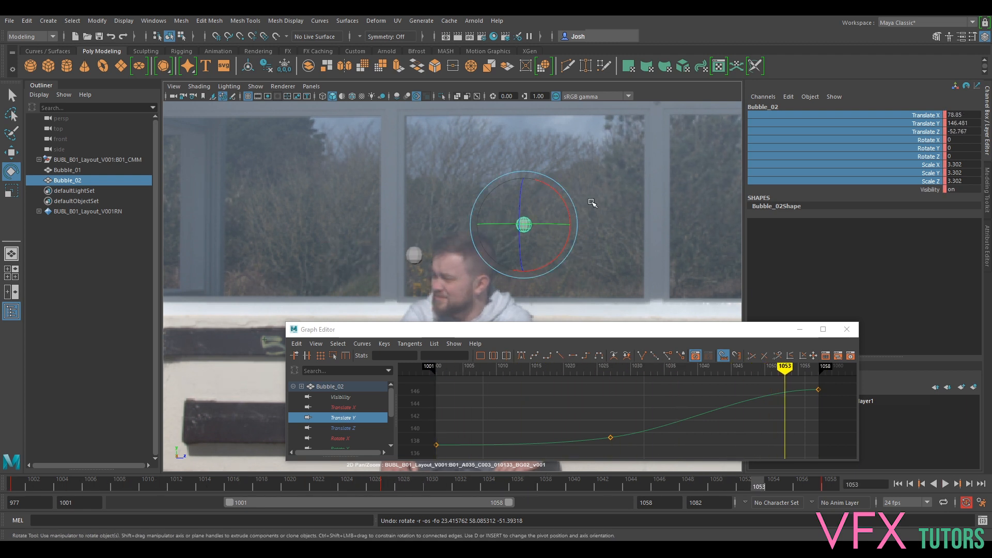
Rotate Bubble_02 to about 33, 58, -22 degrees at frame 1058 and about -12, -5, 18 degrees at frame 1001
key("period")
left_click_drag(579, 193, 554, 190)
left_click_drag(822, 484, 12, 483)
left_click_drag(308, 219, 302, 235)
left_click_drag(24, 483, 2, 448)
Unlock Bubble_01's transform channels and rotate it to about 17, 10, 21 degrees at frame 1001
left_click(84, 170)
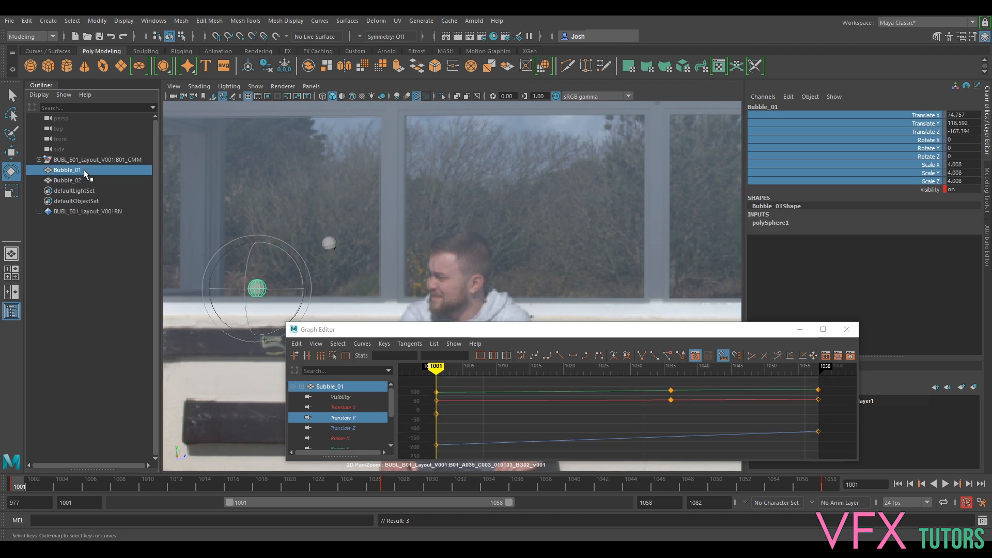
right_click(934, 123)
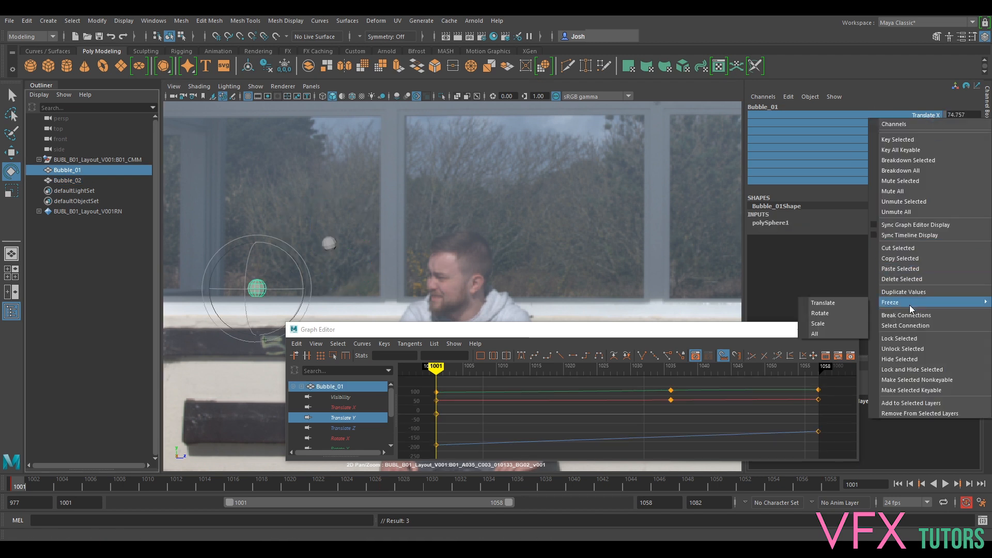
left_click(918, 351)
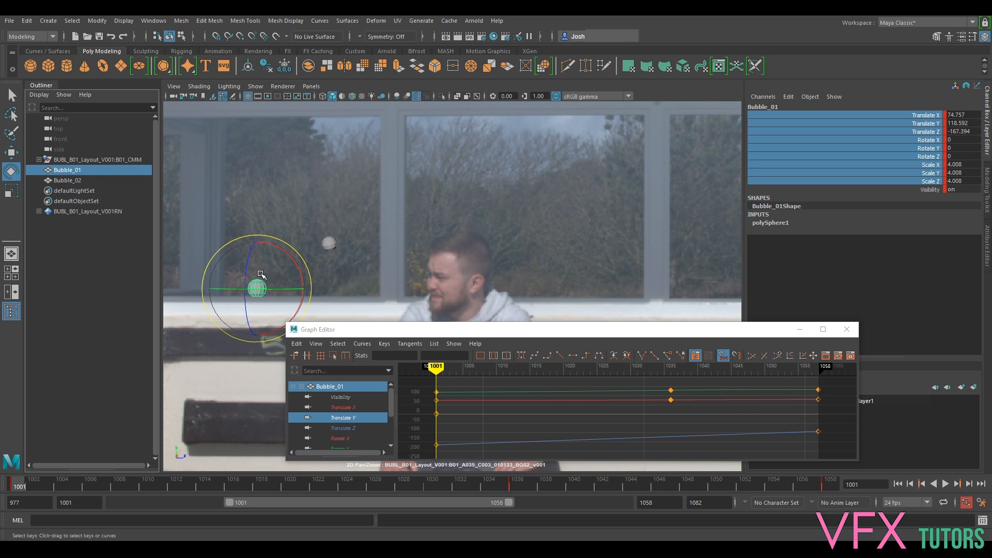
left_click_drag(266, 266, 272, 280)
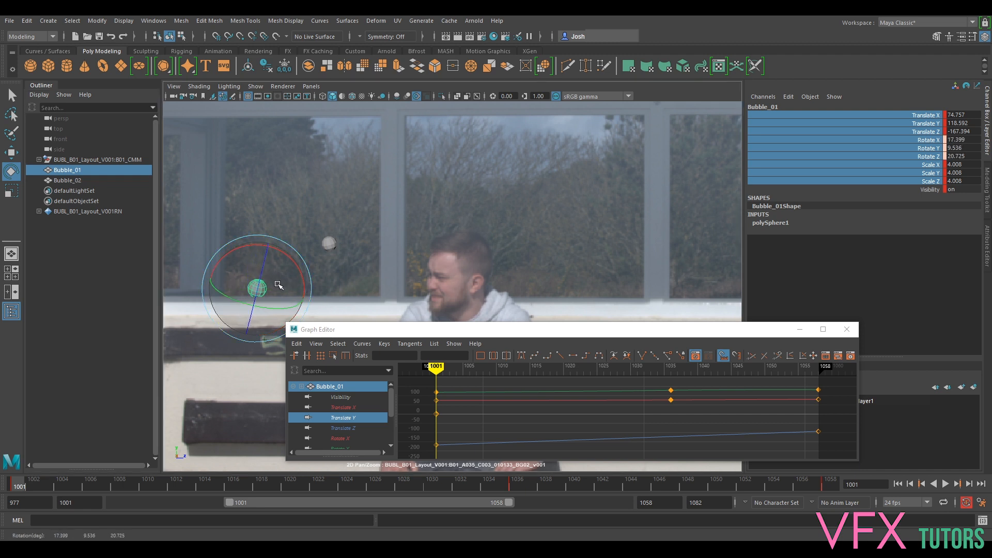
Rotate Bubble_01 to about 53, 18, 72 degrees at frame 1058, key the rotation, and lock its transform channels
left_click_drag(50, 485, 830, 484)
left_click_drag(405, 234, 443, 250)
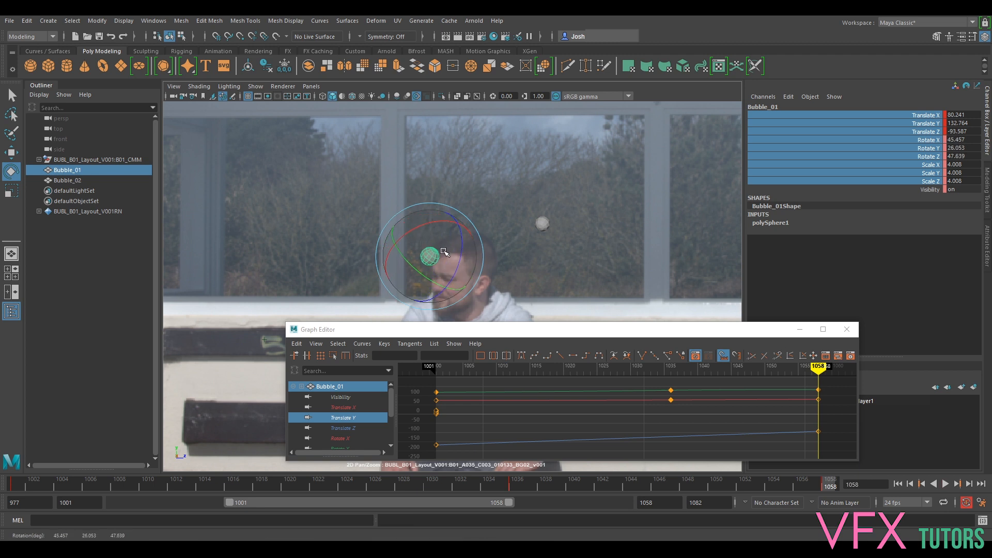
key("shift+e")
left_click_drag(824, 484, 895, 487)
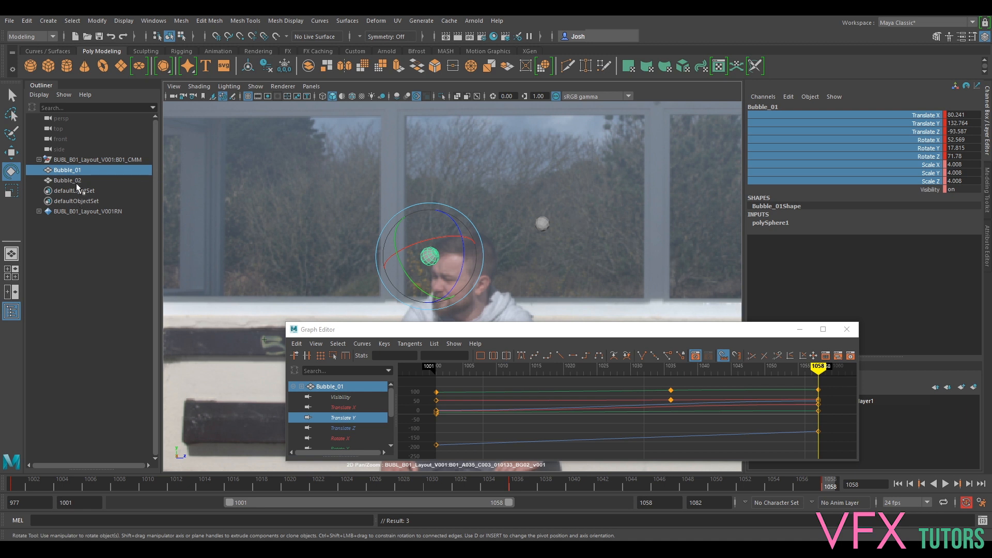
right_click(935, 139)
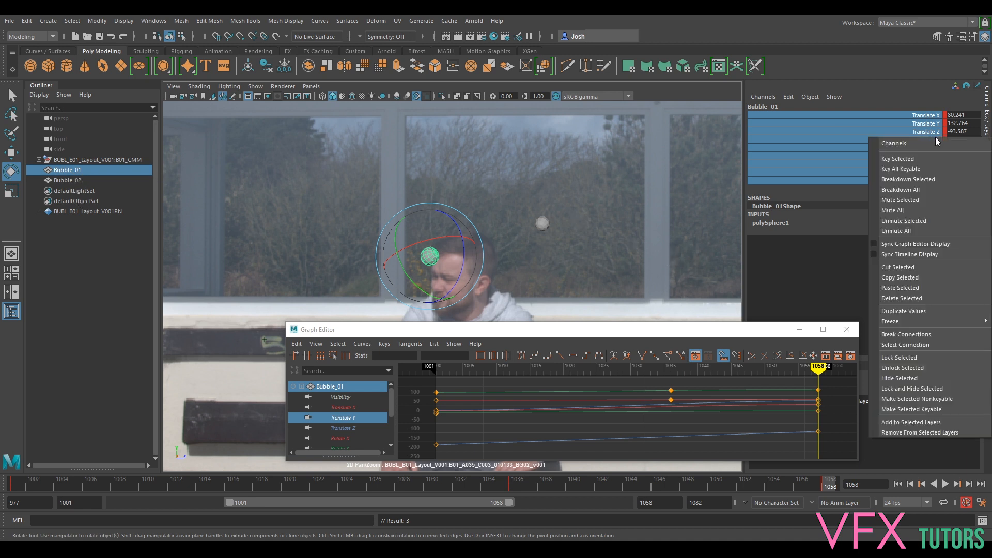
left_click(908, 358)
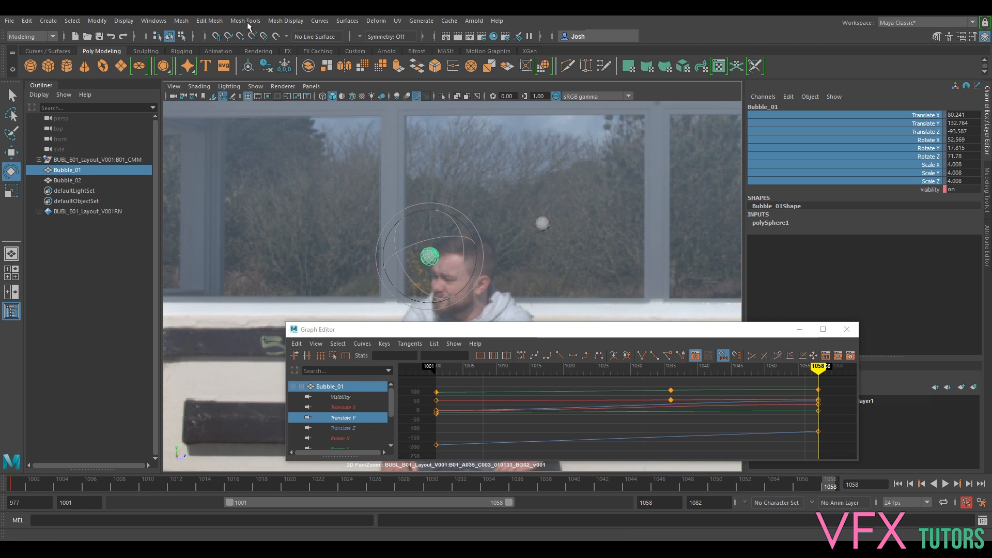
Duplicate Bubble_02 at frame 1001 and lock the original's transform channels
left_click(65, 180)
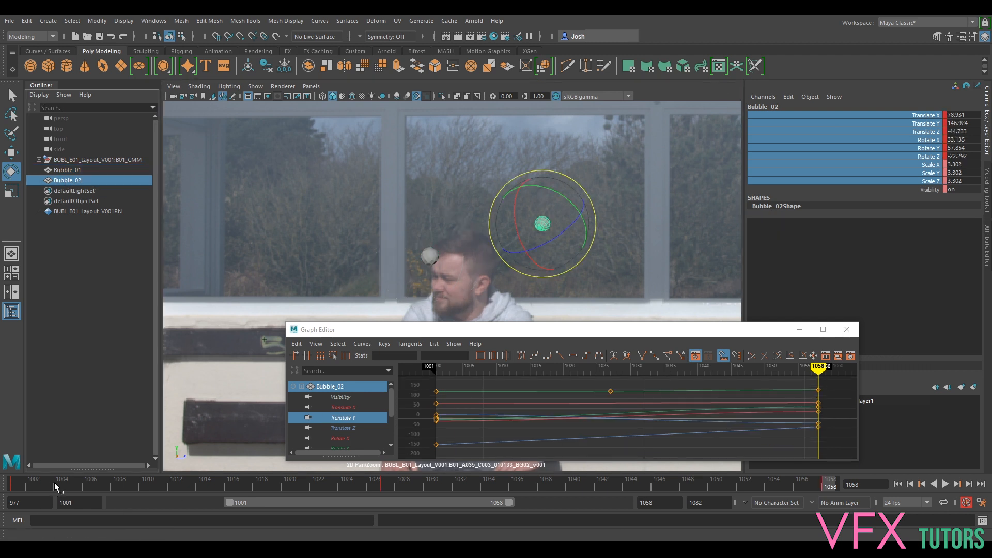
left_click_drag(54, 482, 5, 482)
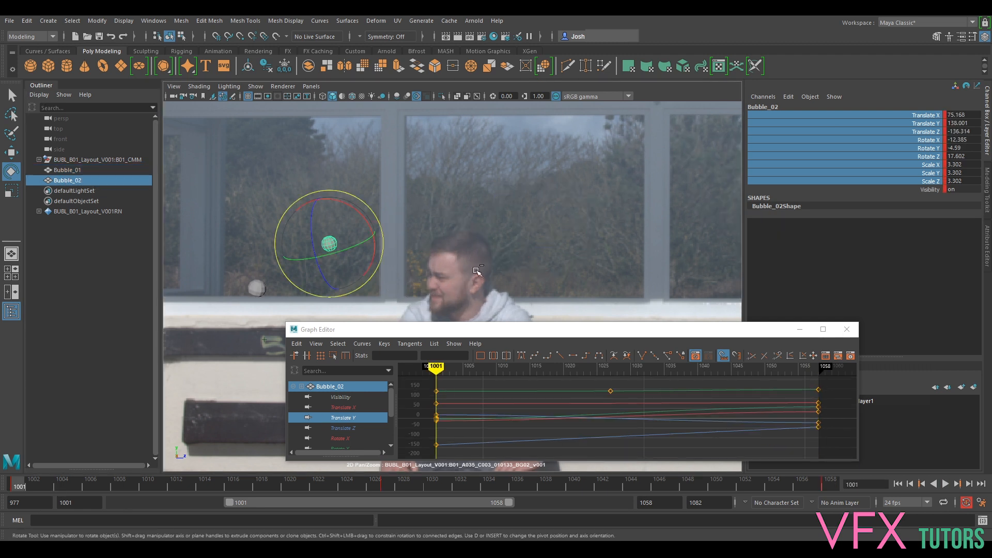
key("ctrl+d")
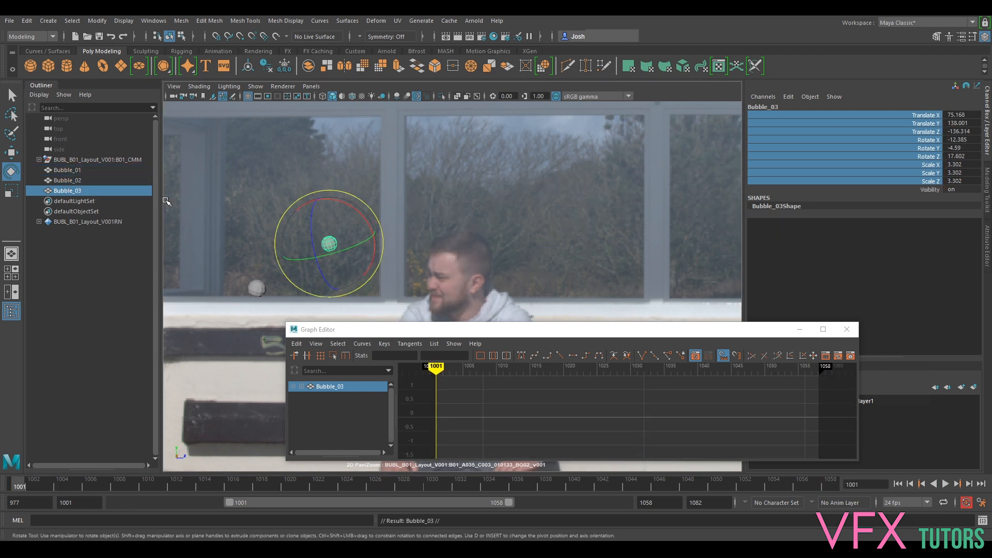
left_click(67, 181)
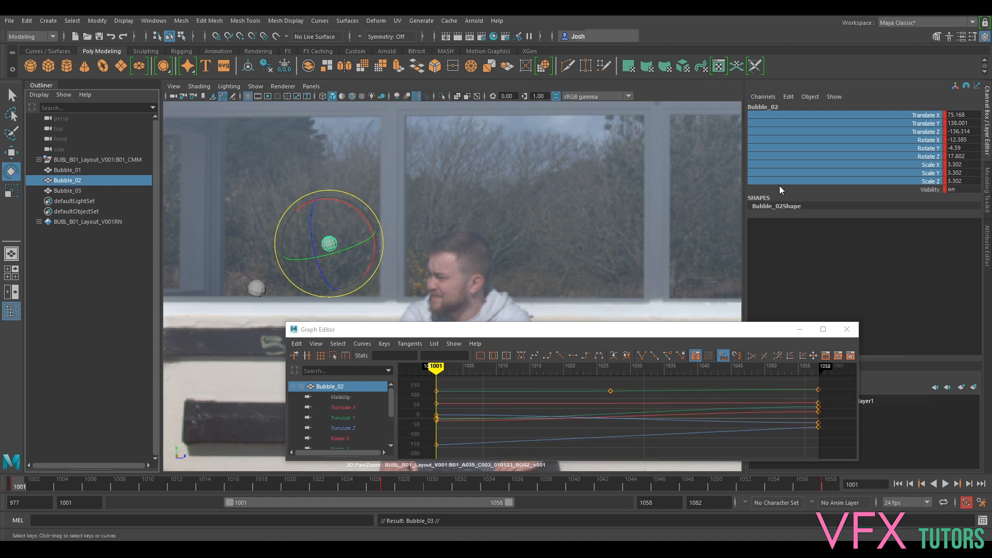
right_click(919, 152)
left_click(907, 383)
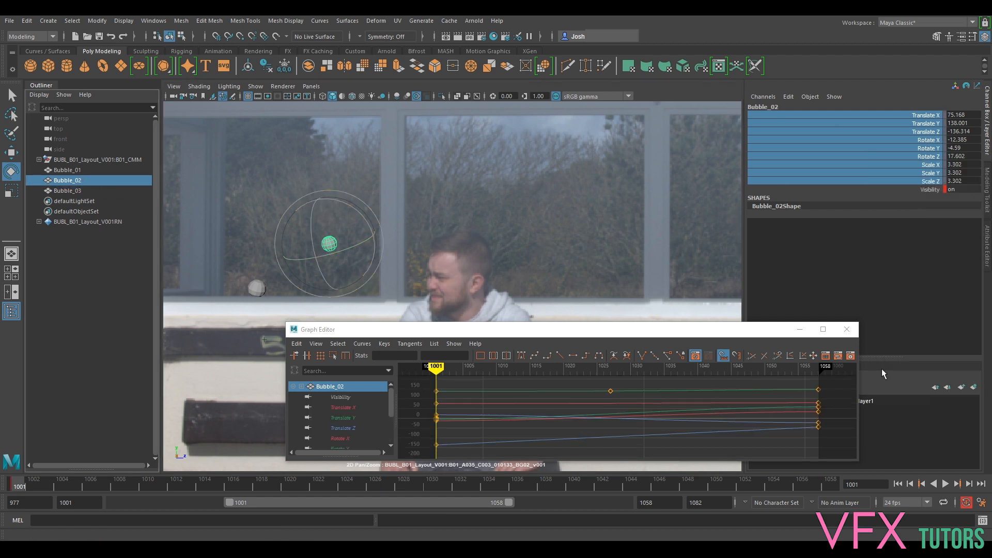
Move Bubble_03 onto the man's head at frame 1001, scale it uniformly to about 4.63, and key all its channels
key("w")
left_click_drag(337, 246, 458, 253)
left_click(101, 191)
key("r")
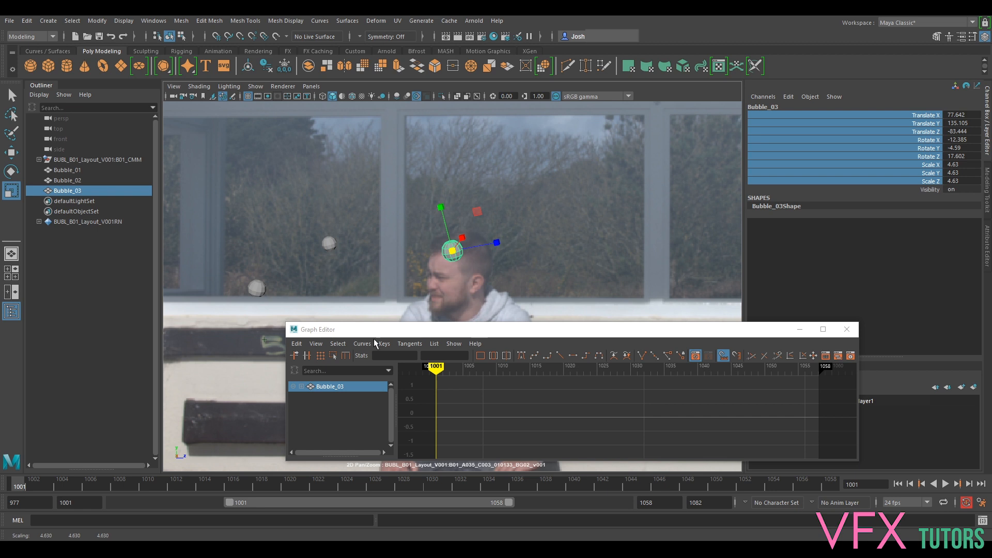
key("s")
Move Bubble_03 past the man to the window post at frame 1058, key its translation, and scrub through the motion
key("alt+v")
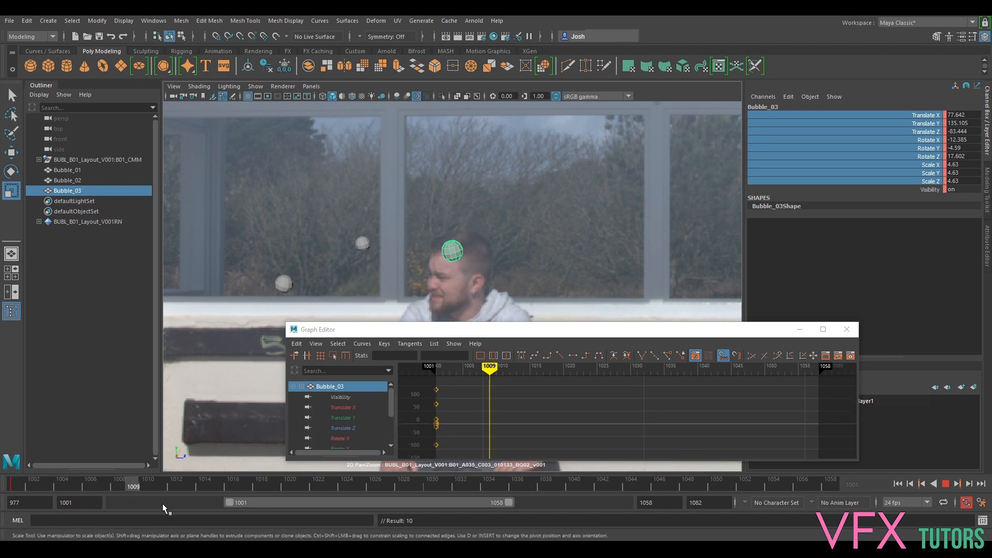
key("alt+v")
key("w")
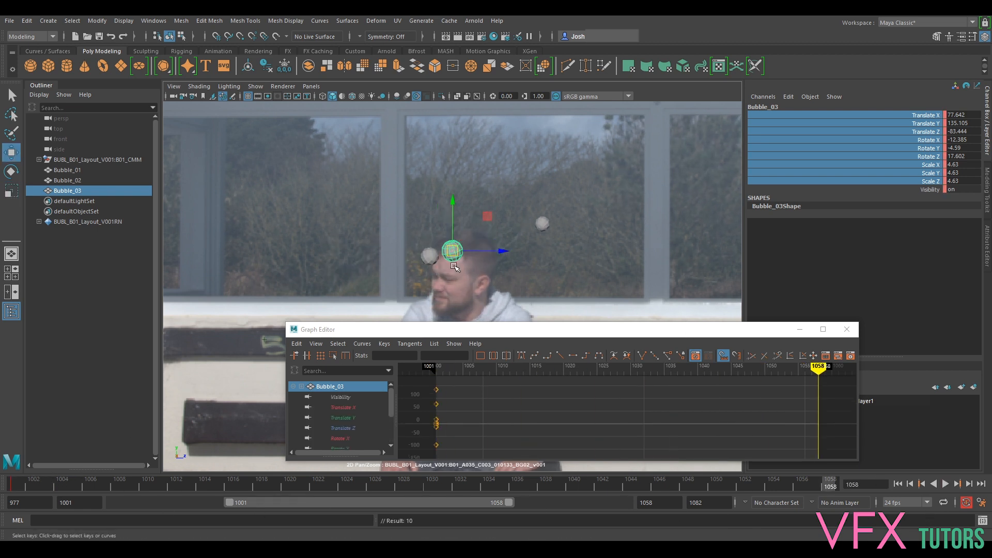
left_click_drag(458, 252, 643, 267)
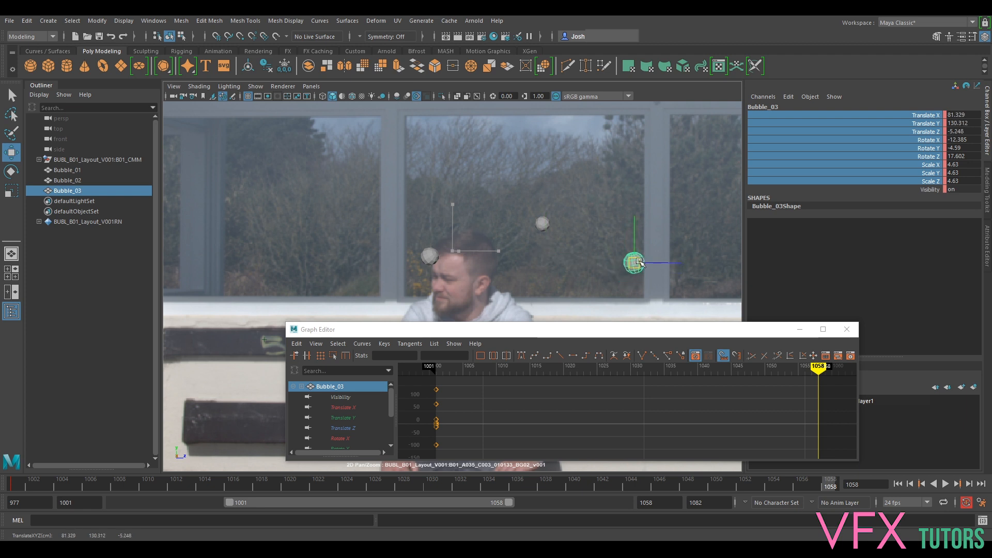
key("shift+w")
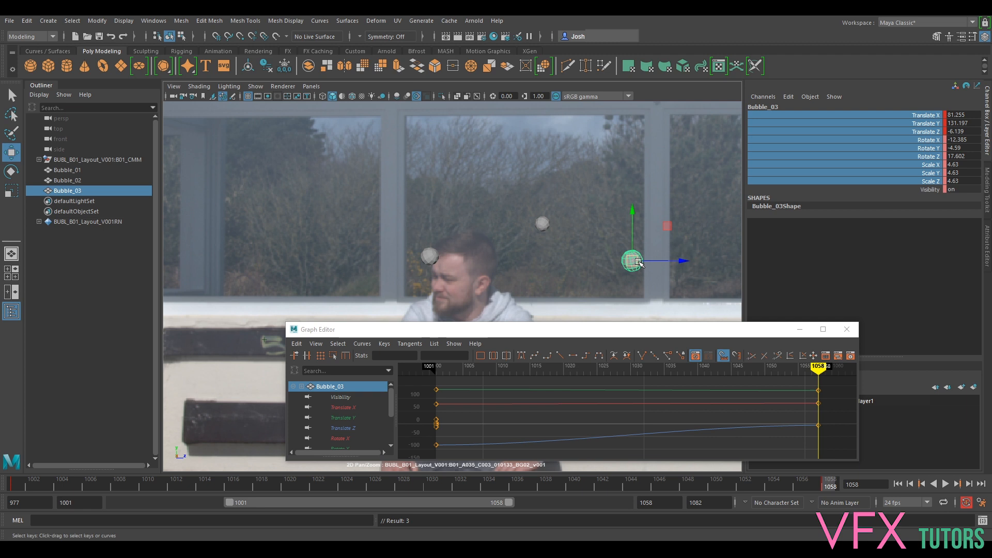
left_click_drag(794, 485, 290, 465)
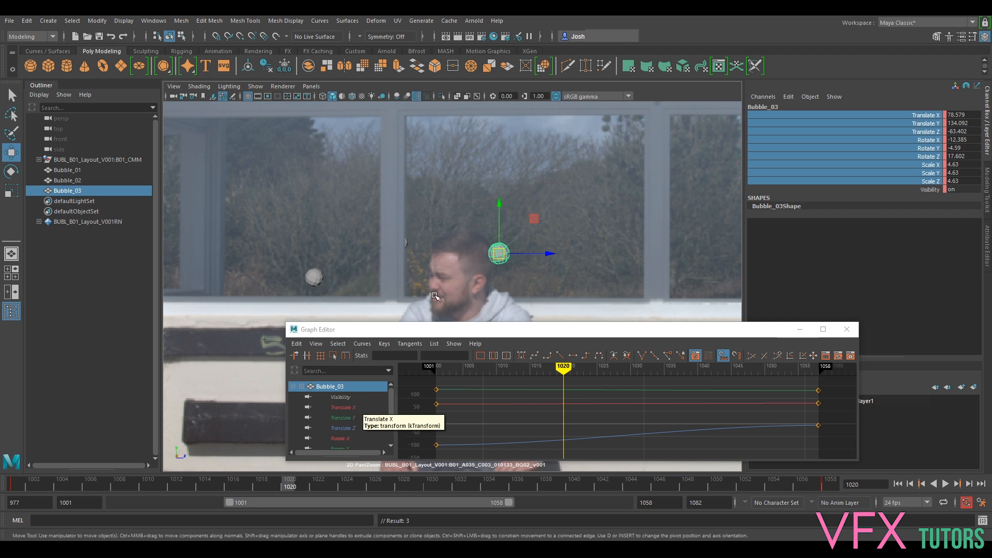
Give both keys of Bubble_03's Translate Z curve linear tangents
left_click(343, 427)
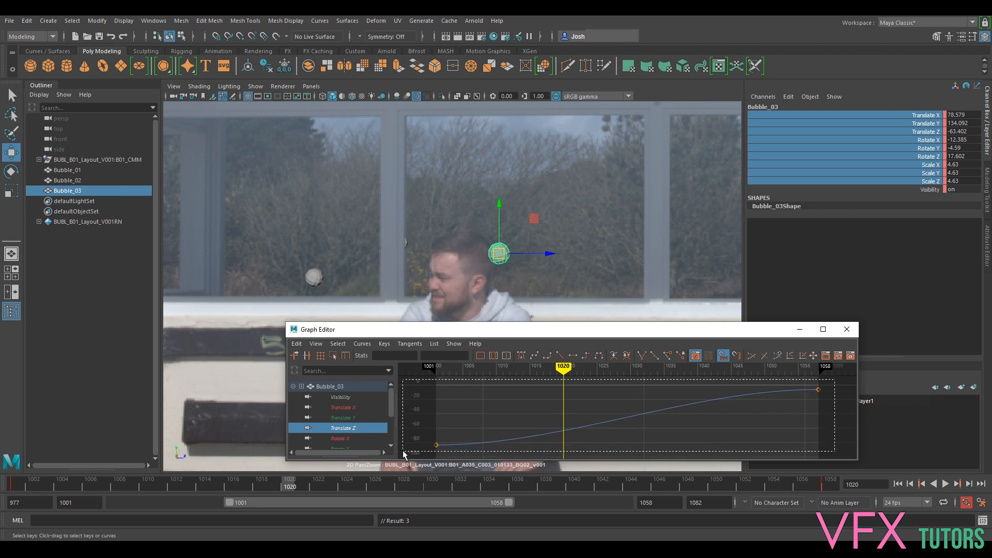
left_click_drag(405, 455, 405, 455)
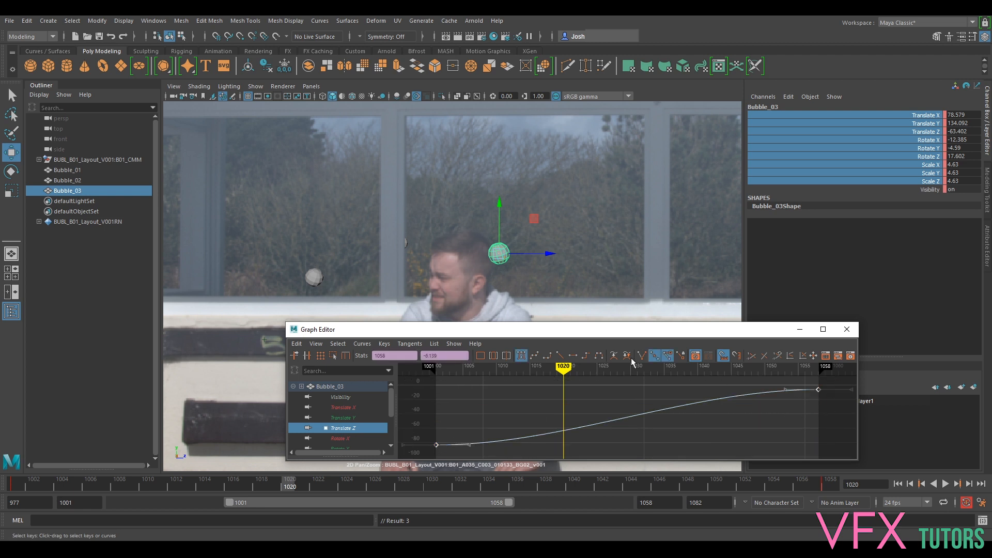
left_click(559, 357)
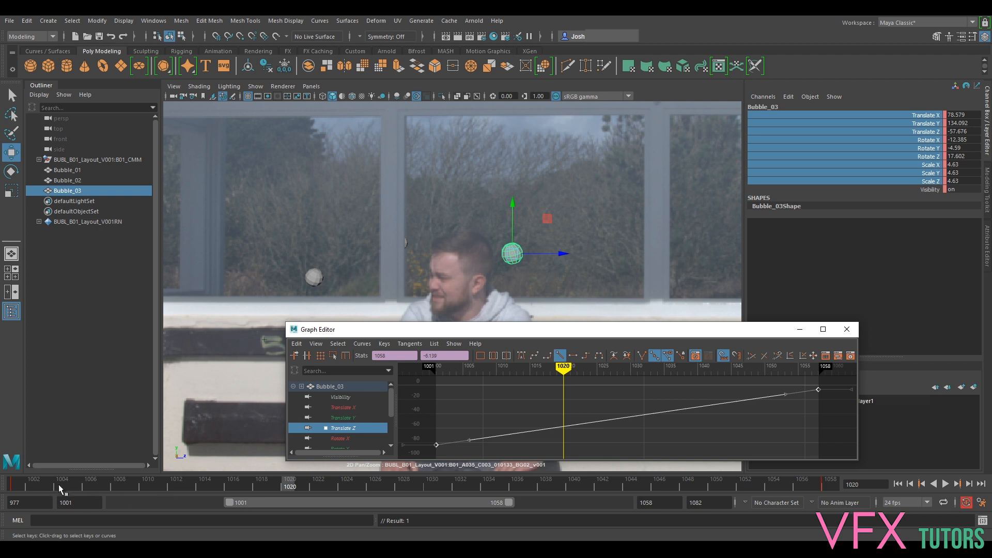
Rotate Bubble_03 to about -31, -3, -36 degrees at frame 1001 and to a different orientation at frame 1058
left_click_drag(58, 485, 13, 485)
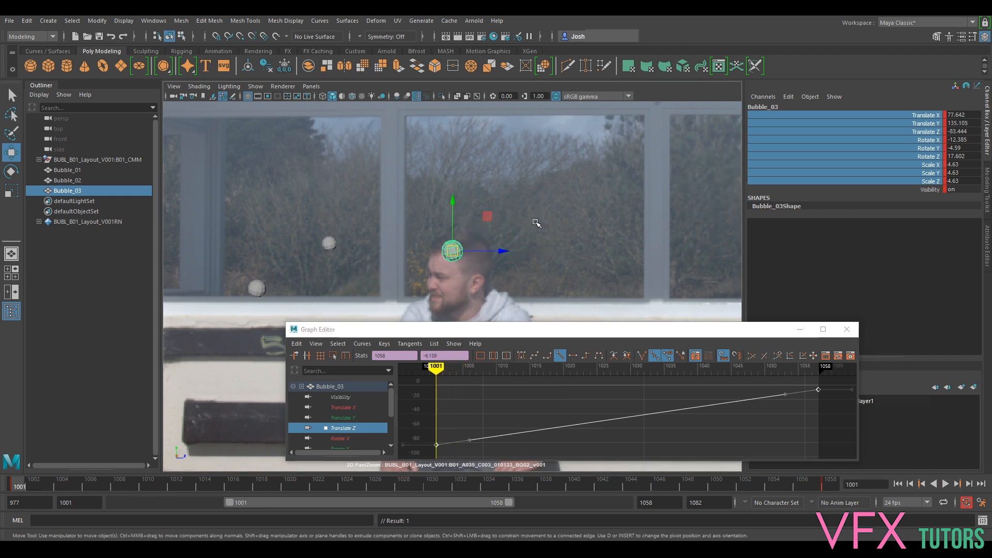
key("e")
mouse_move(468, 242)
left_mouse_down()
mouse_move(475, 227)
mouse_move(465, 218)
mouse_move(459, 237)
left_mouse_up()
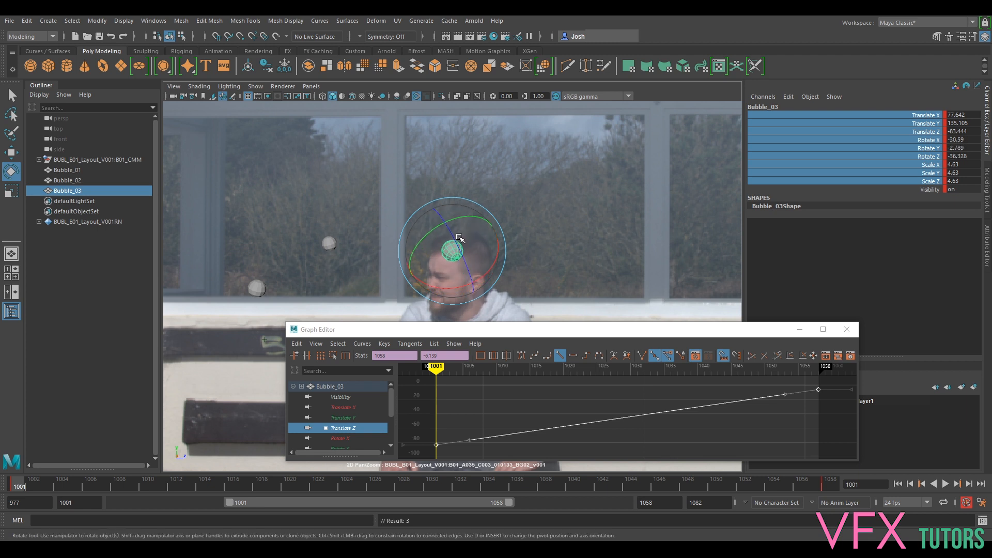
left_click_drag(17, 486, 840, 485)
left_click_drag(677, 263, 652, 291)
left_click_drag(790, 481, 19, 482)
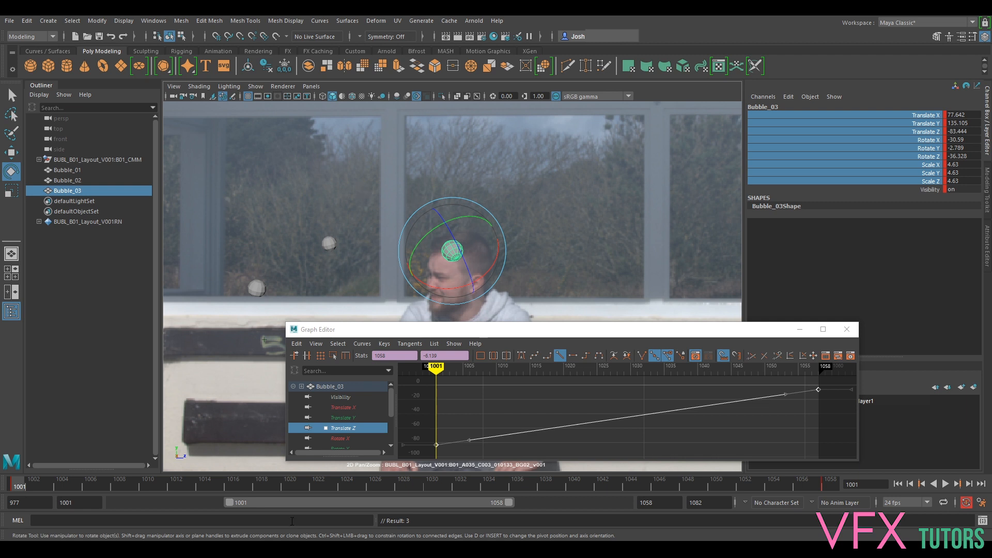
Play the shot, fine-tune Bubble_03's height at frames 1001 and 1058, and review the motion again
key("alt+v")
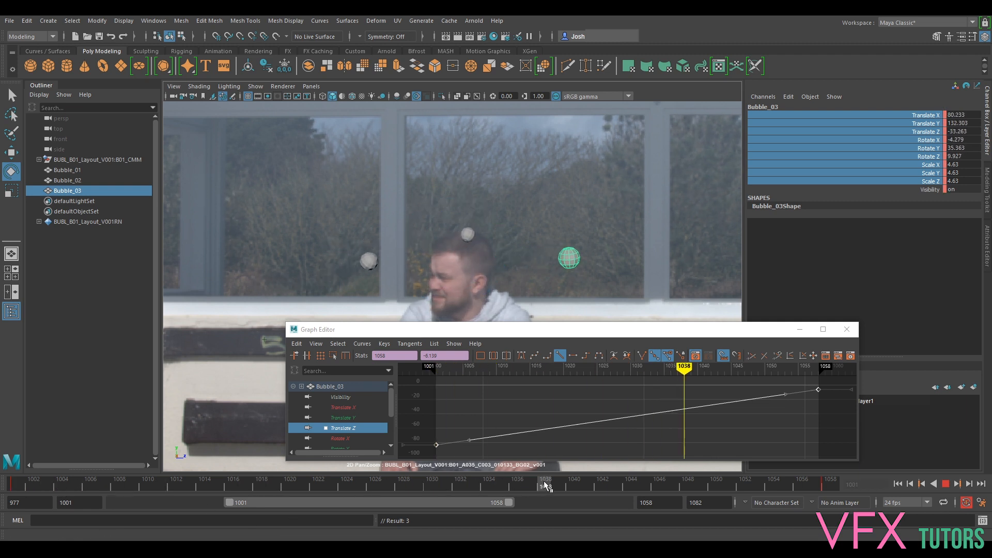
key("alt+v")
key("alt+shift+v")
key("w")
left_click_drag(454, 244, 455, 243)
left_click_drag(36, 485, 822, 485)
left_click_drag(635, 250, 634, 231)
left_click_drag(820, 483, 15, 485)
key("alt+v")
key("Escape")
Show the full shot frame, clear the curve editor out of the way, deselect the bubbles, and play back all three
key("backslash")
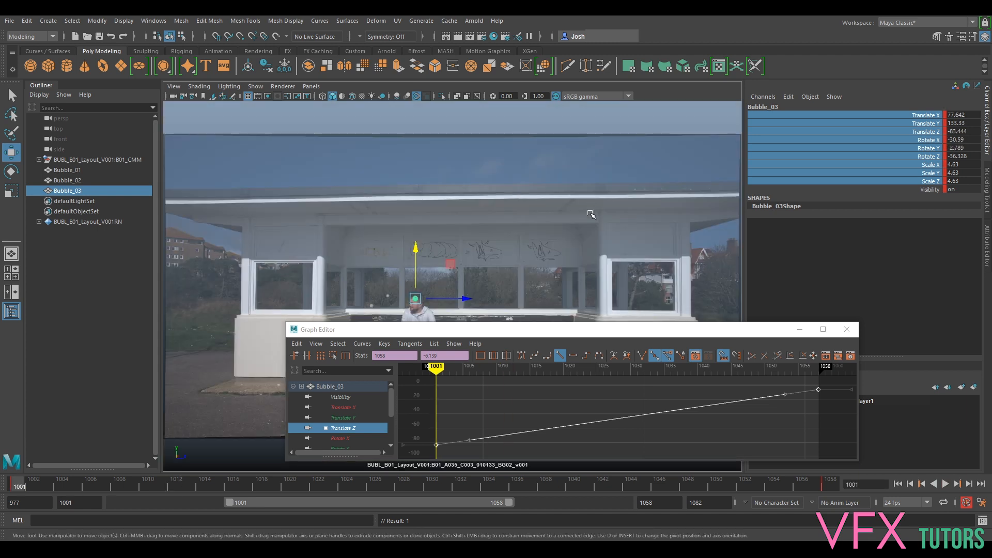
left_click(543, 280)
left_click_drag(67, 170, 76, 191)
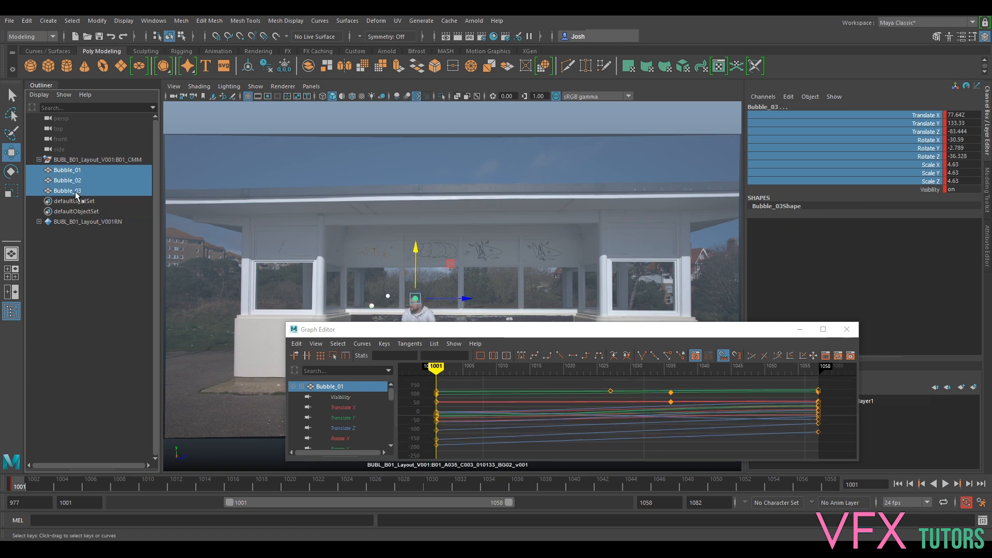
left_click(551, 123)
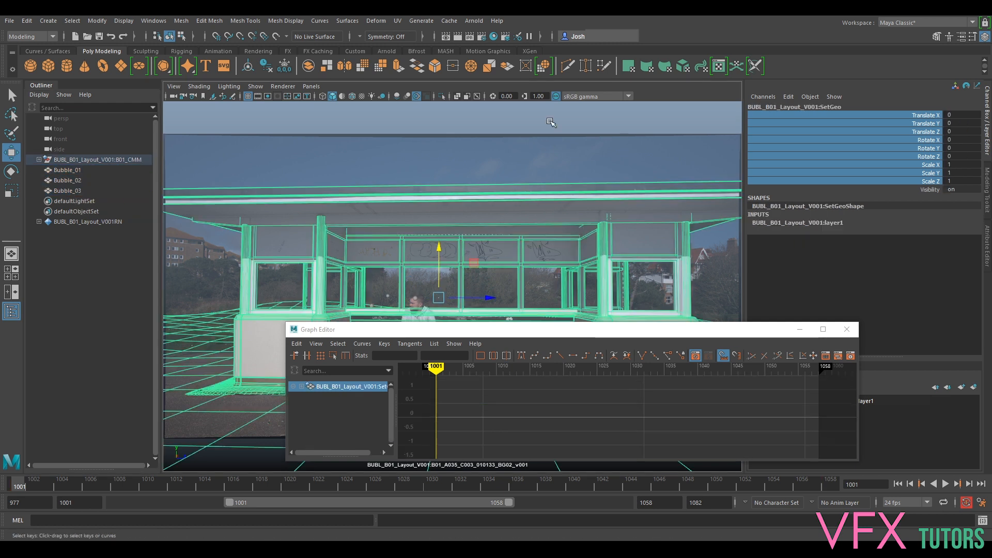
left_click(222, 131)
left_click_drag(771, 333, 991, 375)
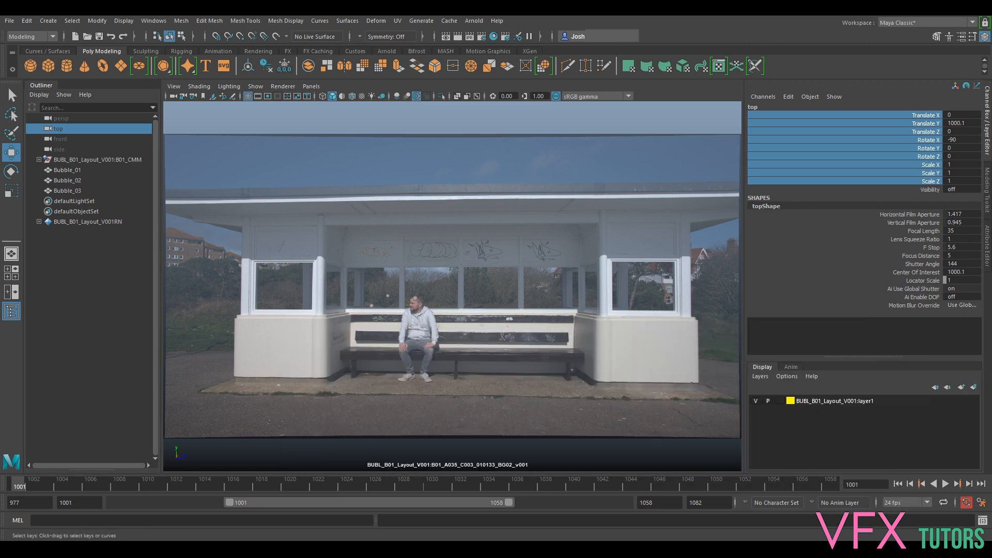
left_click(946, 484)
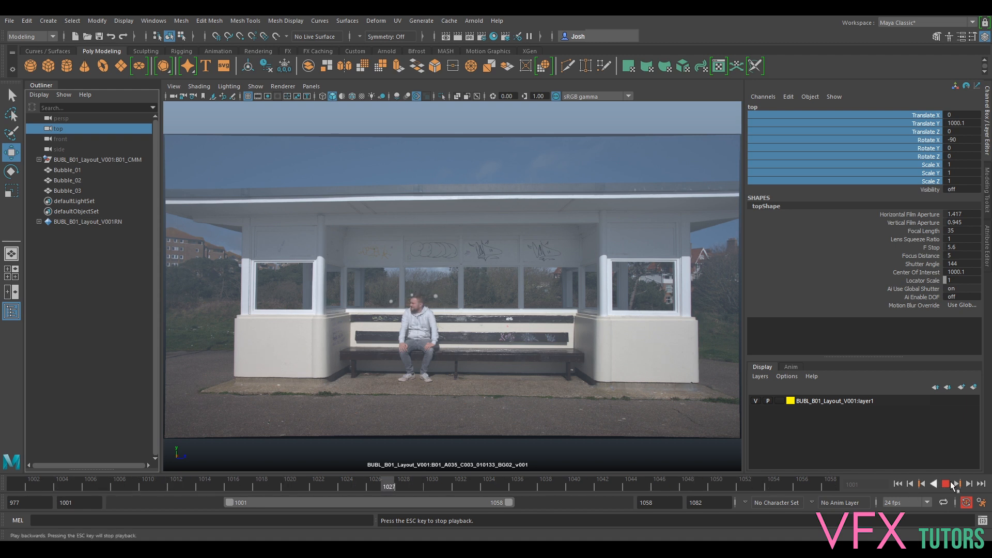
key("Escape")
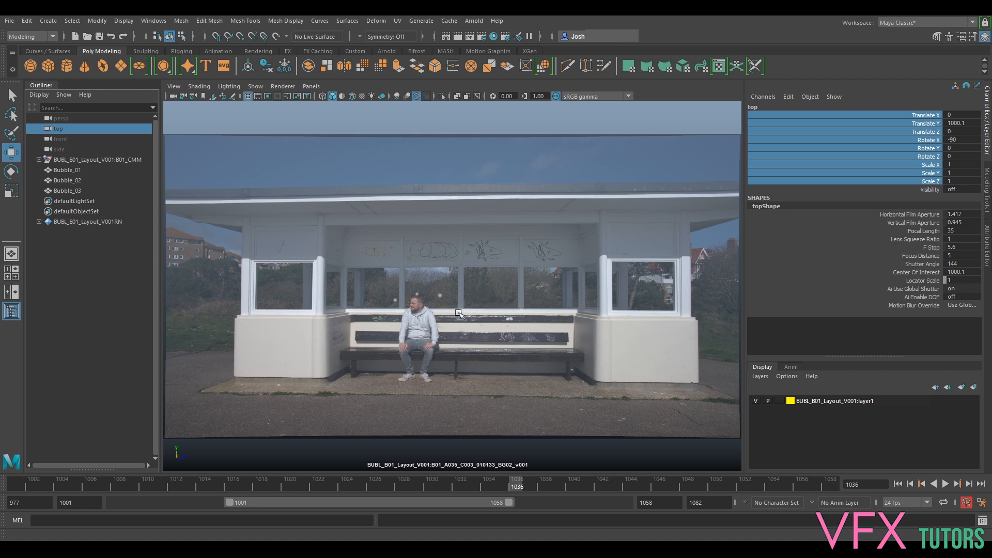
Frame the seated man closely and compare the looping bubble motion with the Shutterstock clip of floating soap bubbles
key("backslash")
right_click_drag(668, 352, 271, 282)
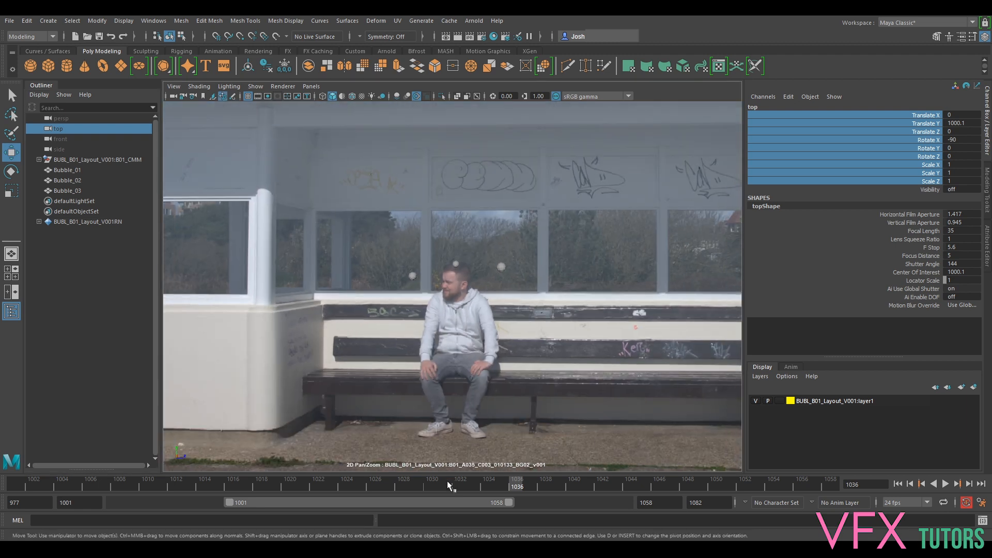
left_click(944, 484)
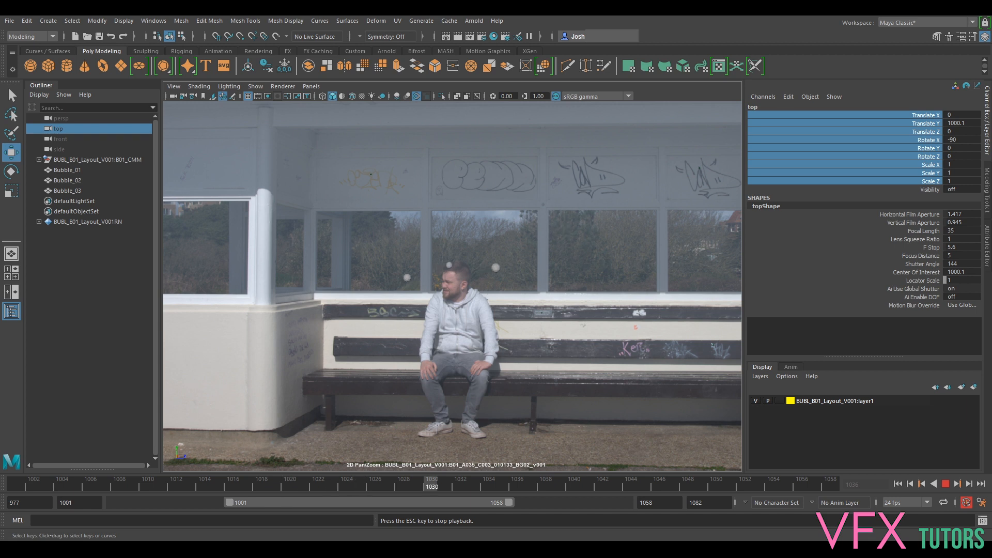
left_click_drag(991, 175, 595, 99)
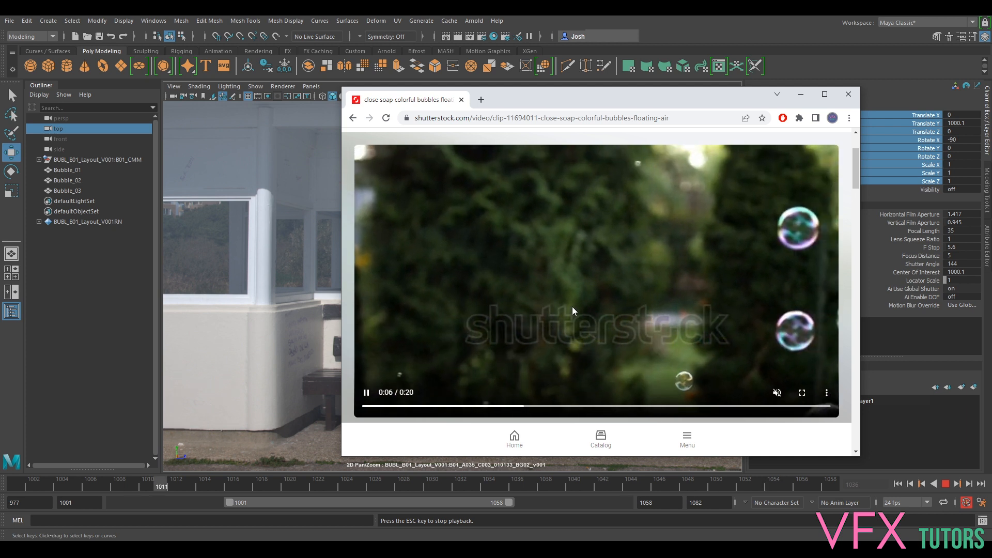
left_click_drag(552, 103, 991, 150)
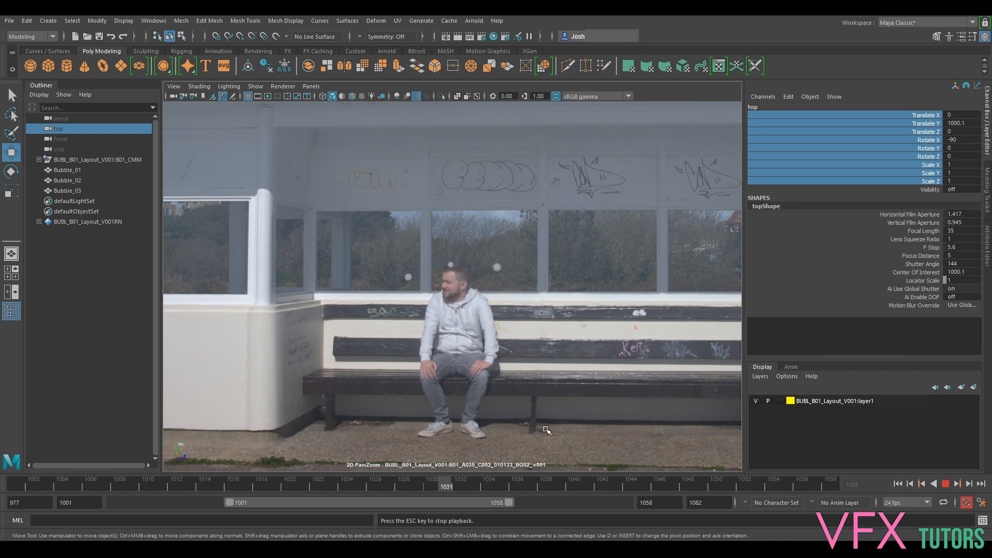
left_click(946, 484)
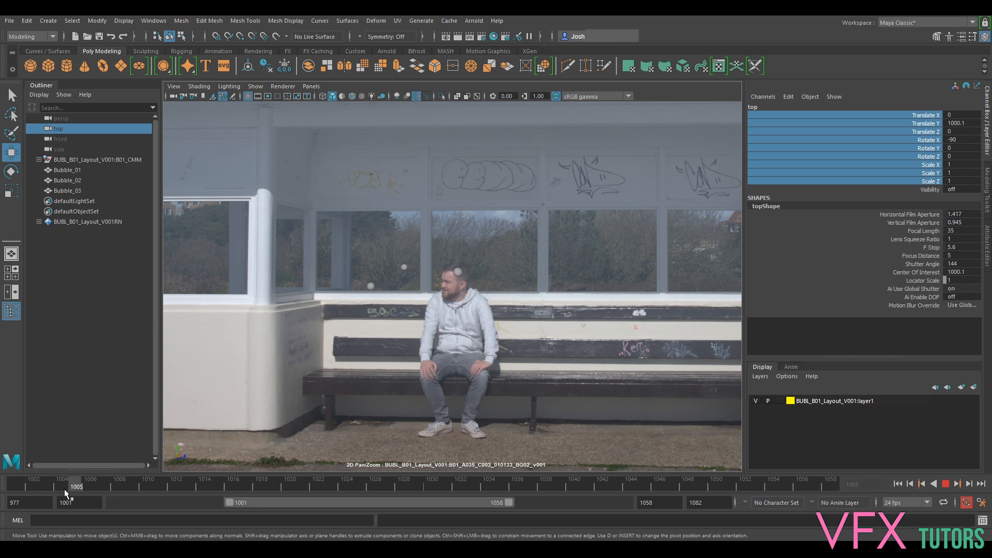
mouse_move(662, 484)
left_mouse_down()
mouse_move(830, 485)
mouse_move(472, 495)
left_mouse_up()
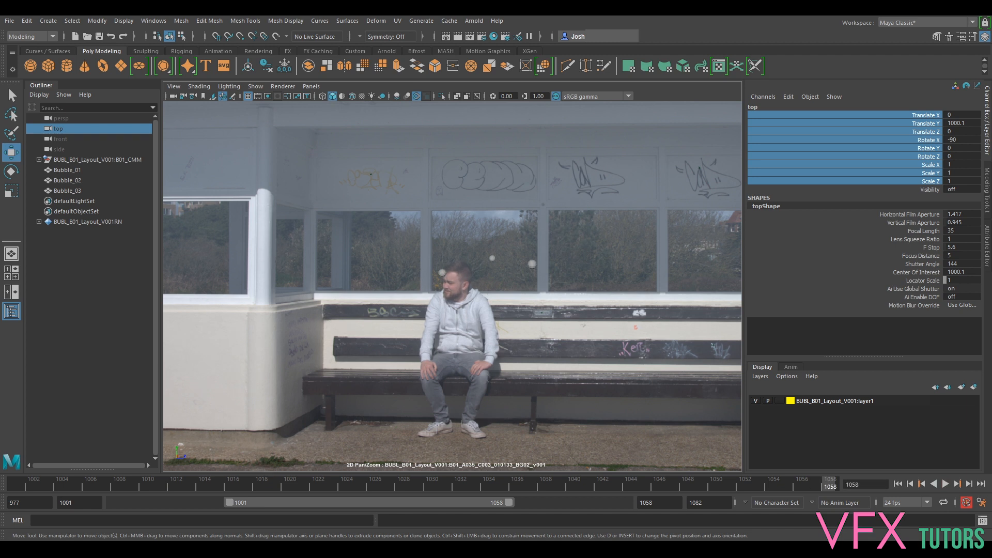
Select Bubble_03, review its motion in playback, and duplicate it at frame 1001
left_click(533, 265)
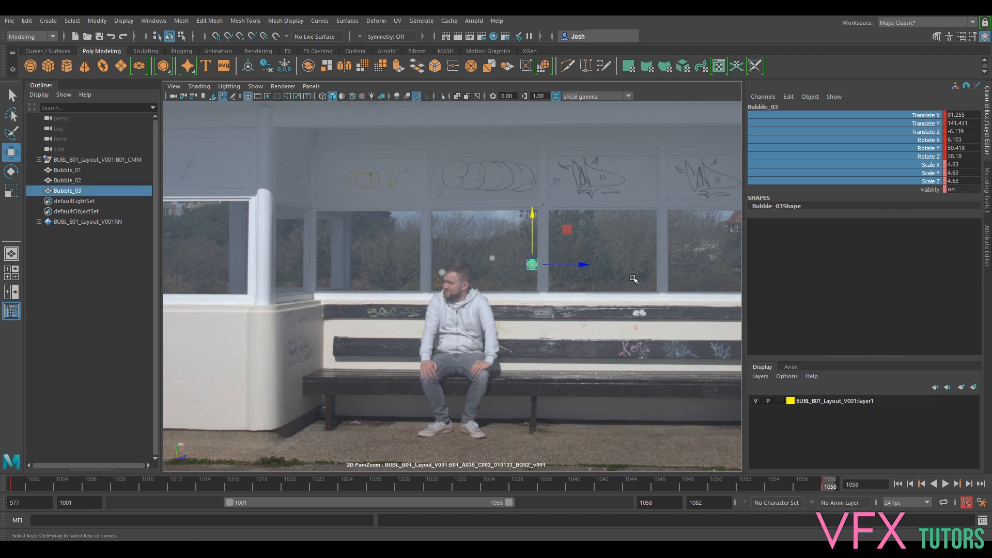
left_click(945, 484)
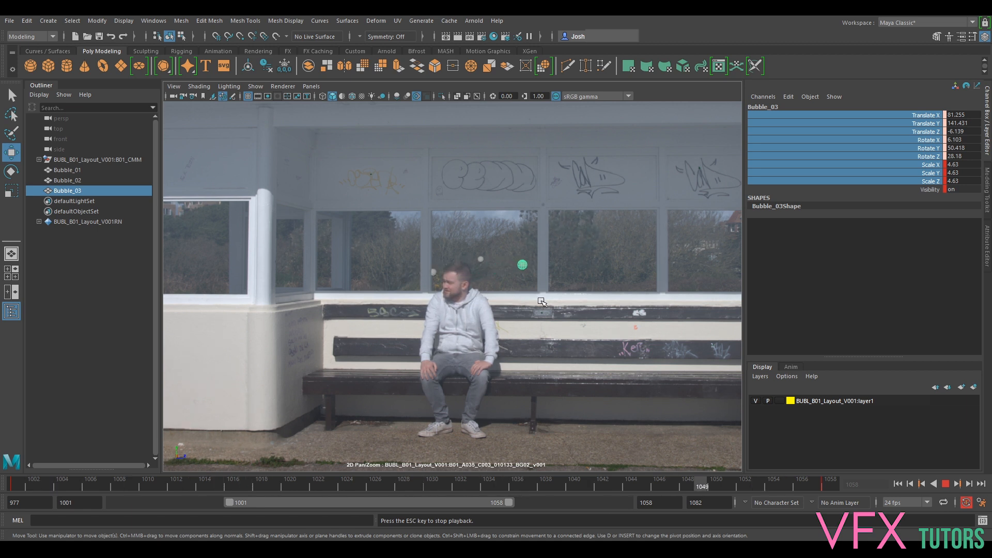
left_click(945, 485)
left_click_drag(568, 486, 15, 485)
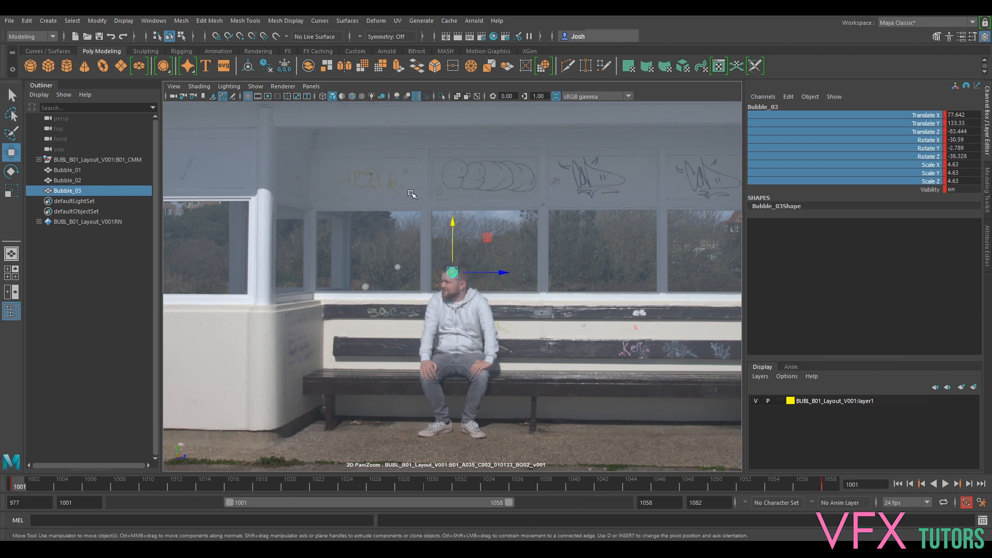
key("ctrl+d")
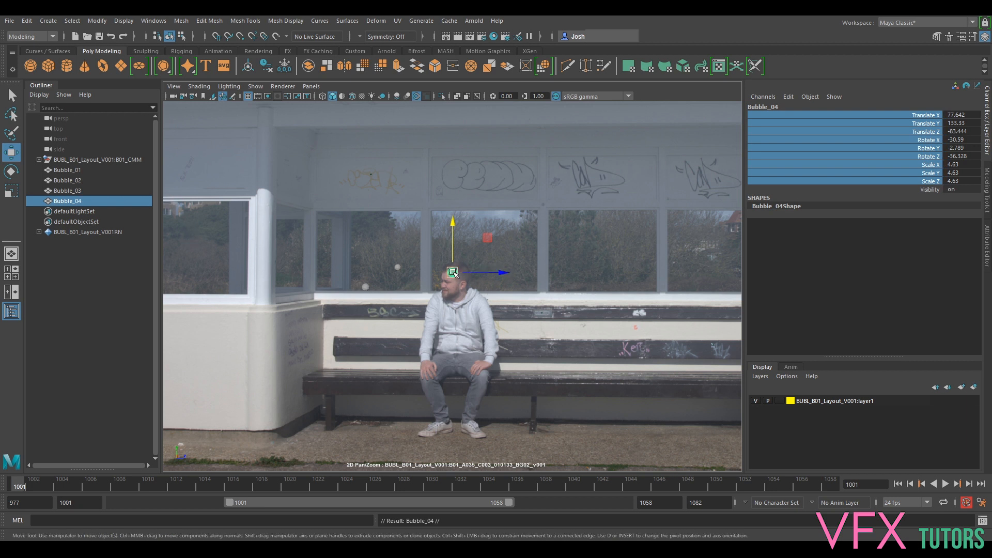
In the persp view, move the duplicated bubble away from the others along X to about 154.9
left_click(311, 87)
mouse_move(390, 97)
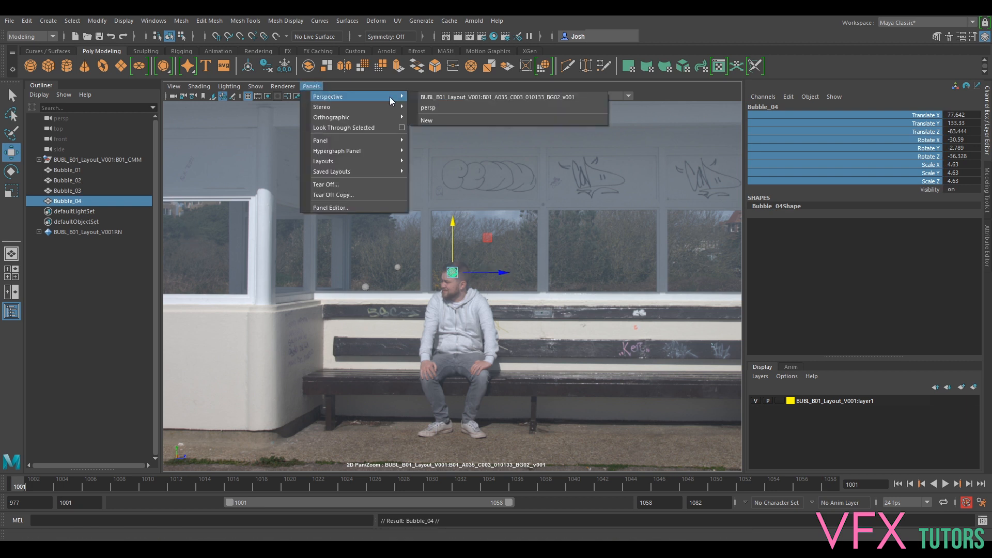
left_click(453, 107)
scroll(458, 209, "down", 5)
left_click_drag(396, 261, 469, 246, "alt")
right_click_drag(416, 247, 480, 270, "alt")
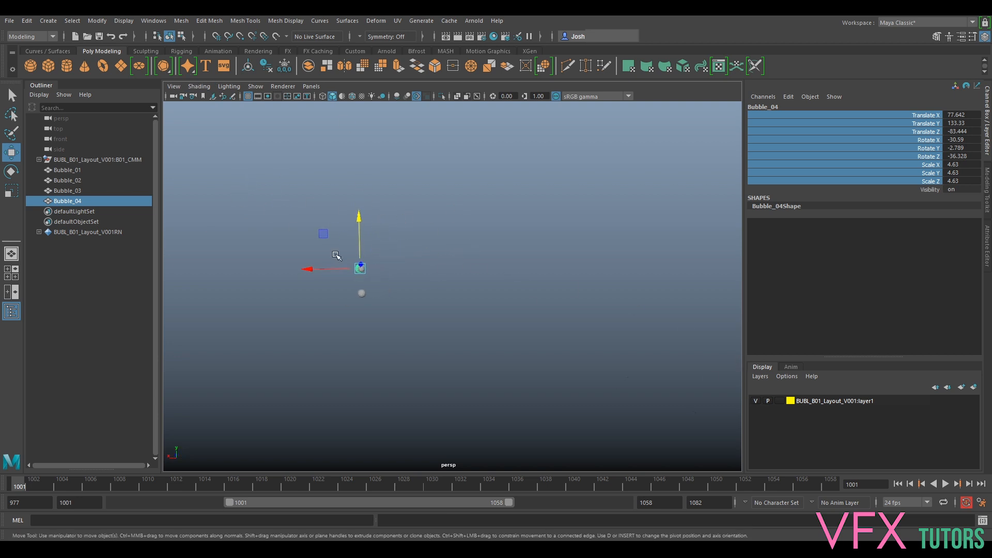
left_click_drag(464, 257, 395, 270, "alt")
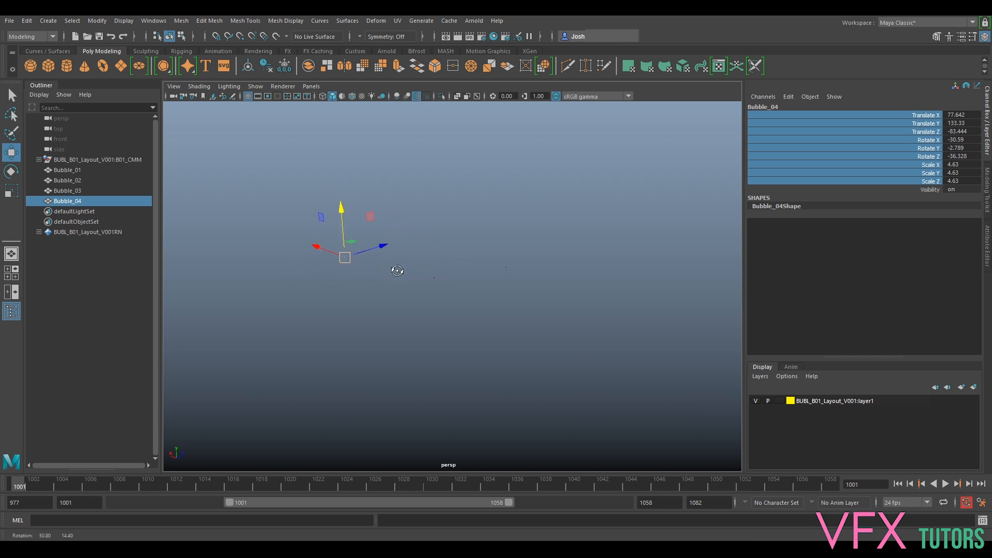
left_click_drag(339, 239, 391, 232, "alt")
left_click_drag(338, 286, 267, 288)
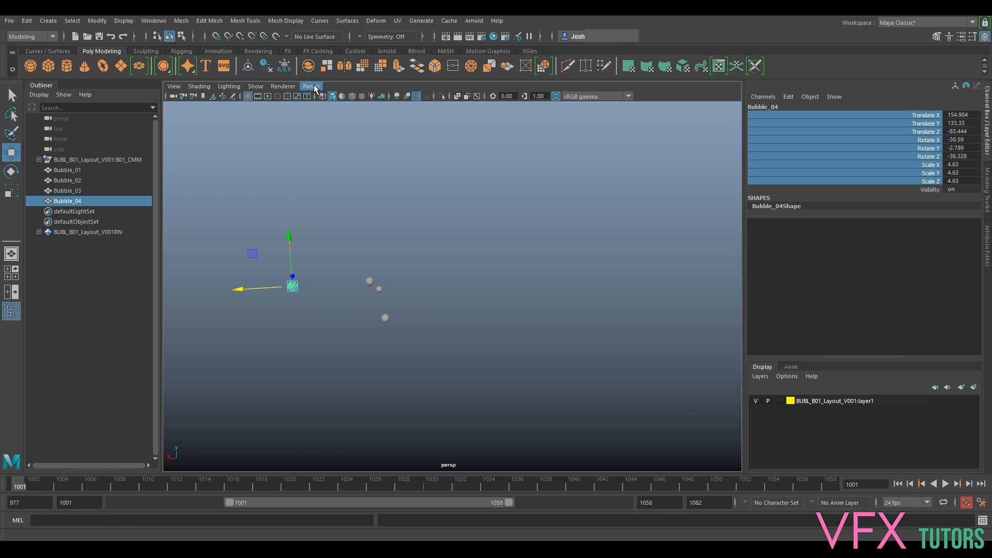
Looking through the B01 shot camera, scale Bubble_04 uniformly to about 2.604 and place it beside the leftmost bubble above the window sill
left_click(312, 86)
mouse_move(346, 97)
left_click(451, 97)
left_click_drag(471, 275, 397, 245)
key("r")
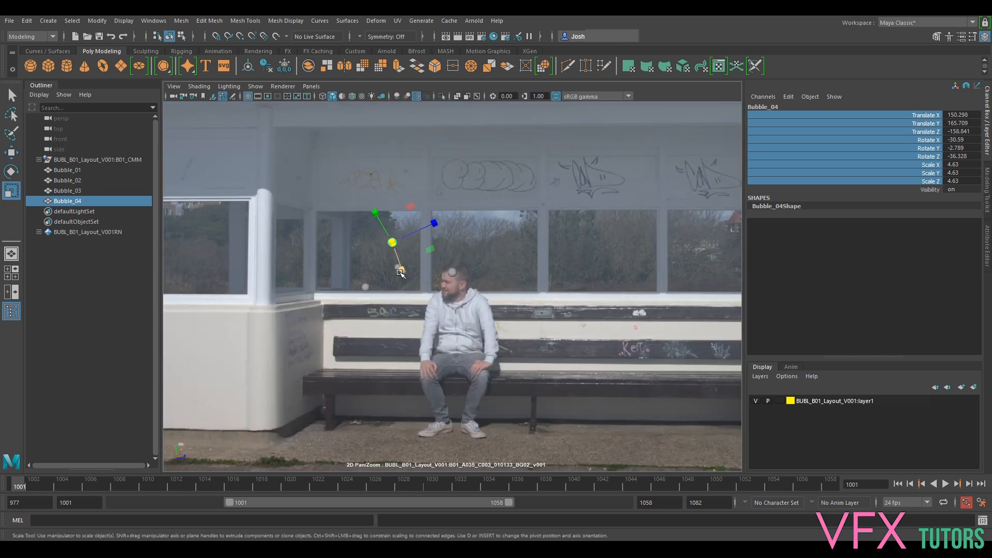
left_click_drag(393, 242, 391, 250)
key("q")
key("w")
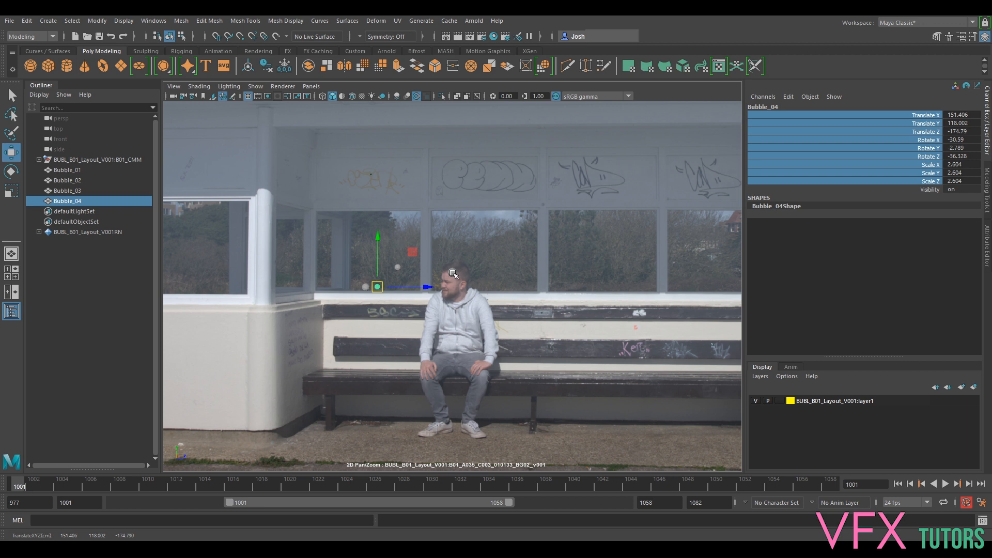
Nudge Bubble_04 to about 151.4, 116.6, -175.2 beside the leftmost bubble and key all its channels at frame 1001
scroll(389, 288, "down", 3)
scroll(369, 248, "up", 6)
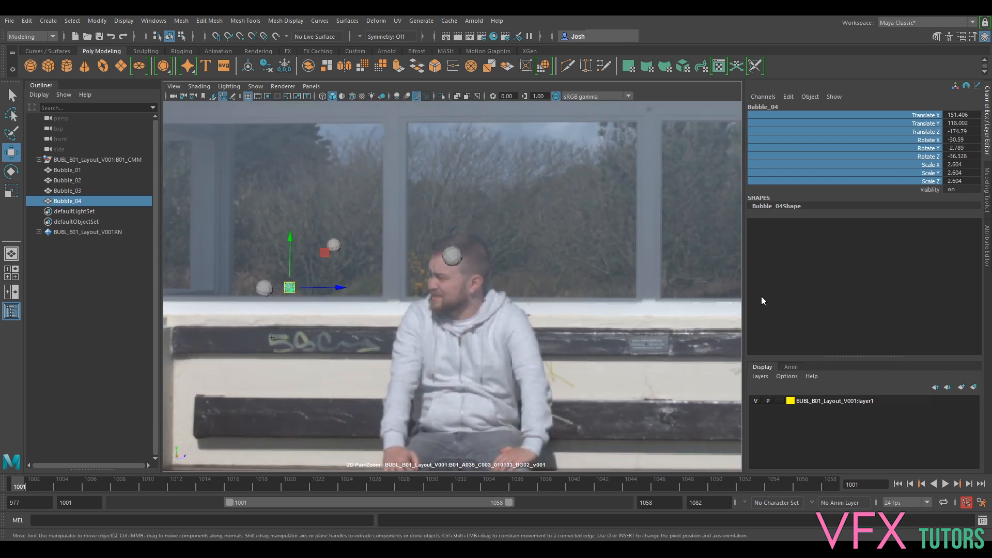
scroll(369, 248, "up", 2)
left_click_drag(353, 259, 356, 265)
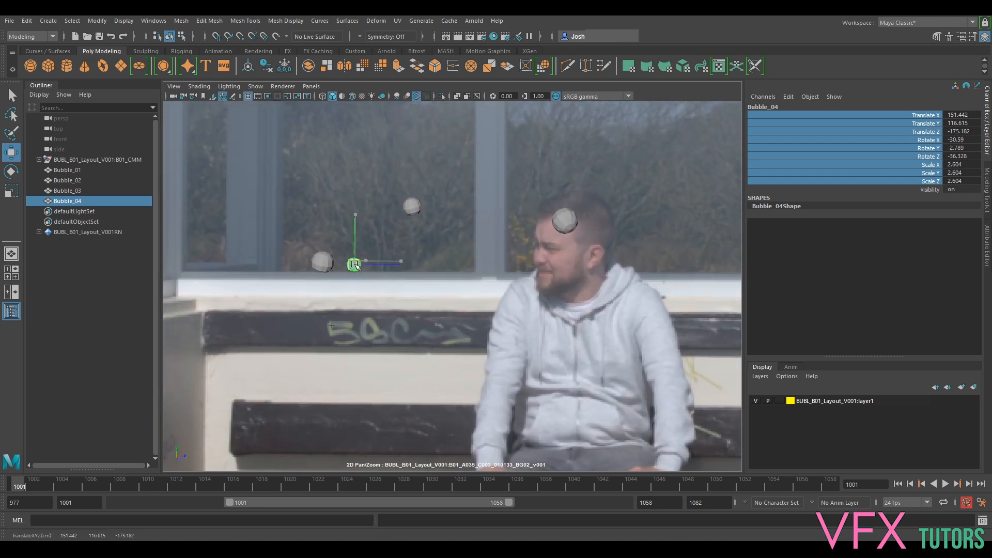
key("s")
At frame 1058, move Bubble_04 up beside the man's head to about 153.6, 144.2, -104.2, key its translation, and check the playback
left_click_drag(29, 484, 910, 353)
left_click_drag(361, 273, 519, 172)
key("shift+w")
key("alt+v")
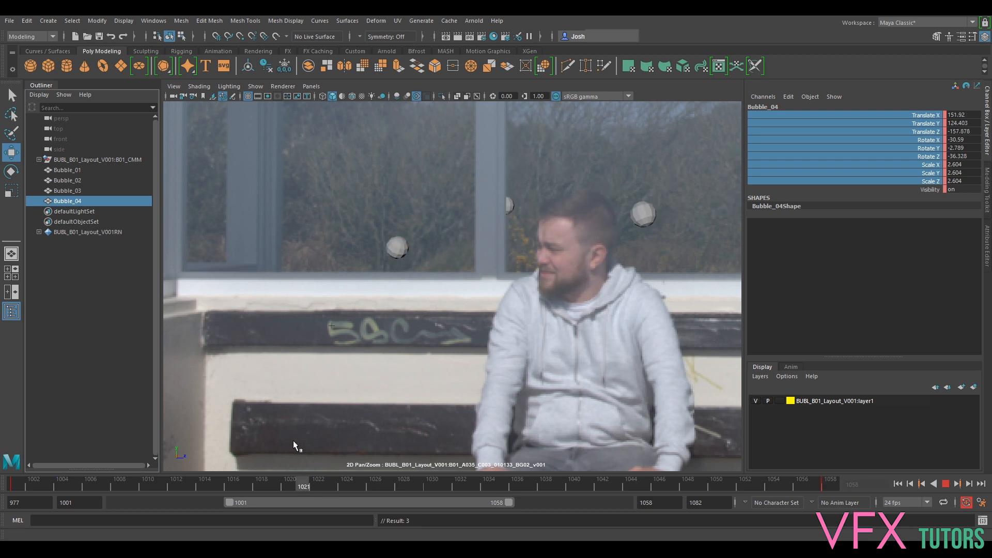
left_click(944, 483)
left_click_drag(538, 191, 538, 191)
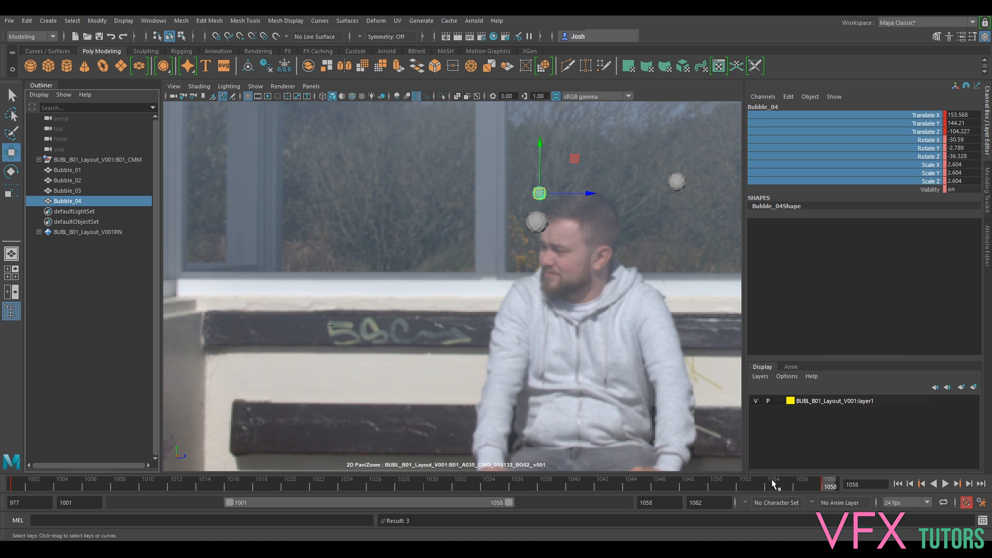
Play the motion, adjust Bubble_04's path with a key at frame 1027, and raise its starting position at frame 1001
key("alt+v")
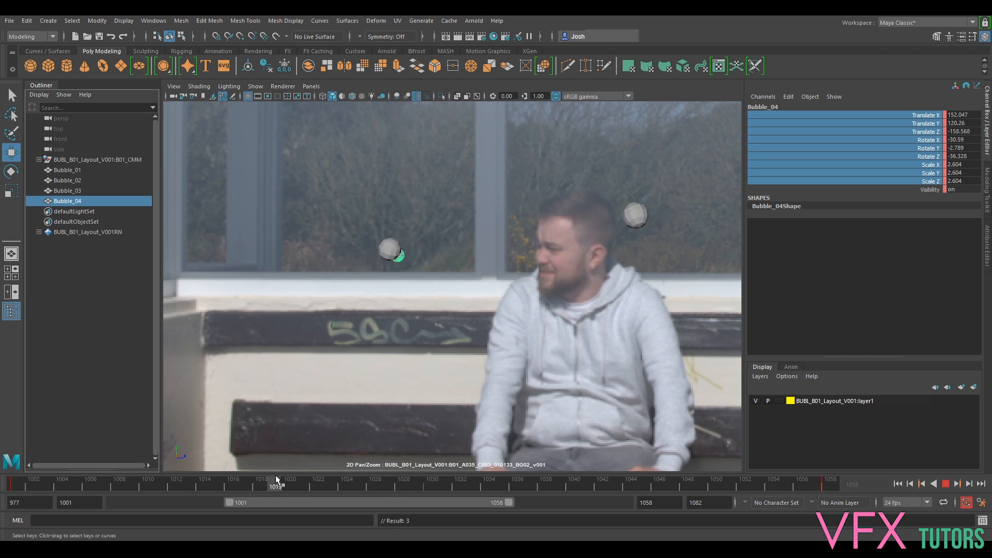
key("alt+v")
left_click_drag(438, 242, 440, 246)
key("alt+v")
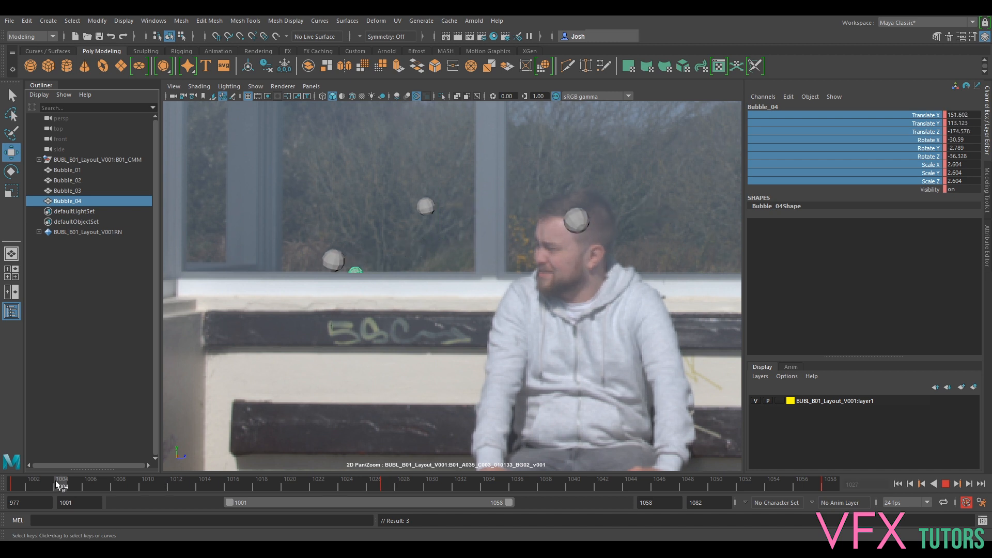
left_click_drag(85, 466, 1, 470)
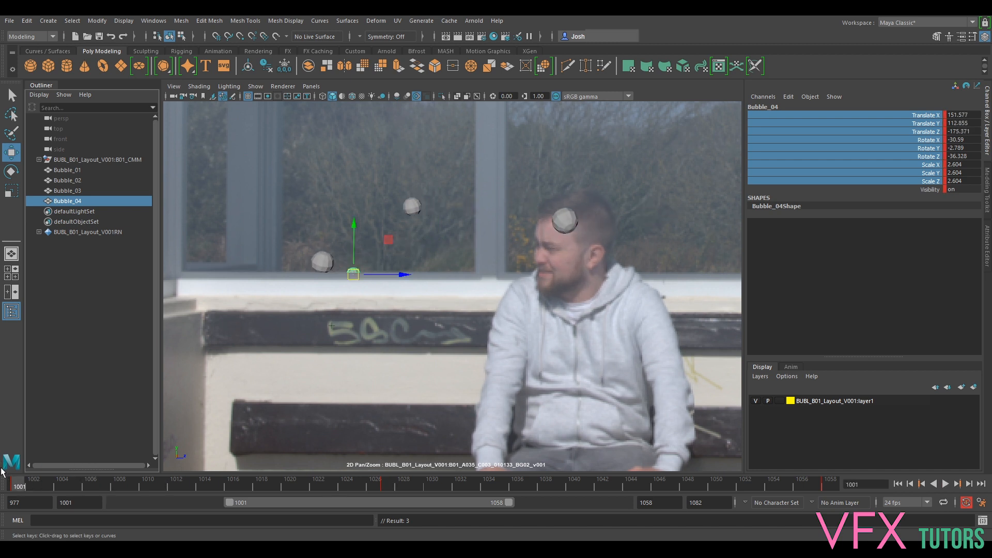
left_click_drag(348, 279, 310, 279)
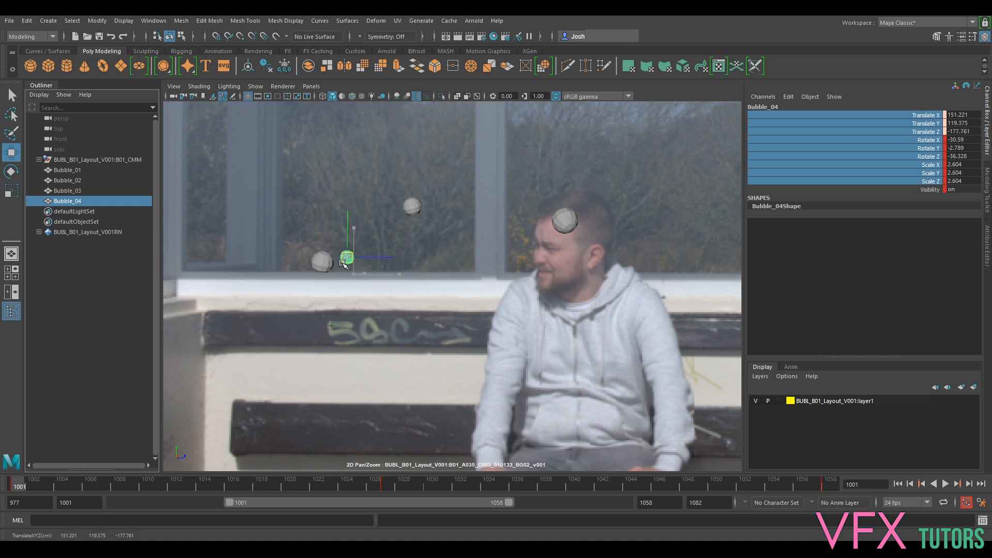
left_click_drag(20, 483, 380, 497)
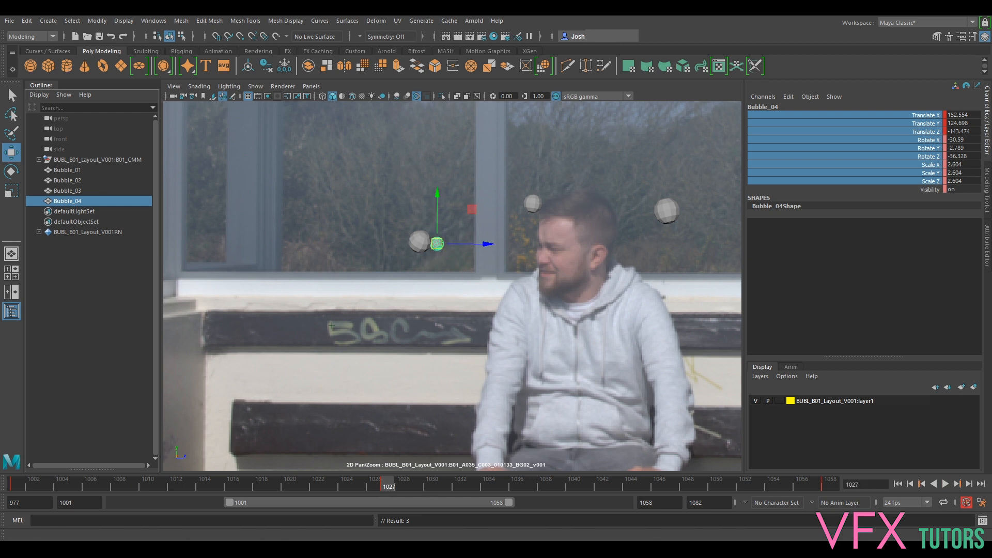
Delete Bubble_04's Translate Z key at frame 1027 and give the remaining Translate Z keys linear tangents
left_click_drag(991, 402, 516, 200)
left_click(261, 298)
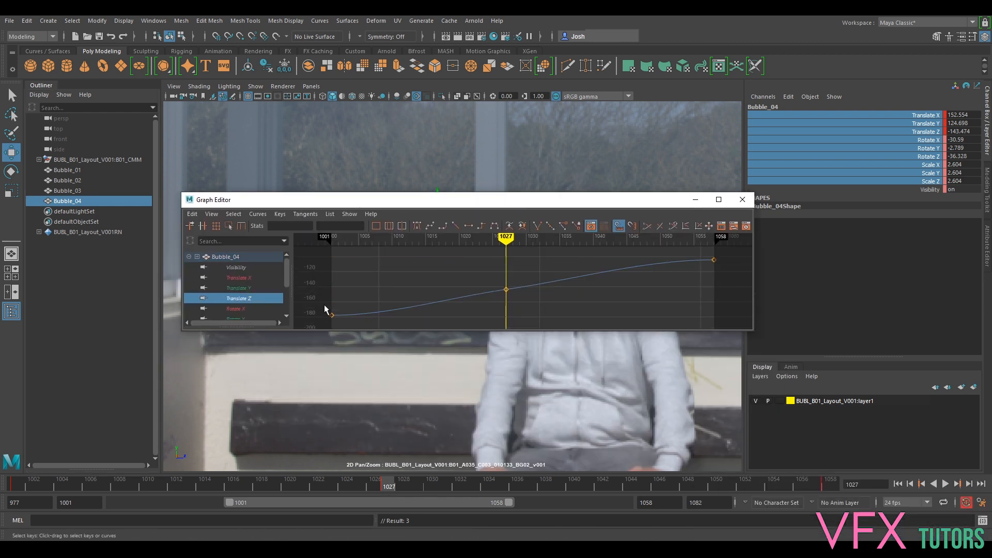
key("Delete")
left_click_drag(387, 324, 317, 329)
left_click(455, 226)
left_click_drag(407, 199, 991, 392)
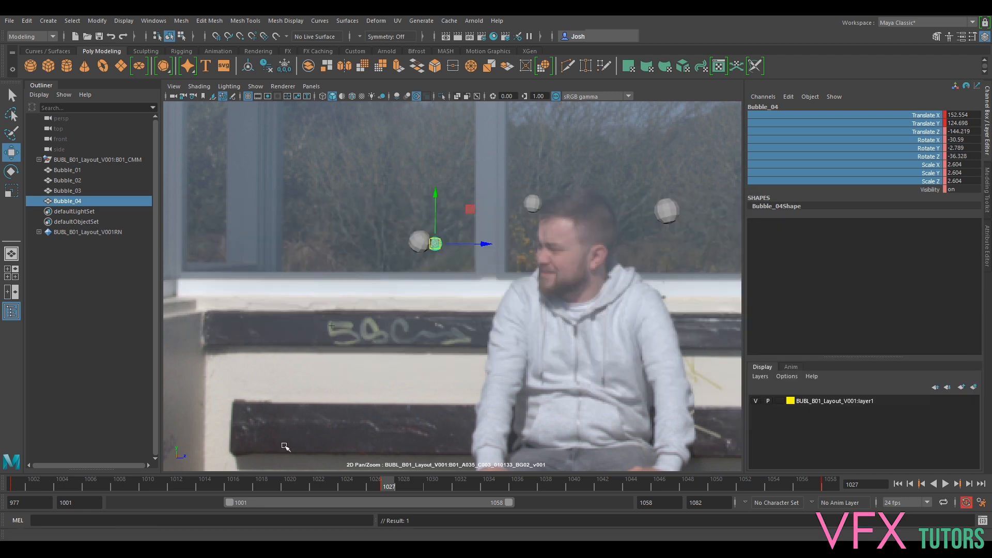
Play the shot, lower Bubble_04 at frame 1058 to about 153.2, 138, -114.5, and review the motion again
left_click(945, 484)
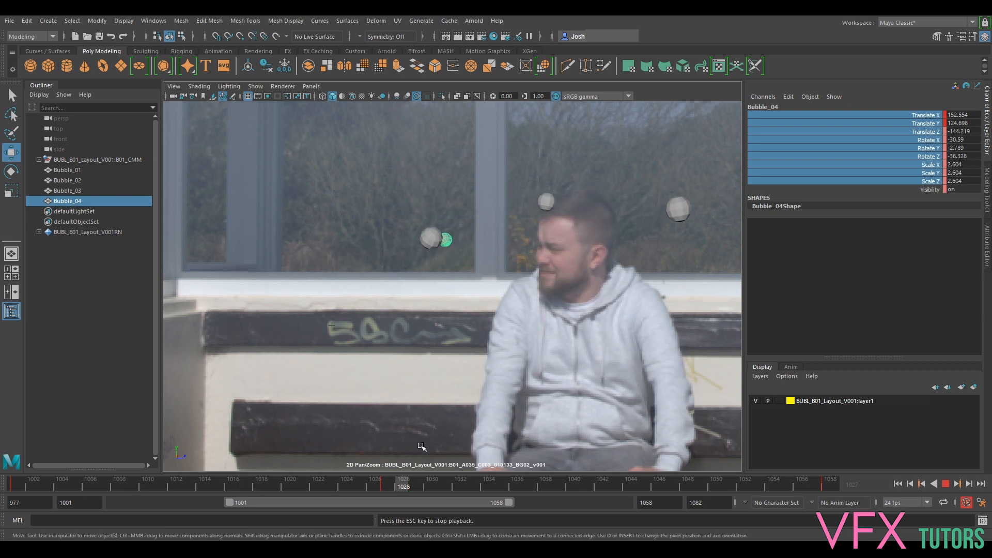
left_click(944, 484)
left_click_drag(200, 485, 863, 503)
left_click_drag(541, 179, 514, 209)
left_click_drag(825, 488, 847, 467)
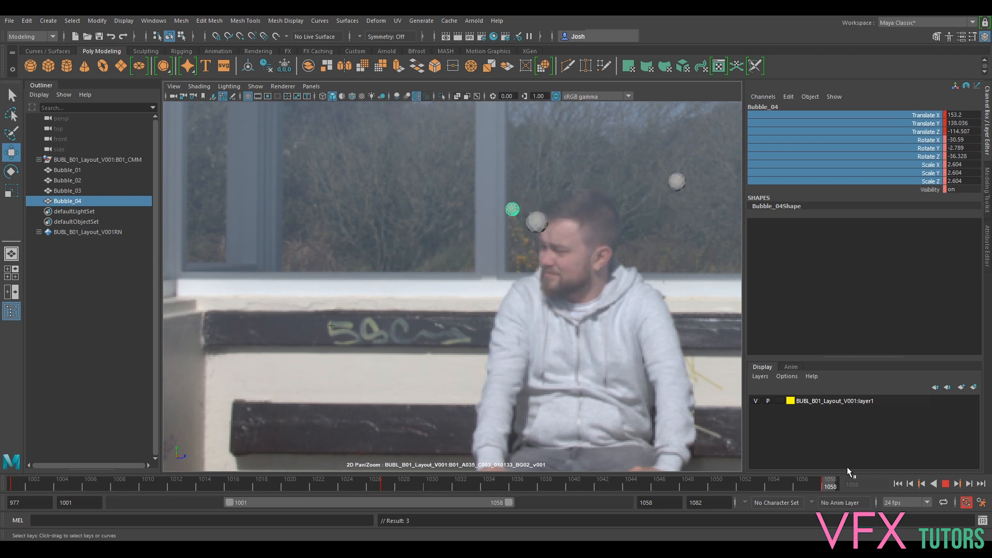
At frame 1058, lower Bubble_04 to a Translate Y of about 129.1 and play back the shot
left_click_drag(515, 189, 515, 219)
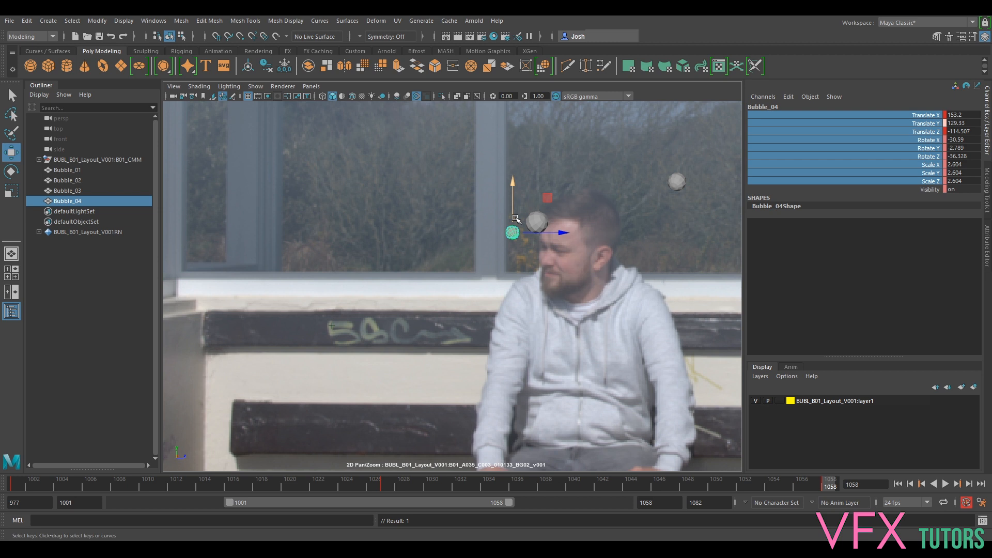
key("alt+v")
left_click(945, 484)
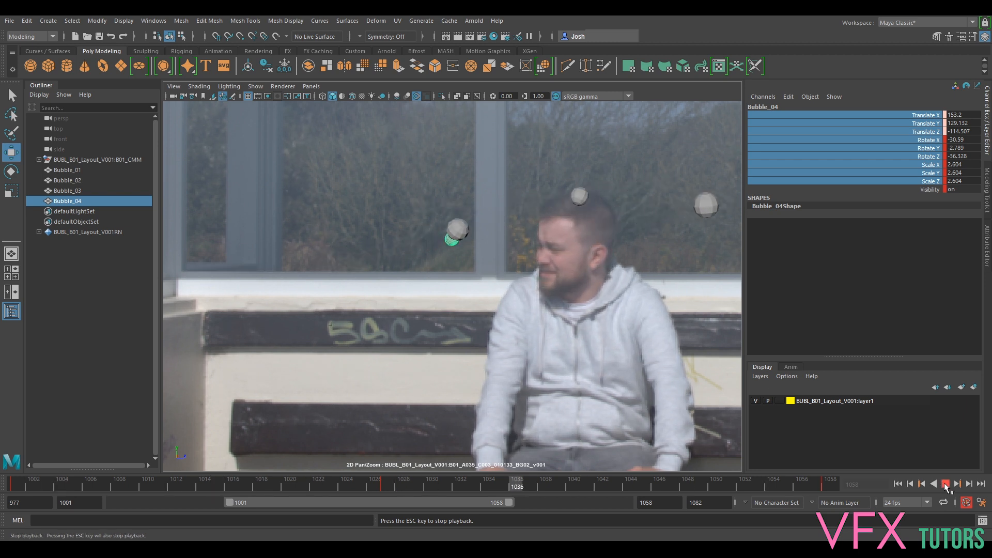
left_click(944, 483)
Rotate Bubble_04 to about -11.6, 41.8, -16.9 at frame 1001 and about 64.1, 40.9, 96.1 at frame 1058
left_click_drag(24, 484, 3, 484)
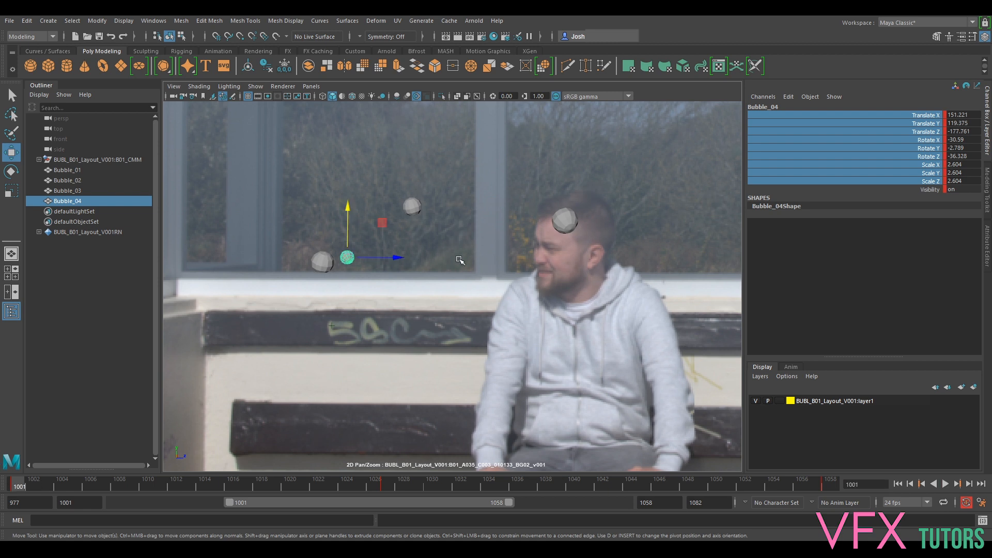
key("e")
left_click_drag(360, 230, 385, 258)
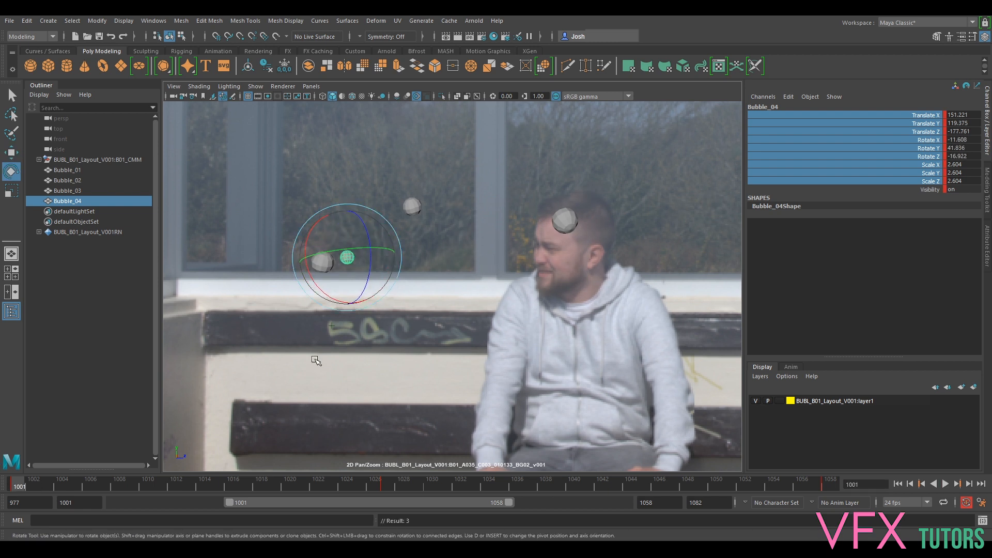
left_click_drag(47, 484, 831, 484)
left_click_drag(481, 225, 541, 274)
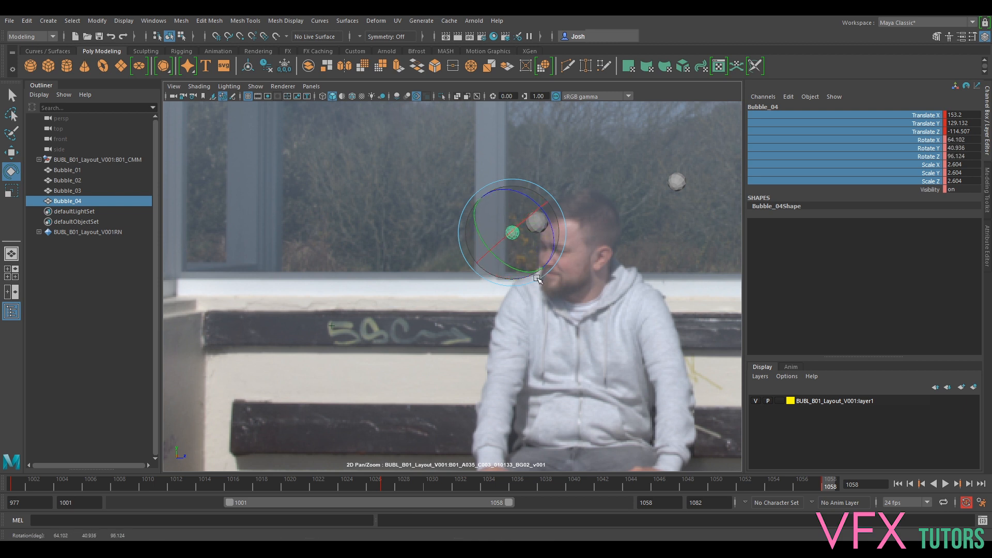
Scrub and play the bubble motion, reviewing it in the full shot framing
left_click_drag(796, 486, 133, 483)
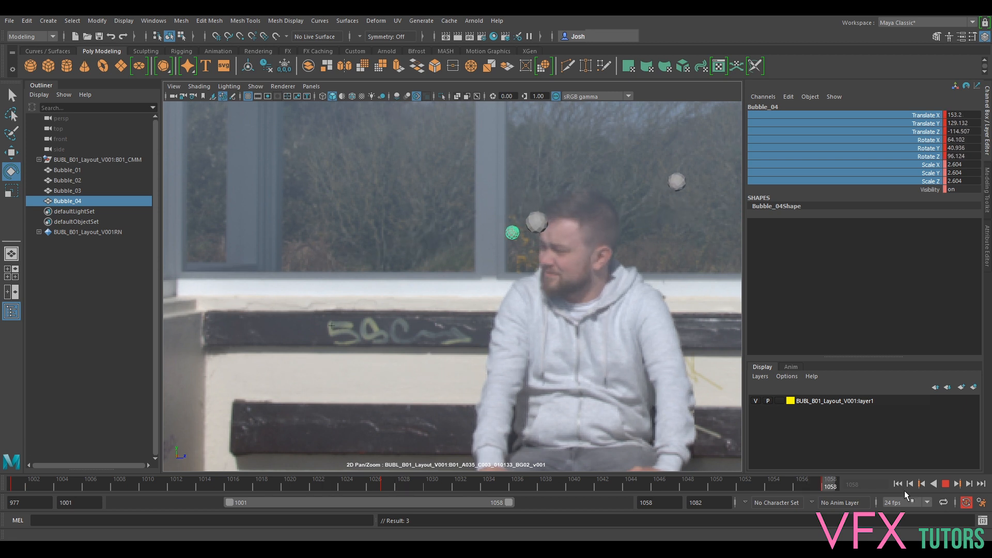
key("backslash")
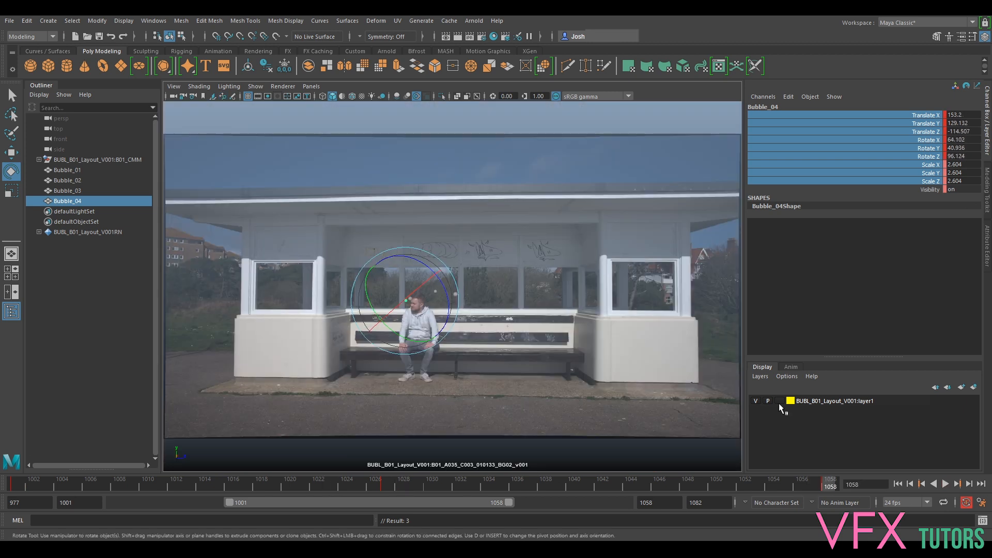
left_click(945, 484)
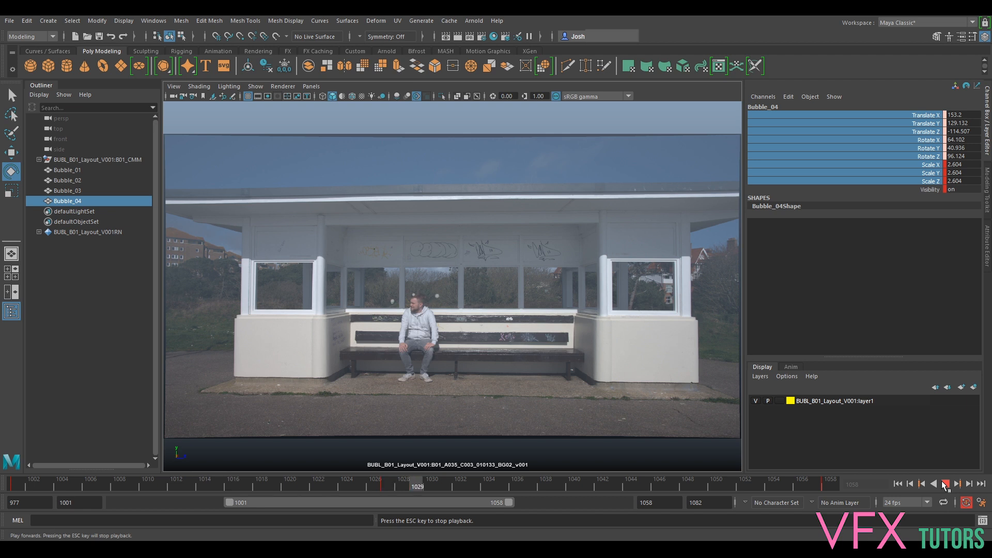
left_click(945, 484)
left_click_drag(33, 486, 127, 486)
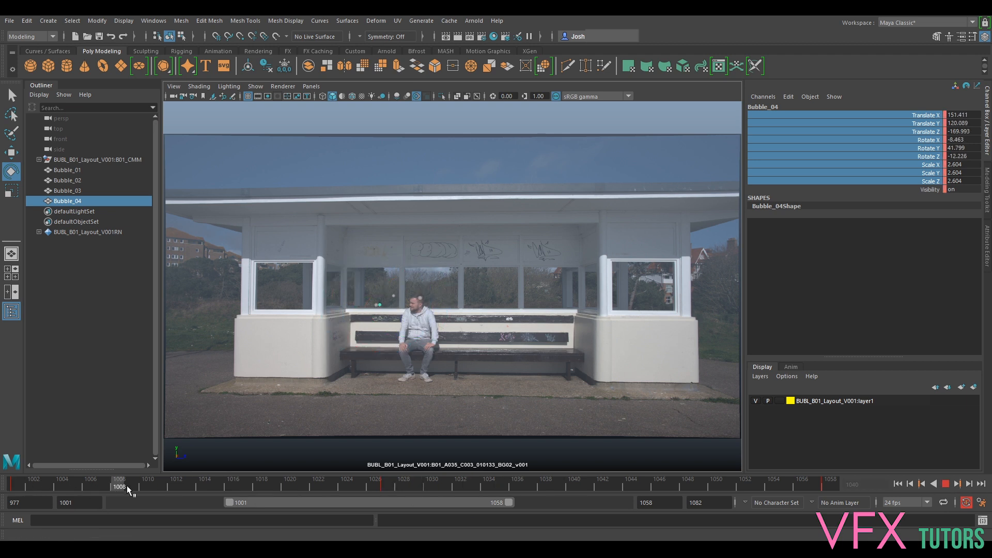
left_click_drag(305, 465, 306, 463)
Return to the close-up framing and duplicate Bubble_01
key("backslash")
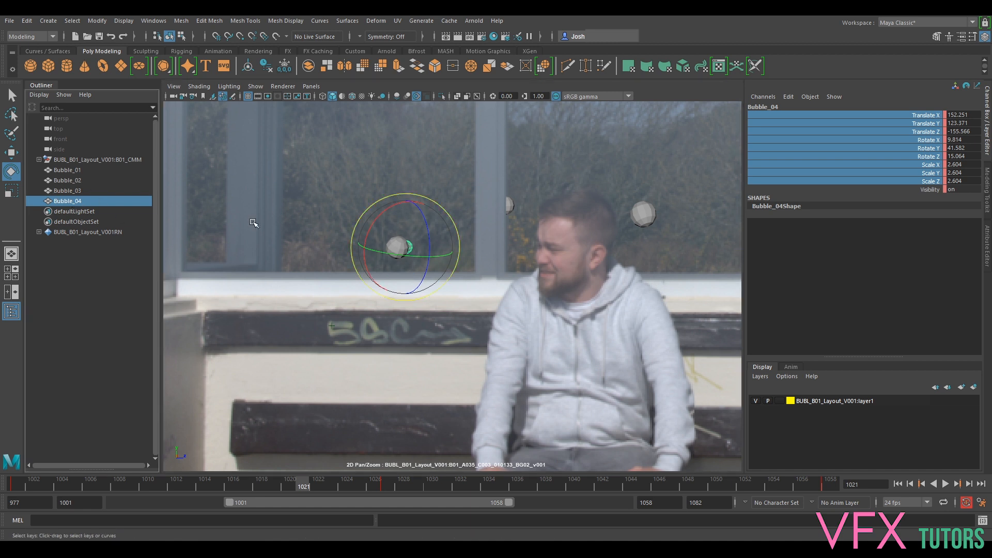
key("w")
left_click(389, 255)
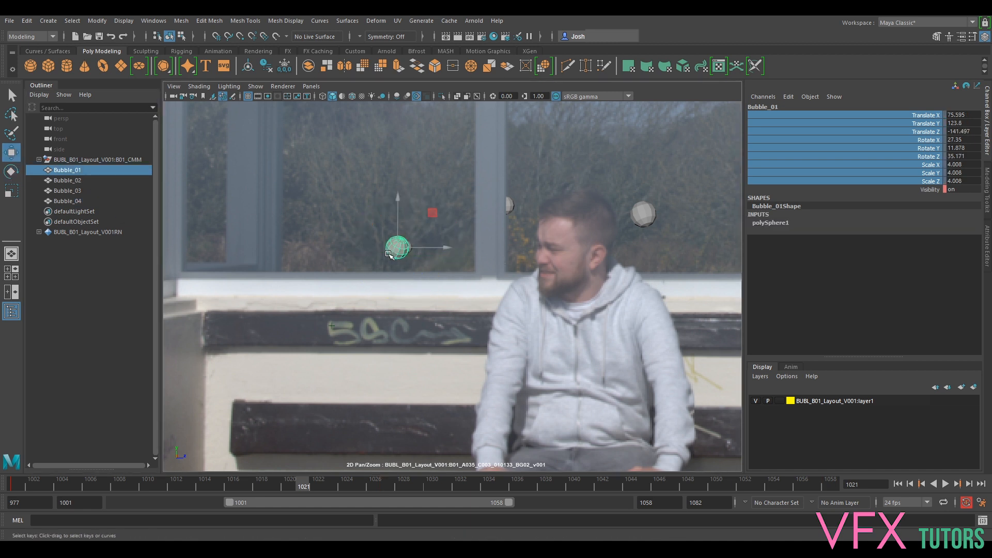
key("ctrl+d")
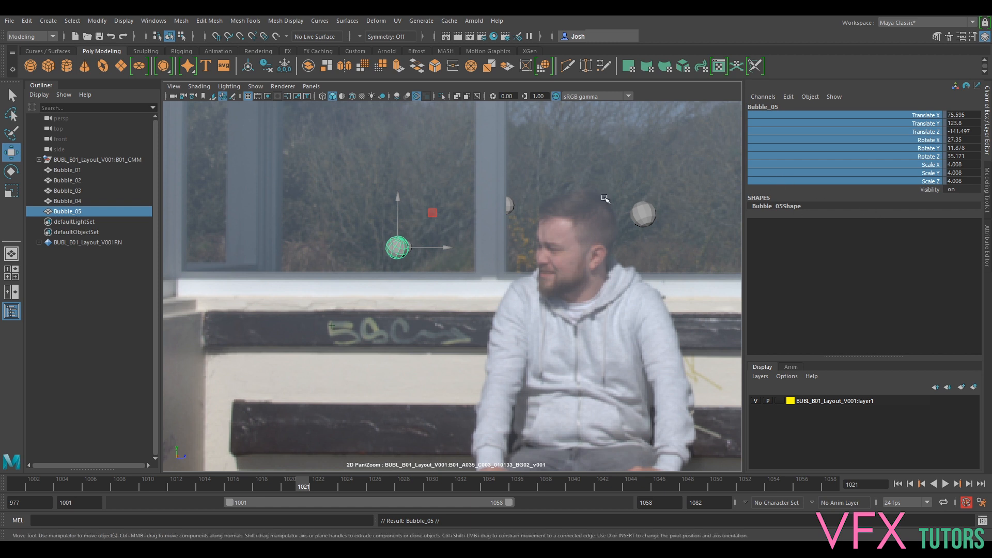
Unlock the transform channels of the Bubble_05 copy and duplicate it again
key("ctrl+z")
right_click(940, 157)
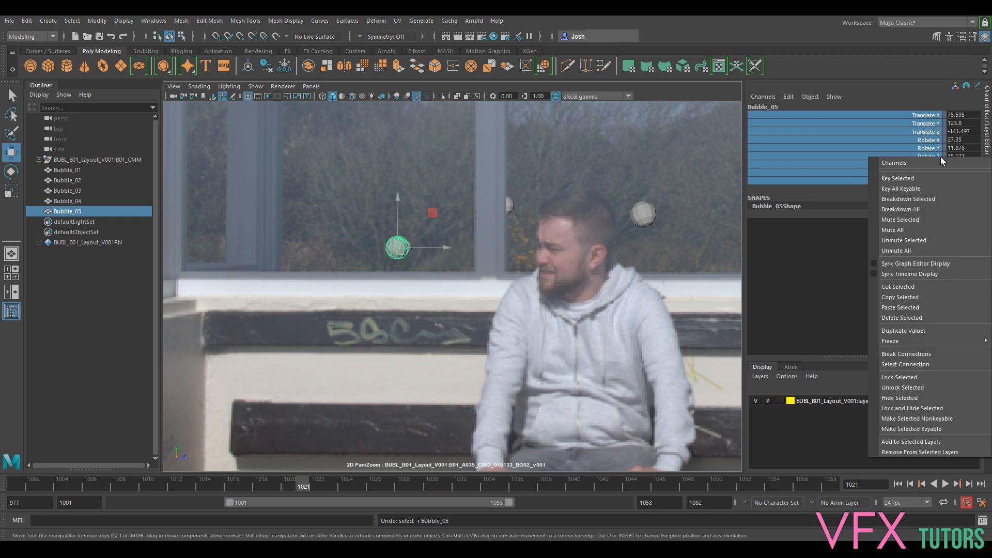
left_click(904, 386)
key("ctrl+d")
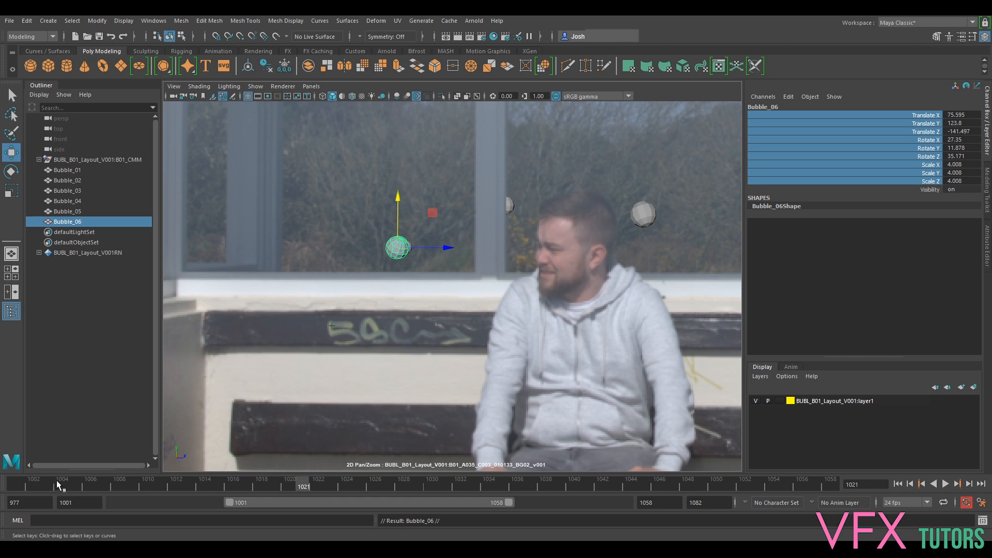
At frame 1001, move Bubble_06 down behind the bench to about 74.4, 105.7, -183.7 and play back the shot
left_click_drag(57, 479, 19, 480)
left_click_drag(397, 247, 285, 292)
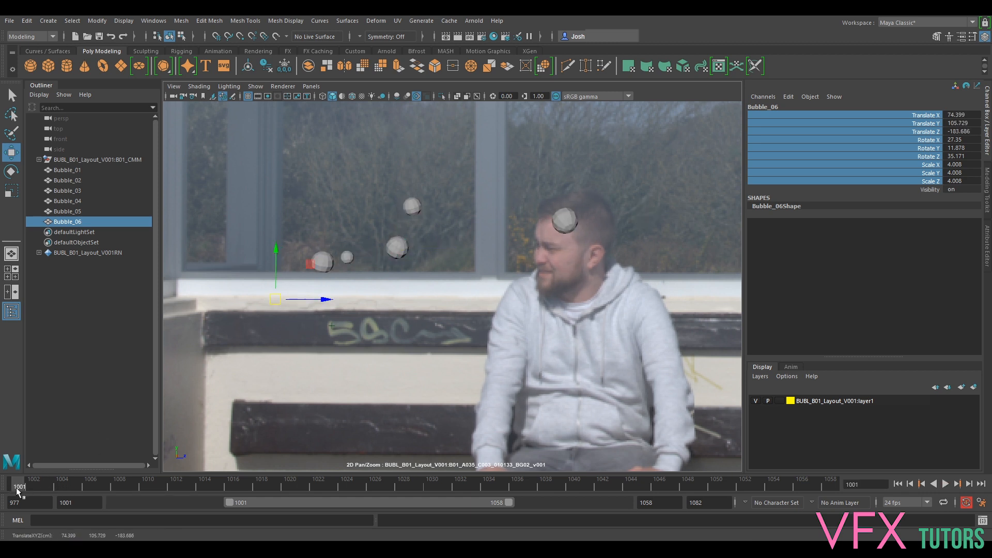
key("alt+v")
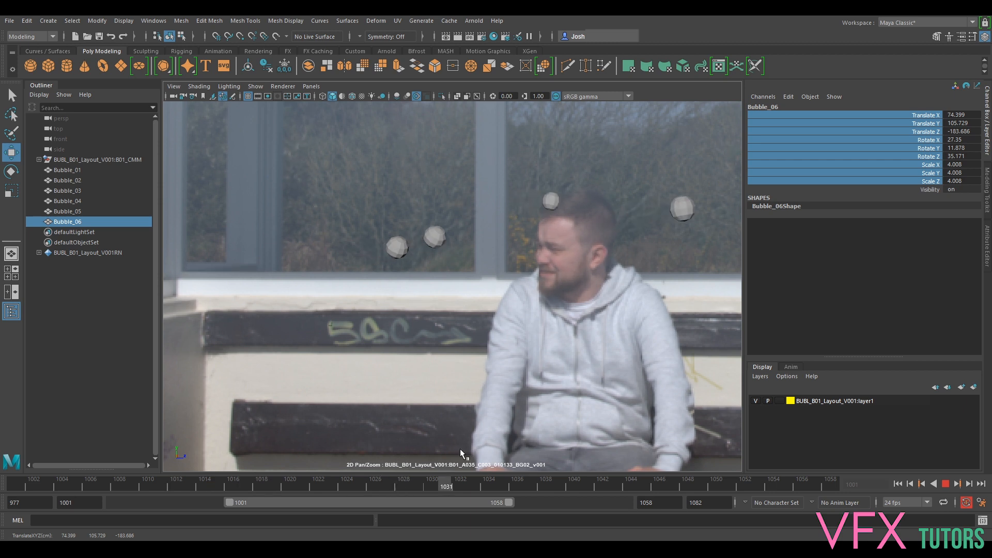
key("alt+v")
Delete the leftover stationary Bubble_05 copy and rename Bubble_06 as Bubble_05
left_click(399, 247)
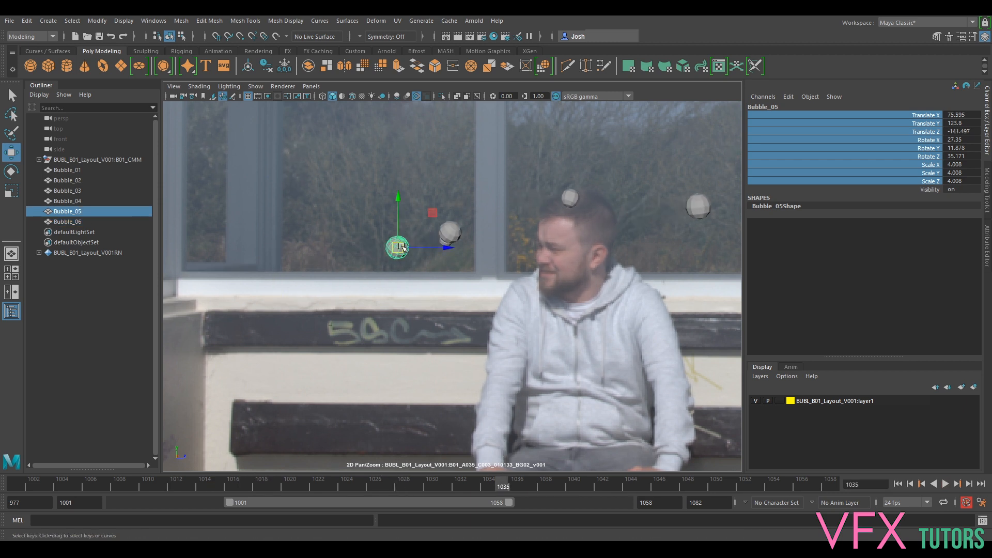
left_click(81, 201)
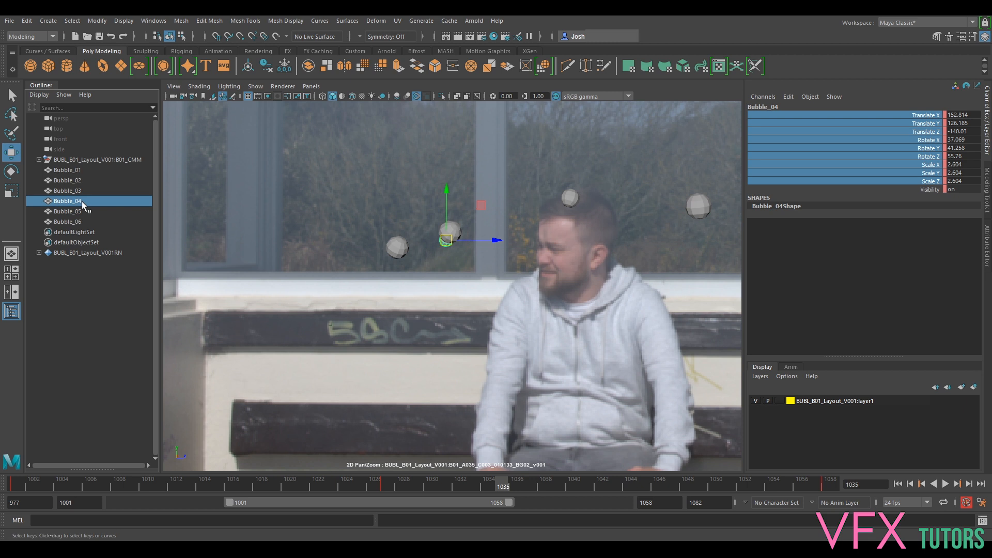
left_click(77, 214)
key("Delete")
double_click(72, 212)
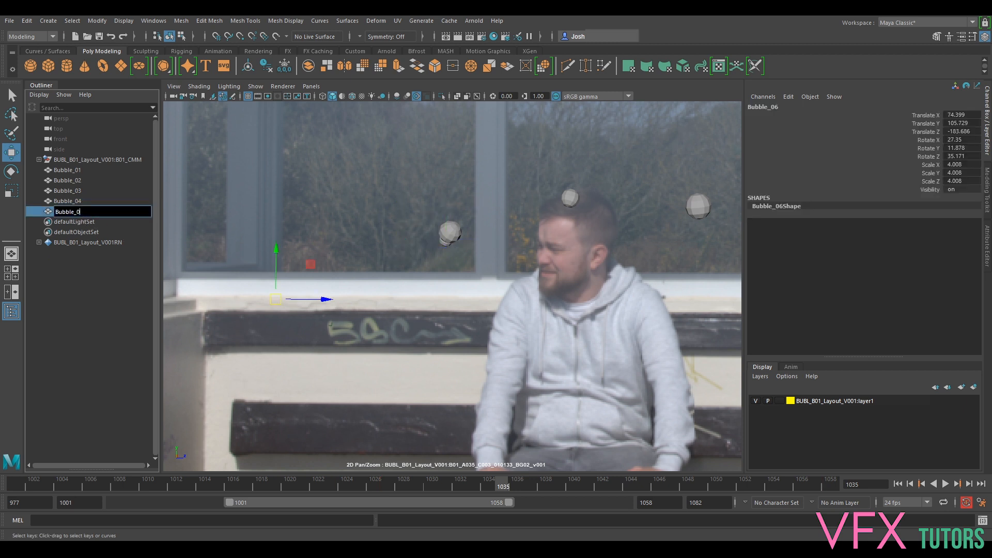
type("5")
key("Return")
Check the timing of the other bubbles and key Bubble_05 in its starting position at frame 1020
left_click_drag(25, 483, 318, 483)
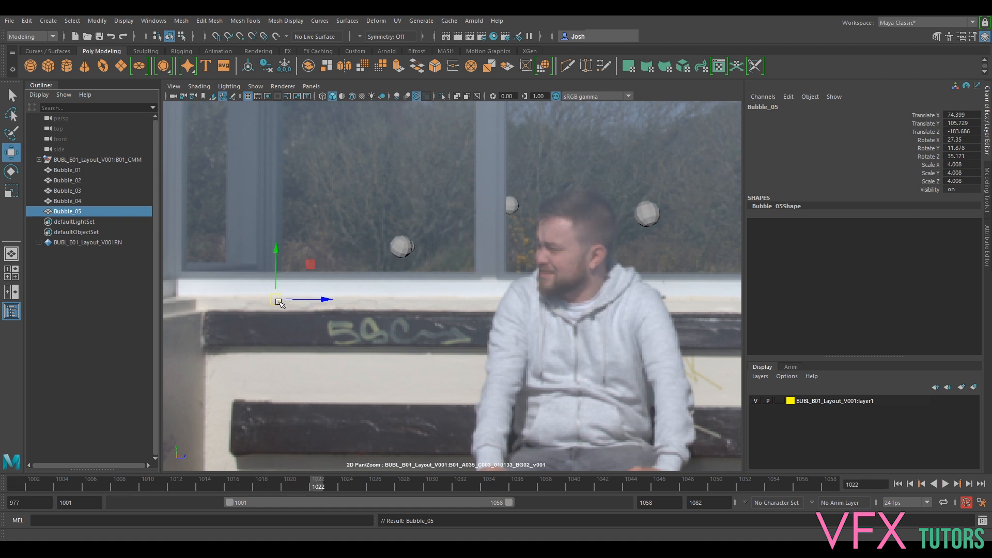
key("alt+v")
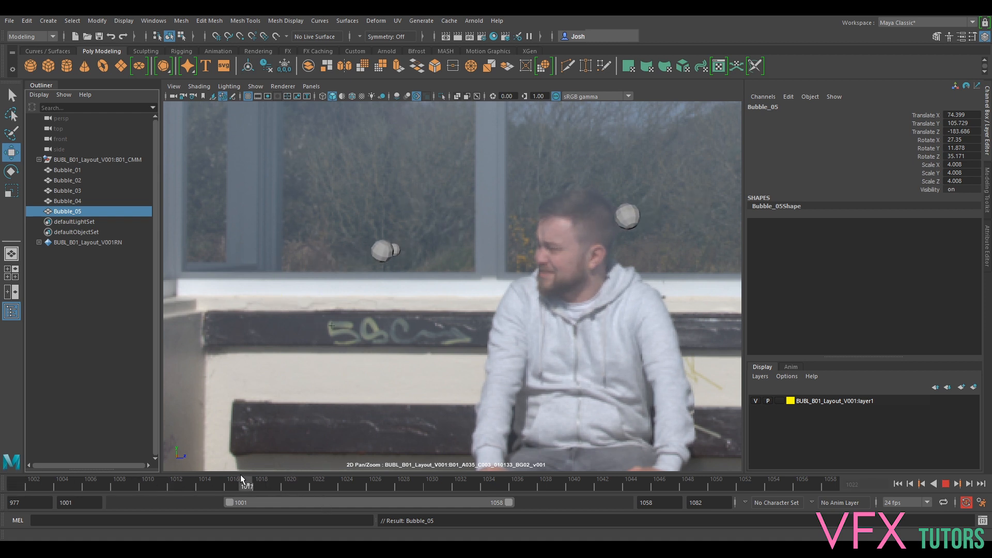
key("alt+v")
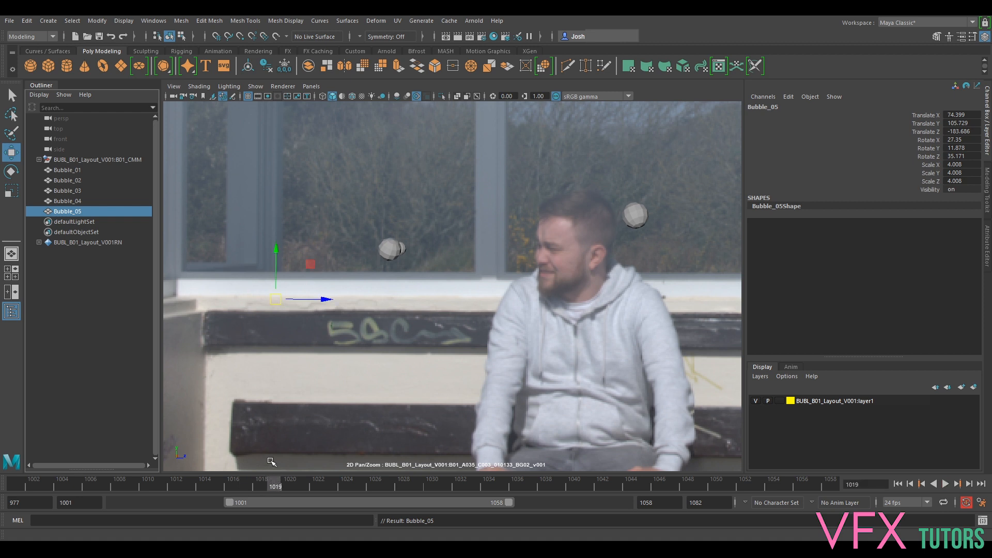
left_click(292, 487)
key("s")
At frame 1058, move Bubble_05 above the bench to about 75.8, 123.5, -137.4 and shrink its scale to about 2.713
left_click_drag(300, 487, 832, 487)
left_click_drag(274, 297, 383, 240)
key("r")
left_click_drag(817, 487, 637, 501)
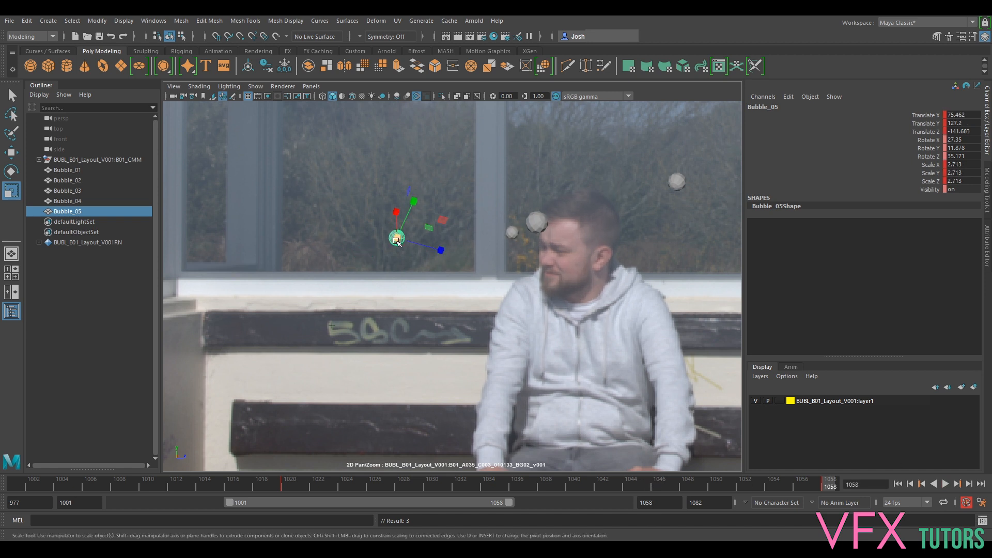
key("w")
left_click_drag(398, 239, 411, 249)
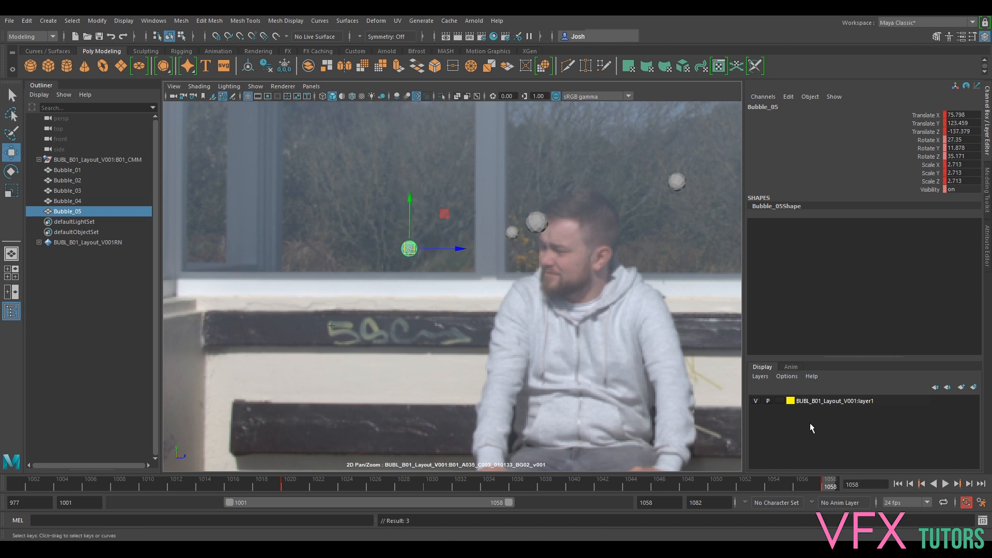
Play back Bubble_05's motion in the close-up and again in the full shot framing
key("alt+v")
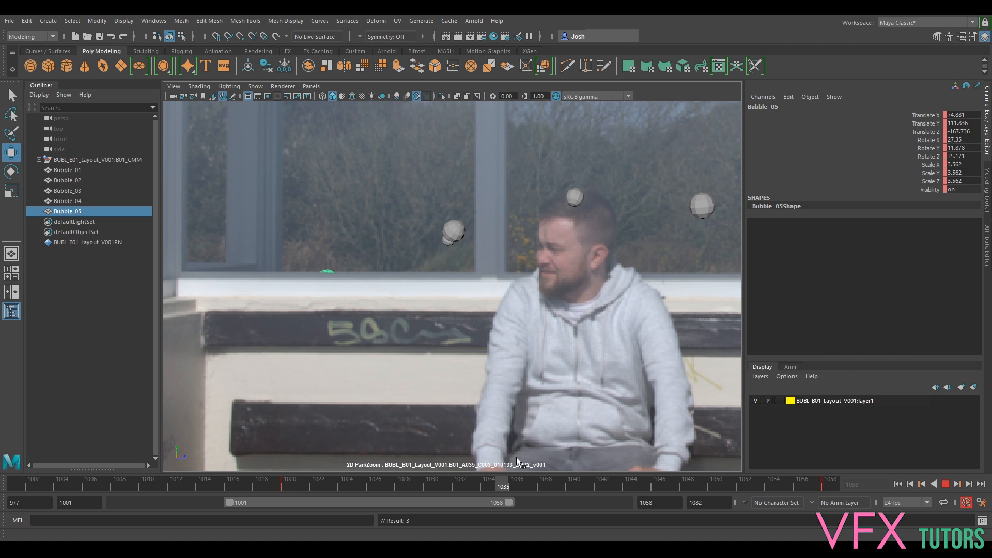
key("Escape")
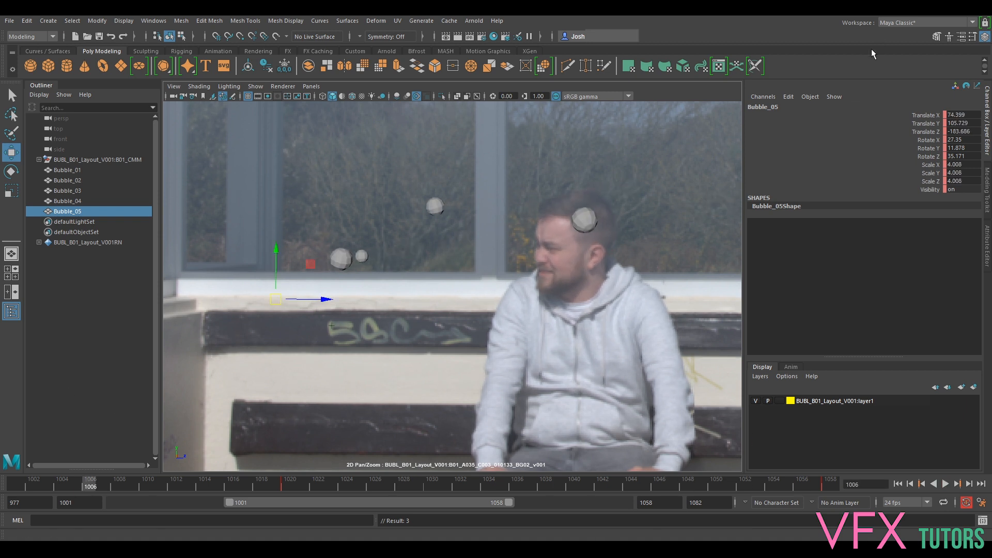
key("backslash")
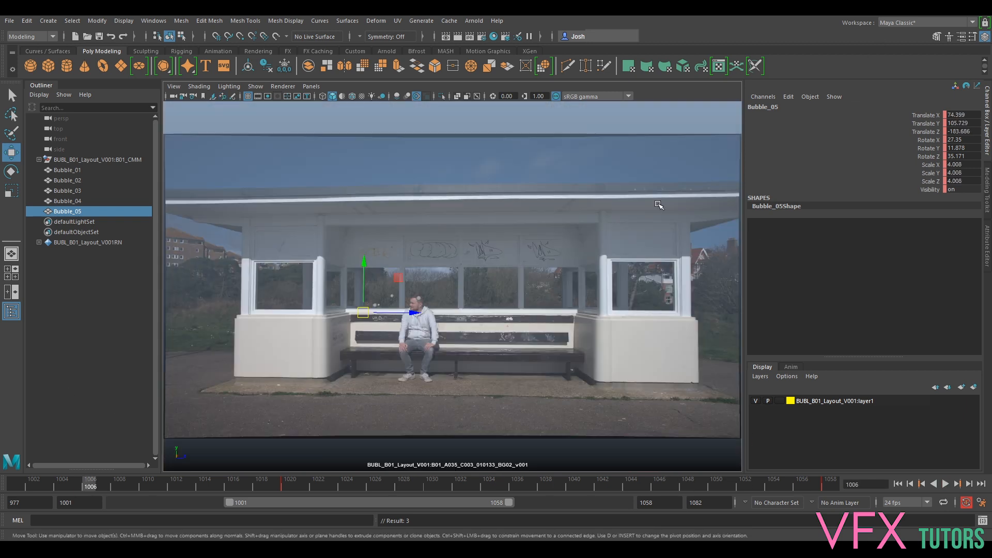
left_click(946, 484)
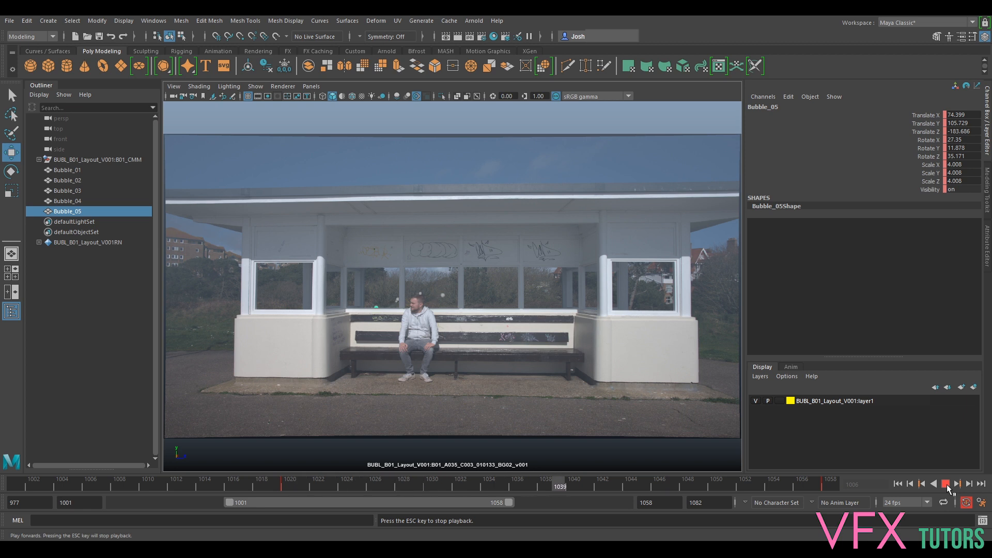
left_click(946, 484)
key("backslash")
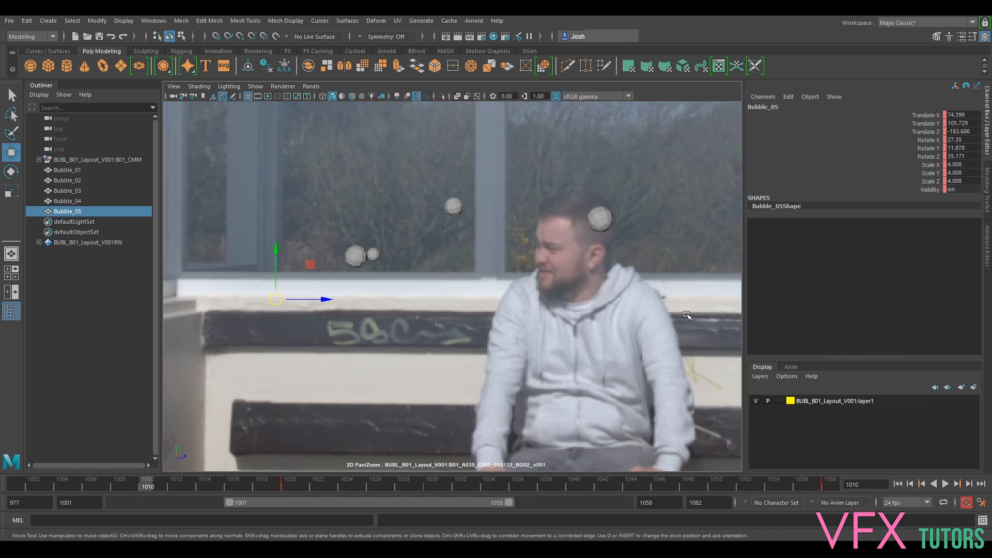
Give Bubble_05's Translate Z keys linear tangents in the Graph Editor and play the shot from the first frame
left_click_drag(991, 248, 526, 171)
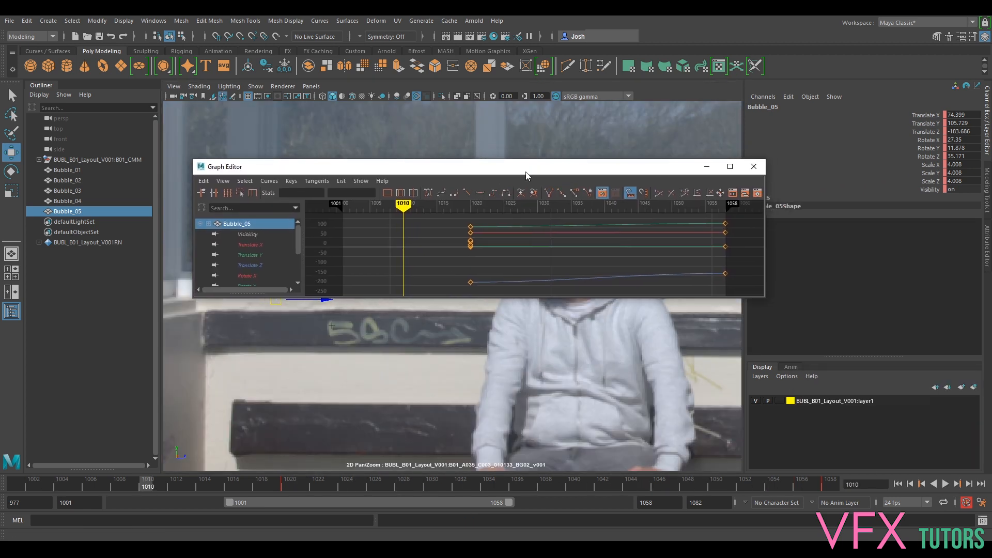
left_click(264, 262)
key("f")
left_click_drag(628, 262, 443, 291)
left_click(468, 192)
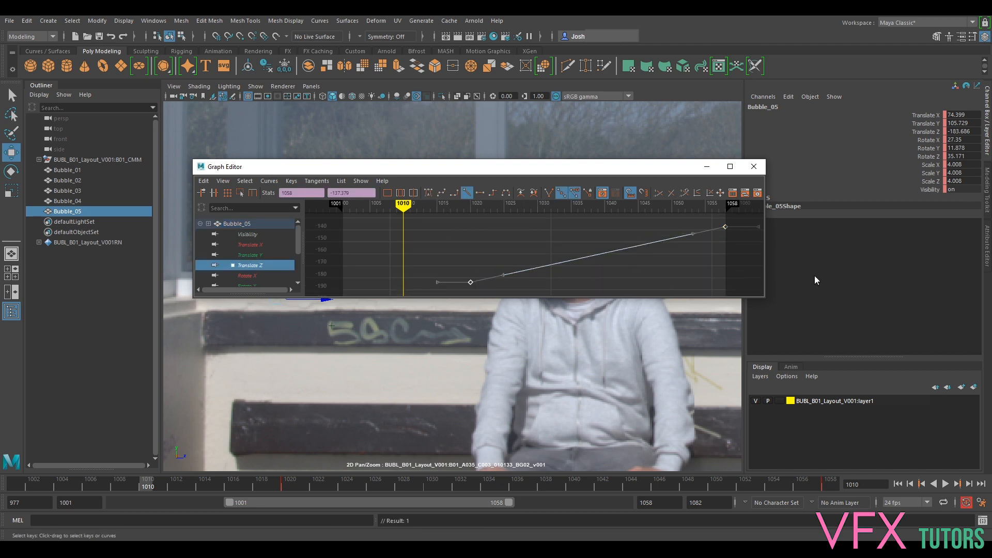
left_click_drag(557, 165, 991, 181)
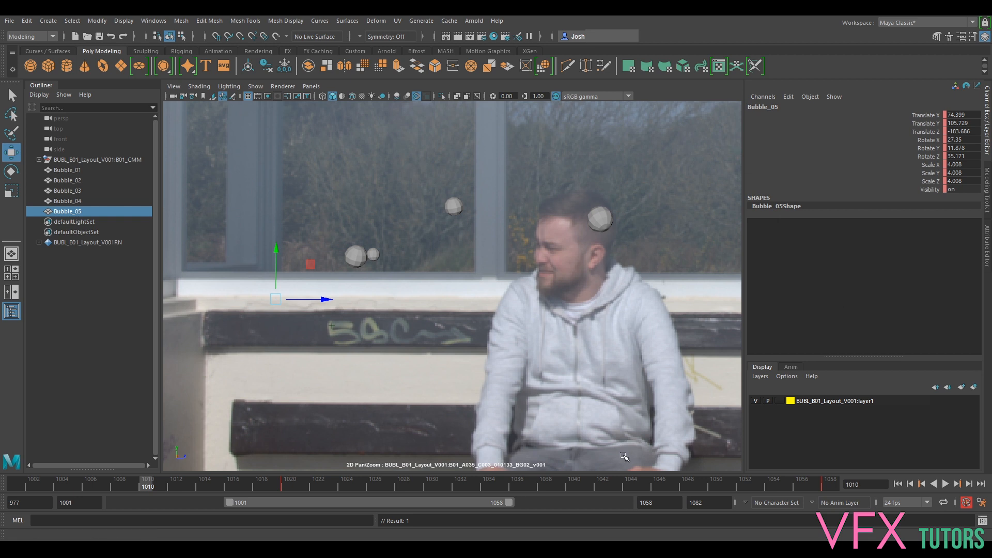
left_click(897, 484)
left_click(945, 484)
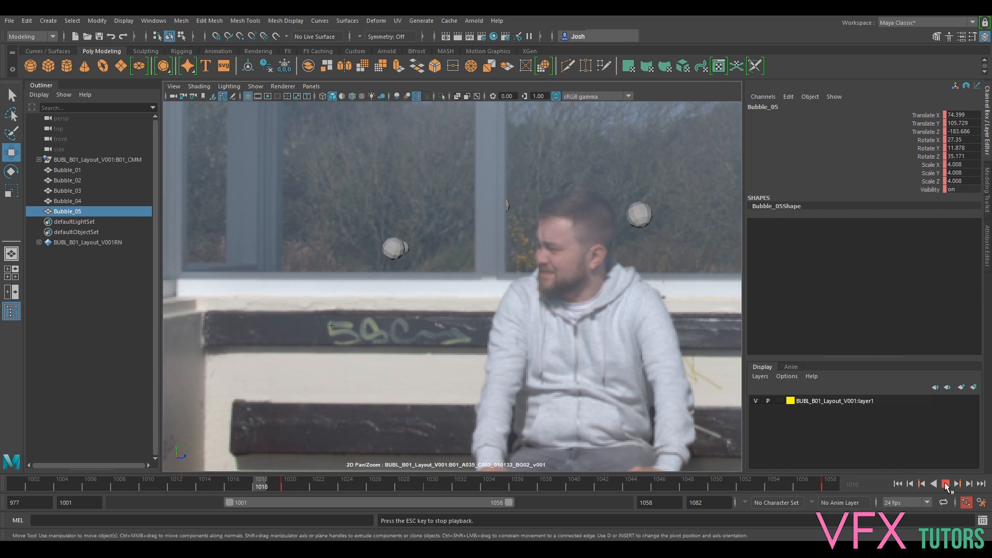
left_click(945, 484)
Adjust Bubble_05's rotation at frame 1020 and rotate it to about 65.3, 3.5, 50.3 at frame 1058
left_click_drag(809, 489, 283, 505)
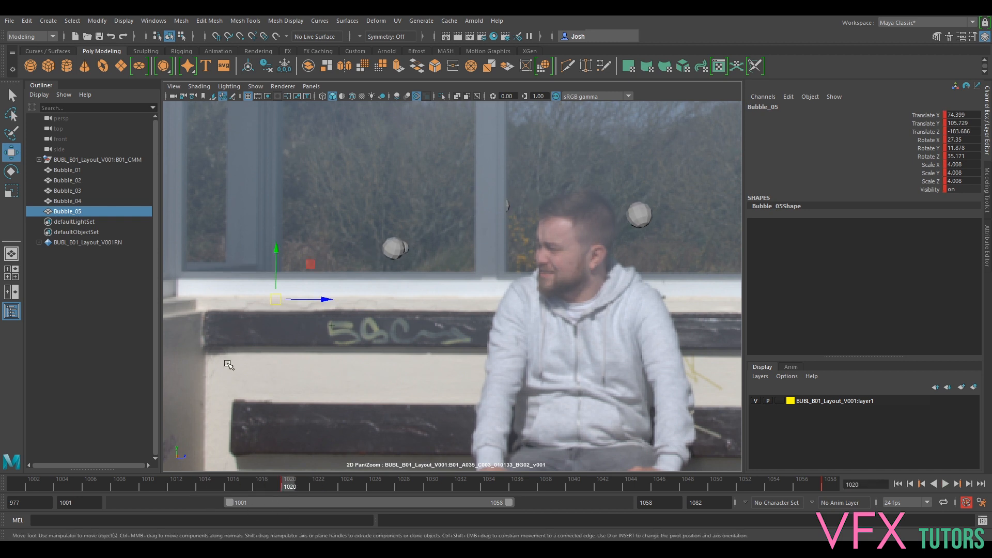
key("e")
left_click_drag(299, 271, 314, 293)
left_click_drag(292, 481, 833, 519)
key("Escape")
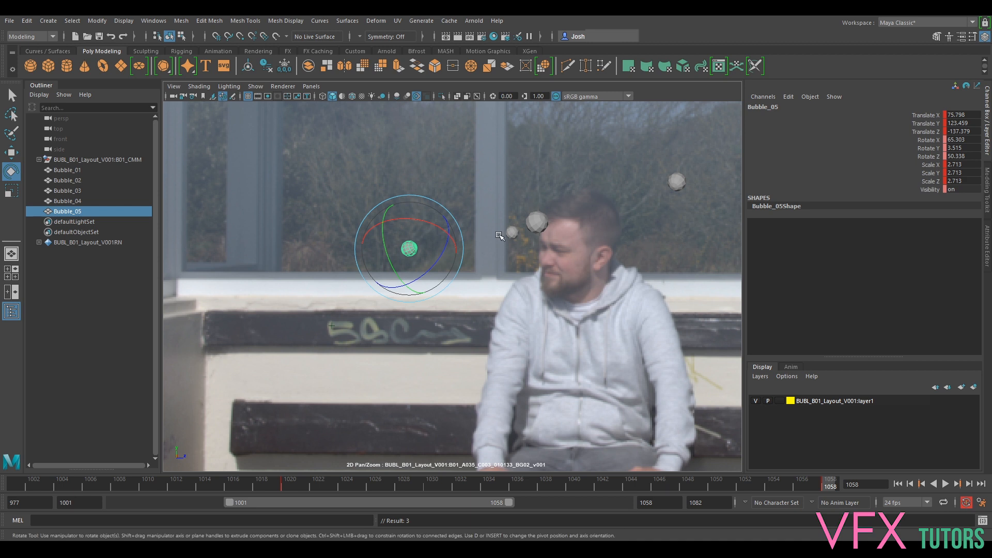
Rotate Bubble_05 further at frame 1058 to about 144.2, -23.4, 76.0 and scrub the timeline to check the spin
left_click_drag(431, 228, 452, 270)
left_click_drag(807, 485, 204, 484)
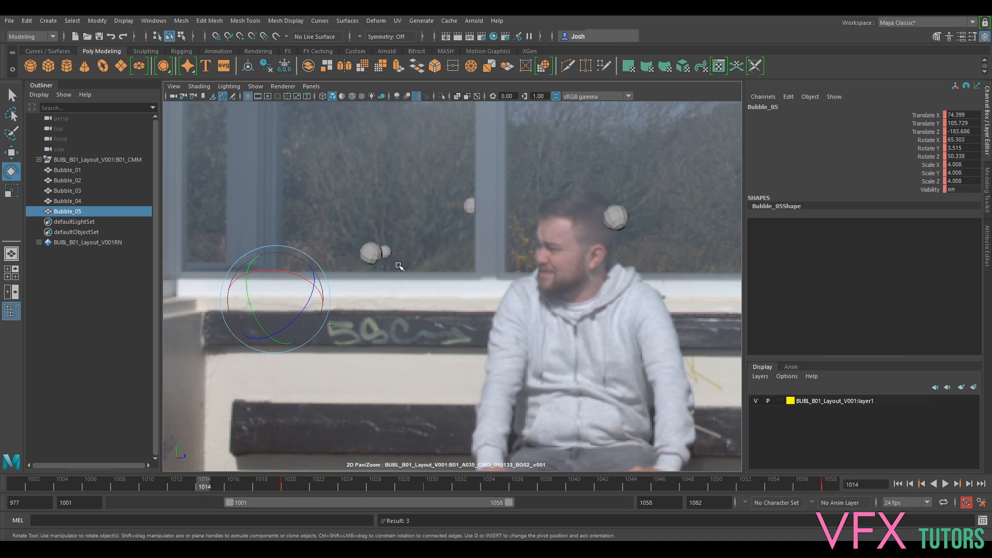
key("ctrl+z")
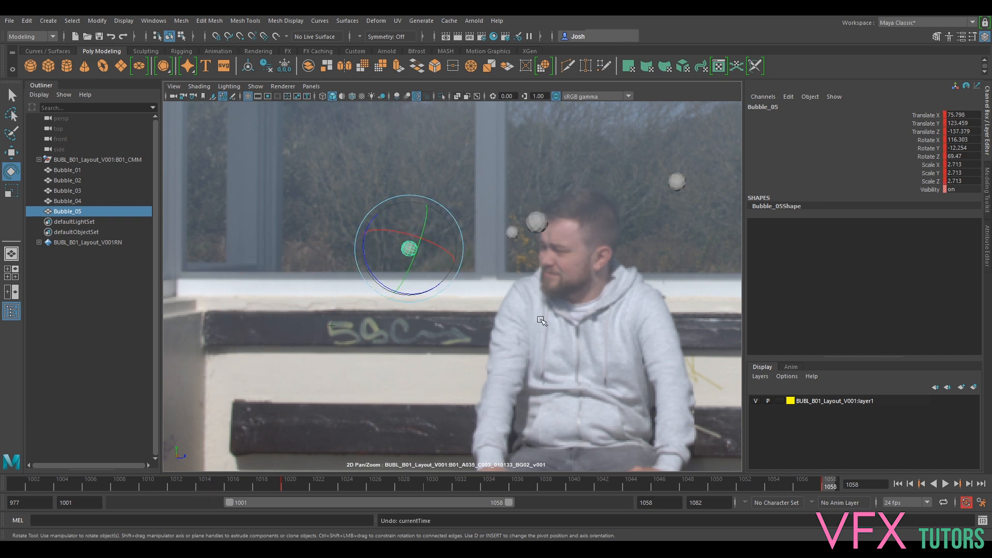
left_click_drag(403, 217, 421, 232)
left_click_drag(805, 485, 675, 373)
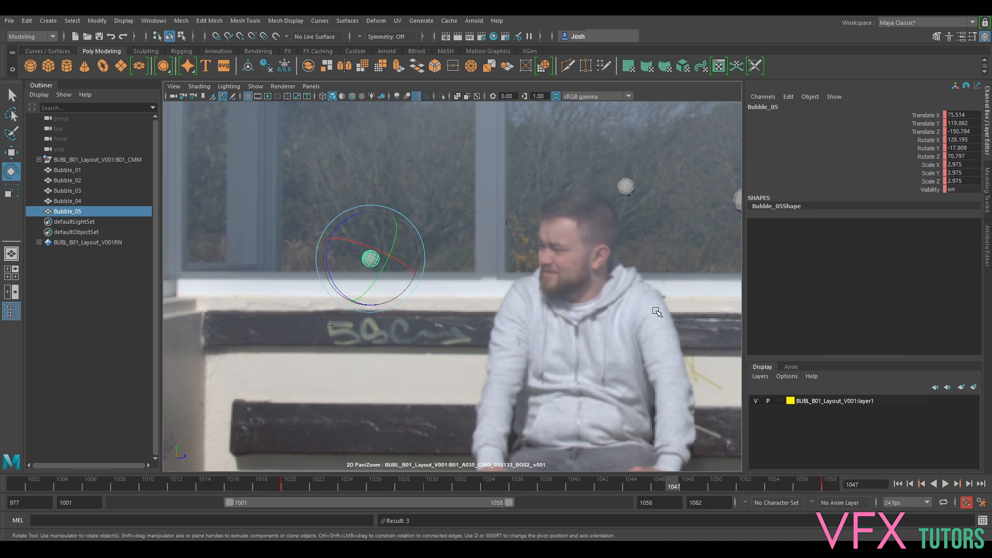
Reset the camera view to the full shot framing and play back the bubbles' animation
key("backslash")
key("alt+v")
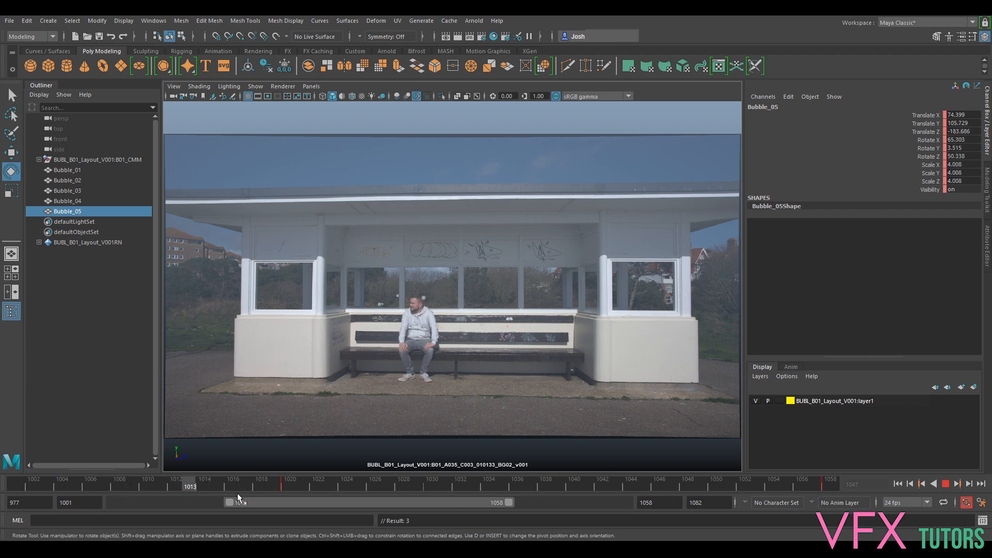
key("alt+v")
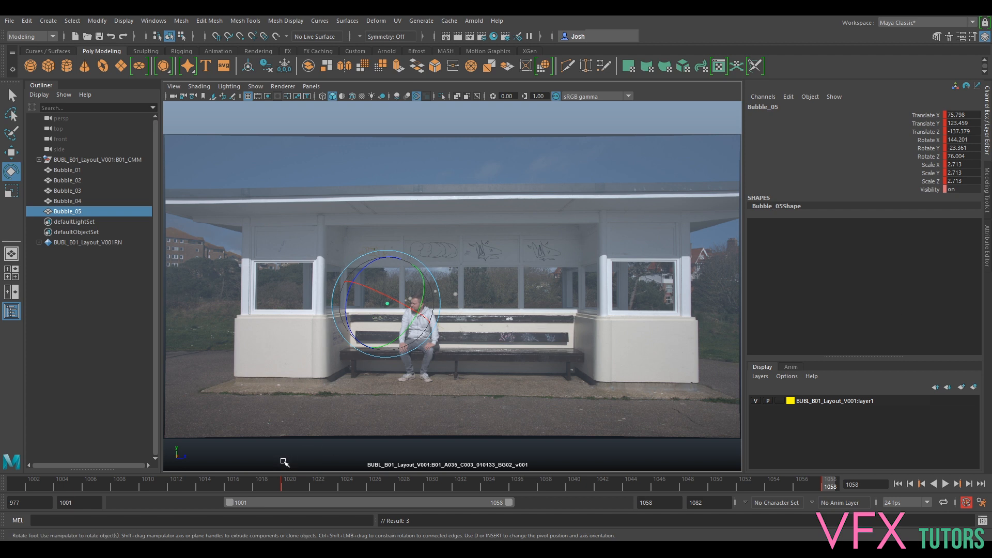
Switch the viewport to the persp camera and view the bubbles and shelter geometry from the side
left_click(310, 86)
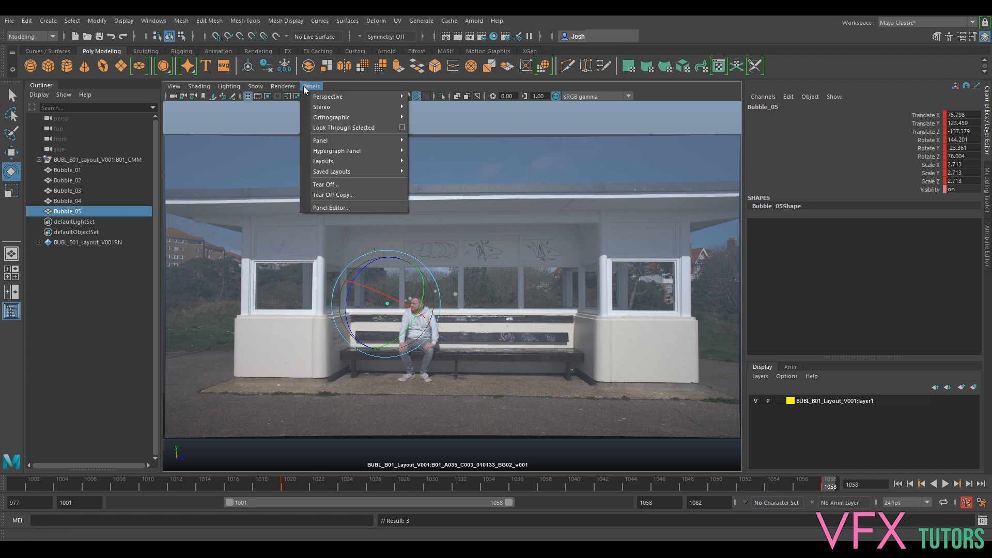
left_click(546, 221)
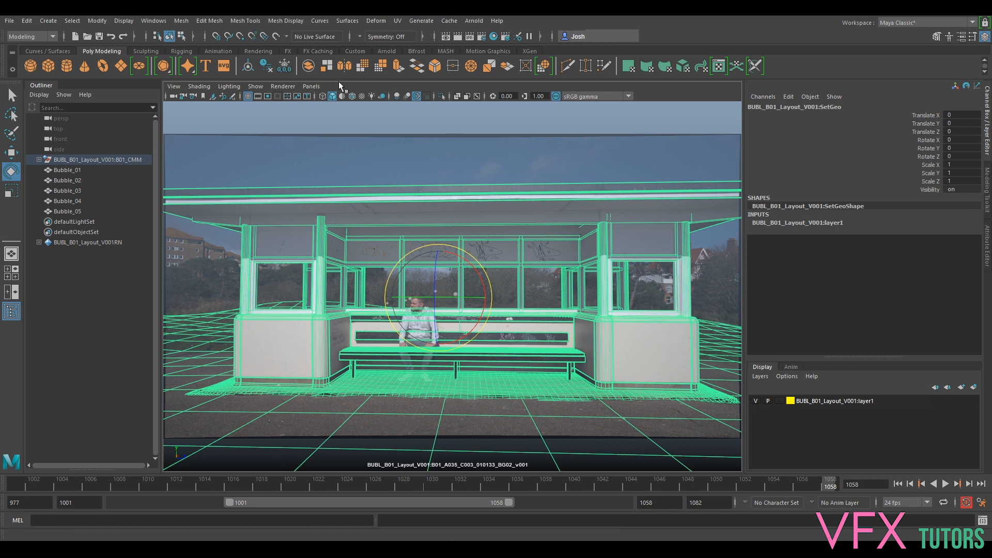
left_click(318, 85)
mouse_move(382, 97)
left_click(440, 98)
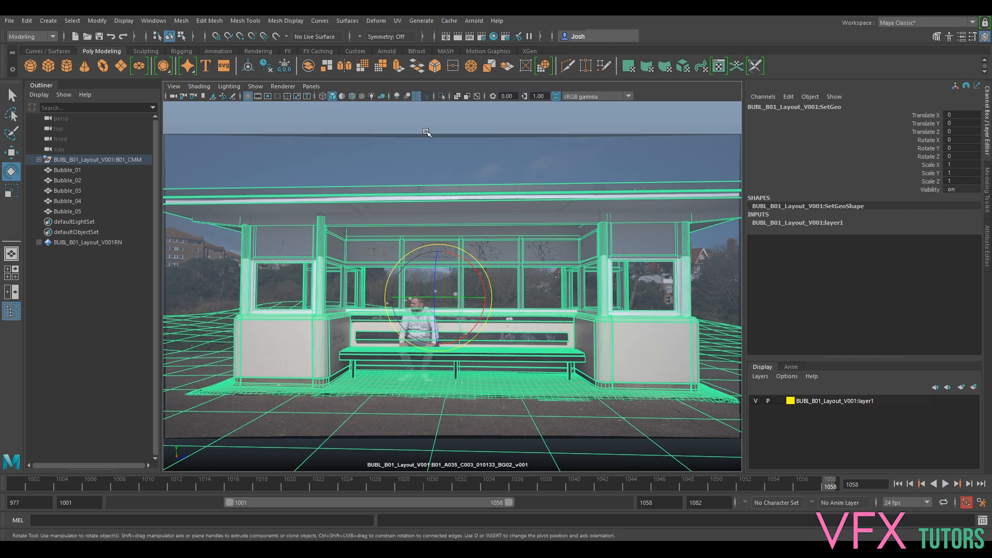
left_click(311, 85)
mouse_move(337, 98)
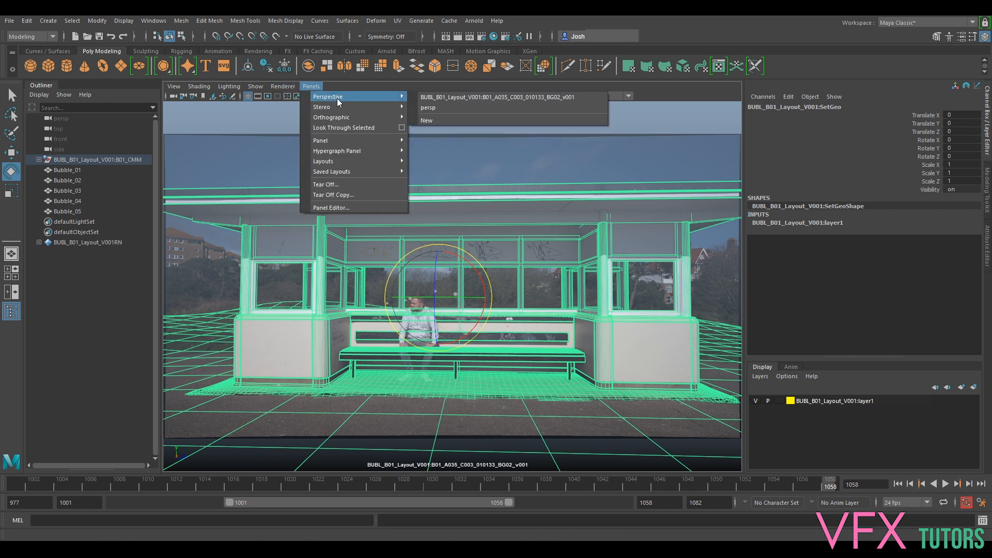
left_click(451, 110)
left_click_drag(486, 253, 919, 245, "alt")
right_click_drag(549, 231, 622, 275, "alt")
left_click_drag(623, 275, 581, 275, "alt")
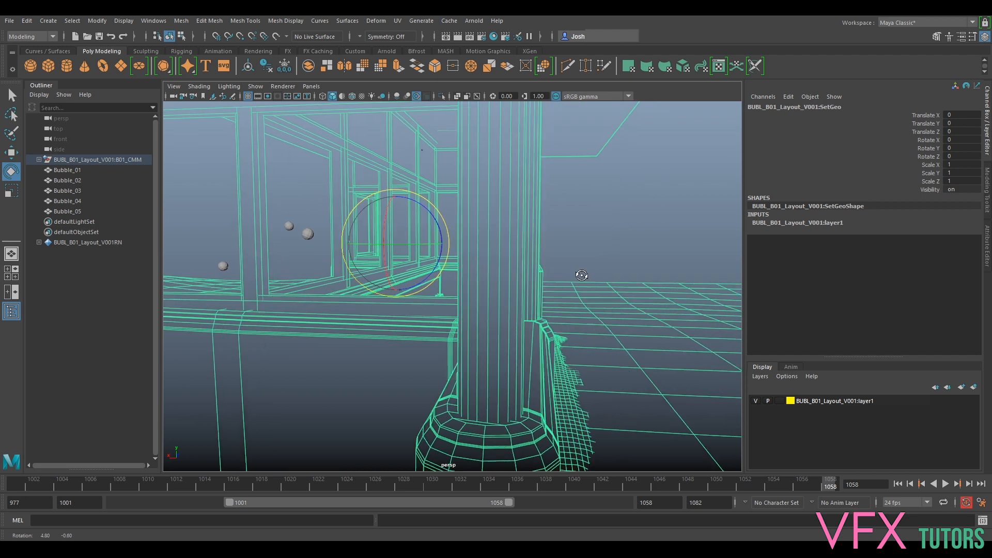
Start saving the scene under a new name and create a LAYOUT_PV folder inside the BUBL_B01 folder
left_click(10, 20)
left_click(54, 72)
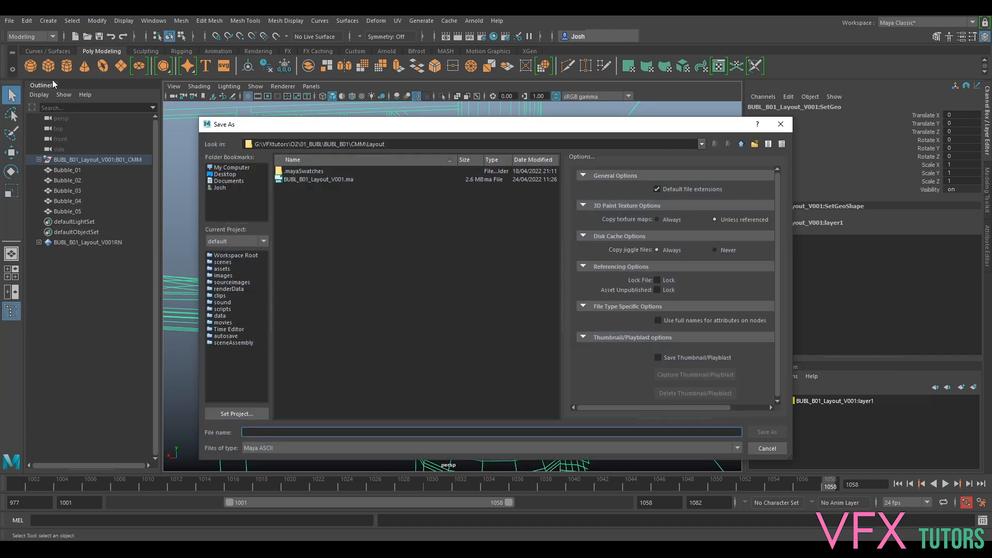
left_click(741, 144)
left_click(740, 144)
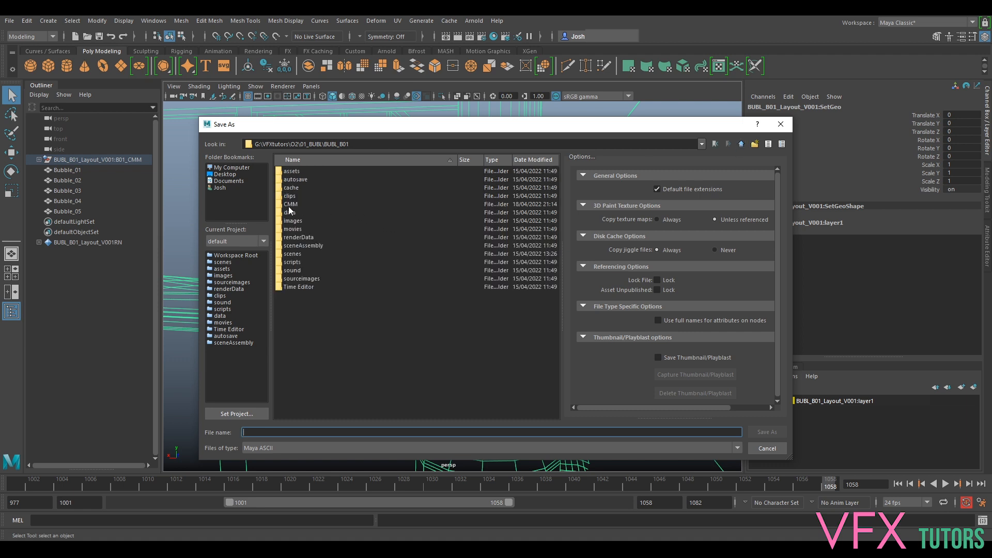
right_click(316, 319)
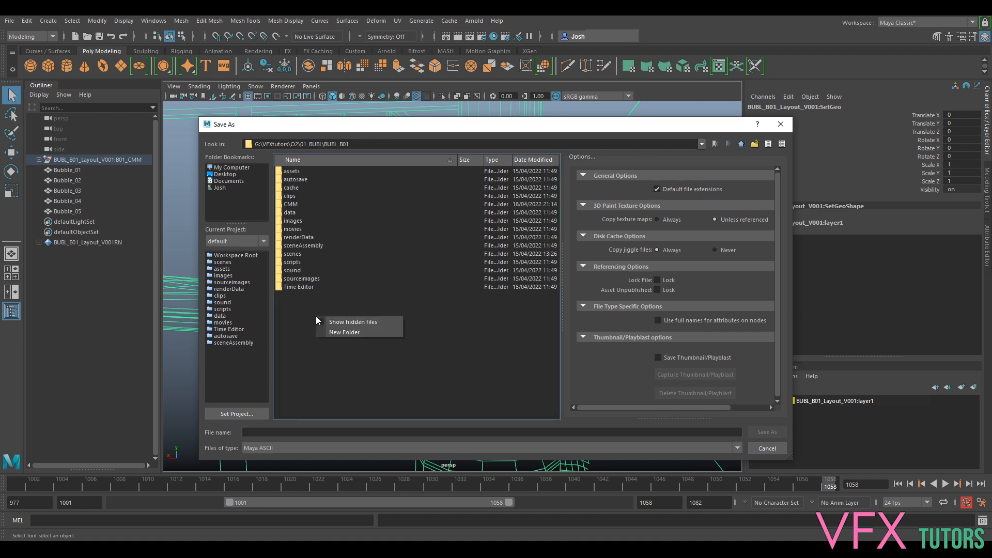
left_click(347, 333)
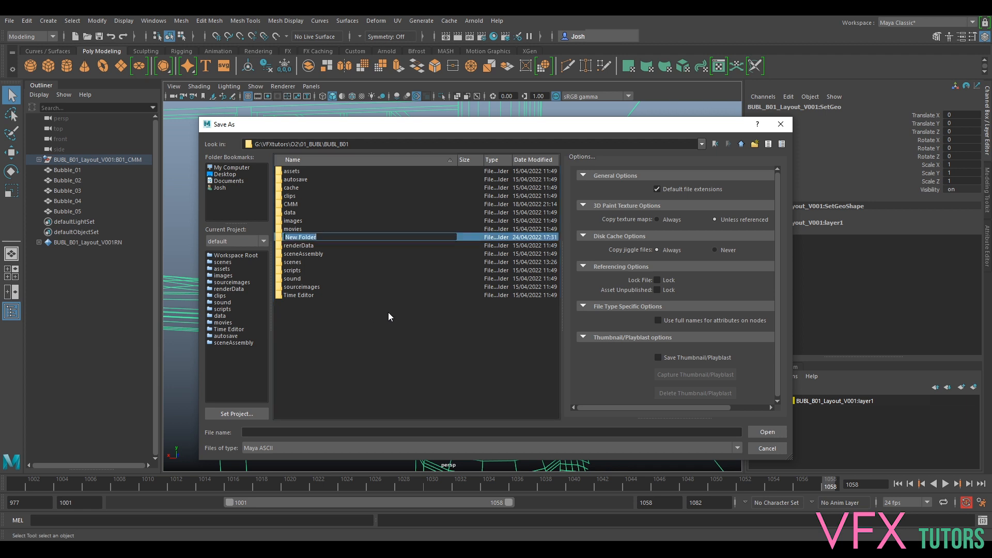
type("LAYOUT_PV")
key("Return")
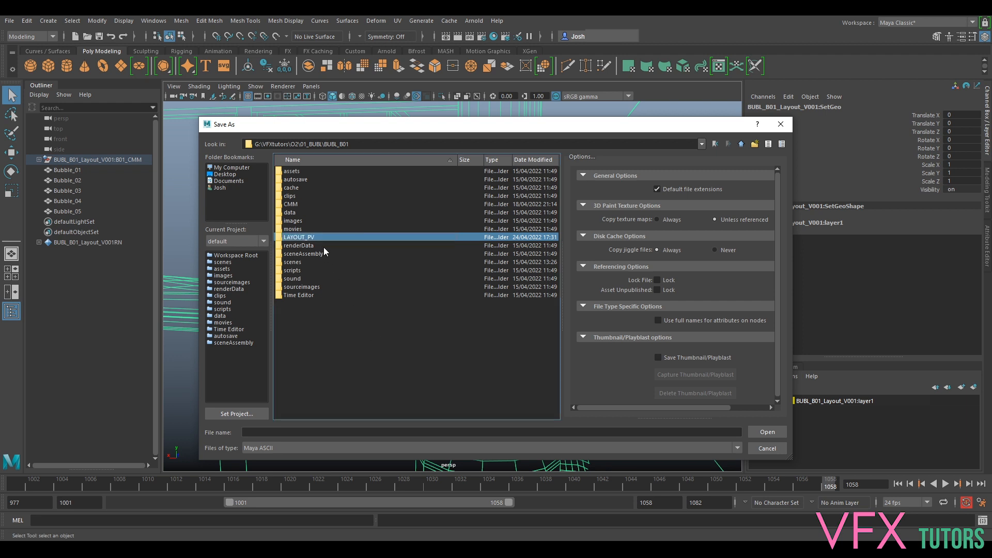
Save the scene in the LAYOUT_PV folder as BUBL_B01_LPV_v001 in Maya ASCII format
double_click(315, 237)
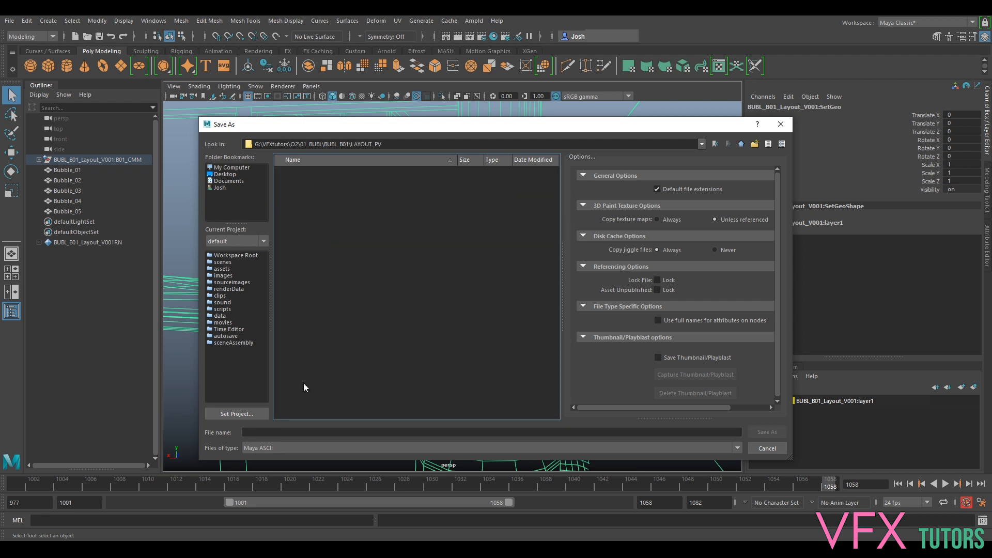
left_click(260, 433)
type("BUBL_B01_LPV_v001")
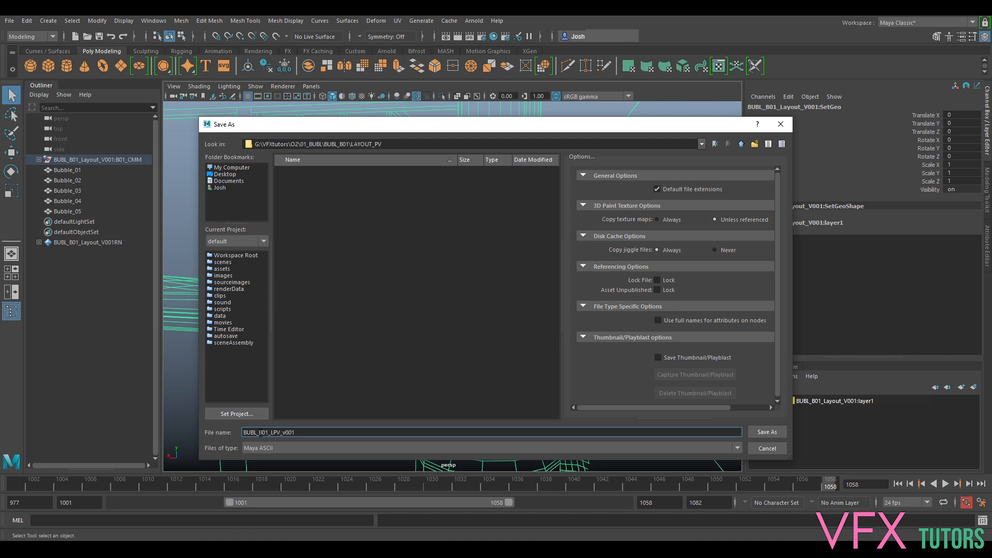
left_click(767, 431)
key("e")
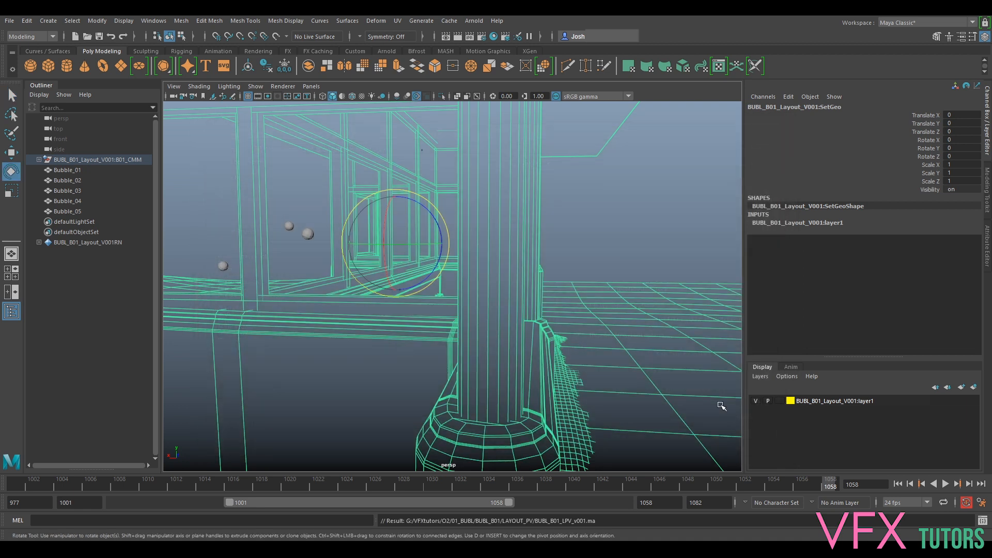
Hide the BUBL_B01_Layout_V001:layer1 display layer containing the B01 set geometry
left_click(9, 20)
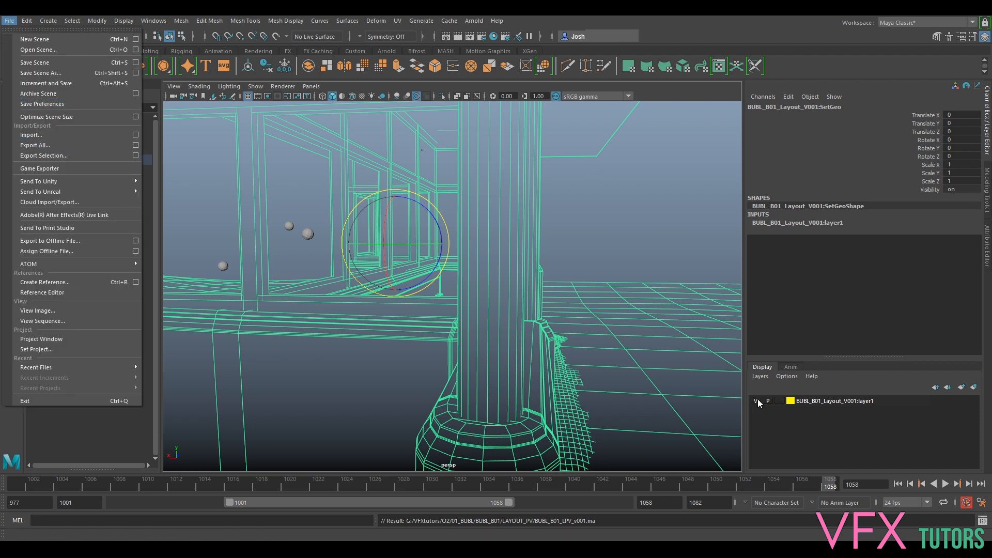
left_click(759, 401)
left_click(758, 400)
Reference BUBL_B02_Layout_v001.ma from the BUBL_B02 shot's CMM\Layout folder into the scene
left_click(8, 22)
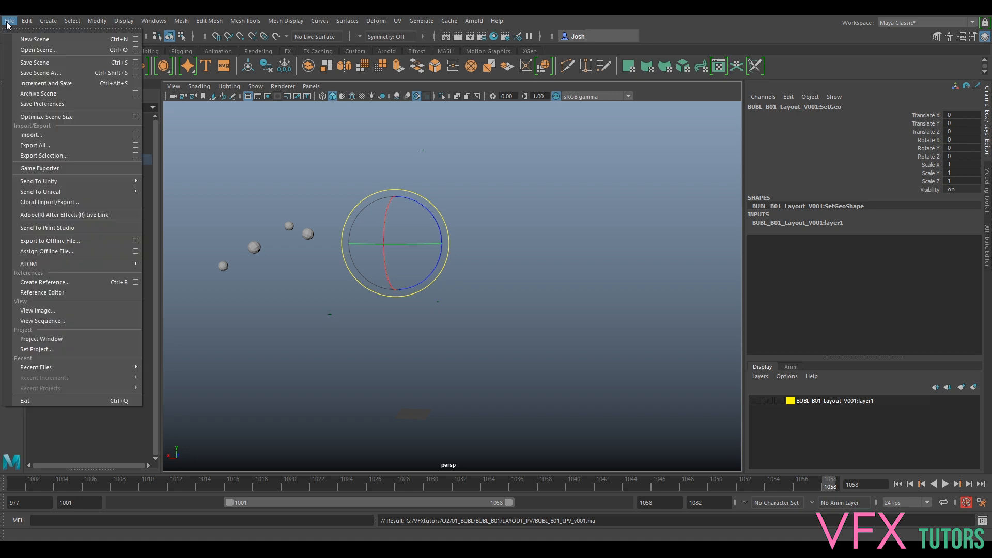
left_click(65, 281)
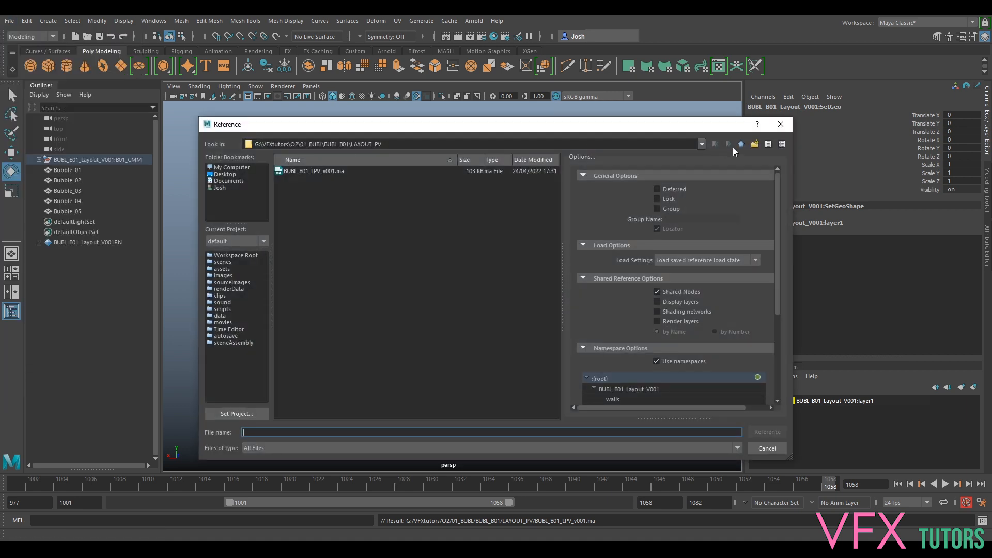
left_click(741, 144)
left_click(741, 144)
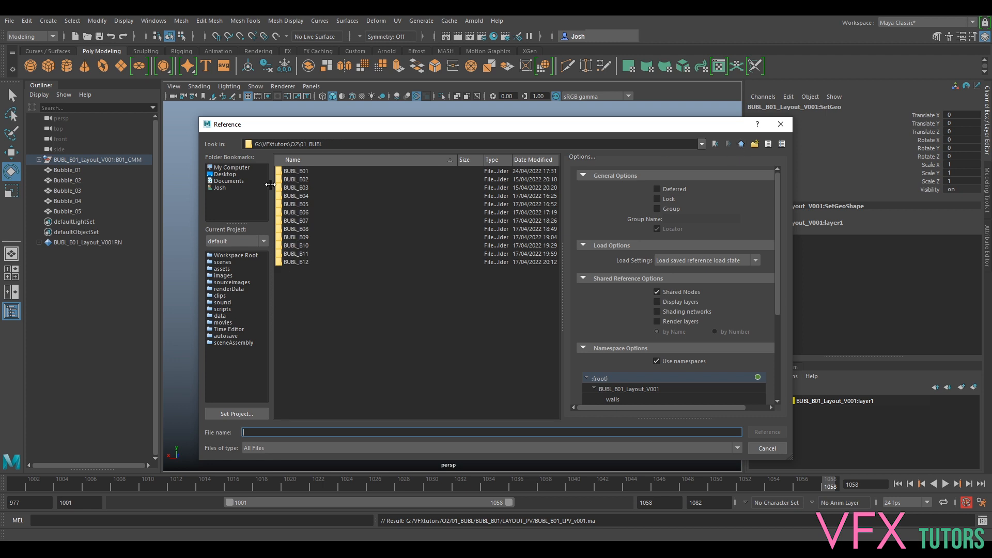
double_click(300, 179)
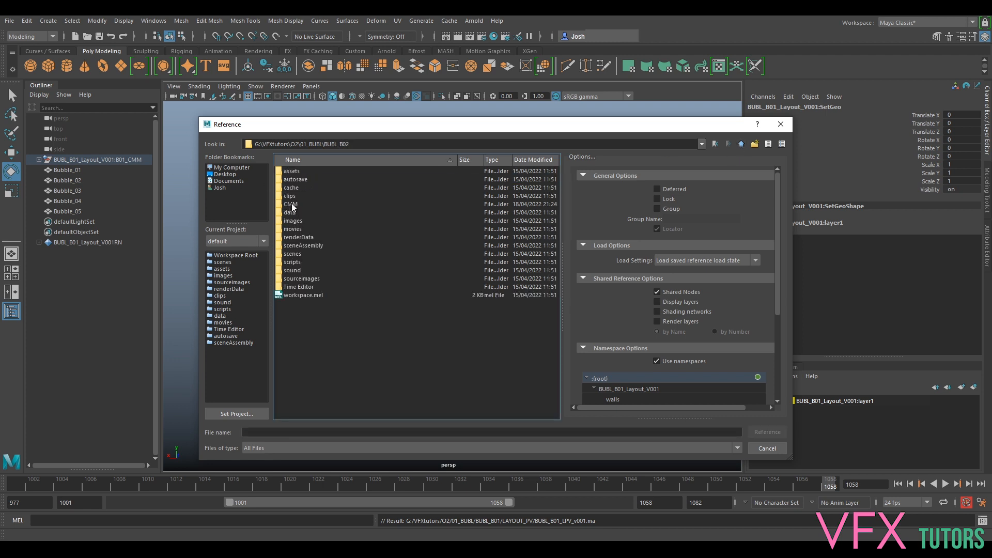
double_click(292, 204)
double_click(306, 179)
left_click(309, 179)
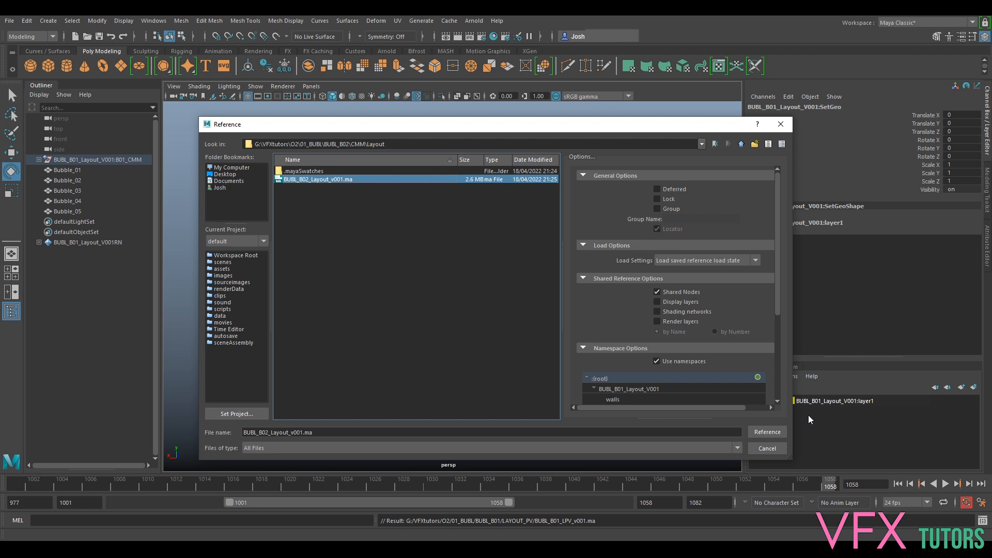
left_click(775, 432)
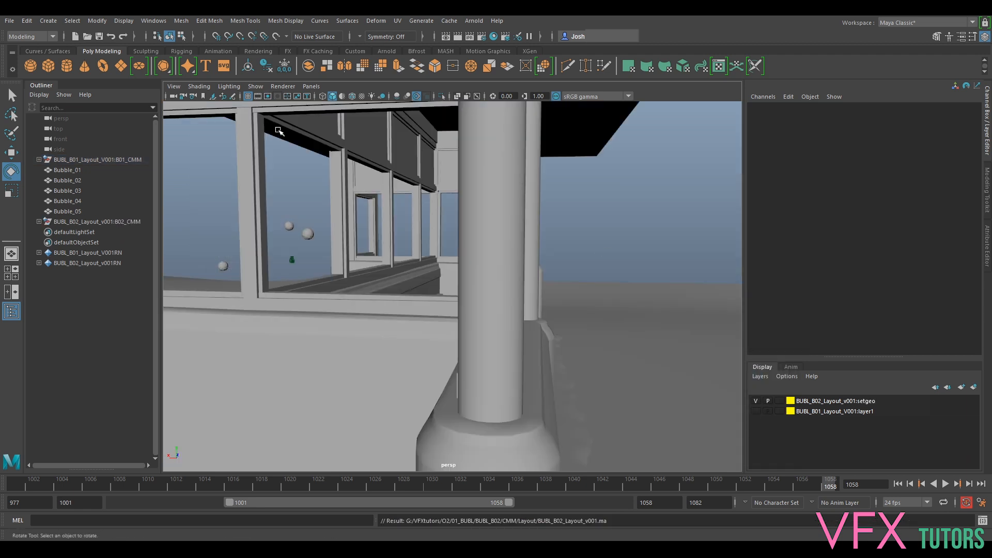
Look through the referenced B02 shot camera, B02_A035_C007_0101H4_BG02_v002_1_1
left_click(311, 86)
mouse_move(357, 97)
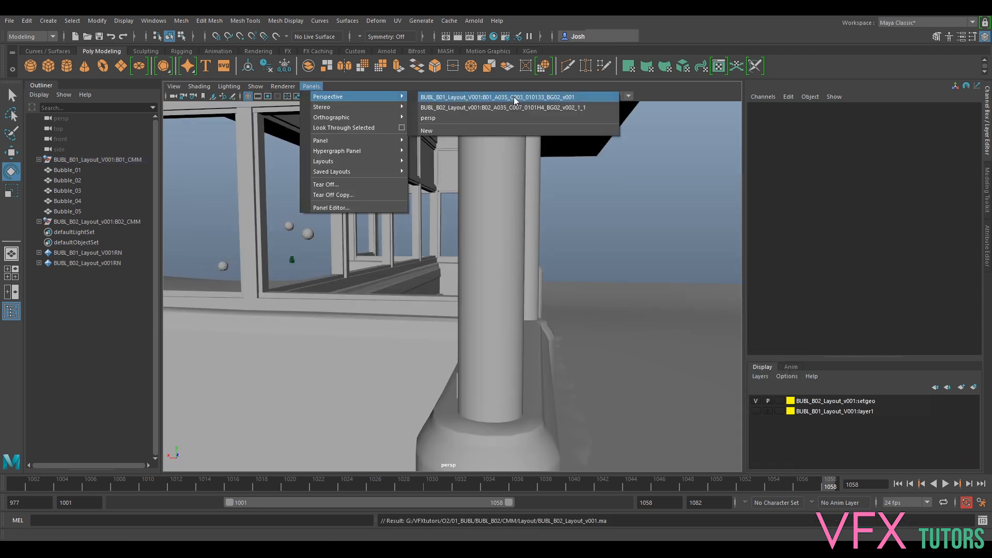
left_click(457, 108)
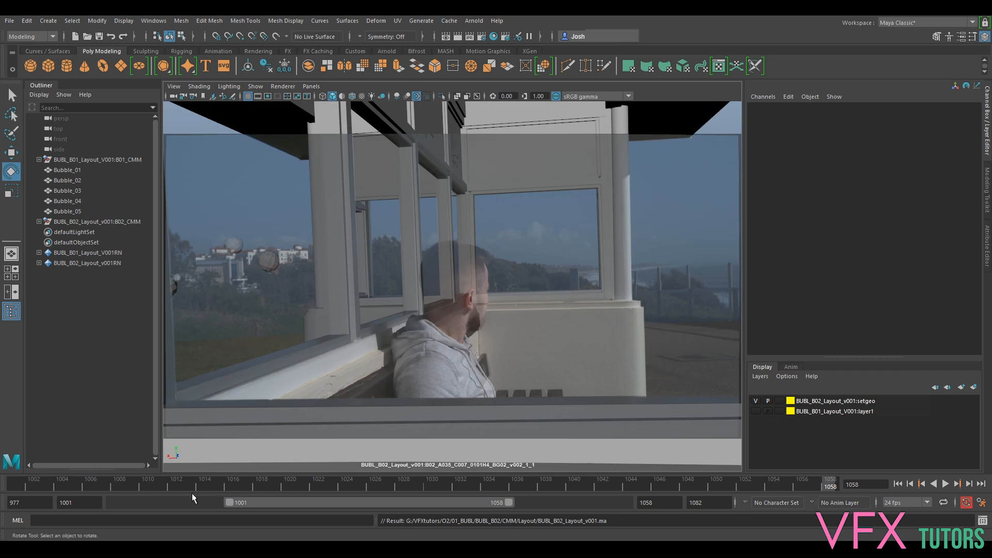
Play and scrub the animation from the first frame through the B02 camera to check where the bubbles travel
left_click(32, 485)
key("alt+v")
left_click(945, 484)
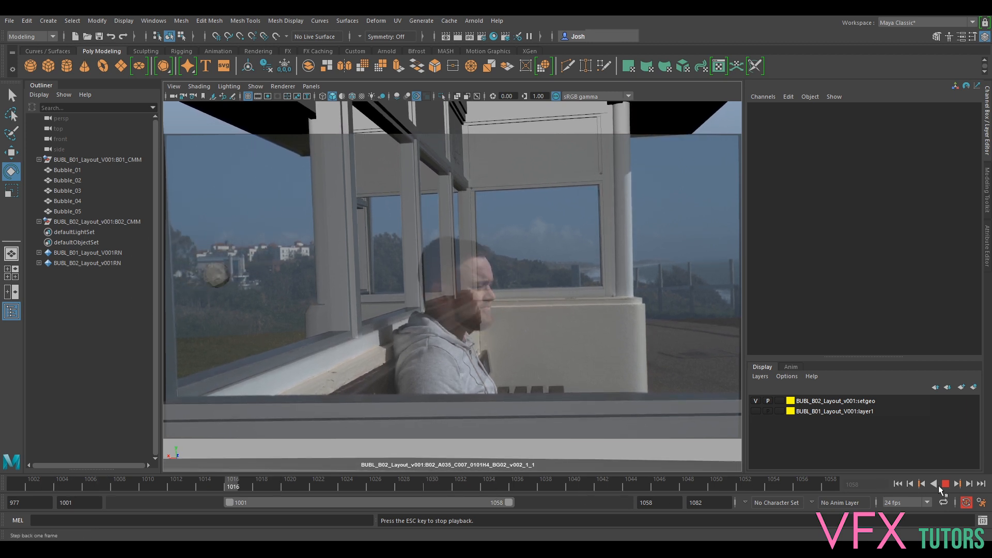
key("Escape")
left_click(256, 86)
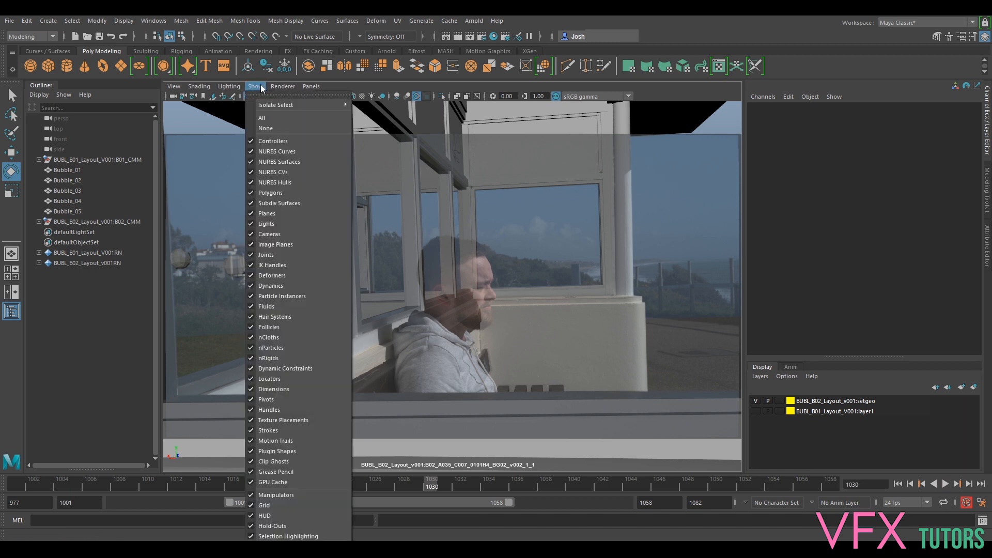
left_click(393, 488)
mouse_move(393, 488)
left_mouse_down()
mouse_move(8, 479)
mouse_move(451, 479)
mouse_move(578, 502)
left_mouse_up()
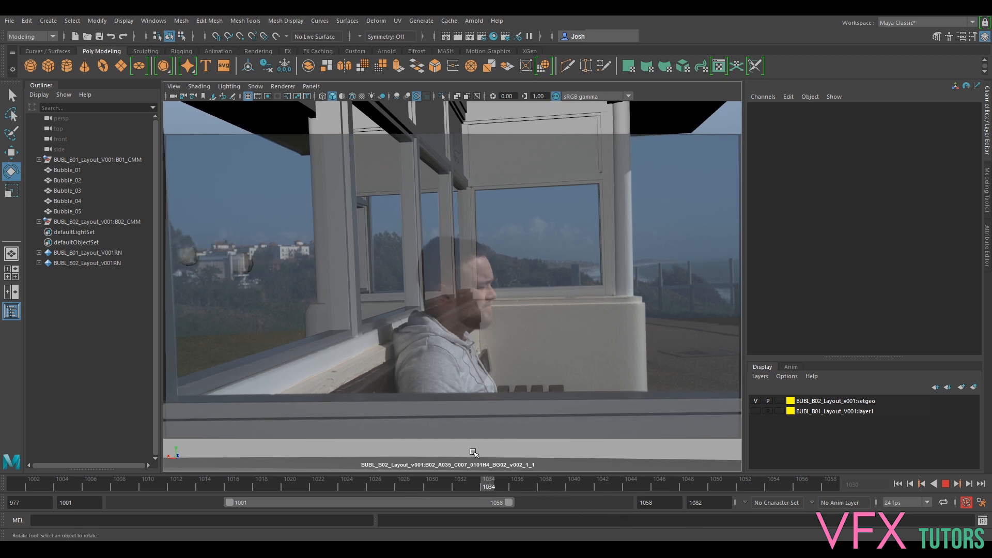
key("Escape")
Select Bubble_01 through Bubble_05 and review their combined motion and keyframes in the B02 view with scrubbing and playback
left_click(67, 170)
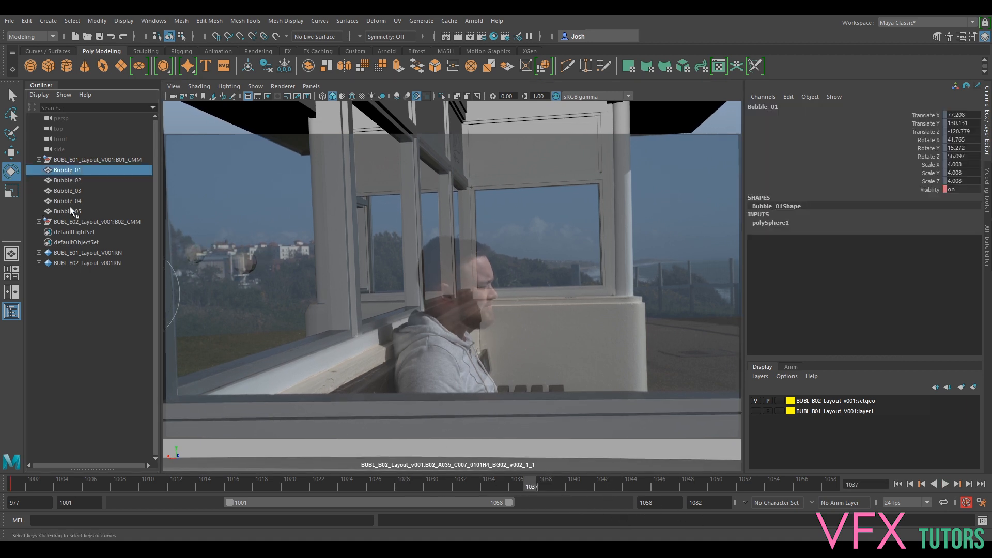
left_click(72, 212, "shift")
mouse_move(23, 480)
left_mouse_down()
mouse_move(73, 491)
mouse_move(2, 493)
mouse_move(303, 529)
mouse_move(559, 532)
left_mouse_up()
left_click_drag(560, 486, 772, 485)
mouse_move(770, 537)
left_mouse_down()
mouse_move(454, 534)
mouse_move(559, 517)
left_mouse_up()
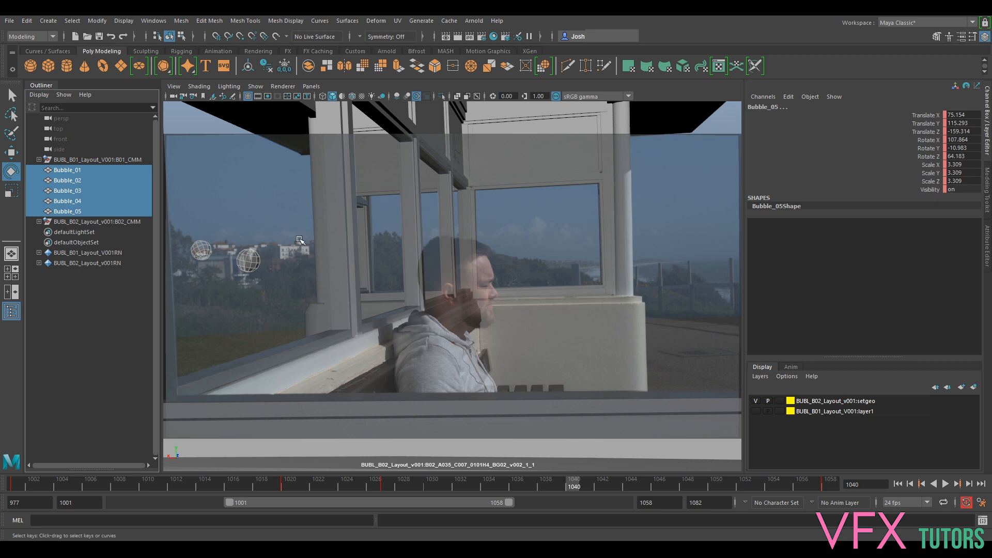
key("alt+v")
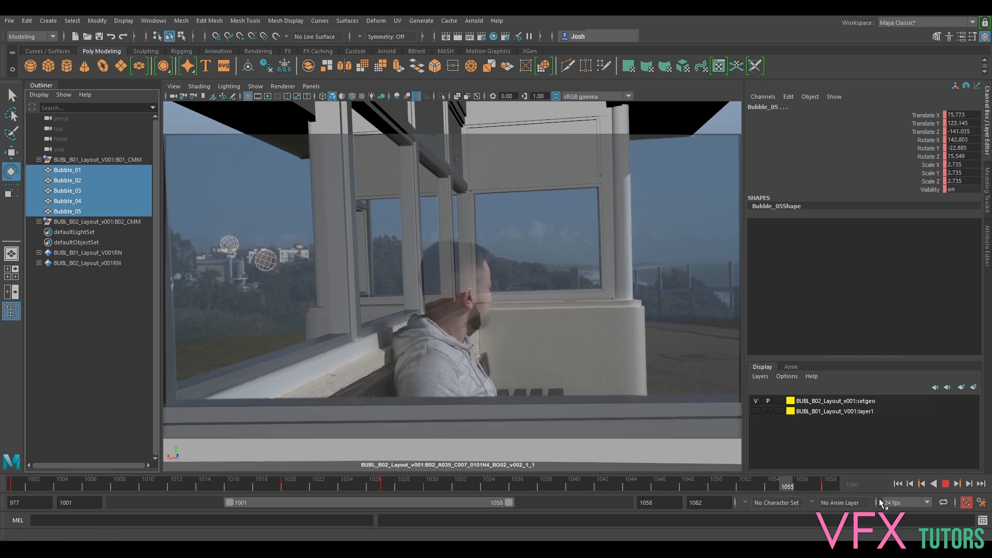
key("alt+v")
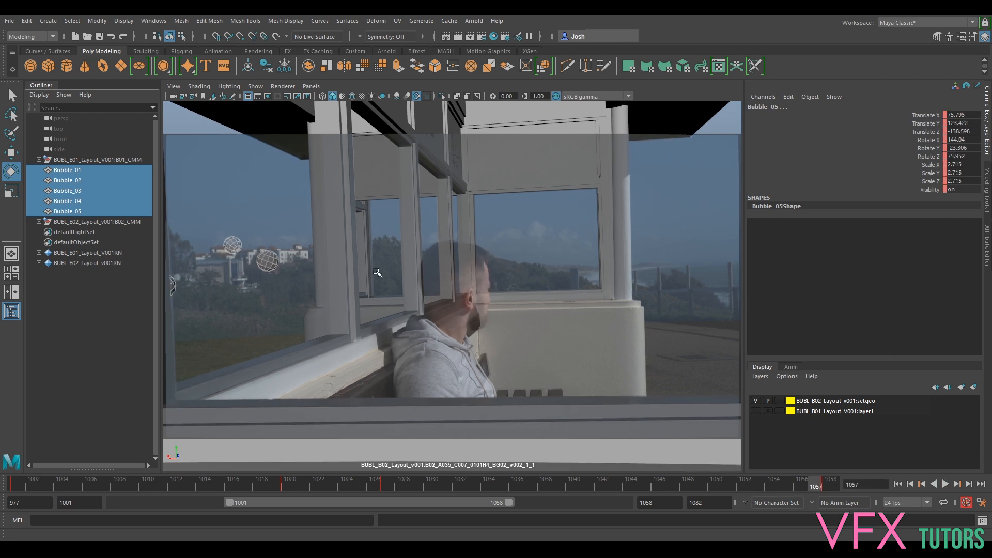
left_click_drag(317, 478, 445, 449)
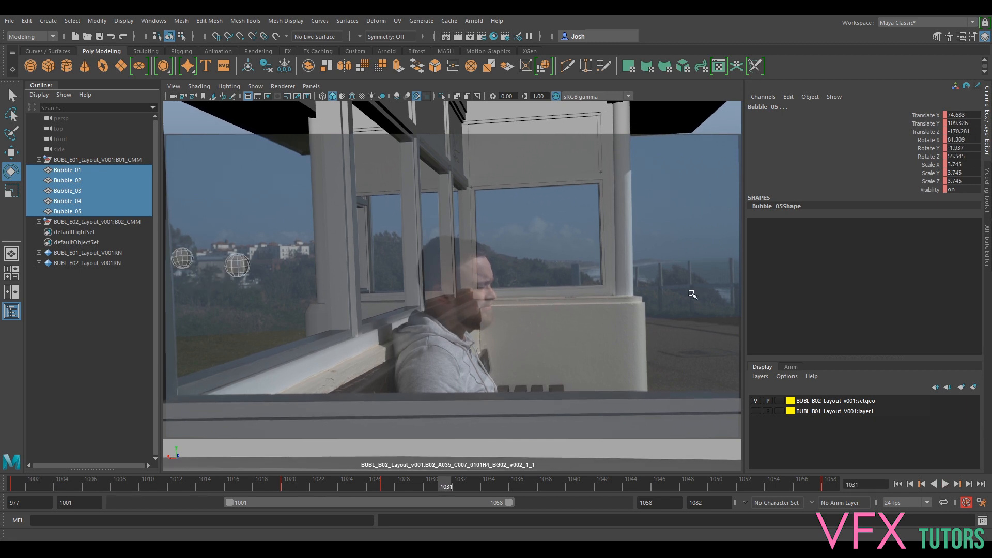
Play and scrub the bubble animation through the B02 camera to judge how the bubbles cross behind the seated man
key("alt+v")
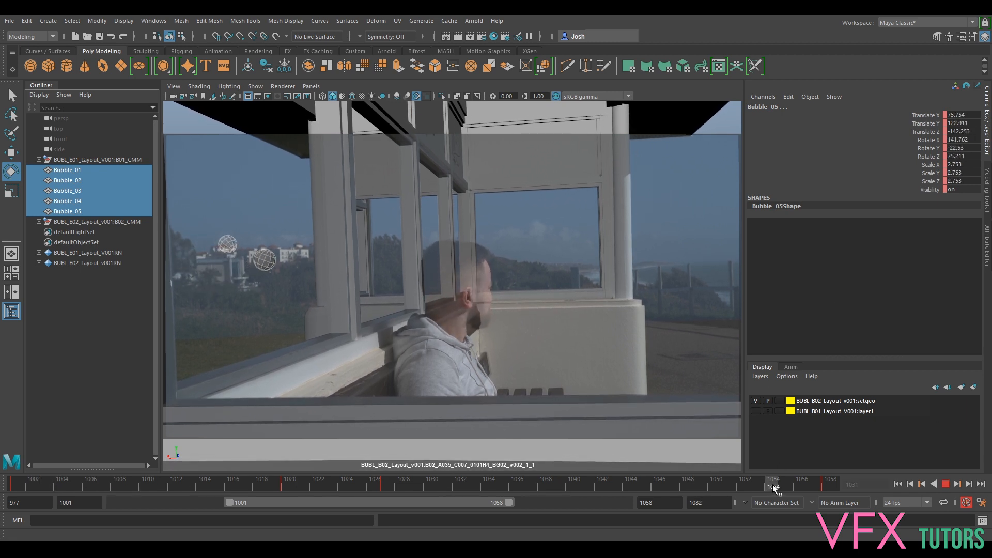
key("alt+v")
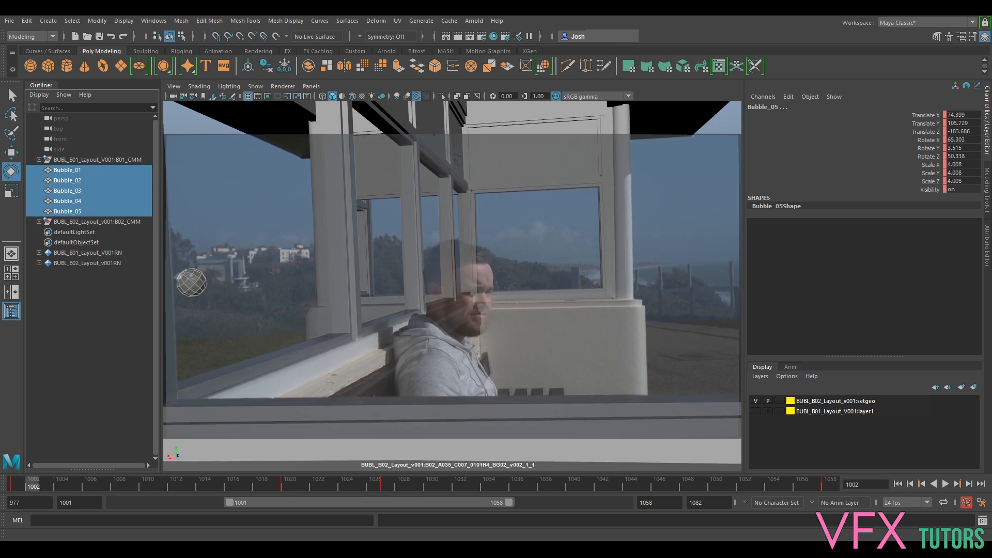
left_click_drag(149, 488, 560, 488)
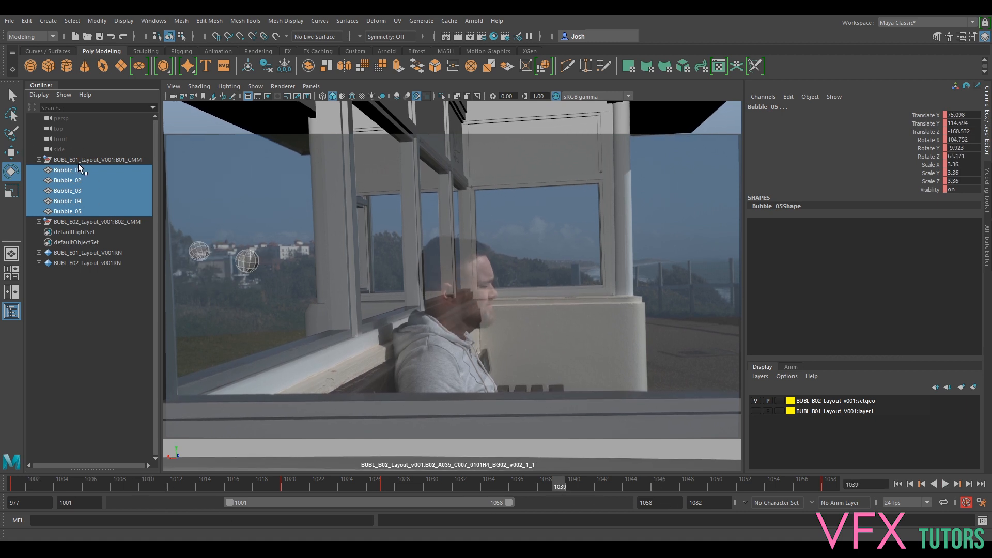
Look through the B01 shot camera, B01_A035_C003_010133_BG02_v001, and scrub the timeline to compare the bubbles' positions there
left_click(311, 86)
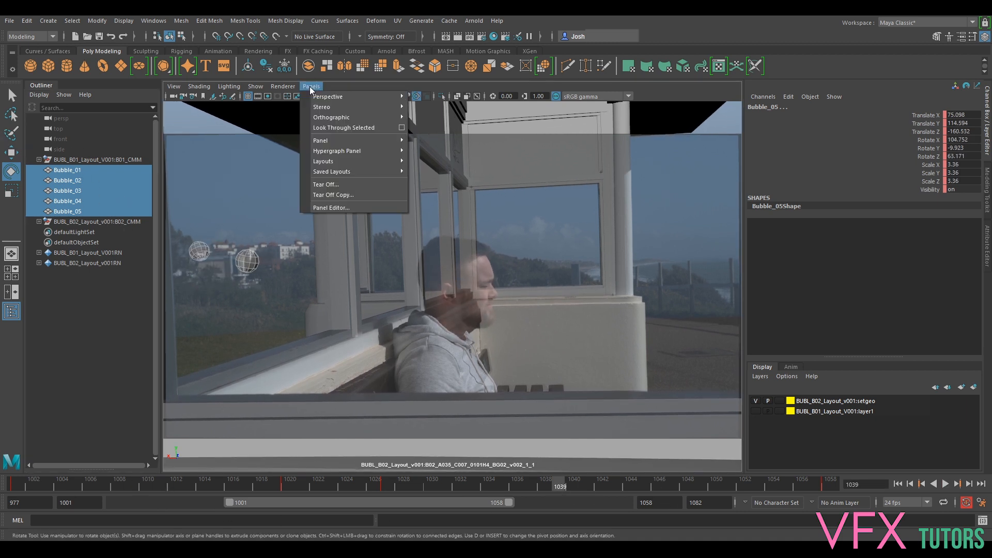
left_click(454, 106)
left_click_drag(324, 486, 730, 488)
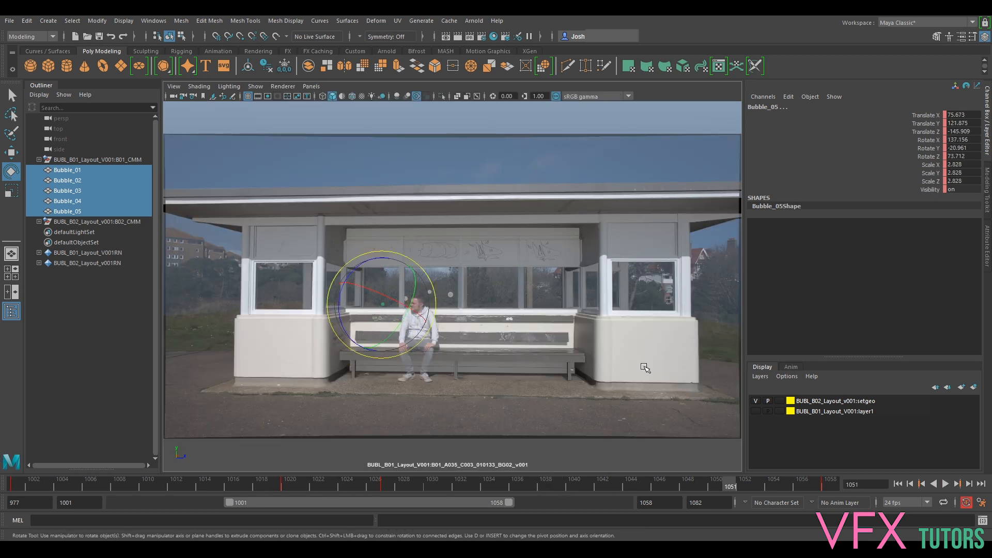
left_click(645, 368)
left_click_drag(350, 488, 402, 485)
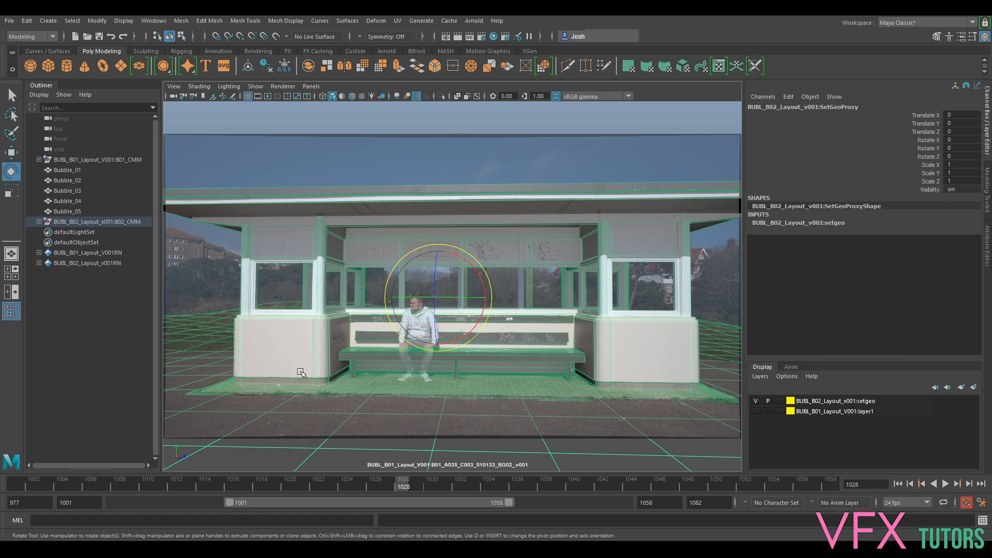
left_click(256, 476)
Return to the B02 camera view and hide the BUBL_B02_Layout_v001:B02_CMM group, showing the B01 layer1 display layer instead of the B02 setgeo layer
left_click(313, 86)
mouse_move(361, 97)
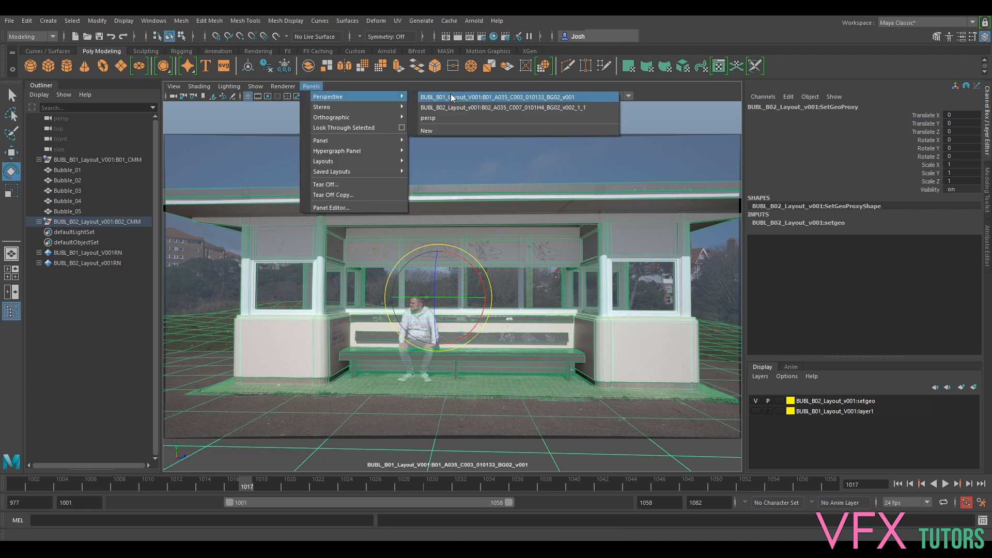
left_click(466, 108)
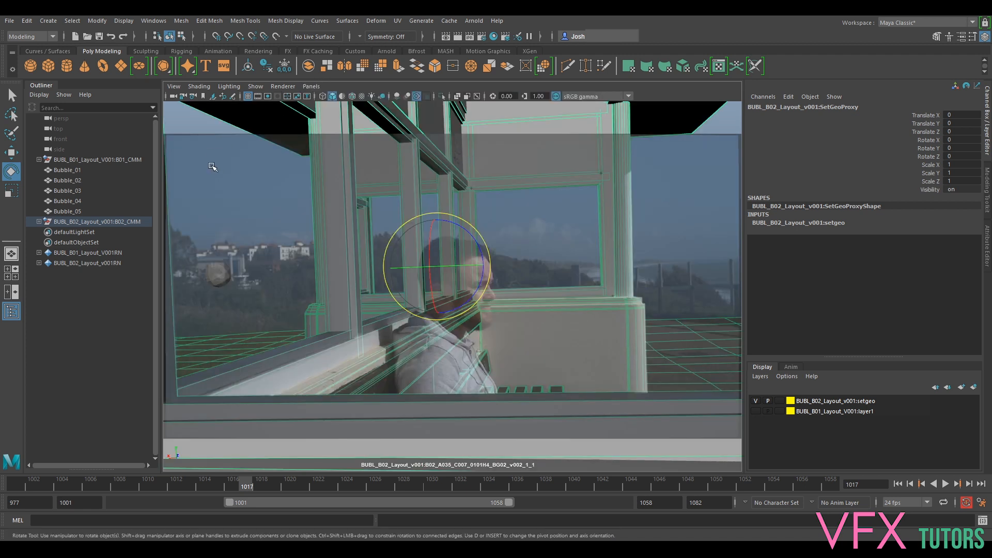
left_click(88, 222)
right_click(88, 221)
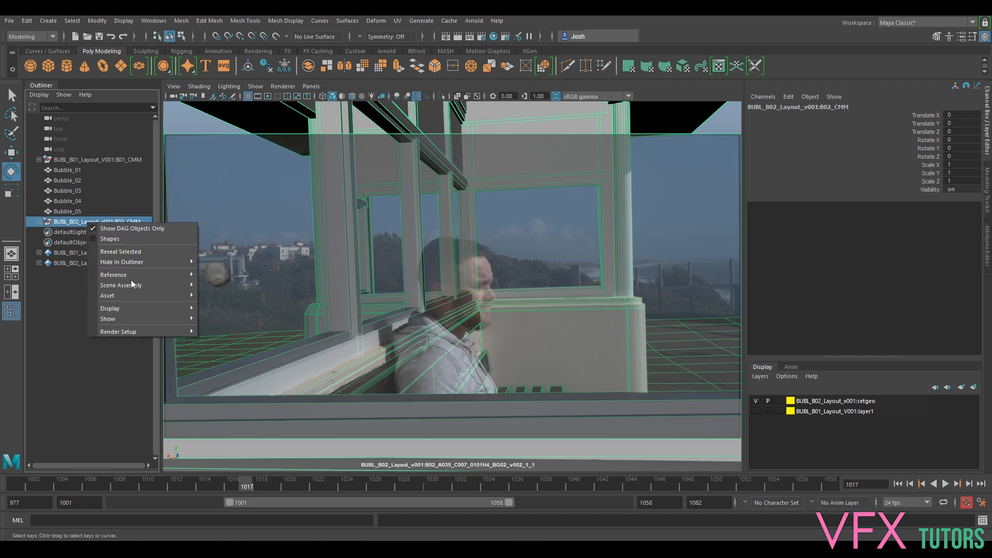
mouse_move(149, 317)
mouse_move(129, 274)
left_click(146, 484)
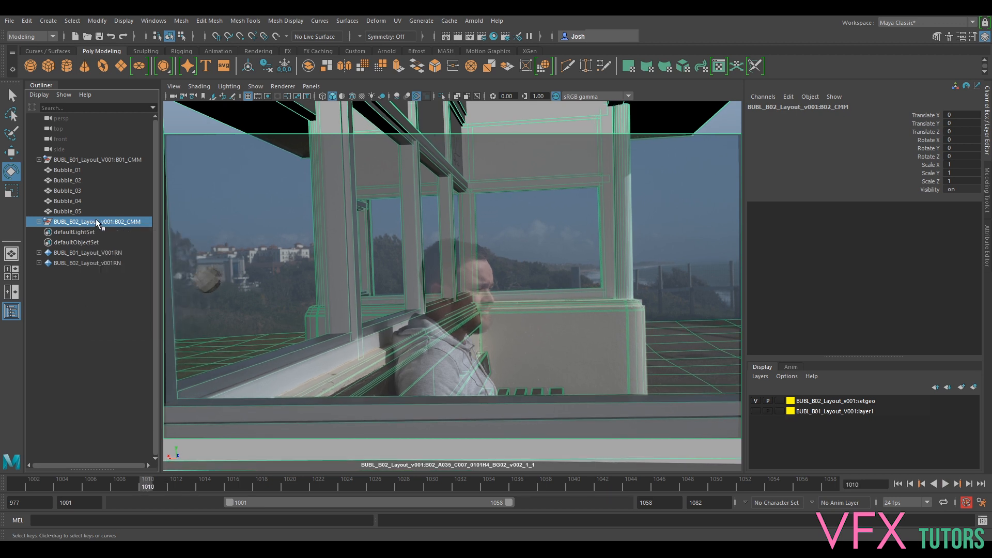
key("h")
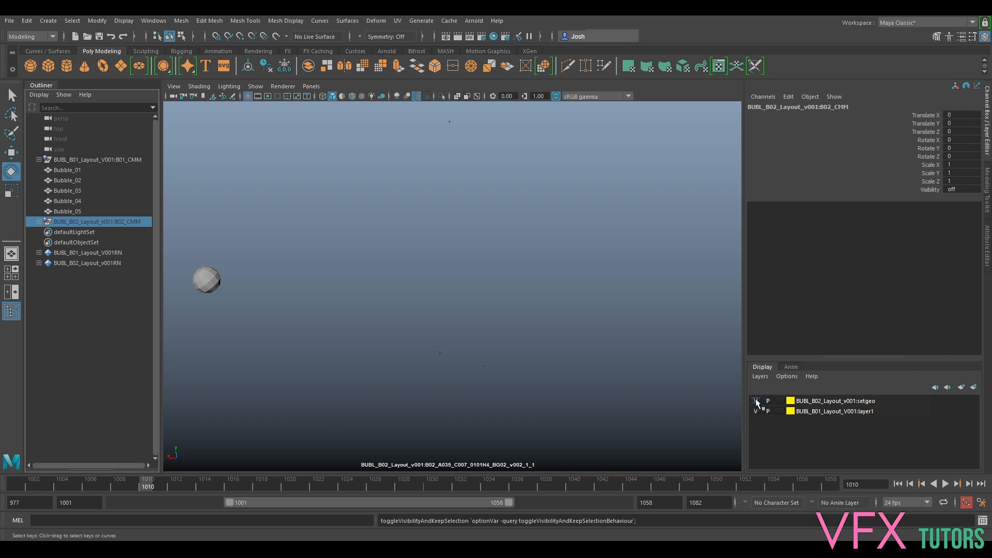
Look through the B01 shot camera, deselect the set geometry, and scrub and play the bubble animation
left_click(311, 86)
left_click(485, 98)
left_click(364, 311)
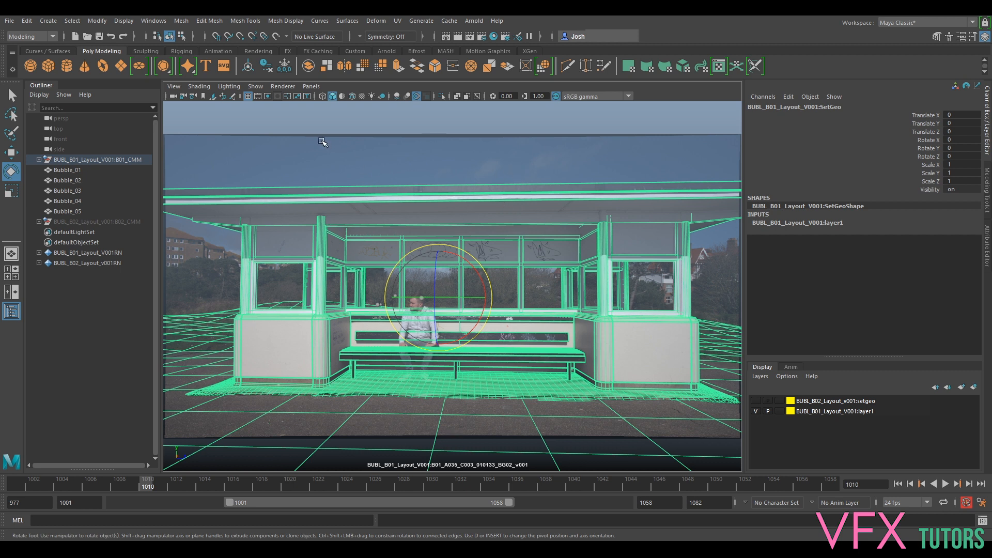
left_click(72, 138)
left_click_drag(339, 487, 406, 470)
left_click(946, 484)
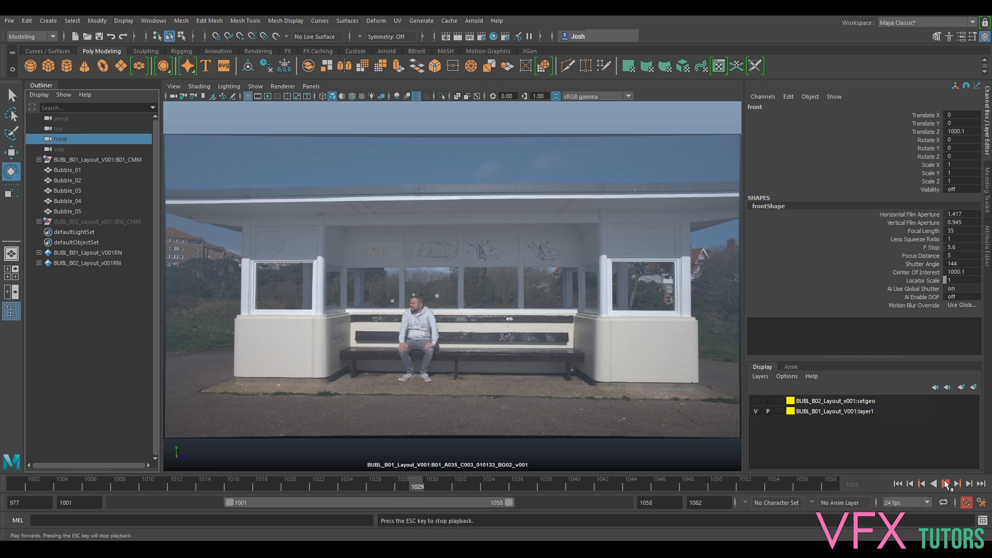